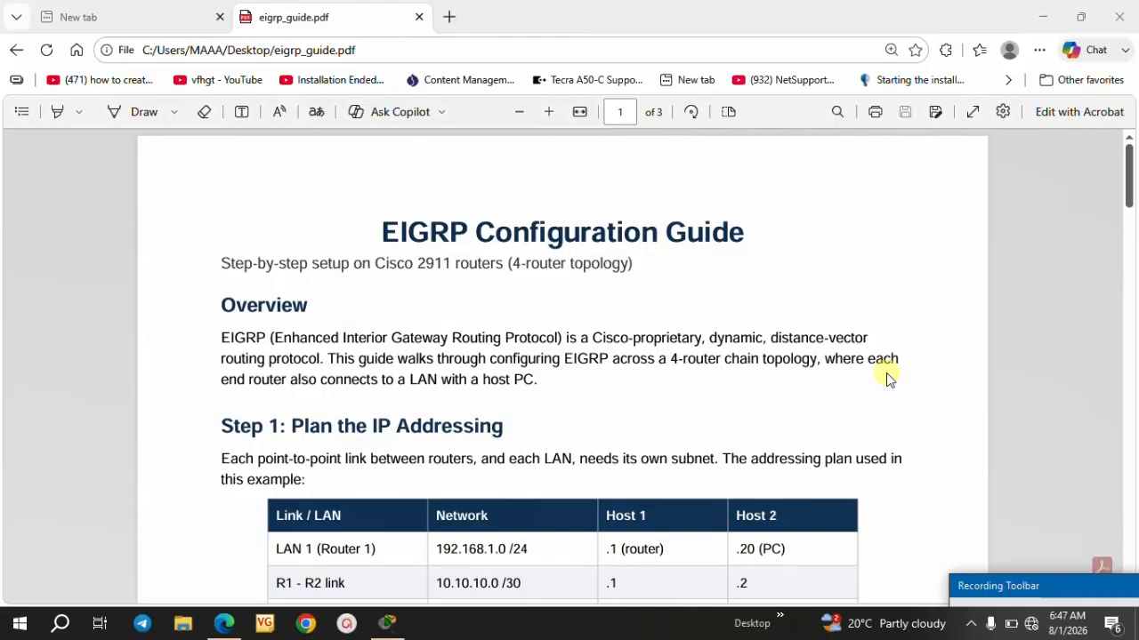
# Review the Step 1 IP addressing table in the EIGRP guide PDF, focusing on the LAN 1 network and its router host address.
pyautogui.click(772, 281)
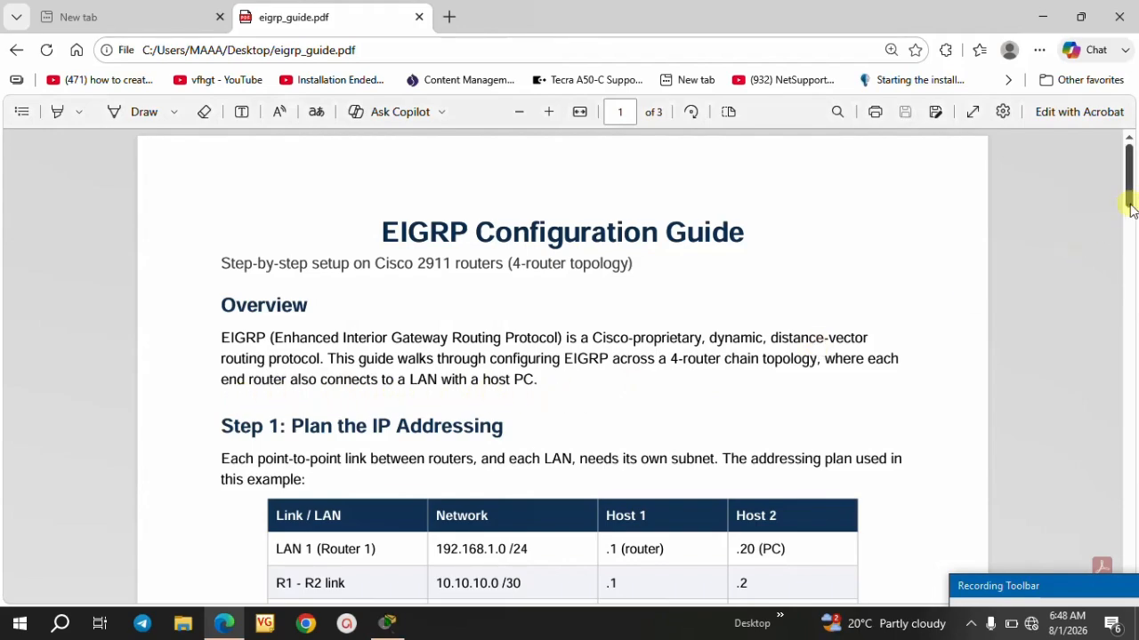
pyautogui.scroll(-3, 1130, 209)
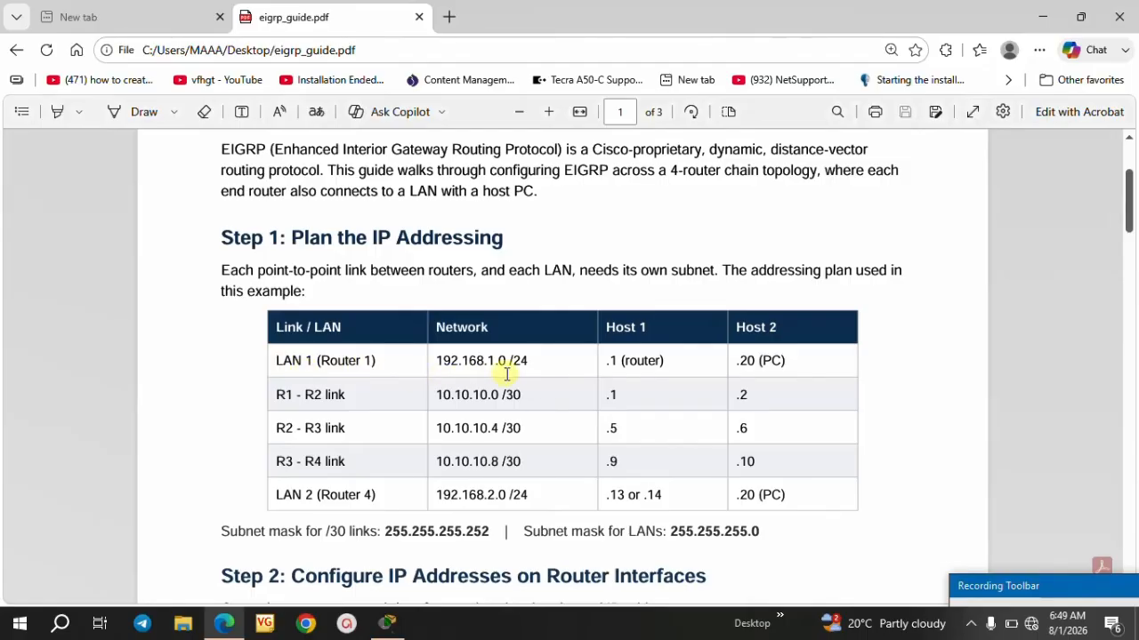
pyautogui.doubleClick(607, 362)
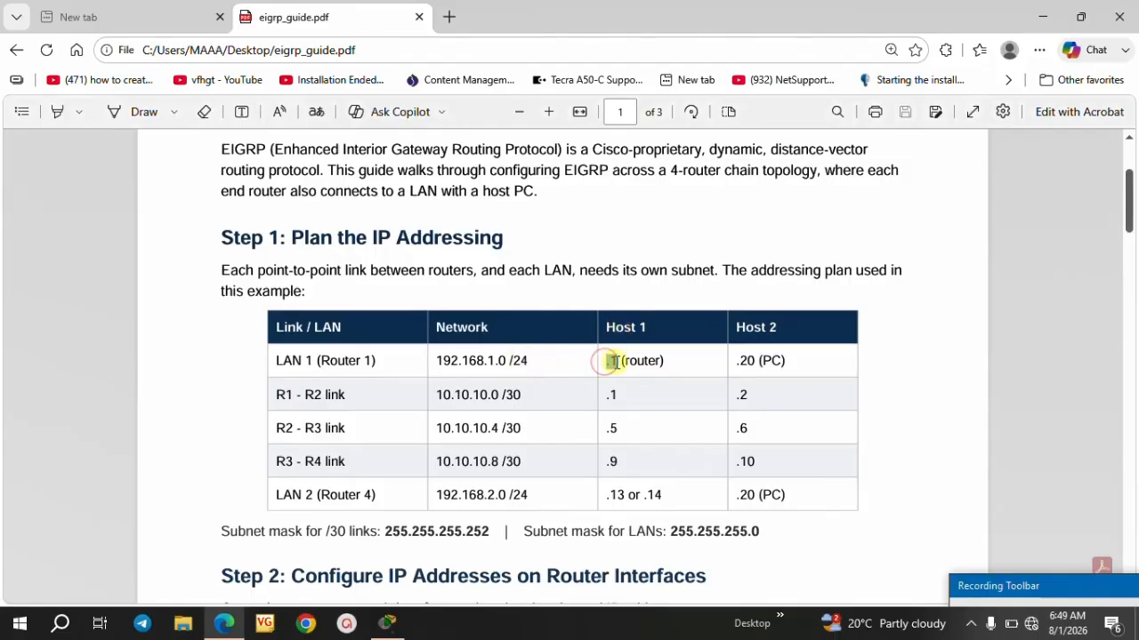
pyautogui.click(642, 402)
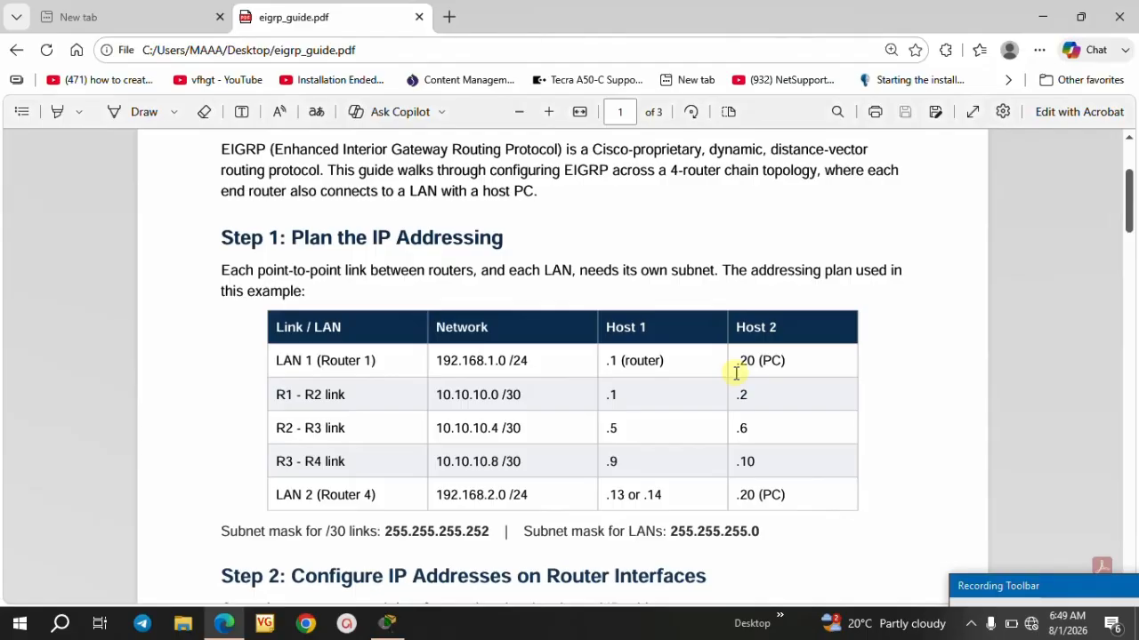
pyautogui.doubleClick(607, 361)
pyautogui.moveTo(640, 365); pyautogui.dragTo(666, 361)
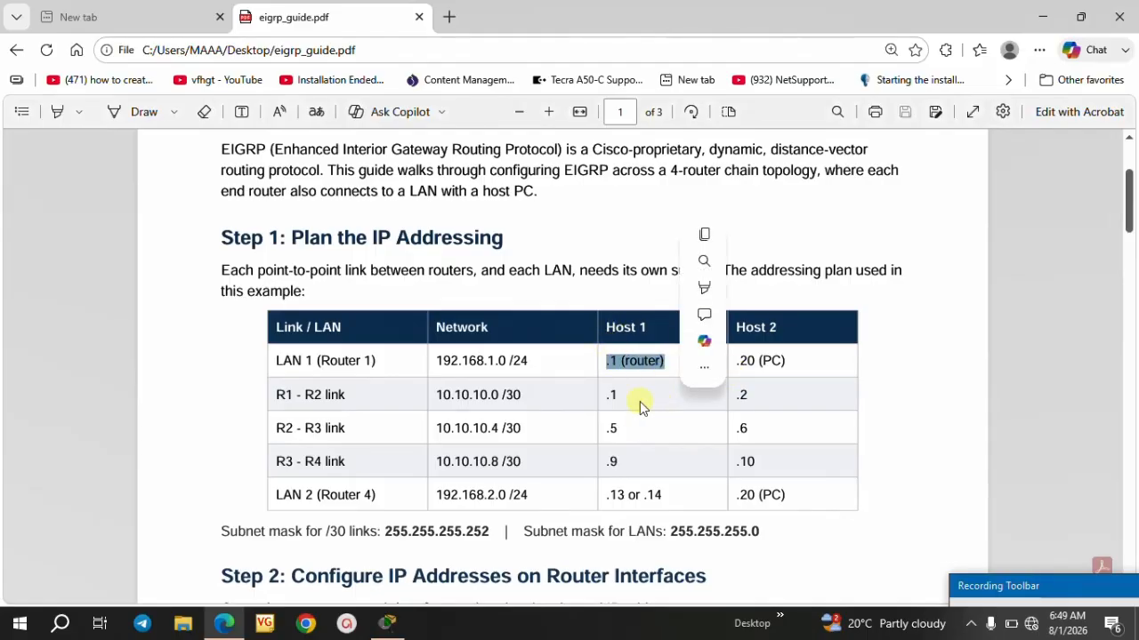
pyautogui.click(641, 402)
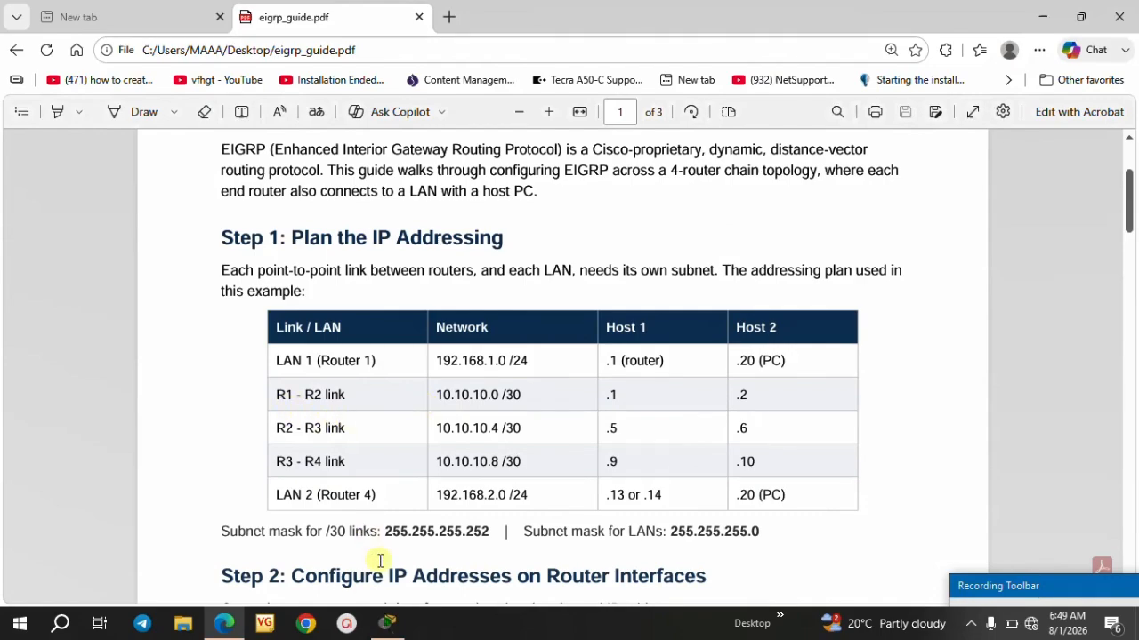
# Compare the four-router topology in Cisco Packet Tracer with the networks and host addresses planned for the router links in the EIGRP guide.
pyautogui.click(387, 622)
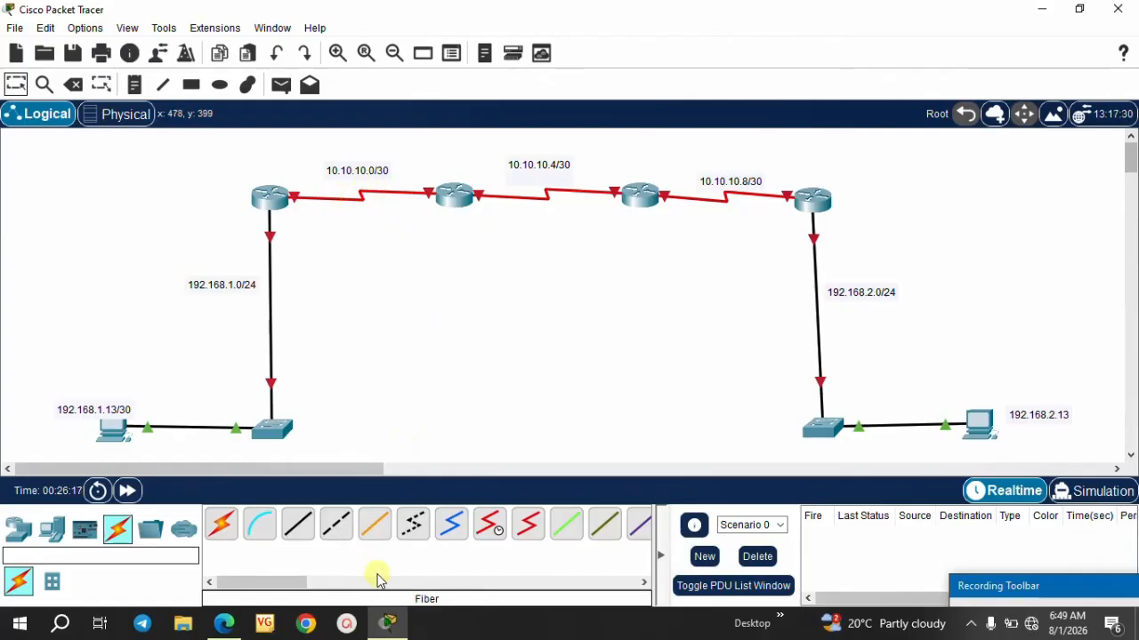
pyautogui.click(228, 624)
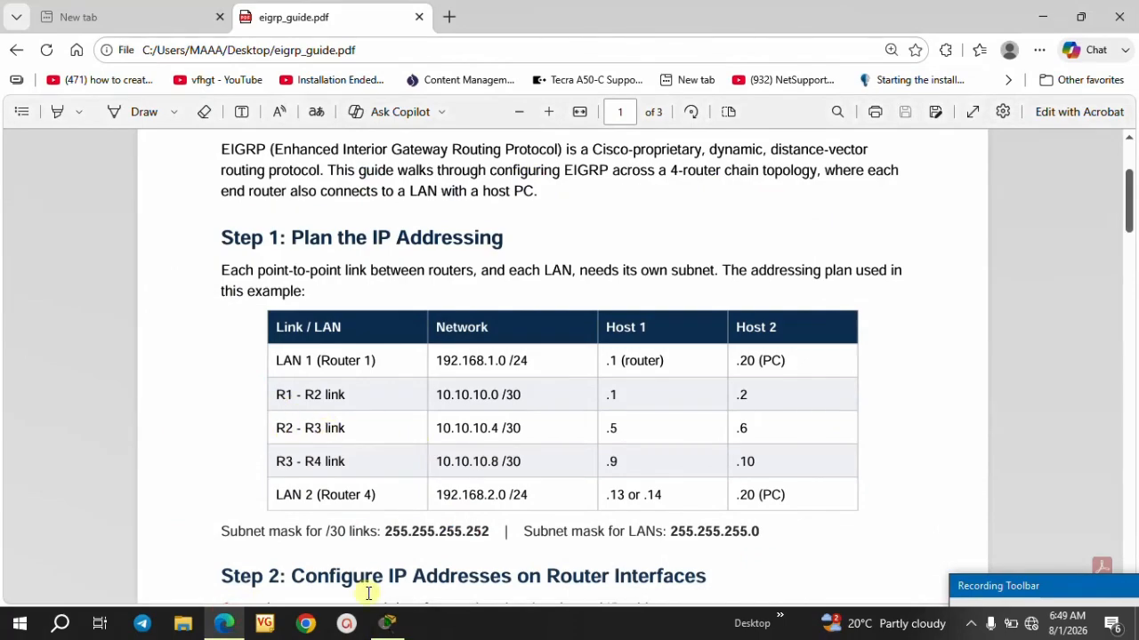
pyautogui.click(388, 623)
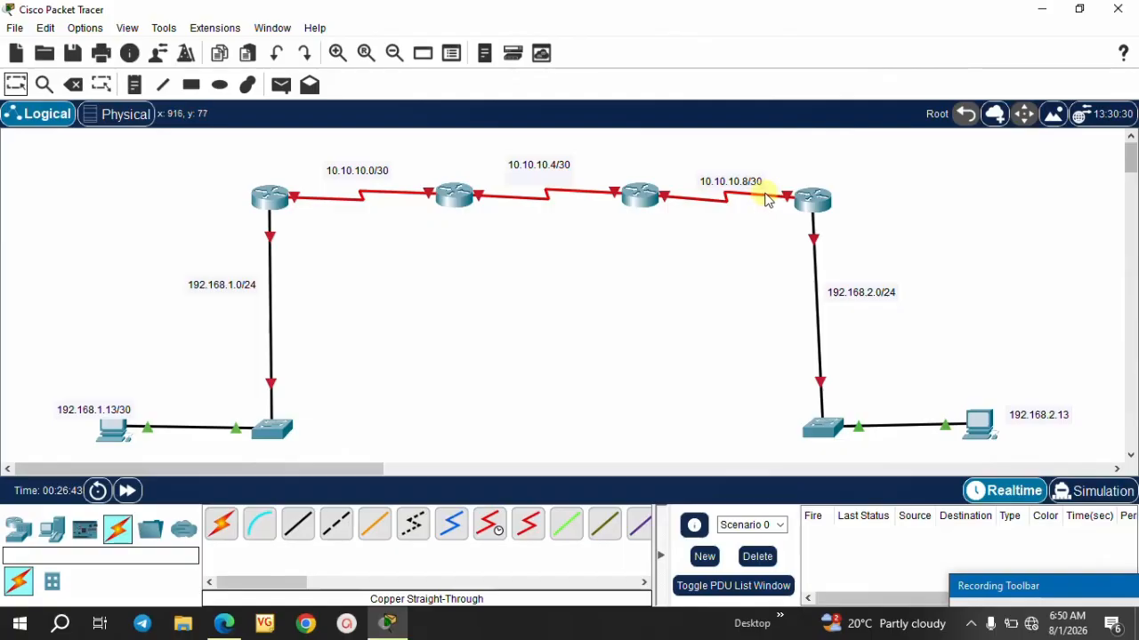
pyautogui.click(229, 621)
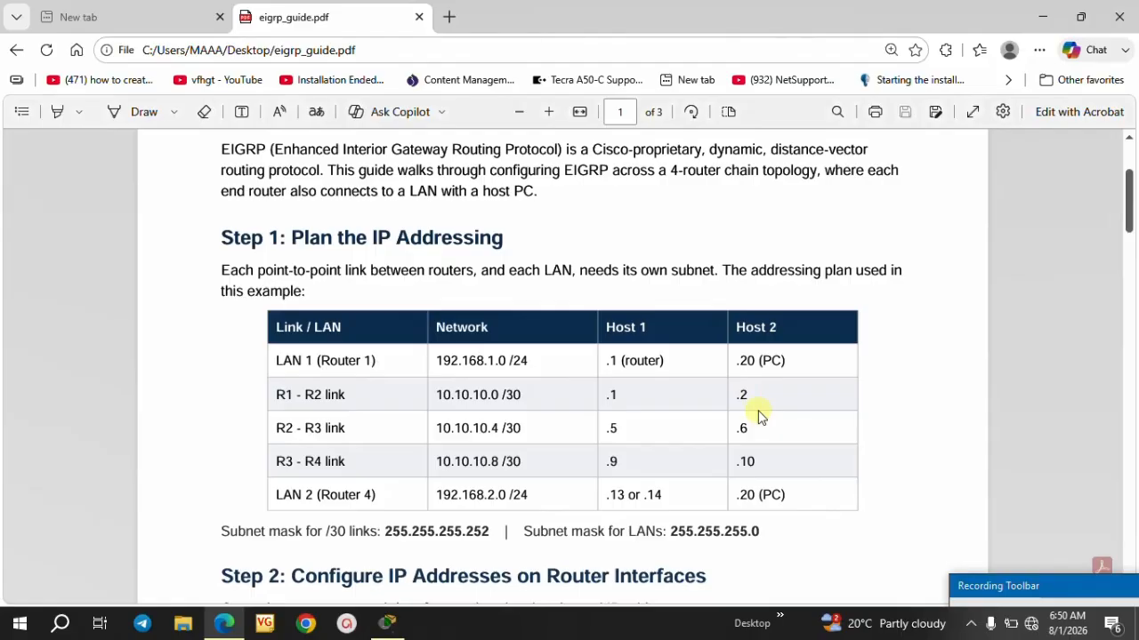
pyautogui.doubleClick(287, 450)
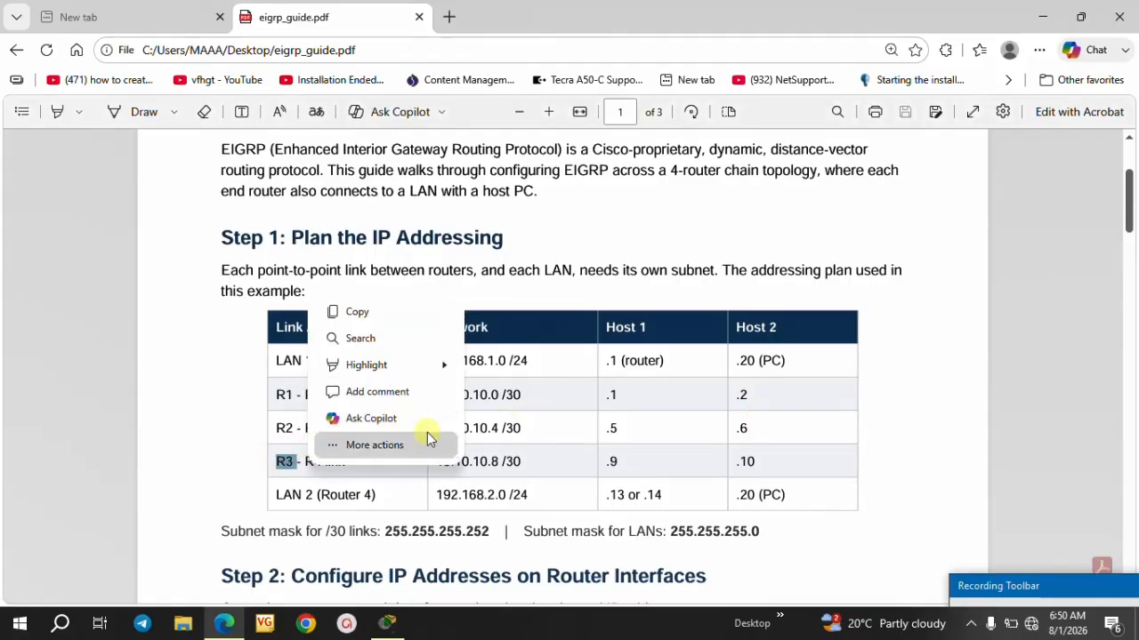
pyautogui.click(554, 438)
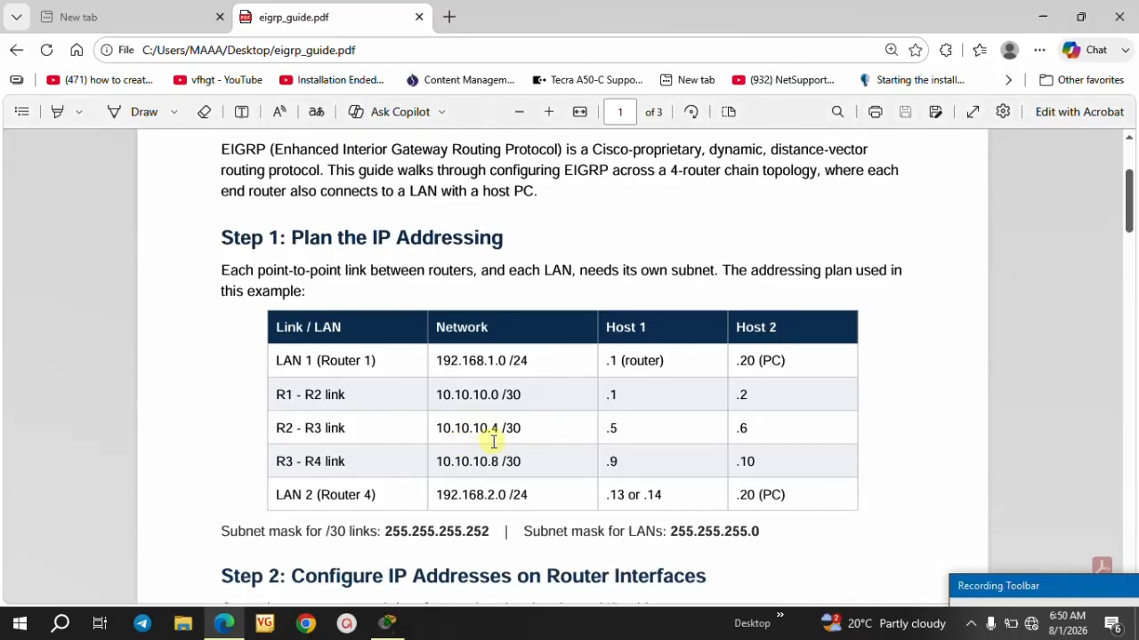
pyautogui.doubleClick(600, 428)
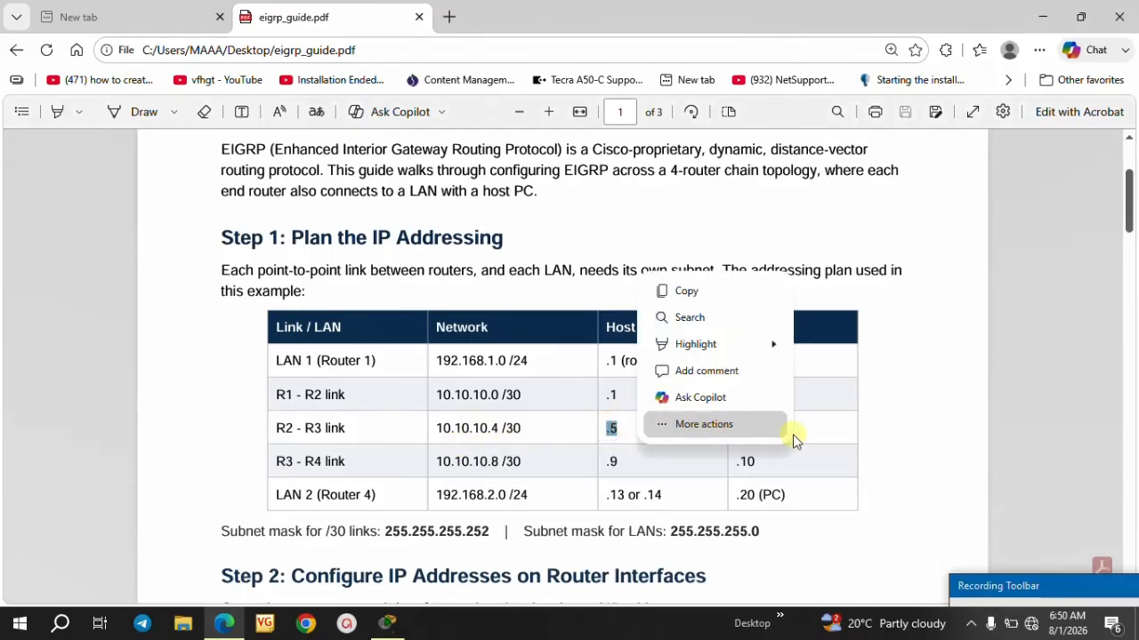
pyautogui.click(851, 435)
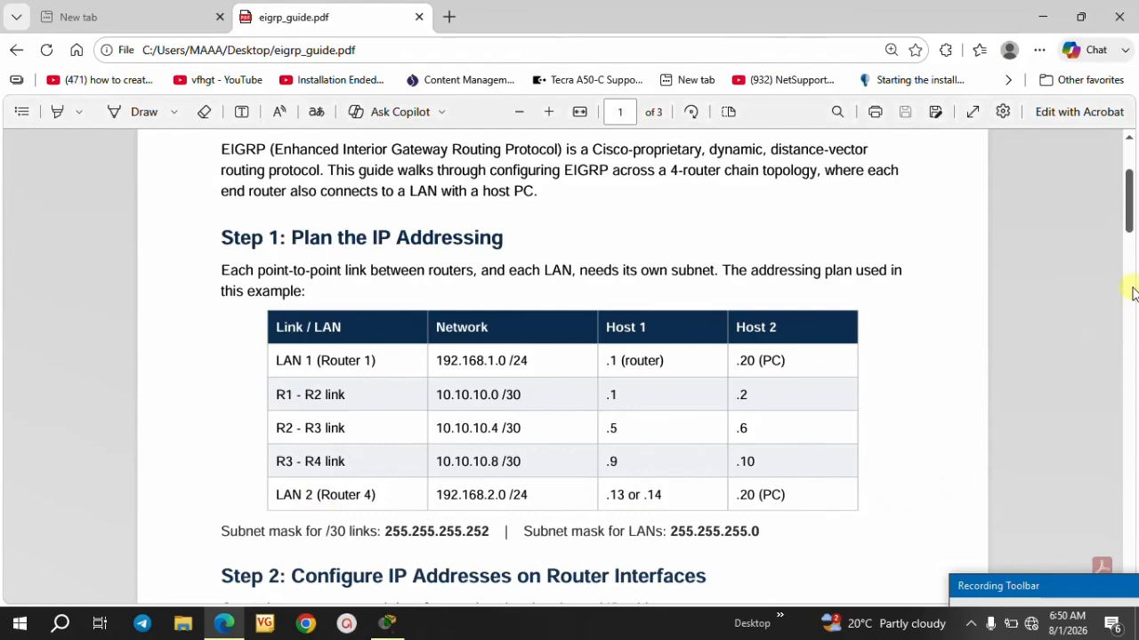
# Read the Step 2 command block in the guide for configuring IP addresses on router interfaces.
pyautogui.moveTo(1130, 222); pyautogui.dragTo(1131, 229)
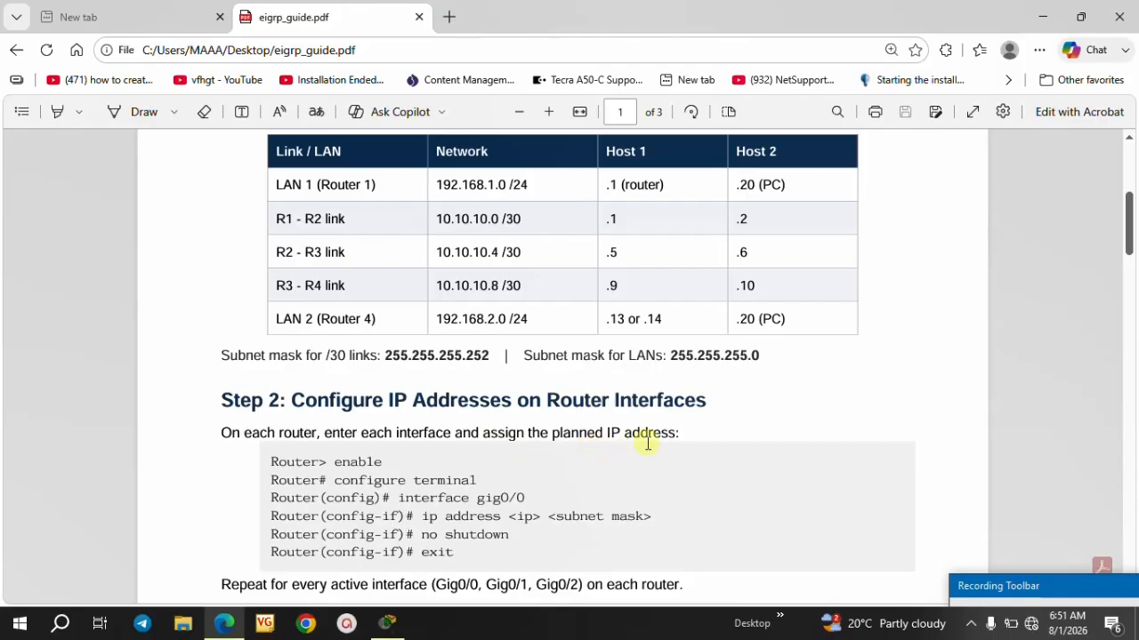
pyautogui.moveTo(272, 461)
pyautogui.mouseDown()
pyautogui.moveTo(442, 508)
pyautogui.moveTo(499, 561)
pyautogui.moveTo(273, 463)
pyautogui.mouseUp()
pyautogui.click(498, 555)
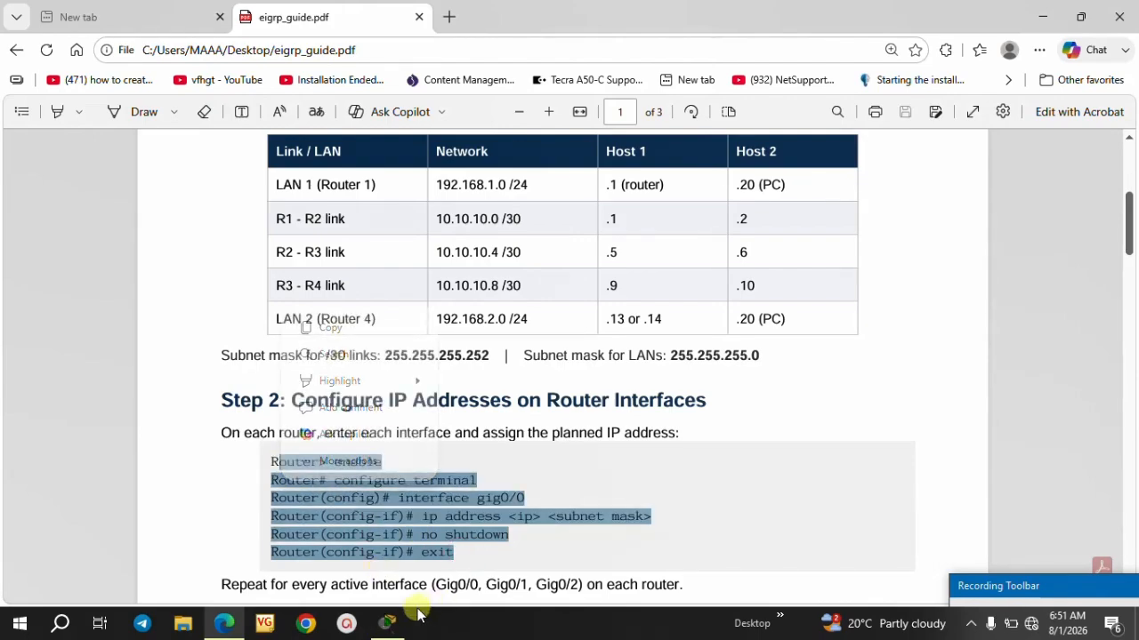
# Switch to Cisco Packet Tracer and start a command line session on router R1.
pyautogui.click(392, 620)
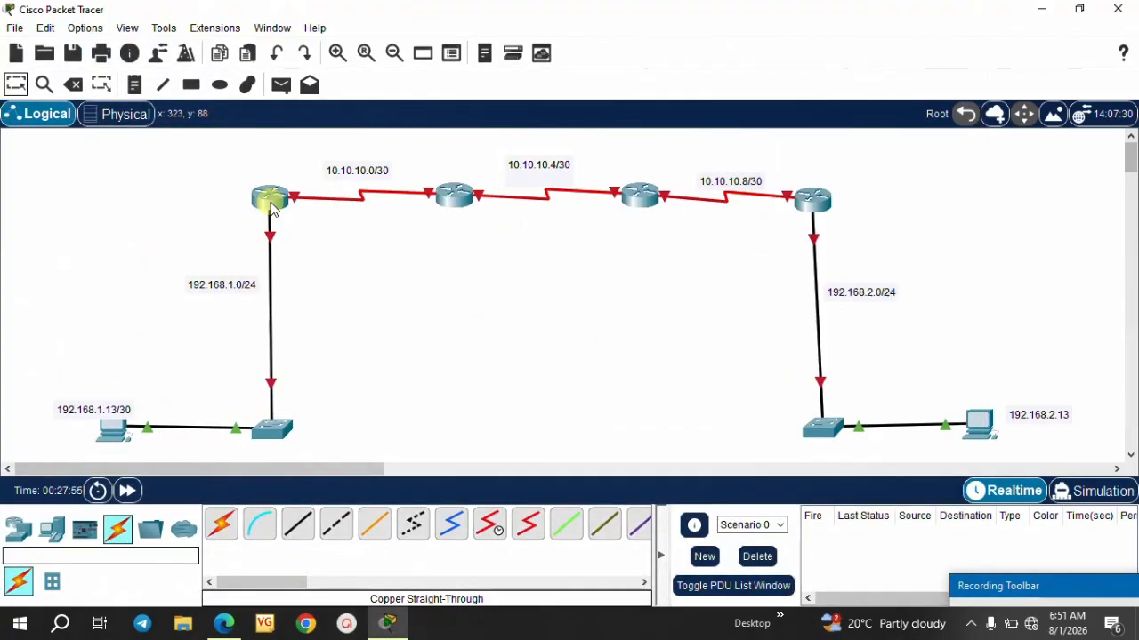
pyautogui.click(271, 201)
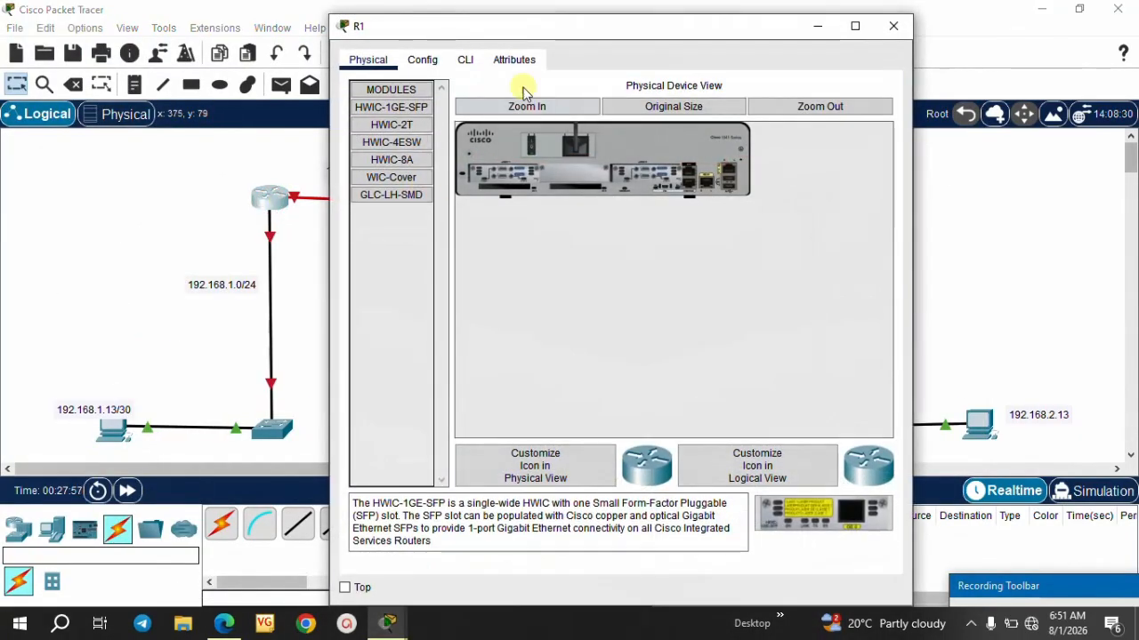
pyautogui.click(423, 60)
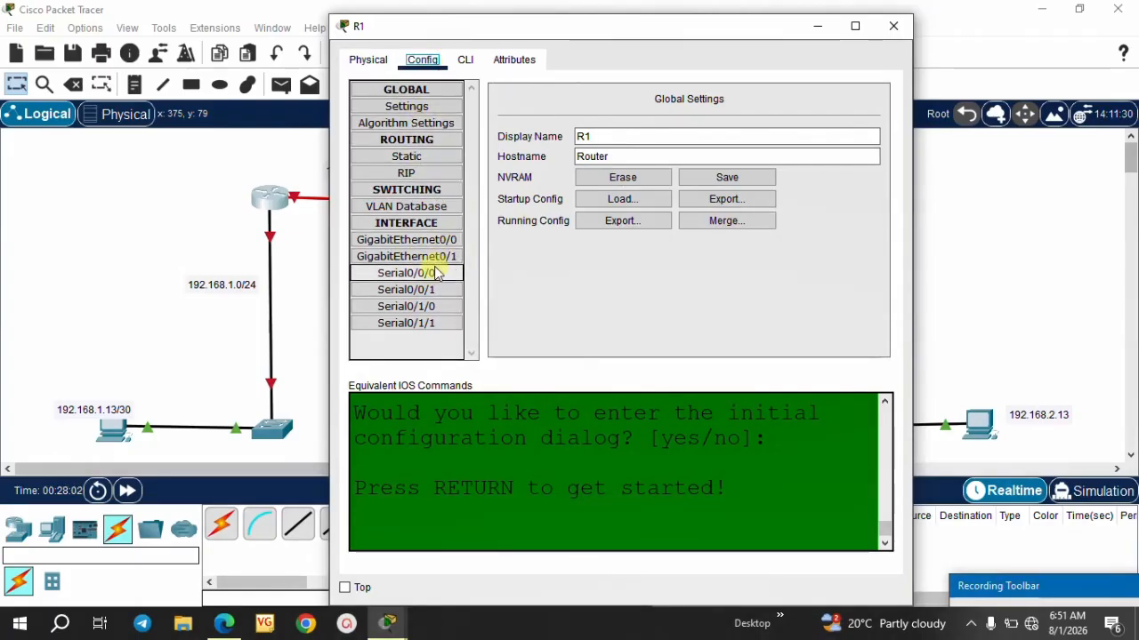
pyautogui.click(465, 60)
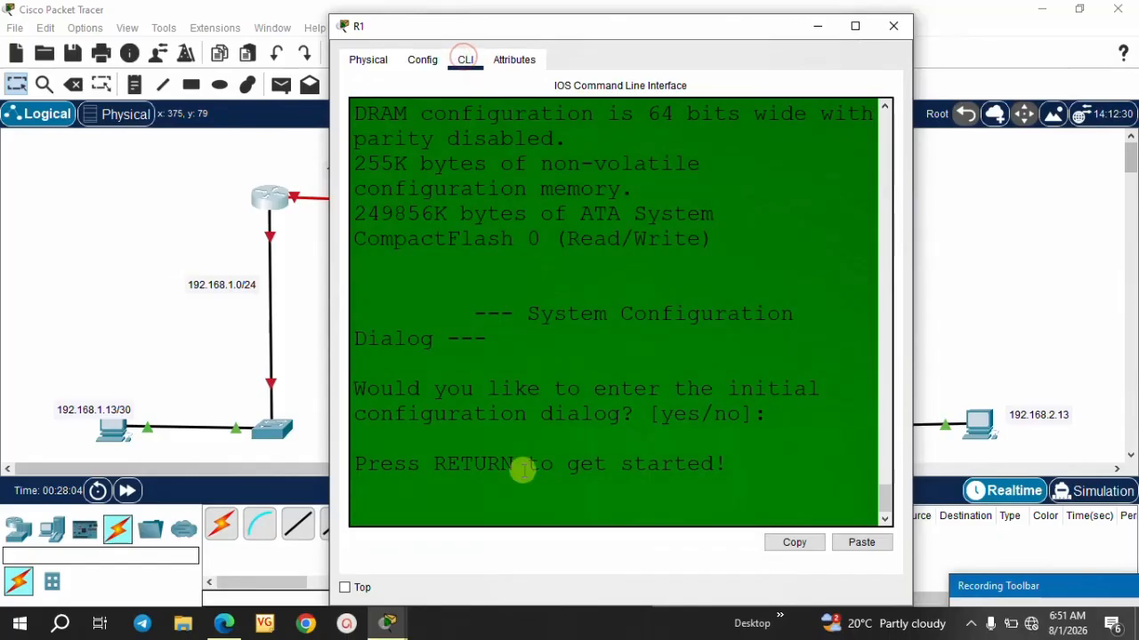
pyautogui.press('Return')
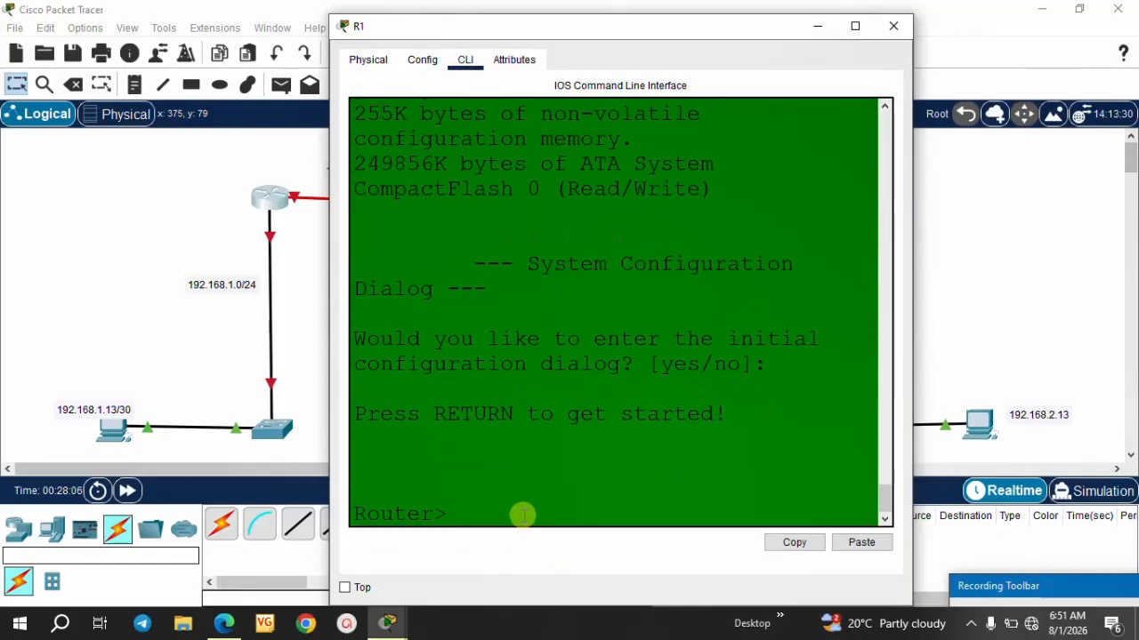
# Enter privileged mode and global configuration mode on the router, and set its hostname to R1.
pyautogui.write('en')
pyautogui.press('Return')
pyautogui.write('co')
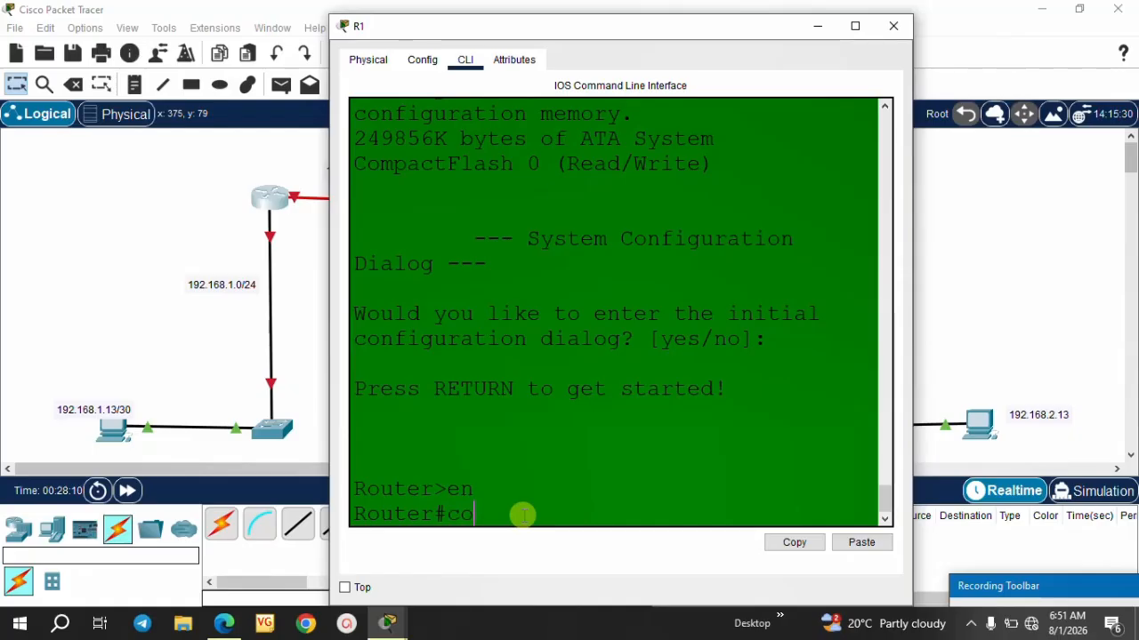
pyautogui.write('nf t')
pyautogui.press('Return')
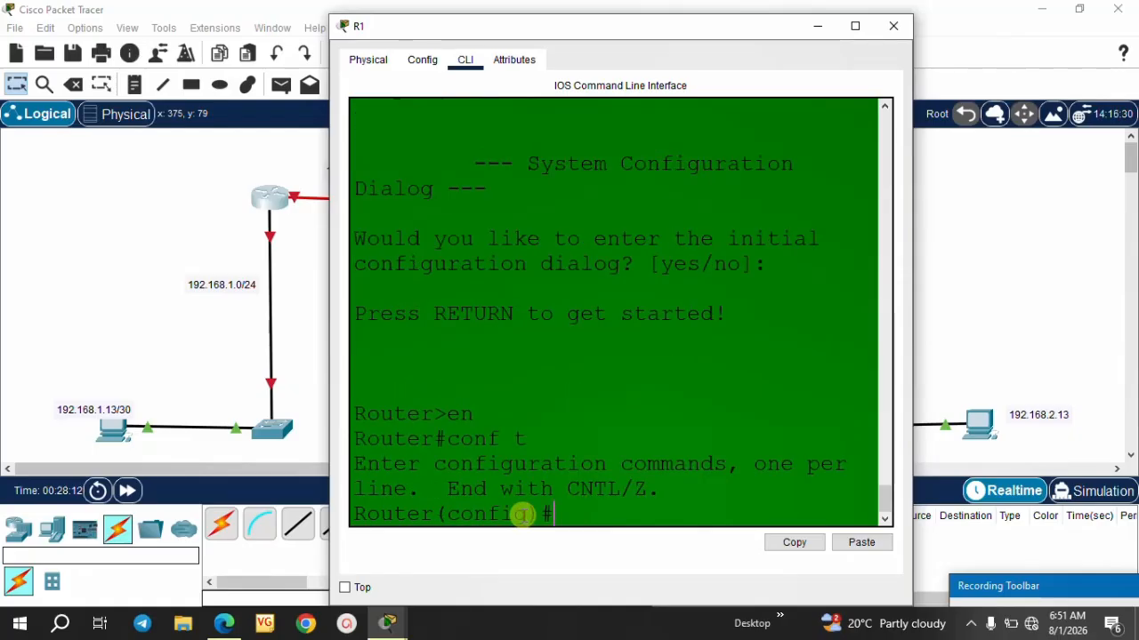
pyautogui.write('host R1')
pyautogui.press('Return')
pyautogui.press('Return')
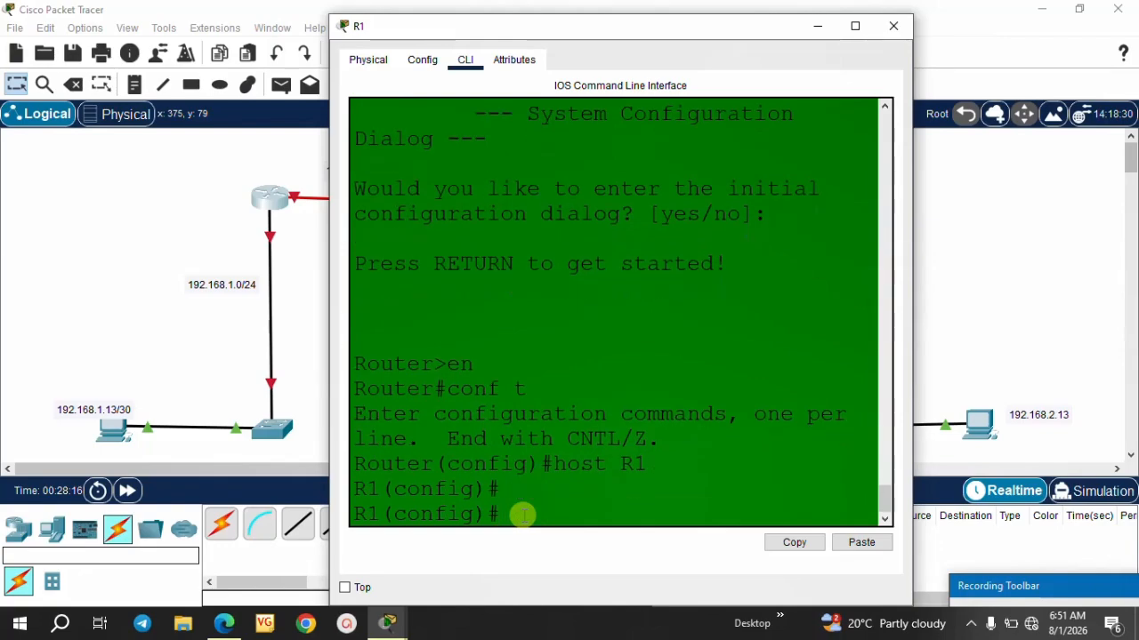
# Enter interface configuration for gig0/0 on R1 and check the port label on its switch link in the topology.
pyautogui.write('int')
pyautogui.press('Tab')
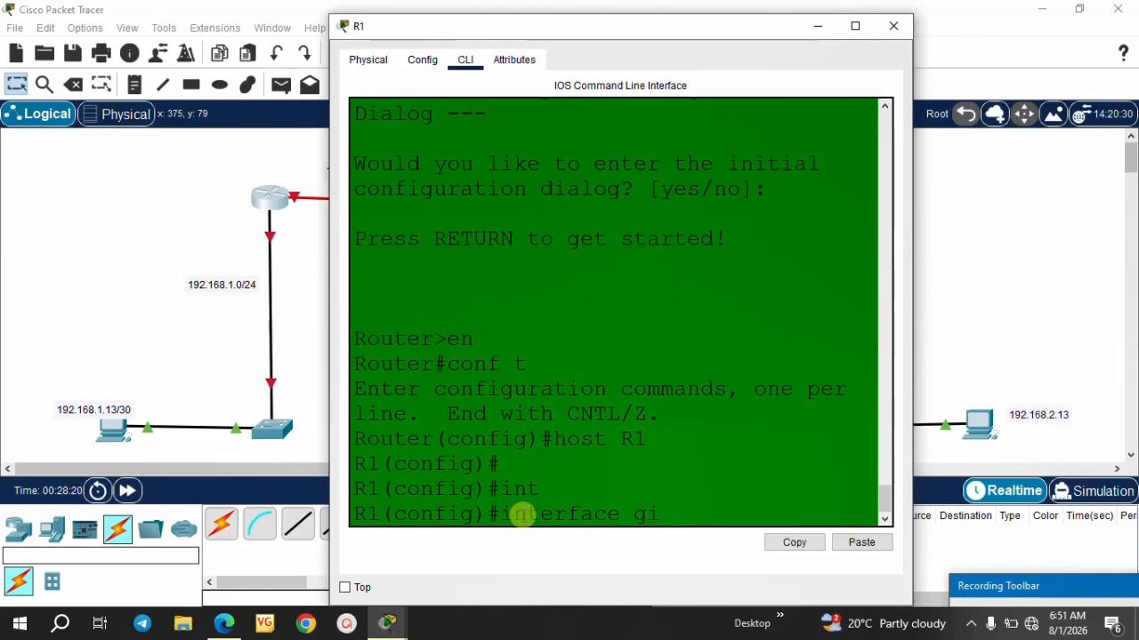
pyautogui.write('gig0/0')
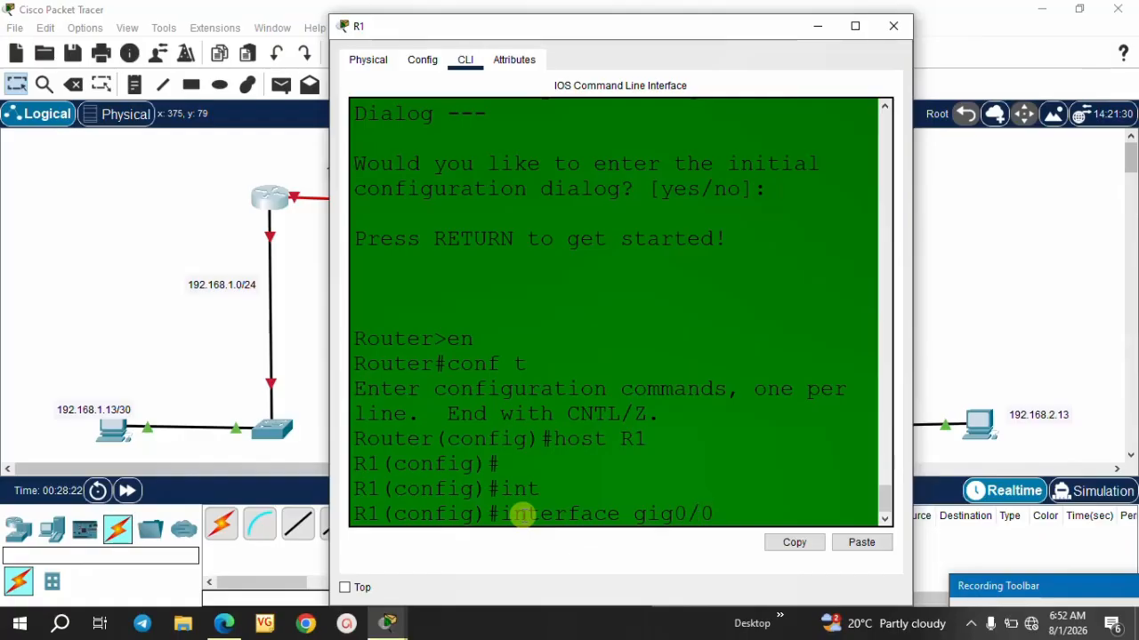
pyautogui.press('Return')
pyautogui.click(183, 219)
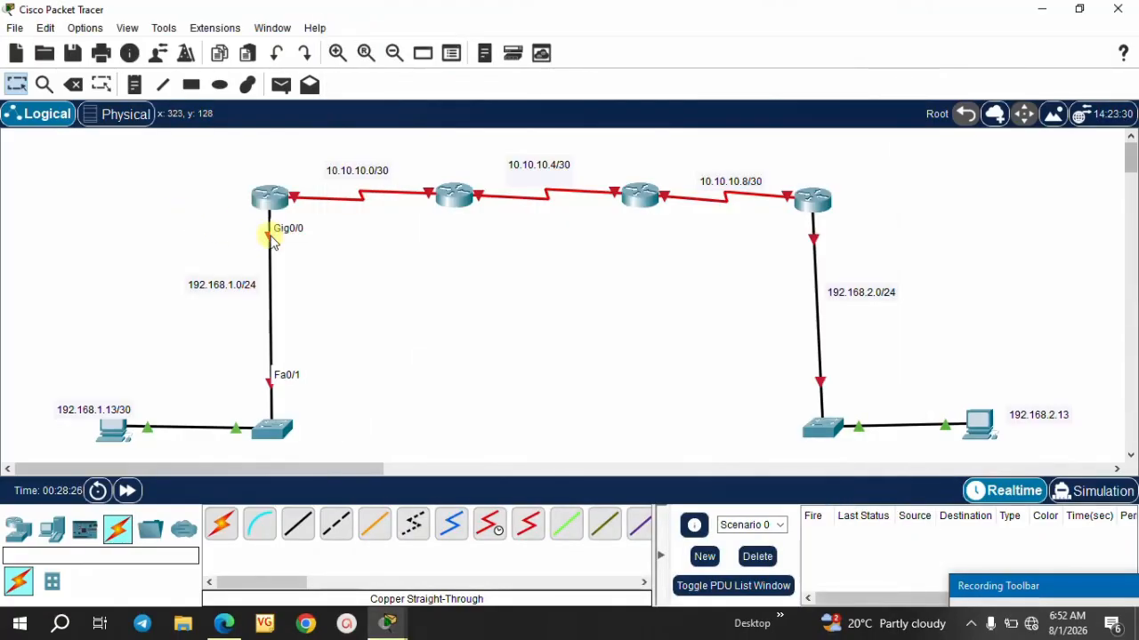
pyautogui.moveTo(388, 625)
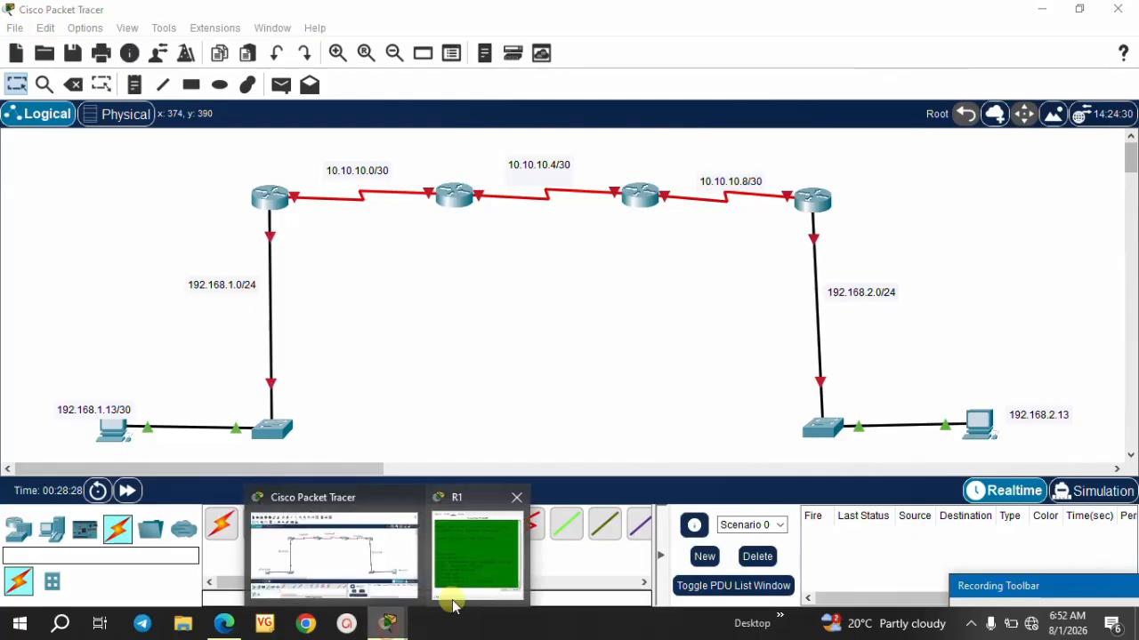
pyautogui.click(452, 602)
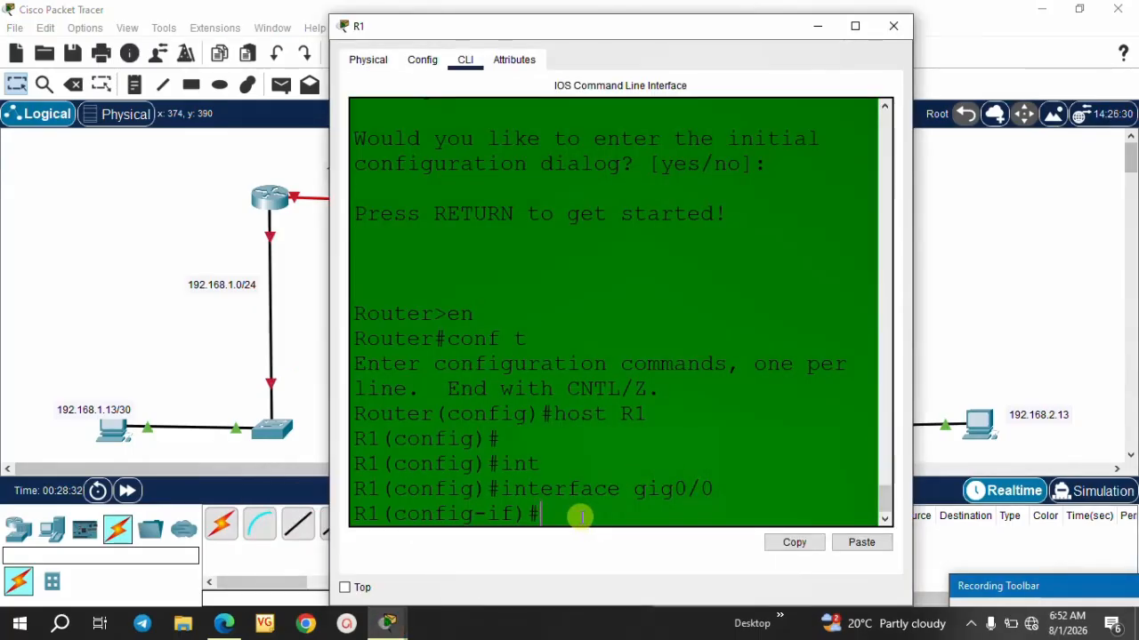
# Assign IP address 192.168.1.1 with mask 255.255.255.0 to R1's gig0/0 interface and enable it with no shut.
pyautogui.write('ip add')
pyautogui.press('Tab')
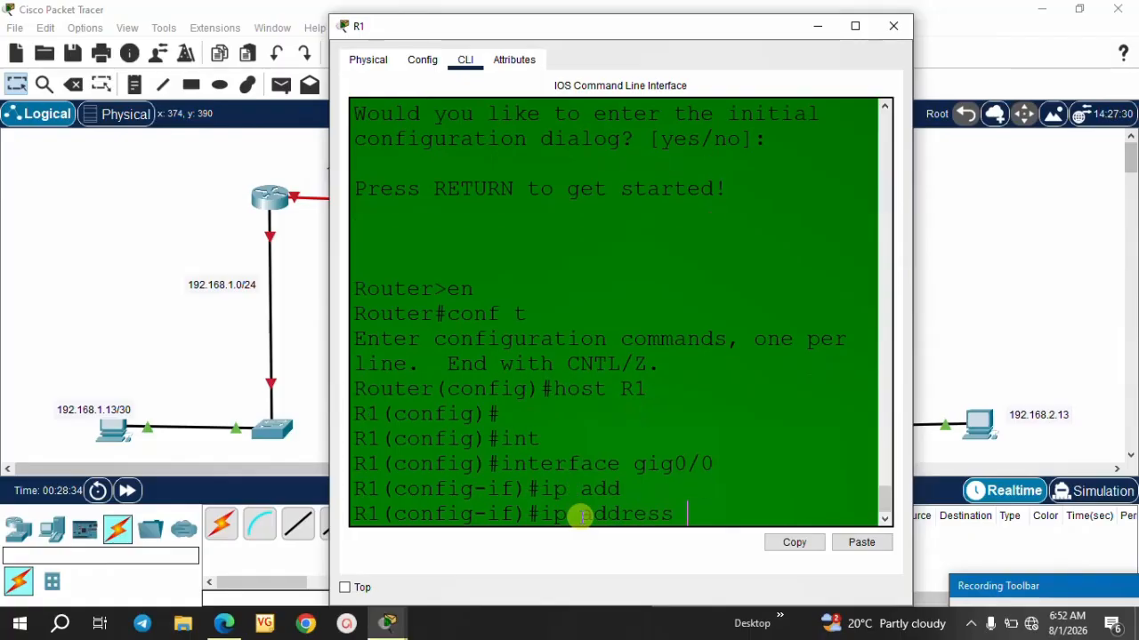
pyautogui.write('192.168.1.1')
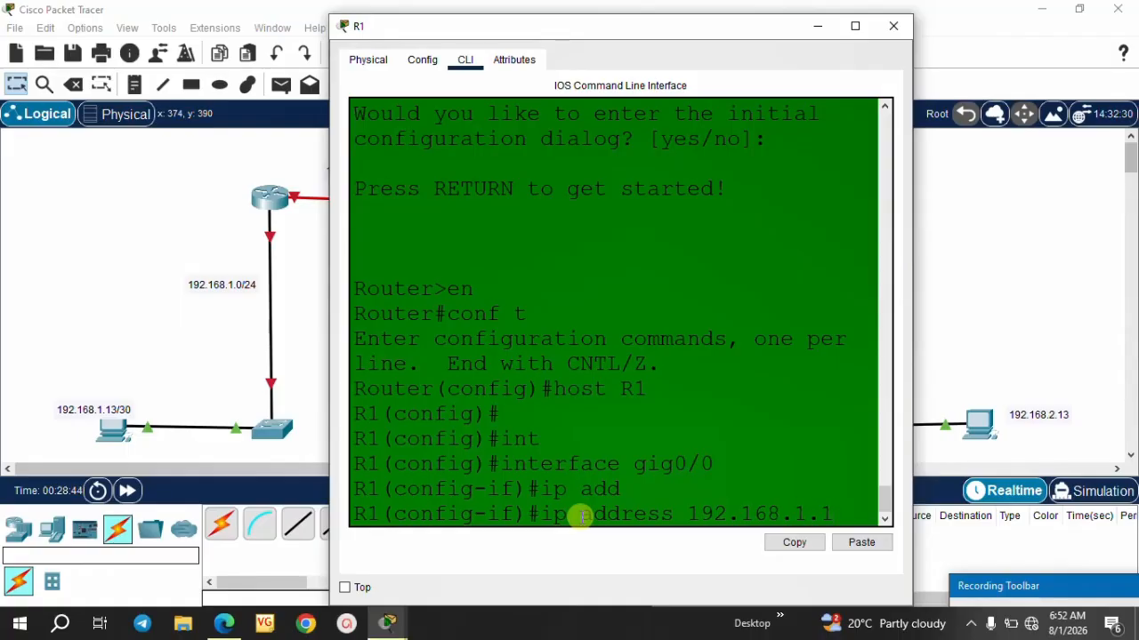
pyautogui.write('255')
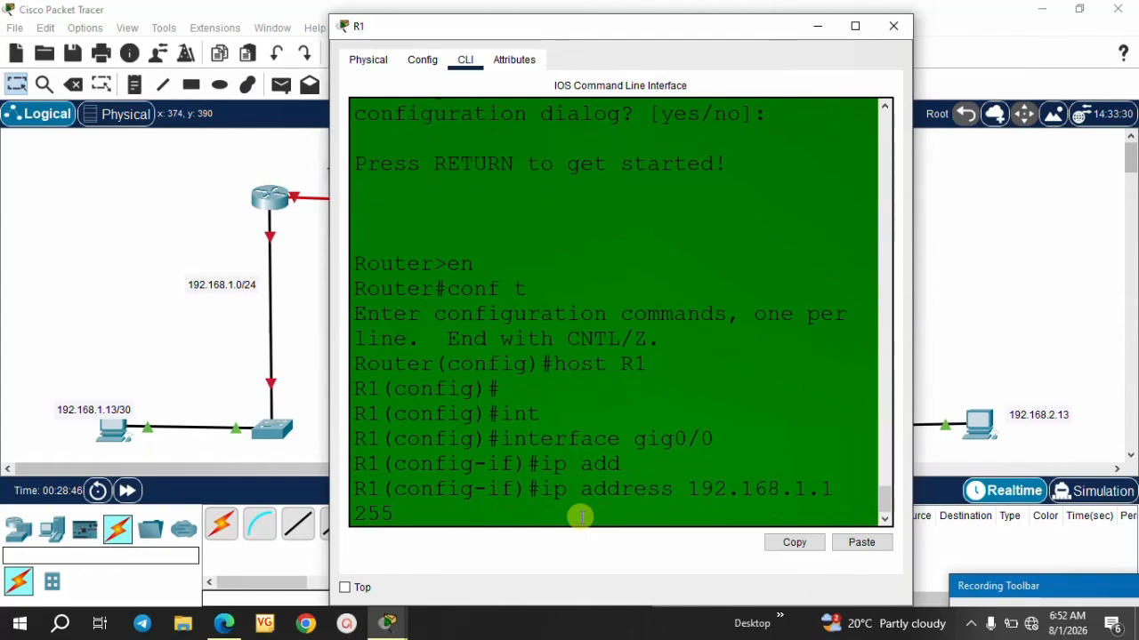
pyautogui.write('.255.255.0')
pyautogui.press('Return')
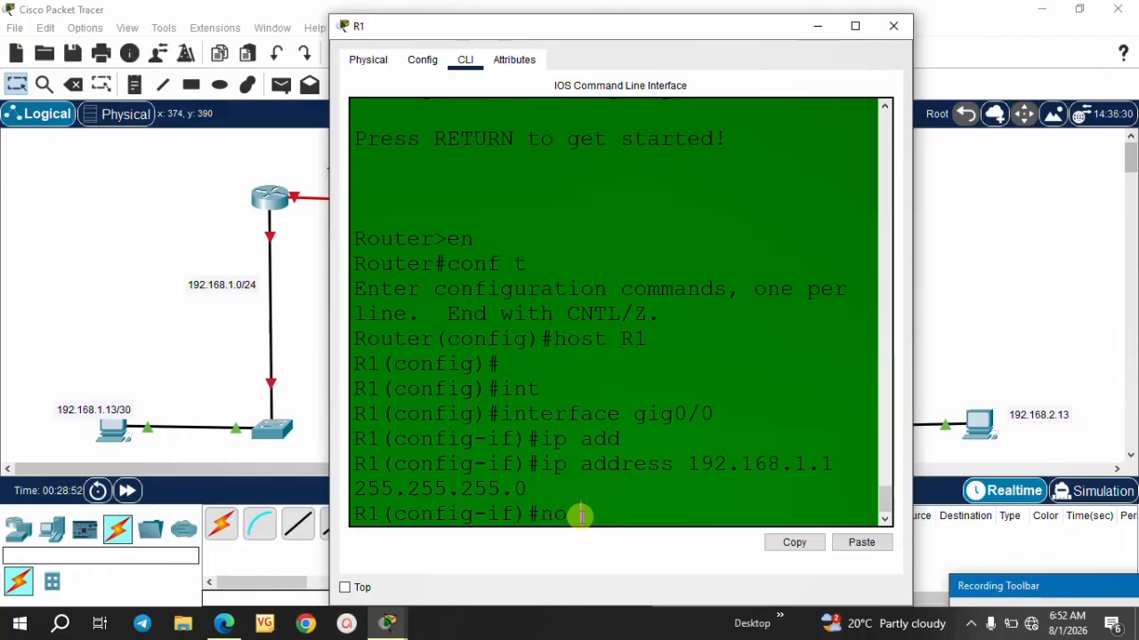
pyautogui.write('no shut')
pyautogui.press('Return')
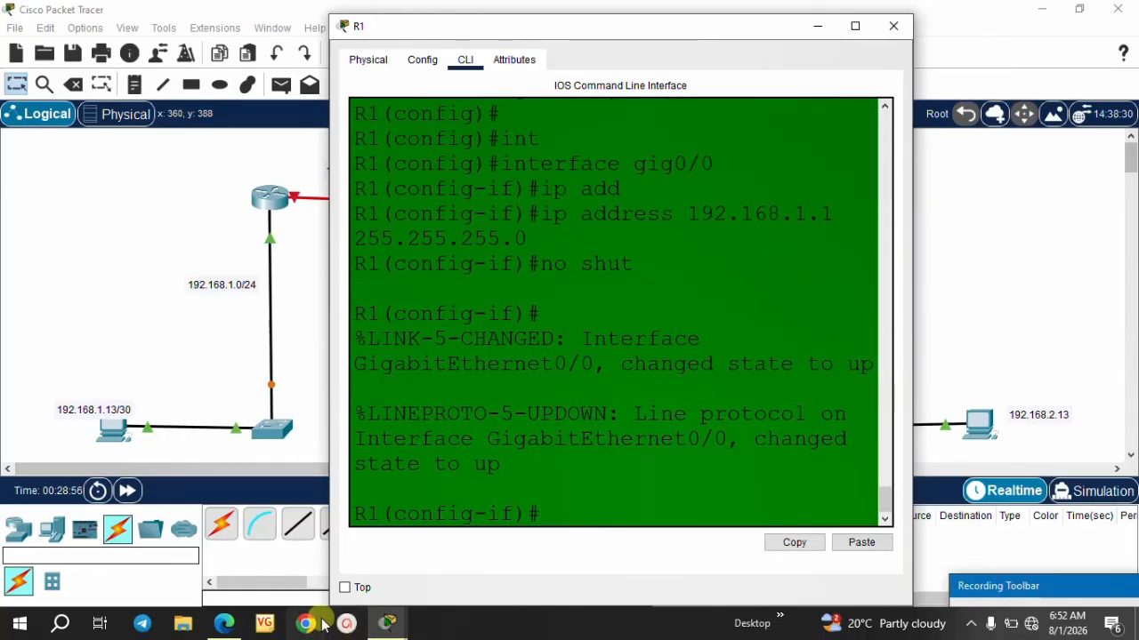
# Switch to the eigrp_guide.pdf in the browser and review Step 2 on router interface addressing and Step 3 on PC addressing.
pyautogui.click(225, 626)
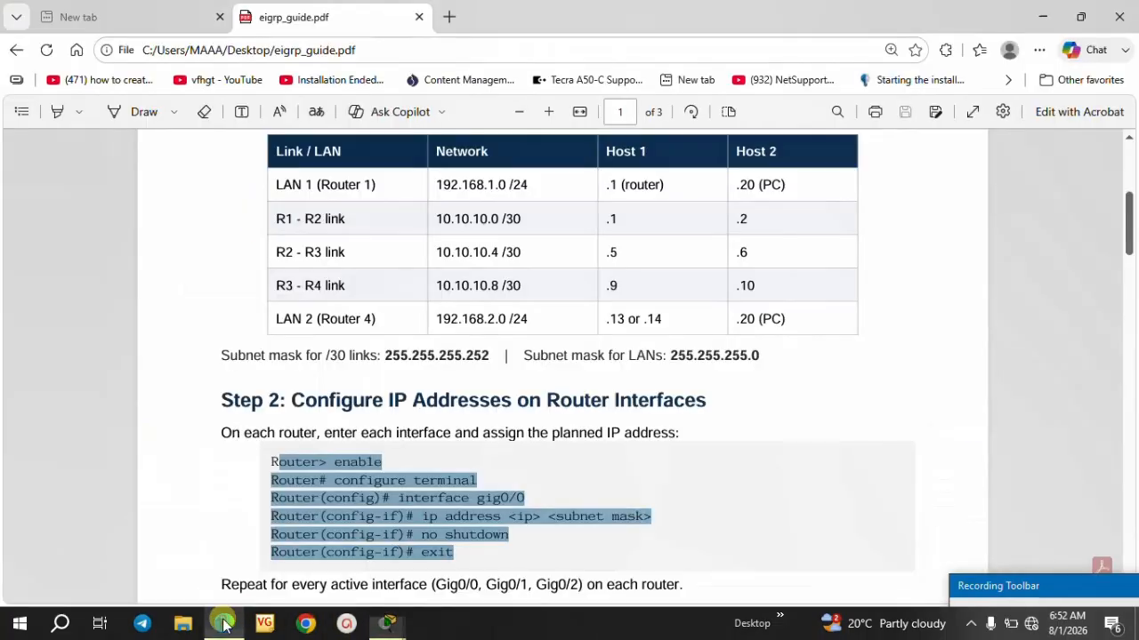
pyautogui.click(442, 507)
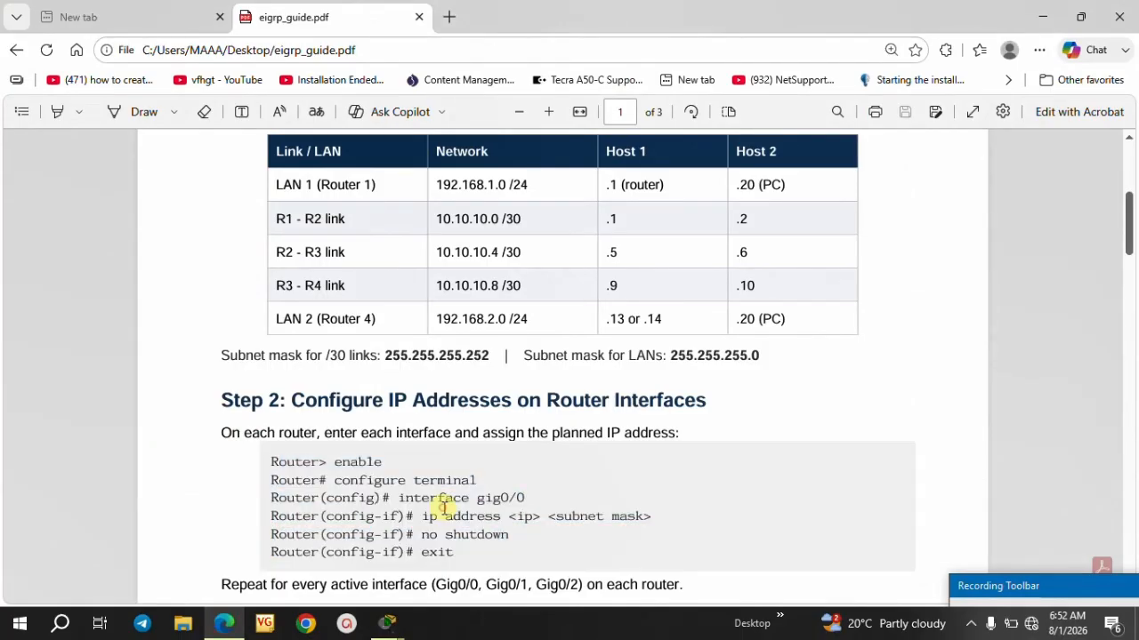
pyautogui.click(468, 553)
pyautogui.doubleClick(309, 472)
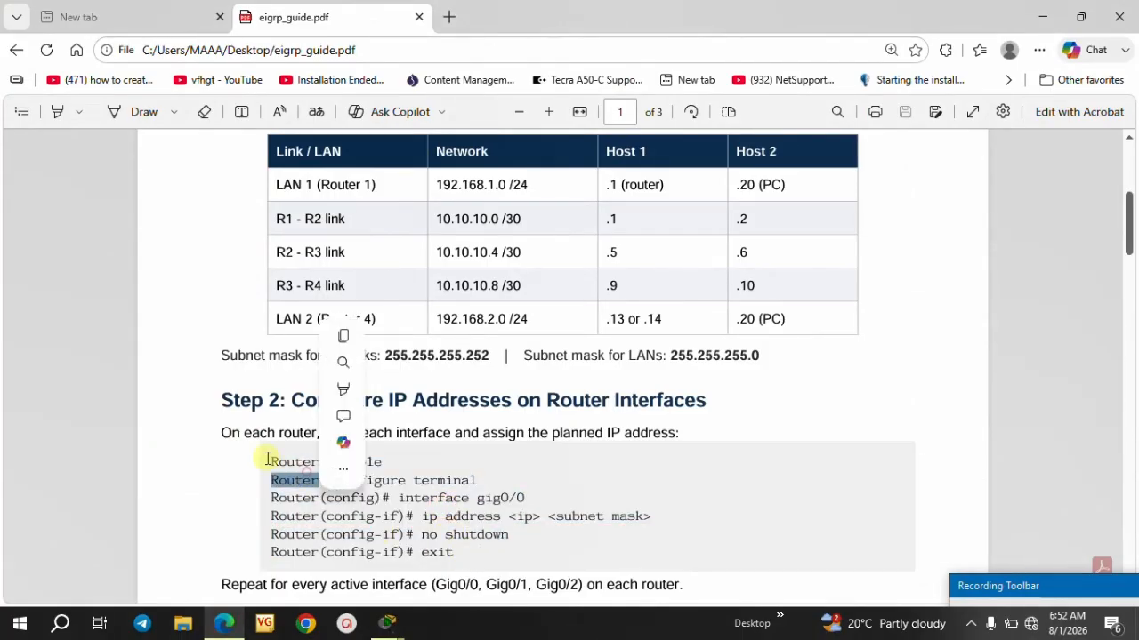
pyautogui.click(429, 538)
pyautogui.moveTo(461, 556); pyautogui.dragTo(245, 465)
pyautogui.click(586, 530)
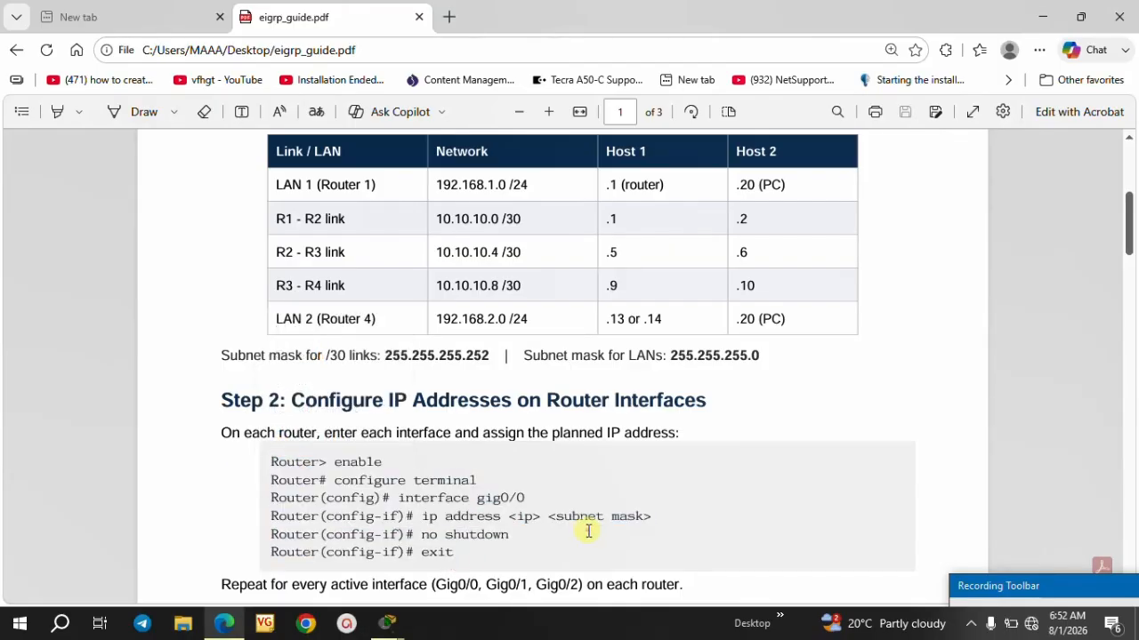
pyautogui.moveTo(1127, 216); pyautogui.dragTo(1135, 267)
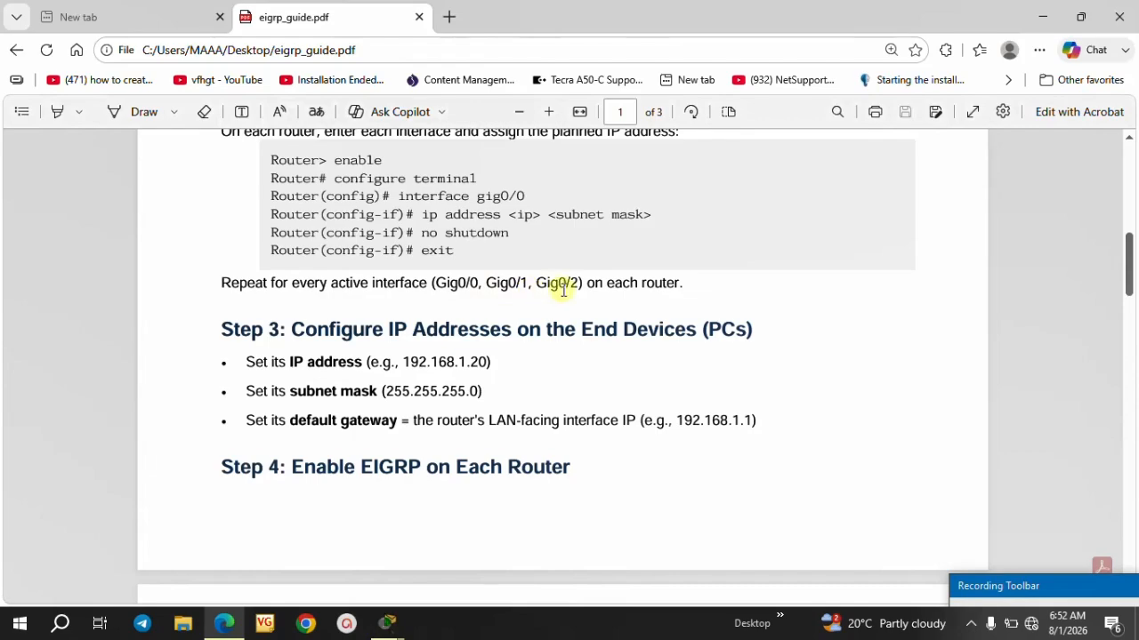
pyautogui.click(711, 274)
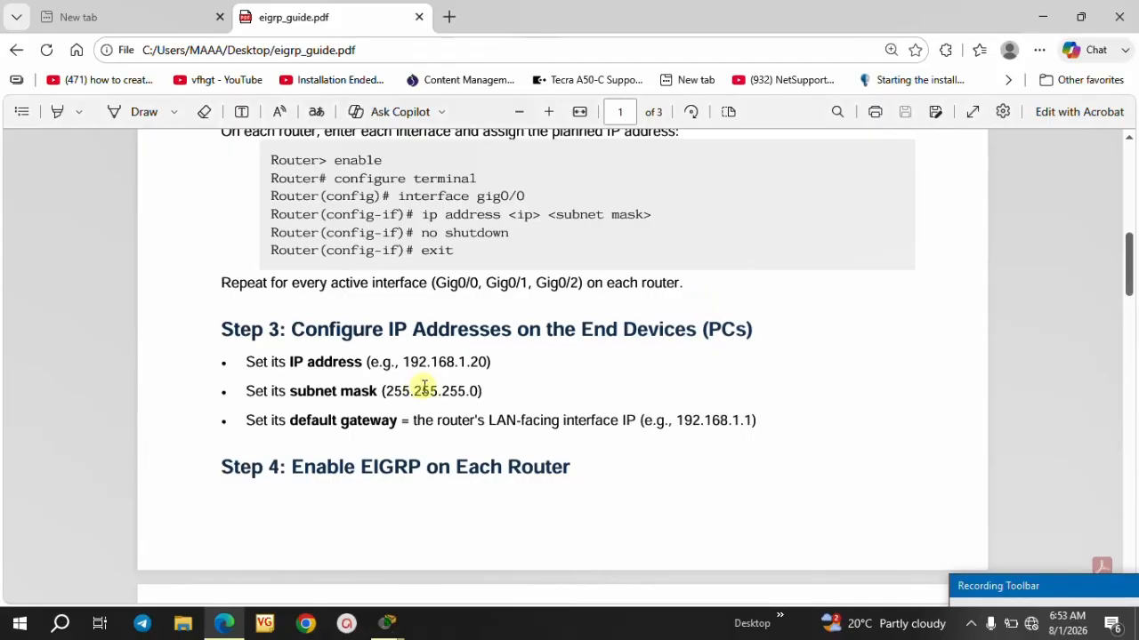
# Switch back to R1's command line in Cisco Packet Tracer and exit the gig0/0 interface configuration mode.
pyautogui.click(386, 628)
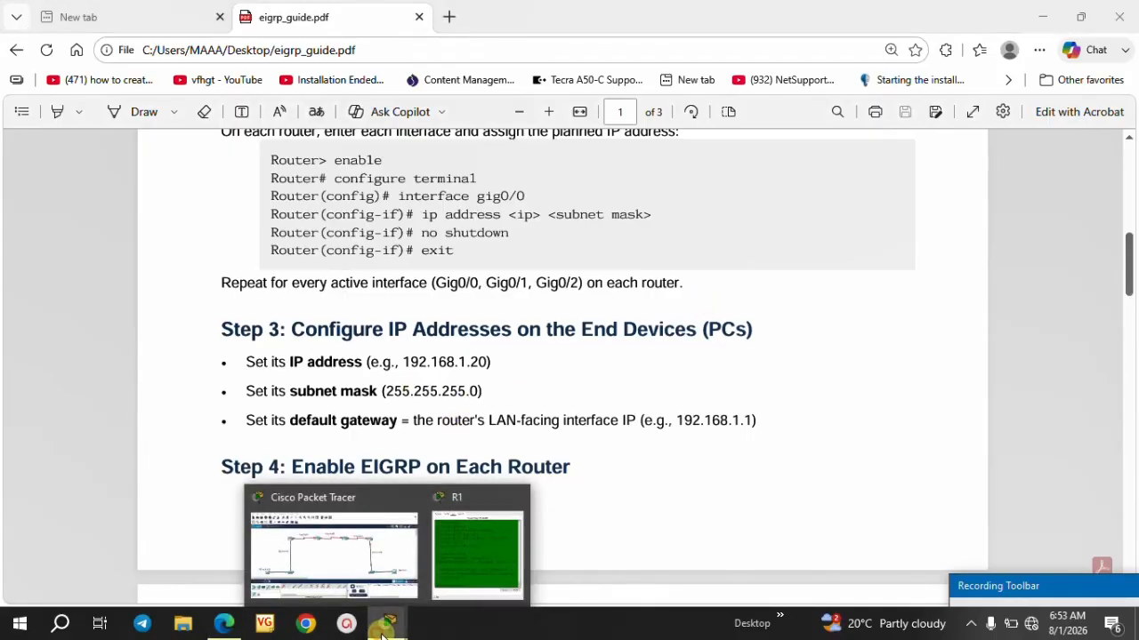
pyautogui.click(474, 574)
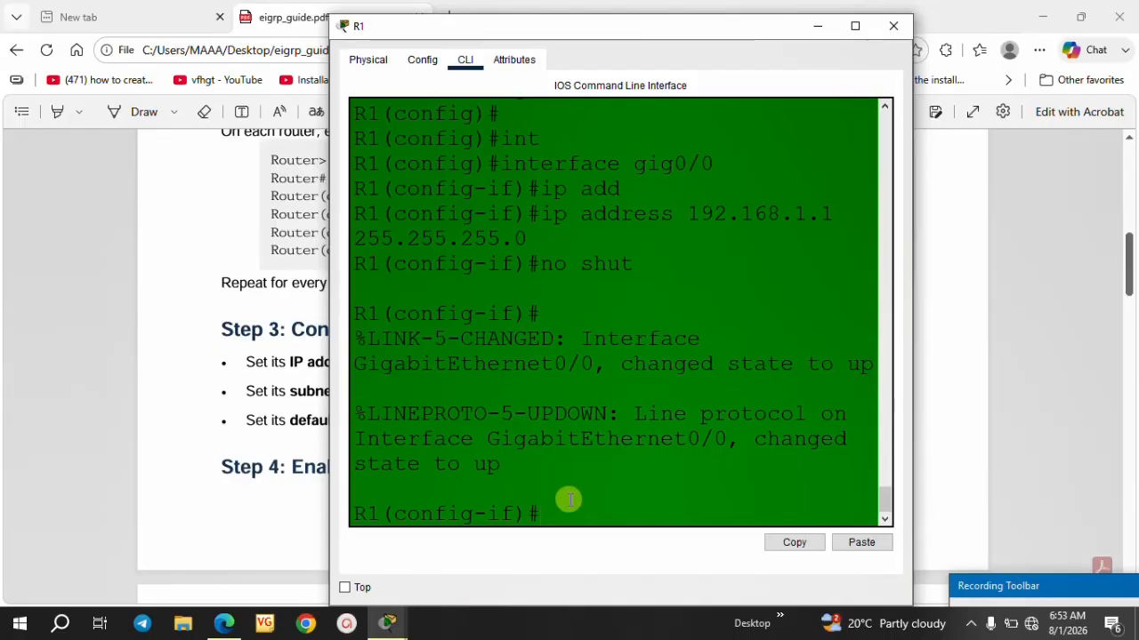
pyautogui.write('exit')
pyautogui.press('Return')
pyautogui.press('Return')
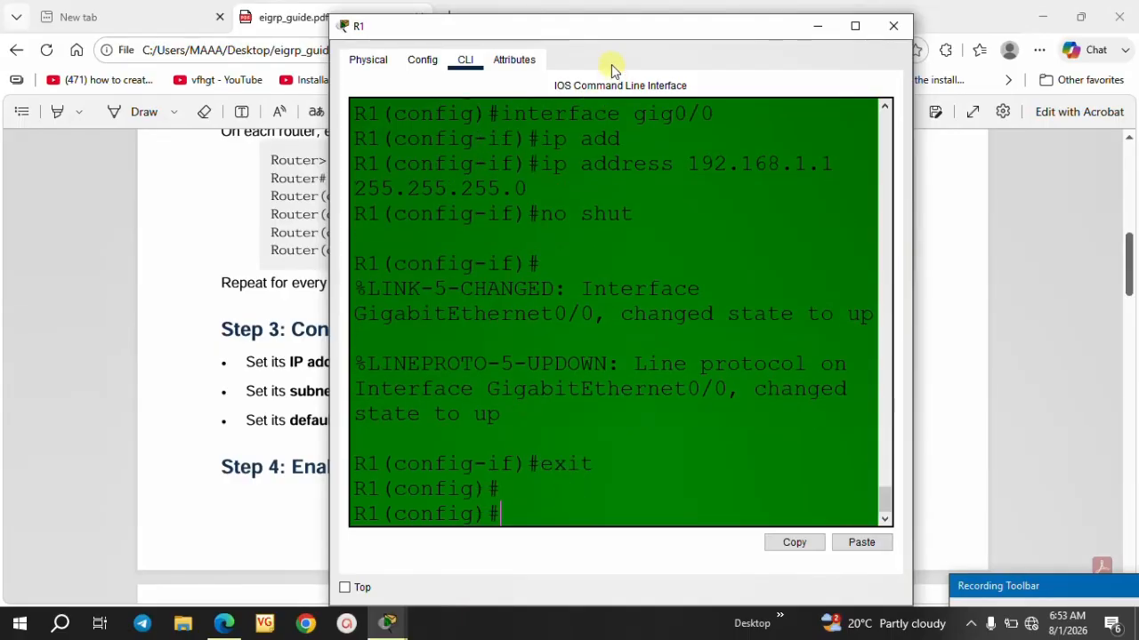
# Check the port label on R1's end of the 10.10.10.0/30 serial link in the topology, then return to R1's command line.
pyautogui.moveTo(605, 27); pyautogui.dragTo(623, 119)
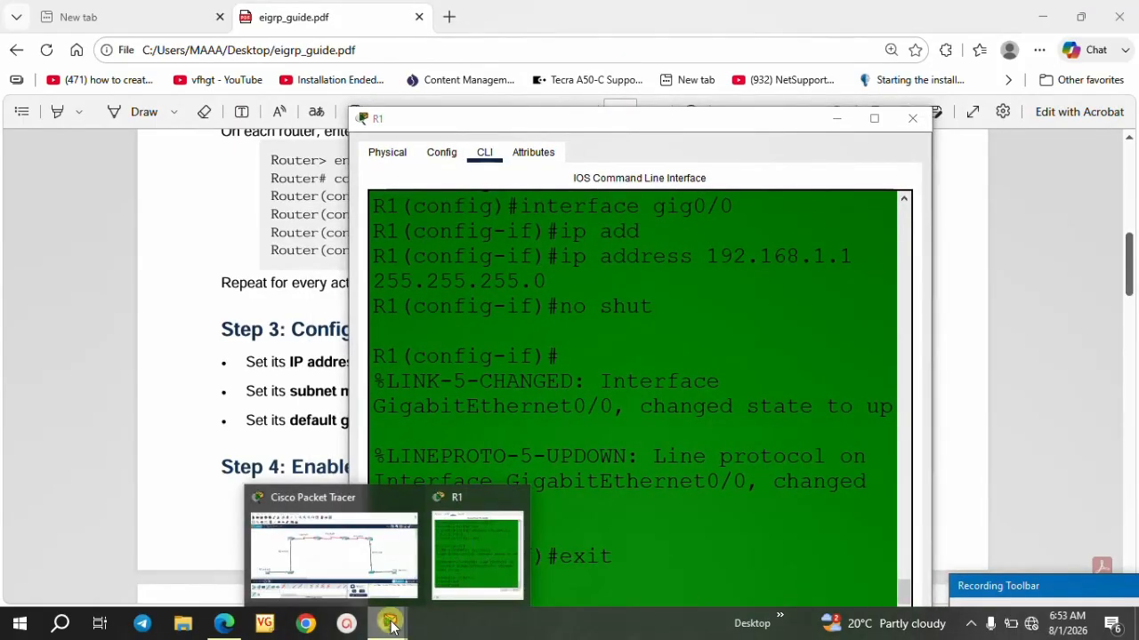
pyautogui.click(322, 544)
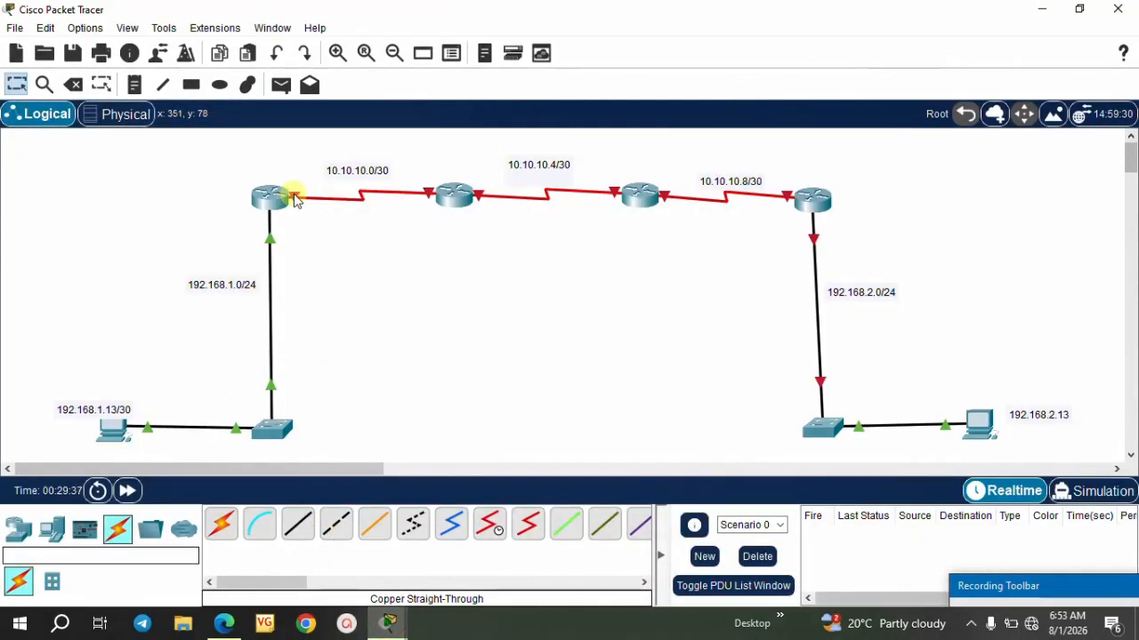
pyautogui.moveTo(296, 200)
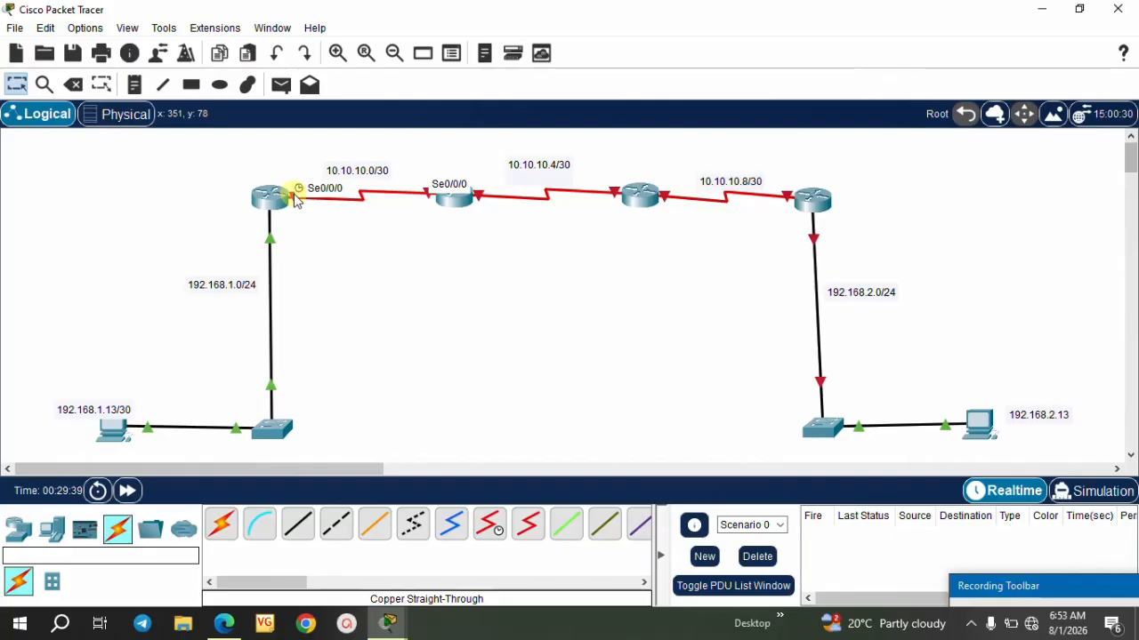
pyautogui.moveTo(387, 622)
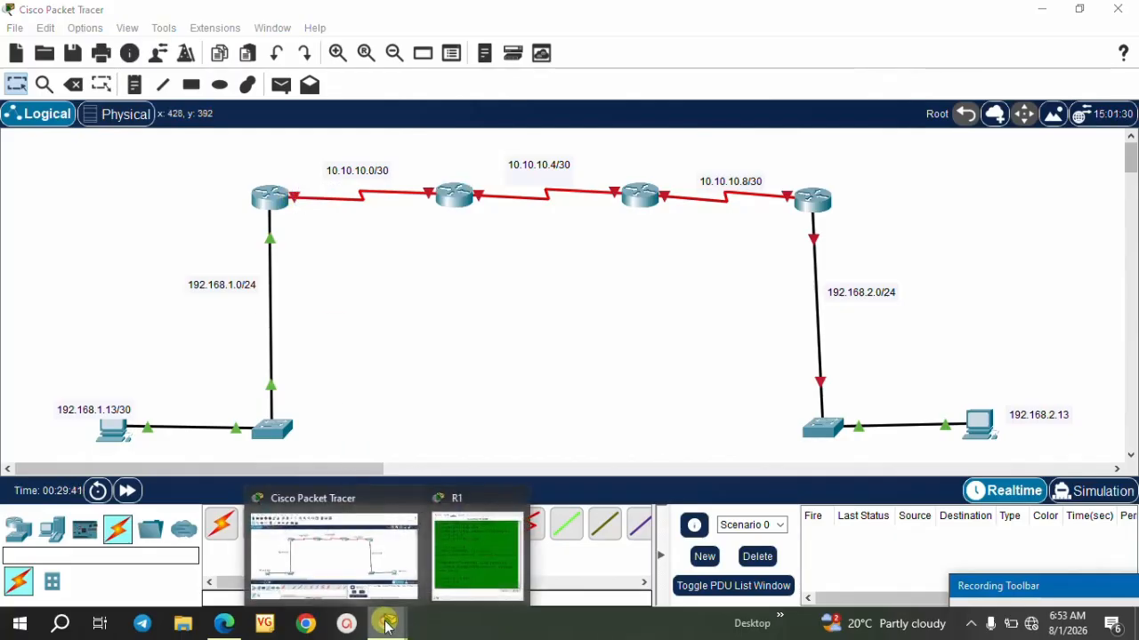
pyautogui.click(501, 579)
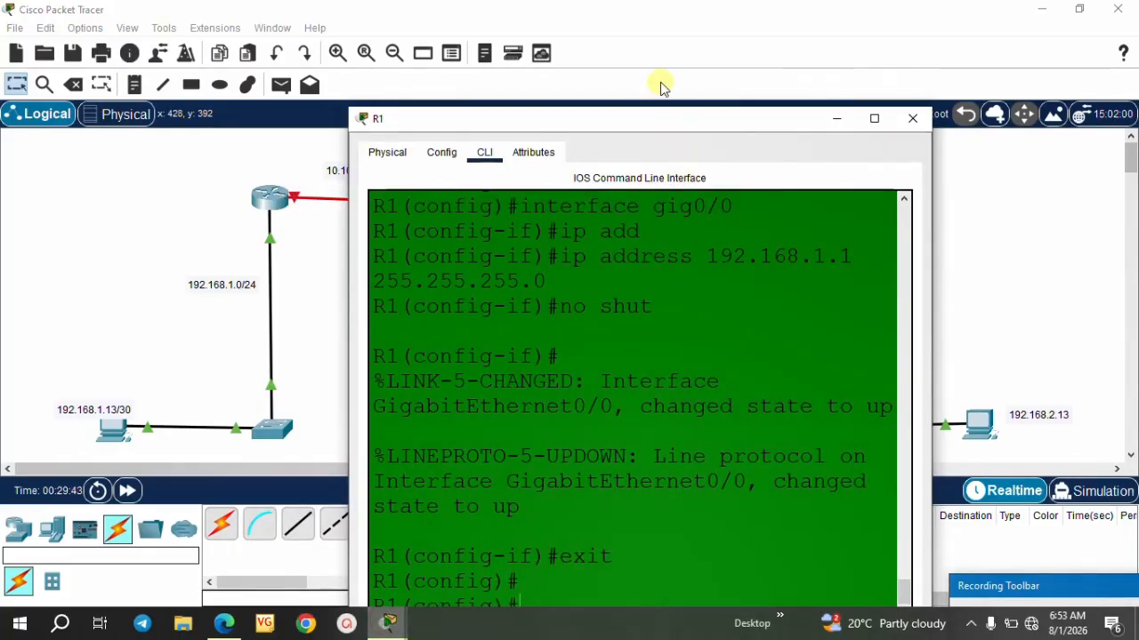
# Enlarge R1's command line window and enter interface configuration for se0/0/0.
pyautogui.moveTo(656, 119); pyautogui.dragTo(596, 9)
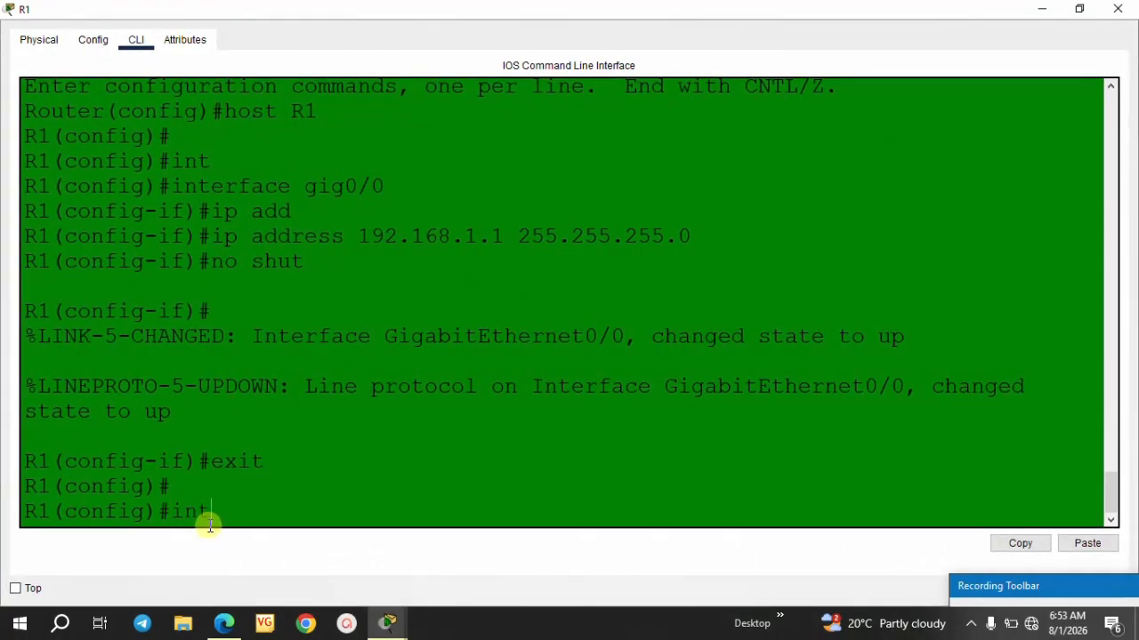
pyautogui.press('Tab')
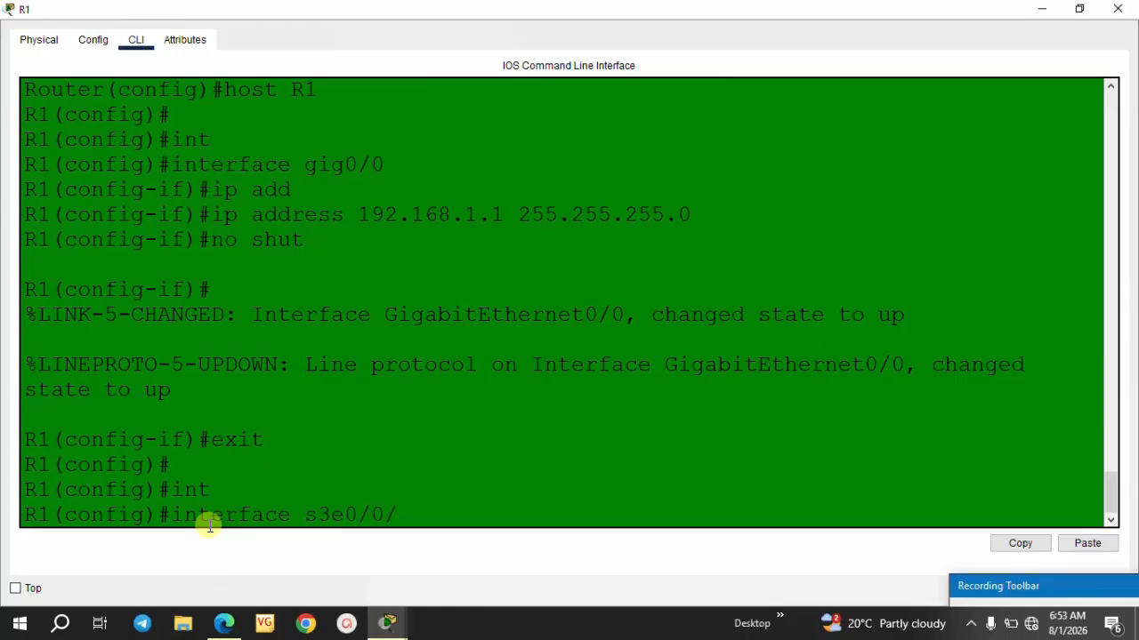
pyautogui.write('s3e0/0/0')
pyautogui.press('Return')
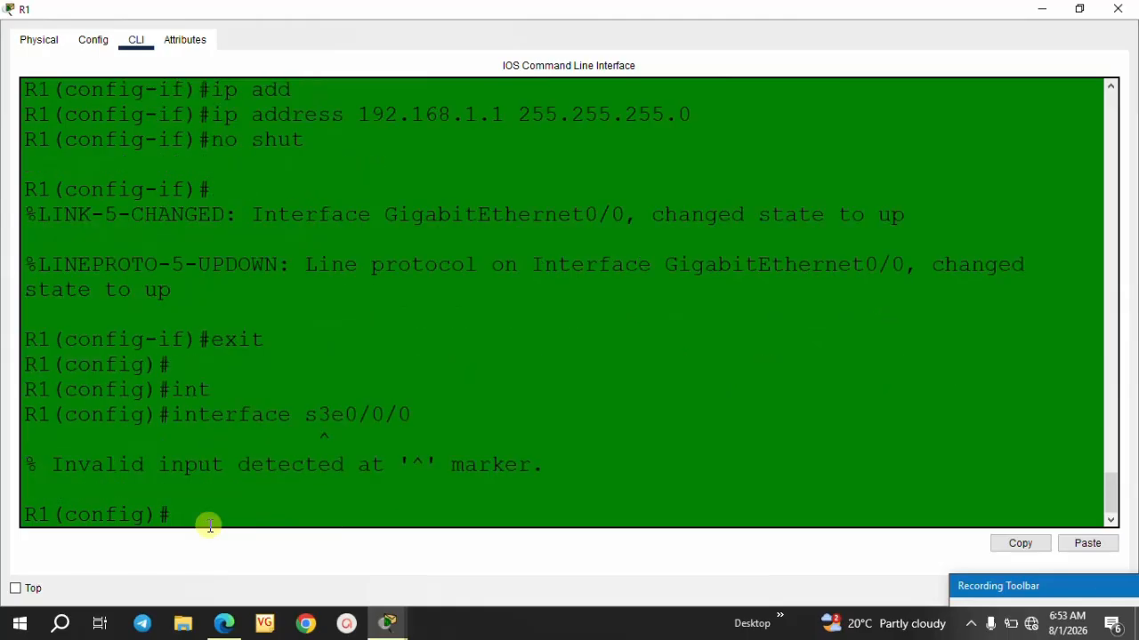
pyautogui.press('Up')
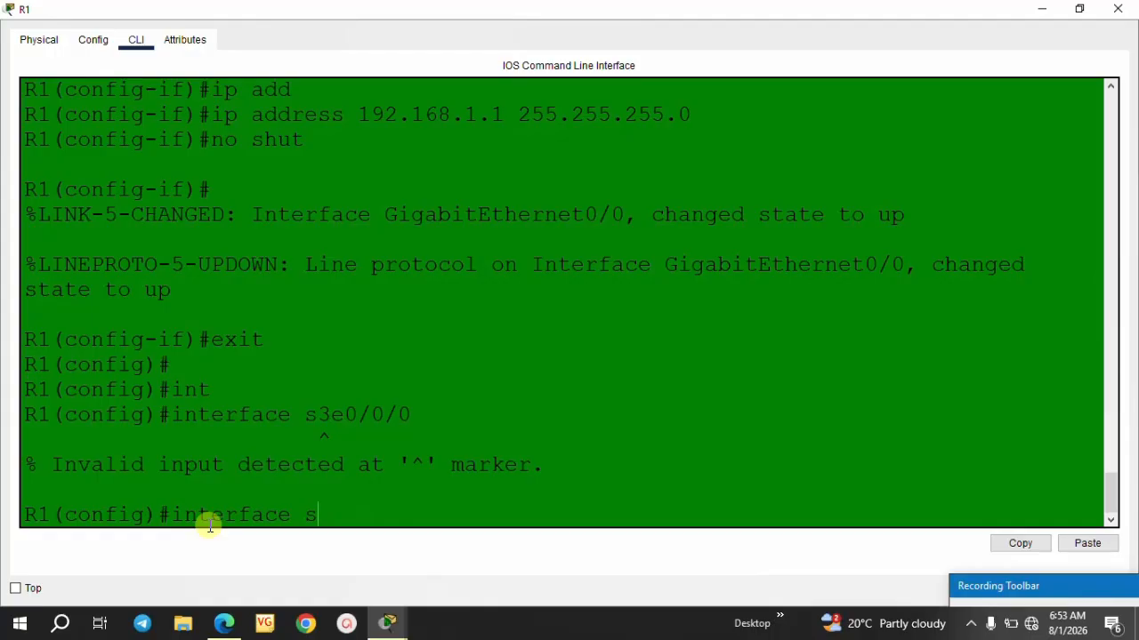
pyautogui.write('e0/0/0')
pyautogui.press('Return')
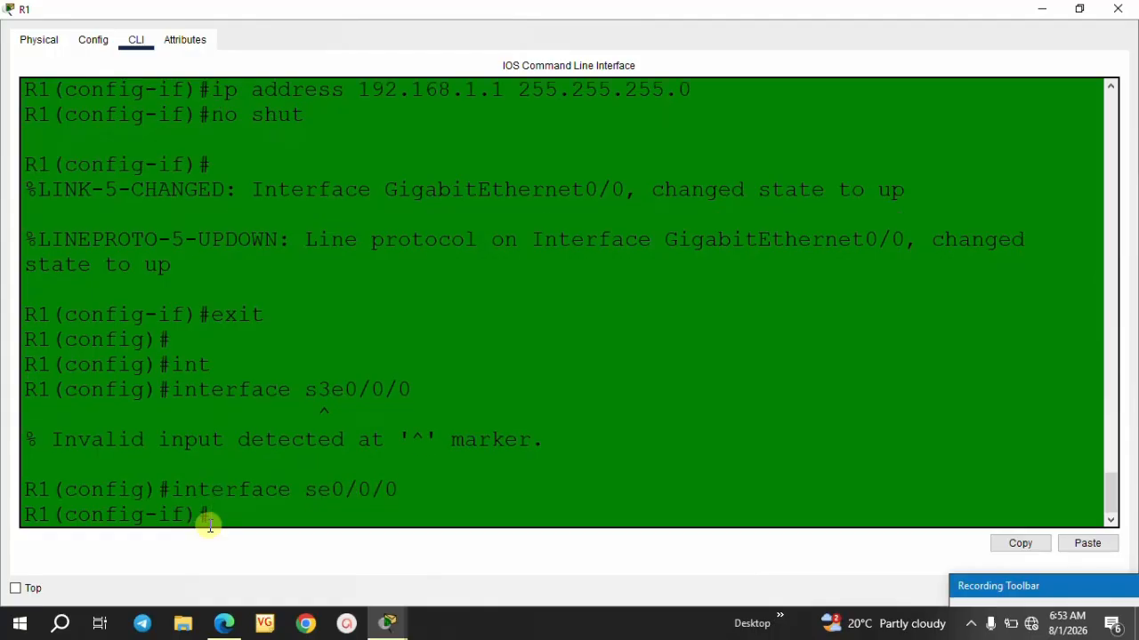
# Assign IP address 10.10.10.1 with mask 255.255.255.252 to R1's se0/0/0 interface and enable it with no shut.
pyautogui.write('ip ad')
pyautogui.press('Tab')
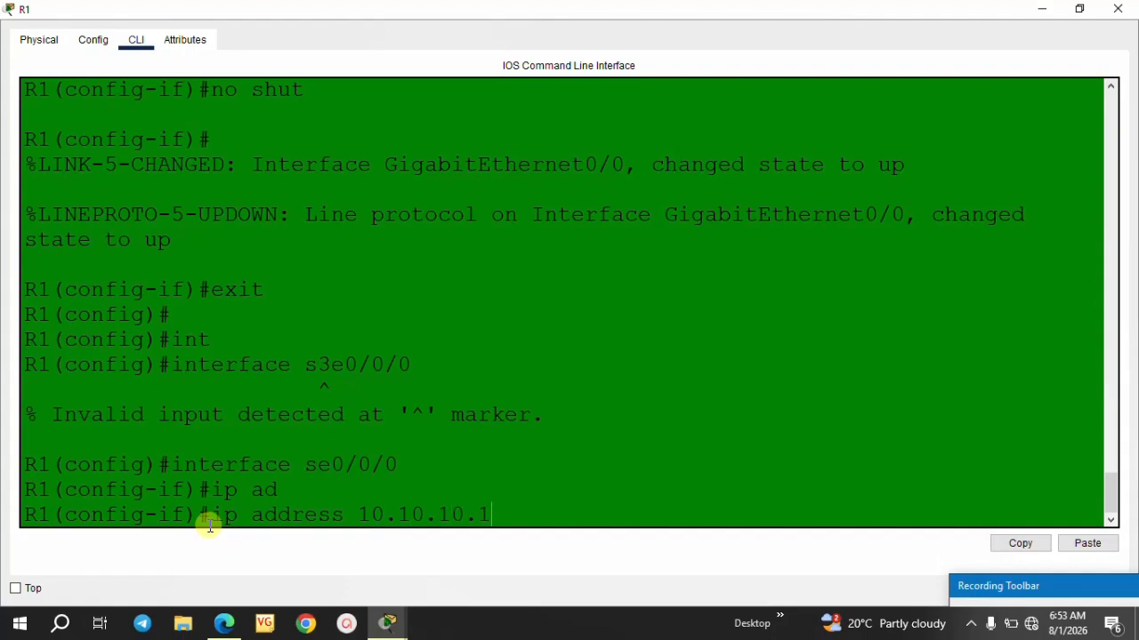
pyautogui.click(1079, 9)
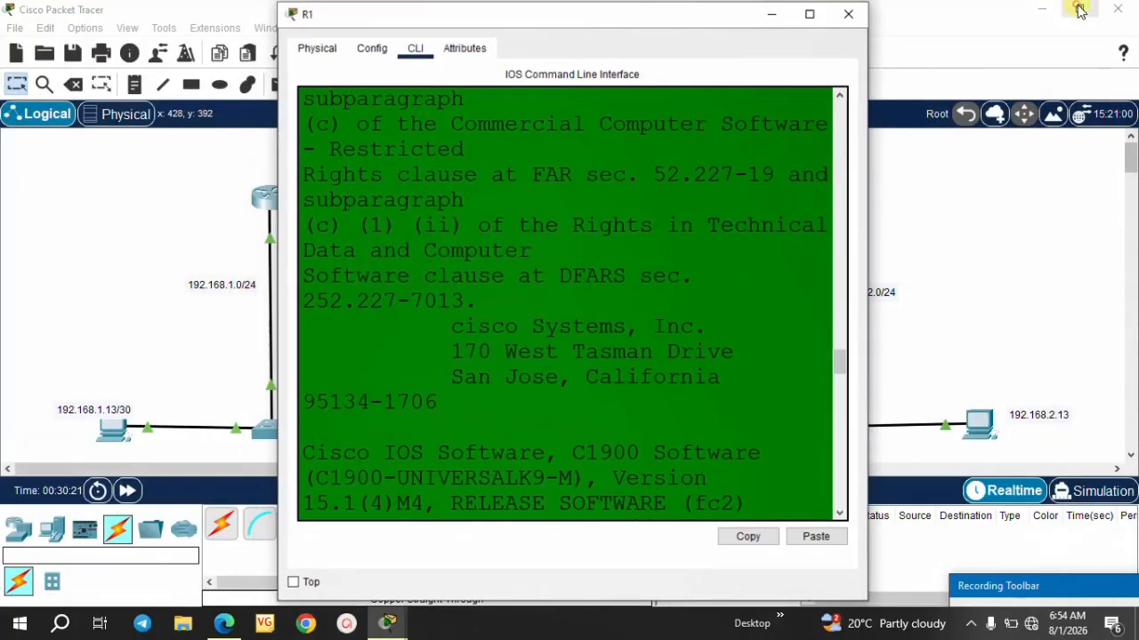
pyautogui.moveTo(668, 19); pyautogui.dragTo(680, 309)
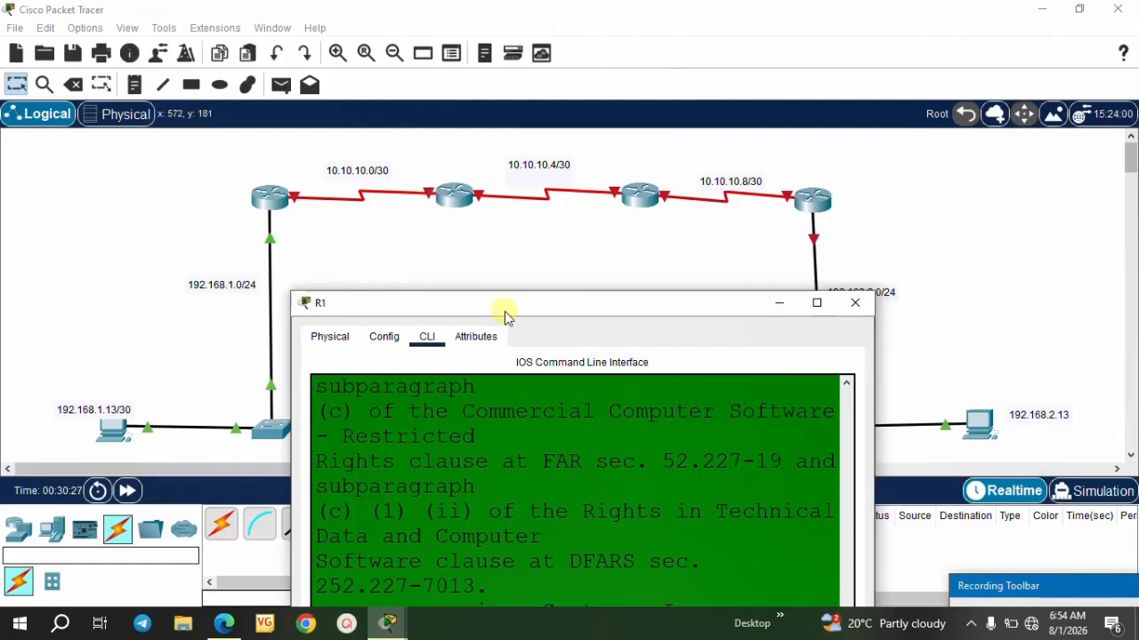
pyautogui.moveTo(504, 315); pyautogui.dragTo(465, 81)
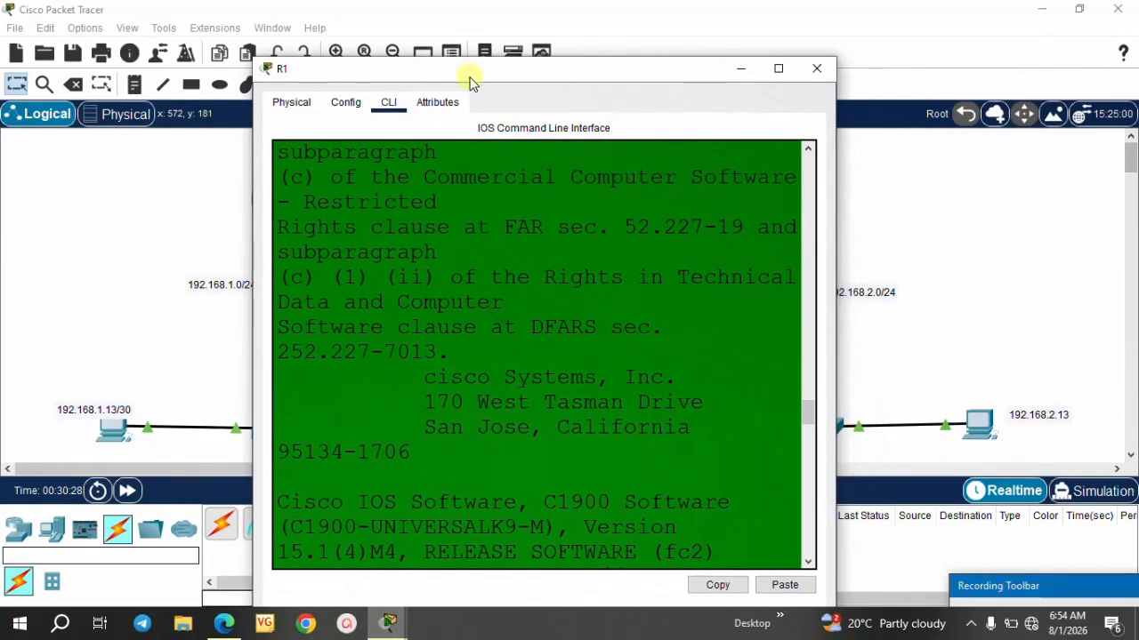
pyautogui.click(778, 69)
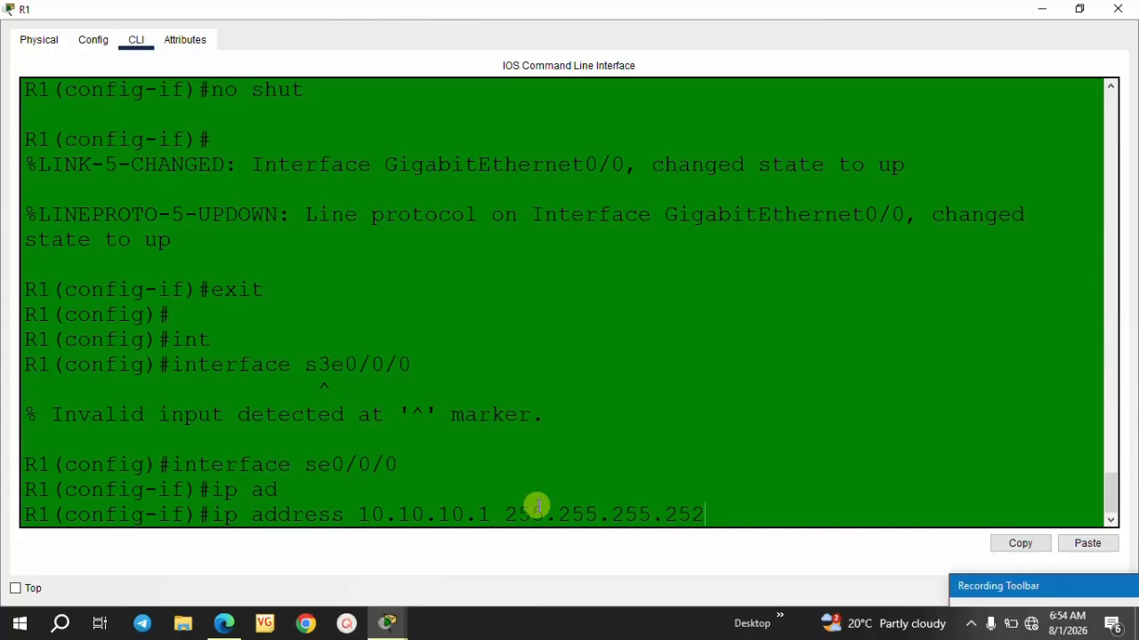
pyautogui.press('Return')
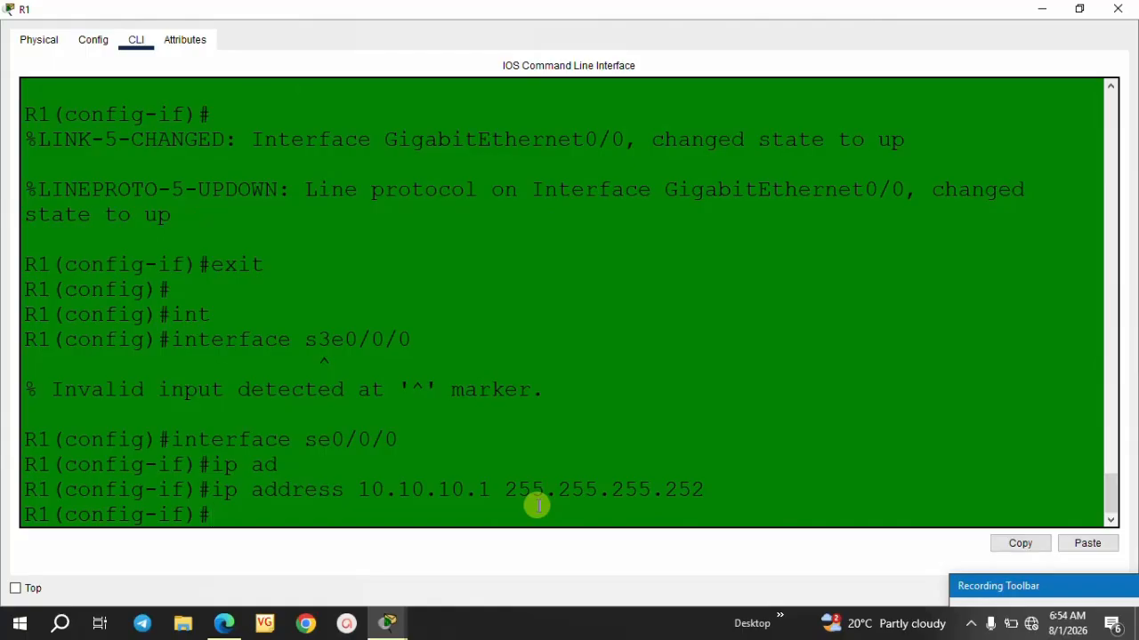
pyautogui.write('no shut')
pyautogui.press('Return')
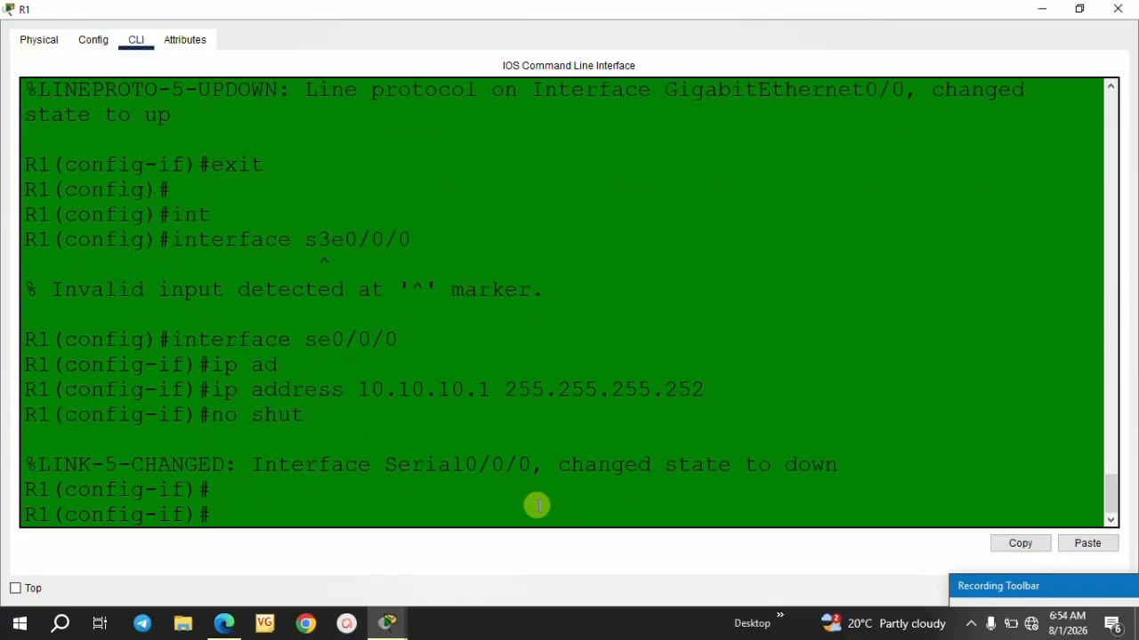
# Exit interface and global configuration on R1 to return to privileged mode.
pyautogui.write('exit')
pyautogui.press('Return')
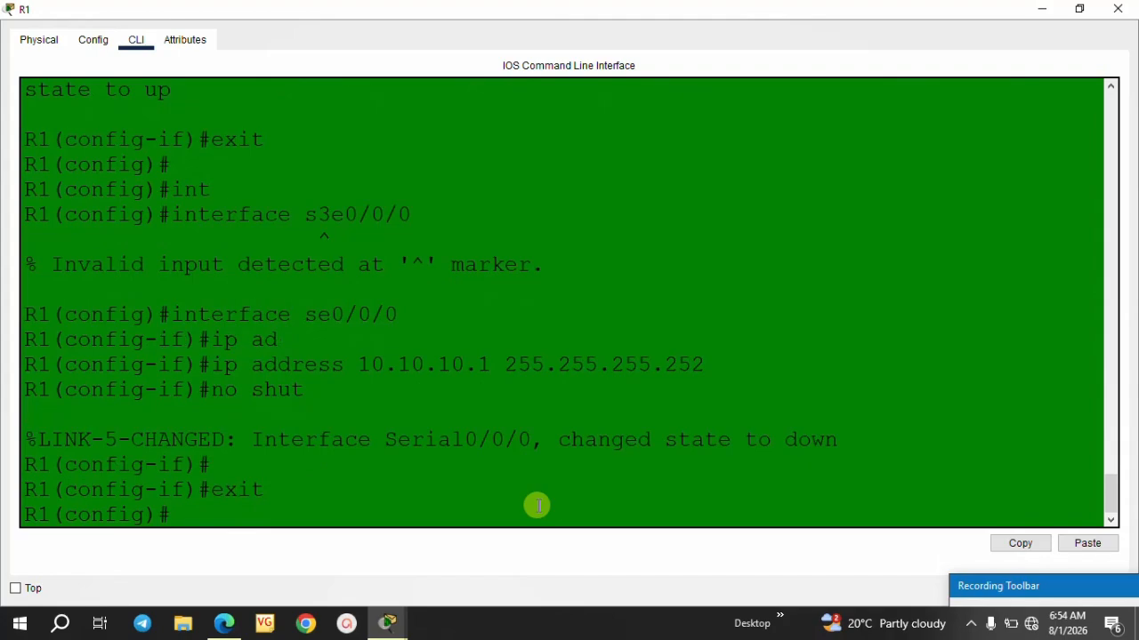
pyautogui.write('exit')
pyautogui.press('Return')
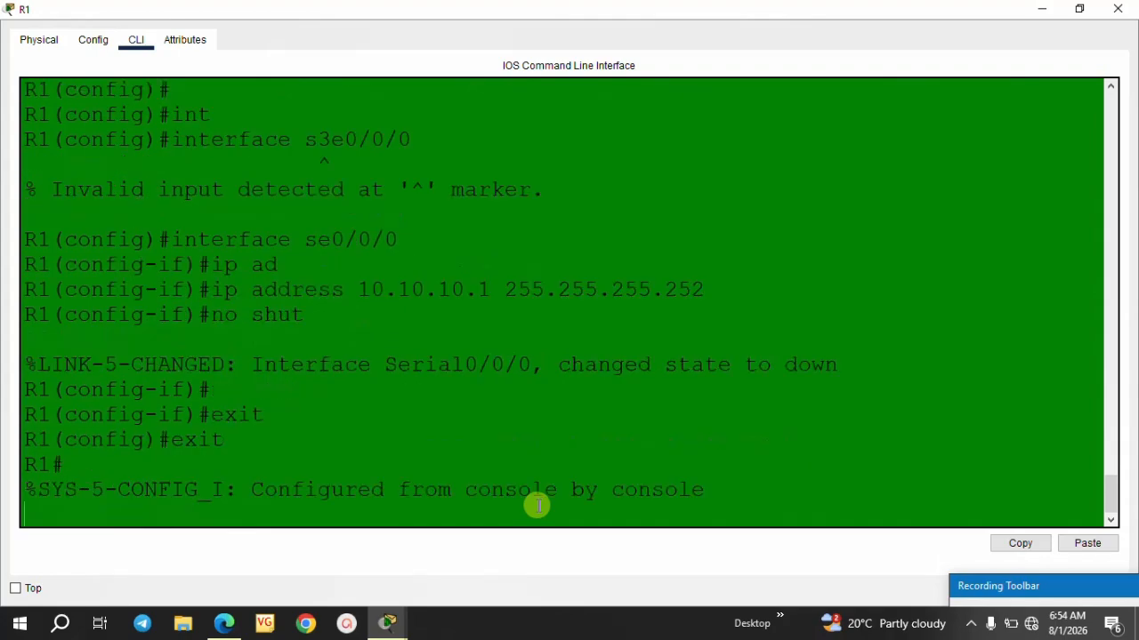
pyautogui.press('Return')
pyautogui.write('wr')
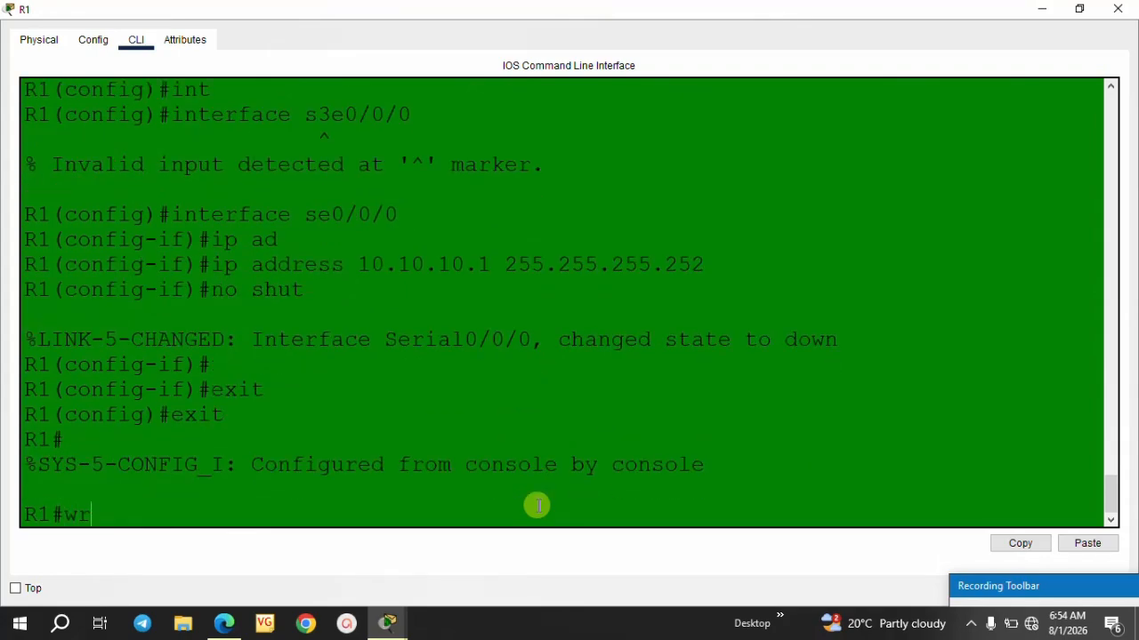
pyautogui.write('4')
pyautogui.press('Return')
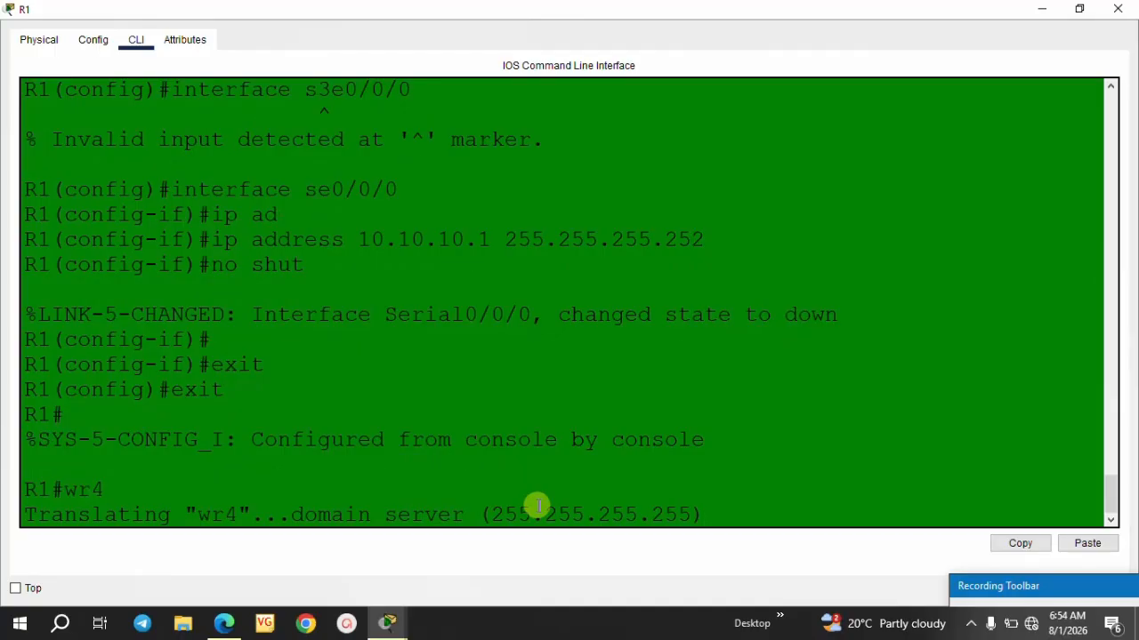
pyautogui.hotkey('ctrl', 'shift', '6')
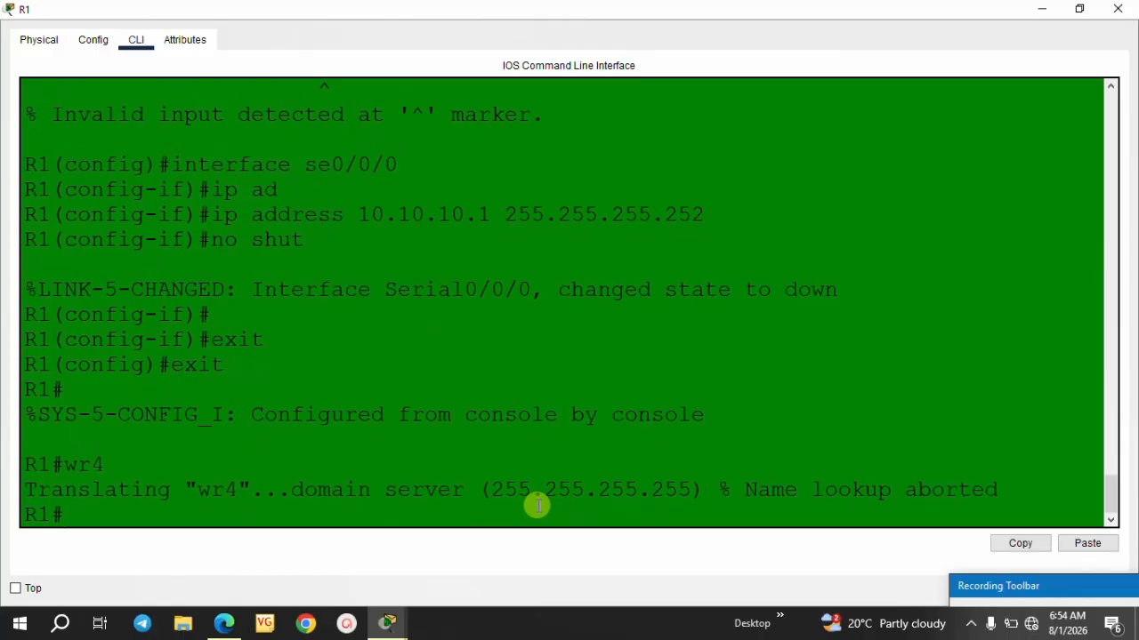
# Save R1's running configuration with the wr command.
pyautogui.write('wr')
pyautogui.press('Return')
pyautogui.press('Return')
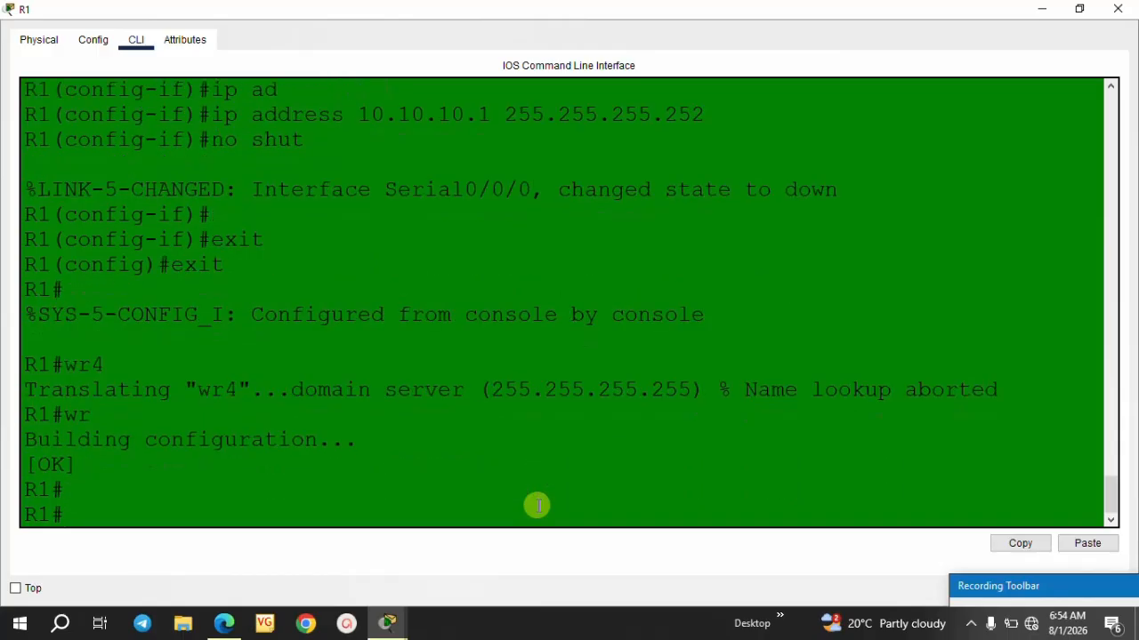
# Close R1's window and open the command line of router R2, the second router in the topology.
pyautogui.click(1117, 9)
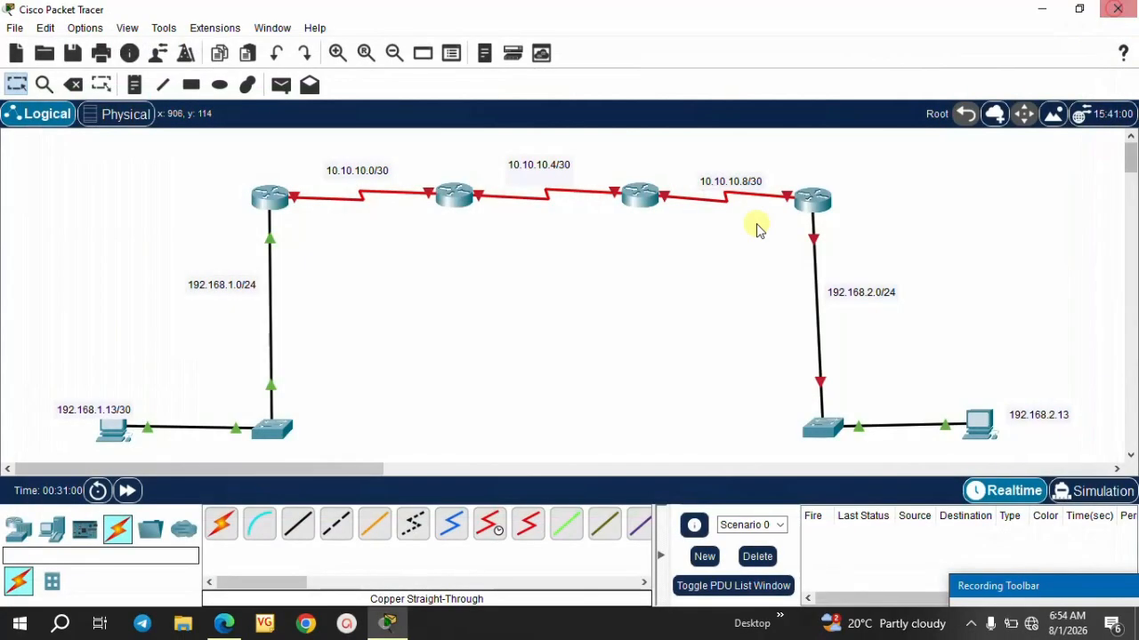
pyautogui.click(463, 202)
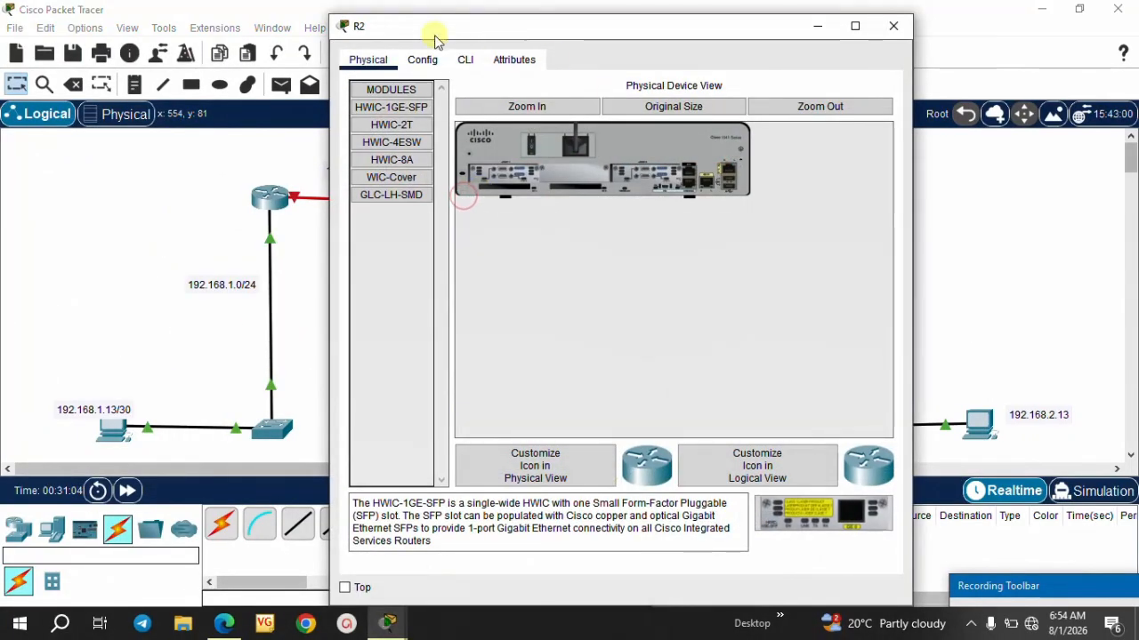
pyautogui.click(465, 60)
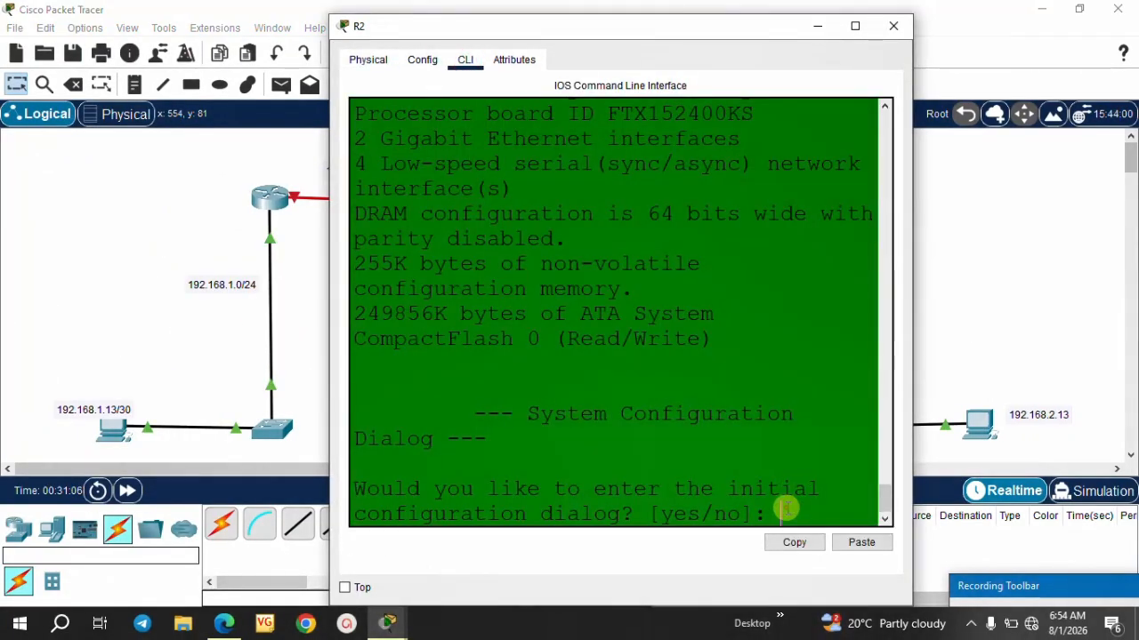
# Decline the initial configuration dialog on R2 and enter global configuration mode through privileged mode.
pyautogui.write('no')
pyautogui.press('Return')
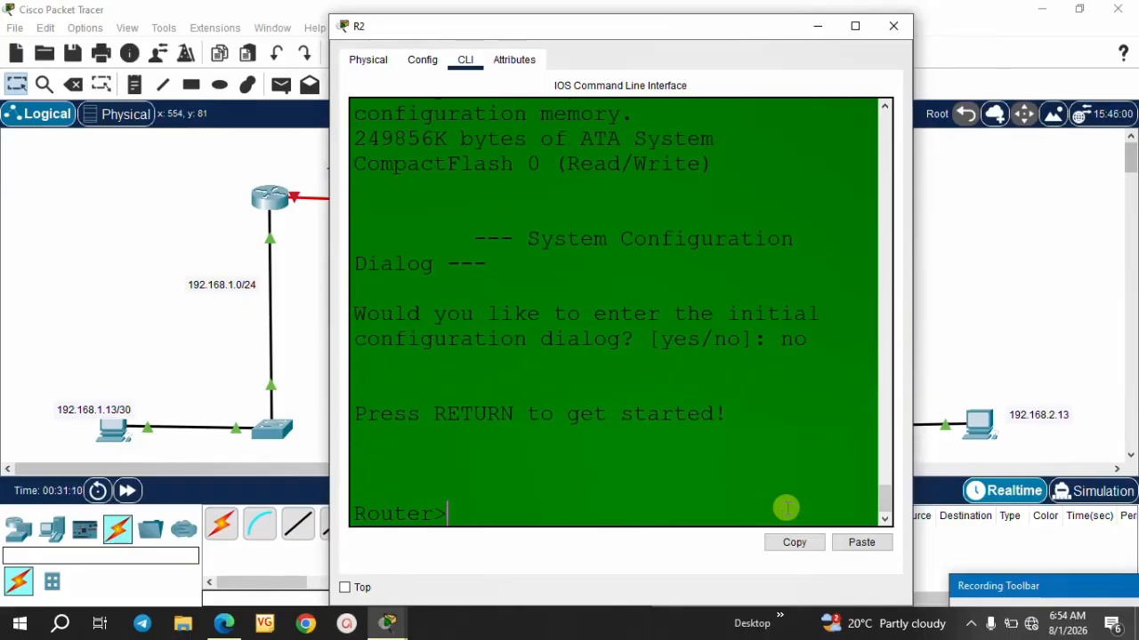
pyautogui.write('en')
pyautogui.press('Return')
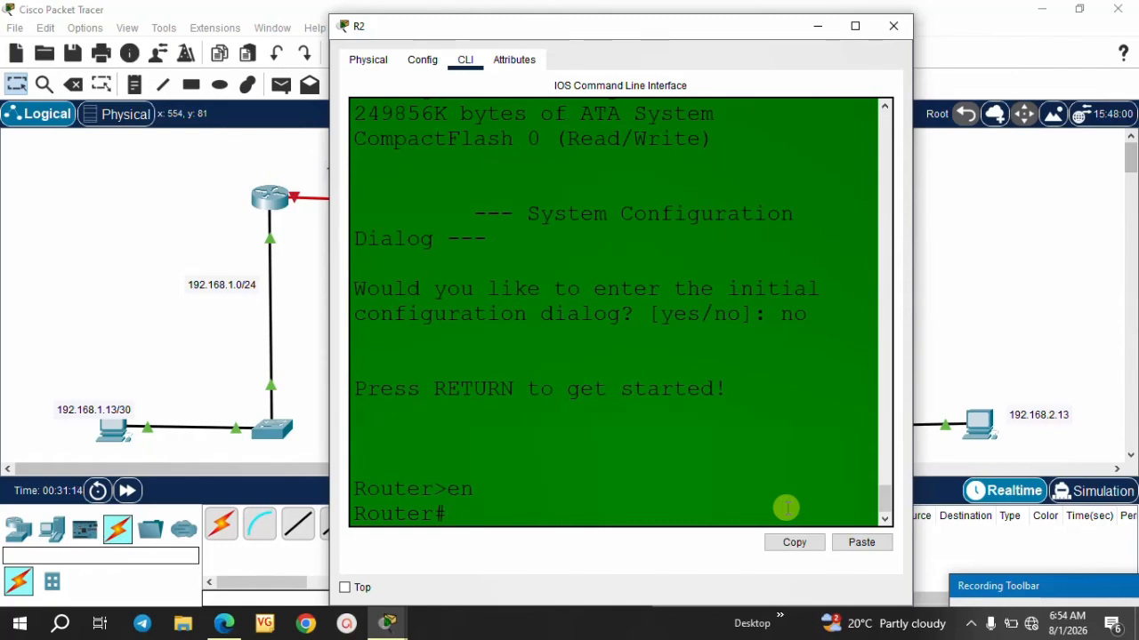
pyautogui.write('conf t')
pyautogui.press('Return')
# Check R2's port on the 10.10.10.0/30 link in the topology and enter configuration of R2's interface se0/0/0.
pyautogui.moveTo(623, 33); pyautogui.dragTo(827, 7)
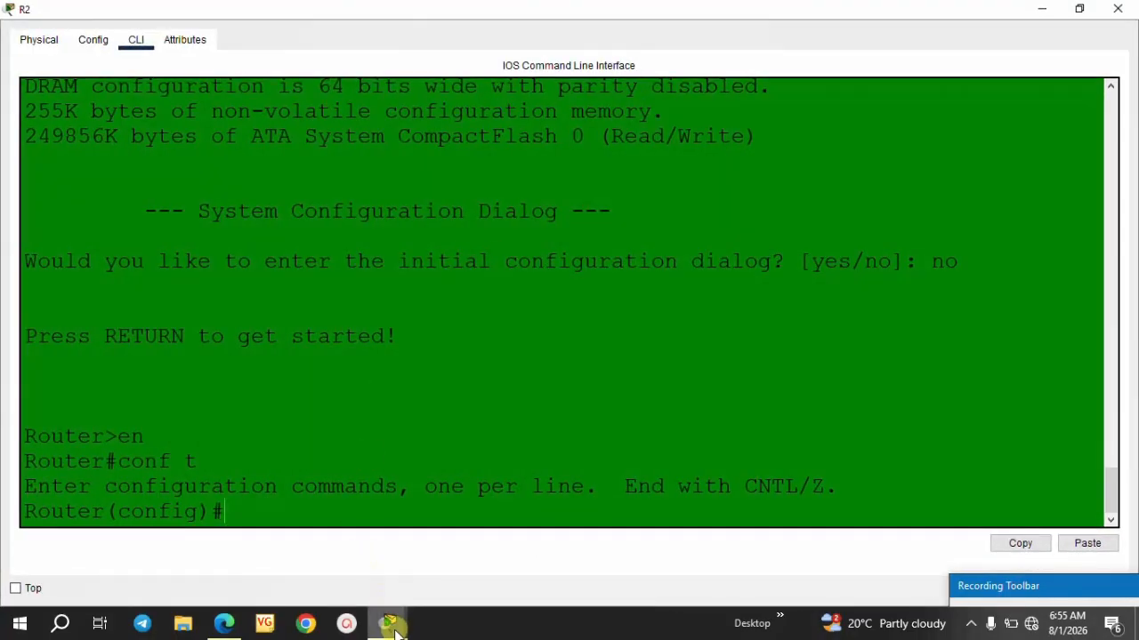
pyautogui.click(390, 625)
pyautogui.click(344, 554)
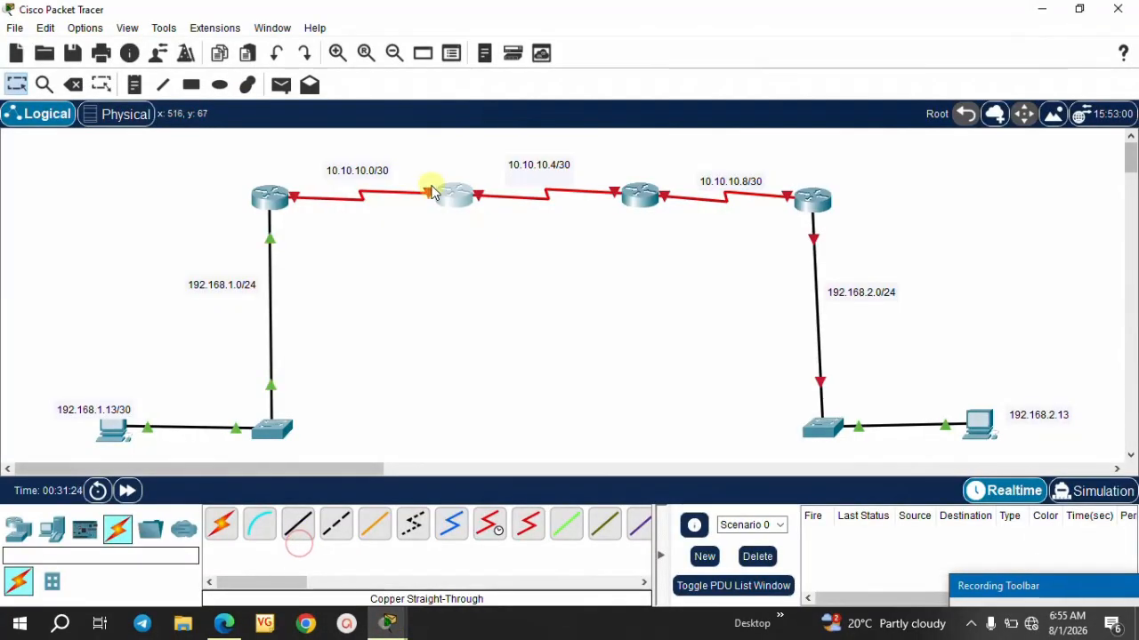
pyautogui.moveTo(429, 195)
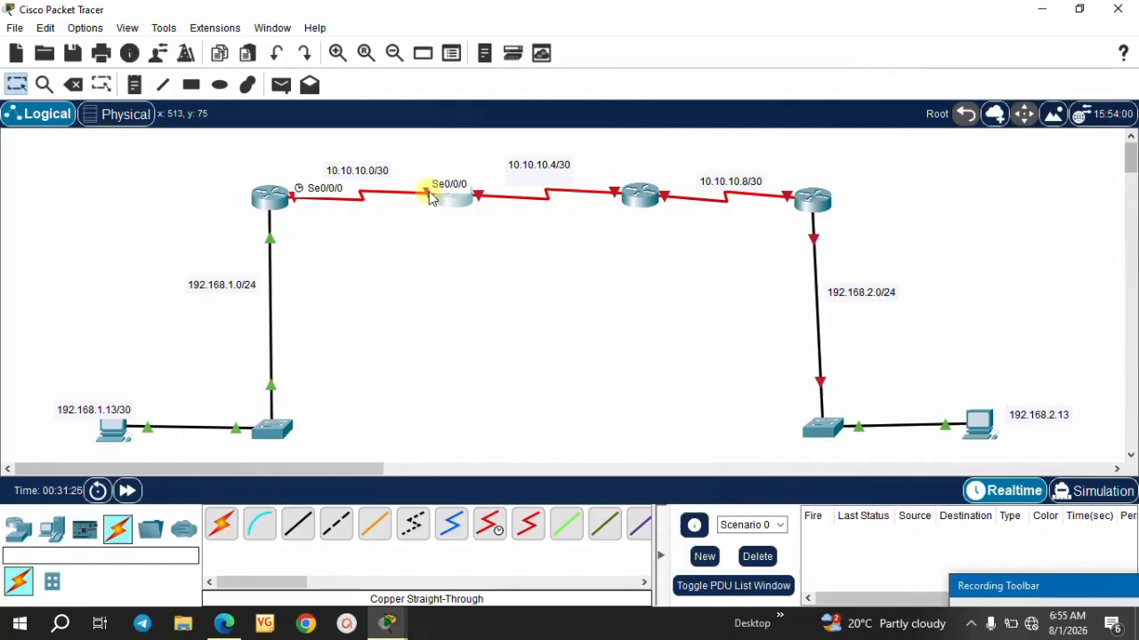
pyautogui.click(391, 623)
pyautogui.click(504, 558)
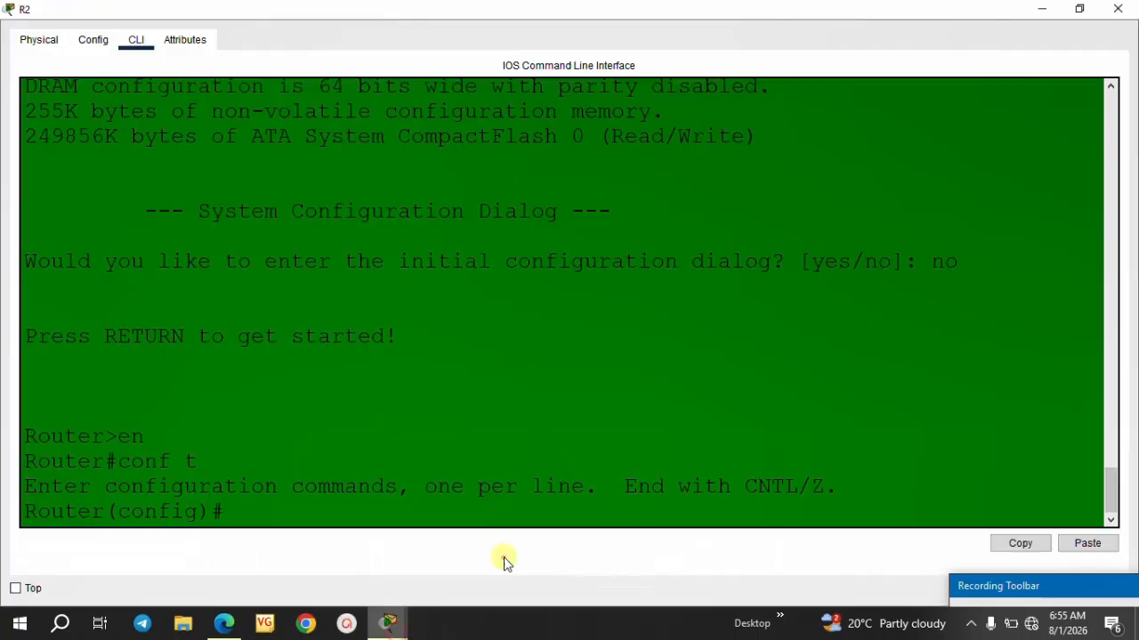
pyautogui.write('i')
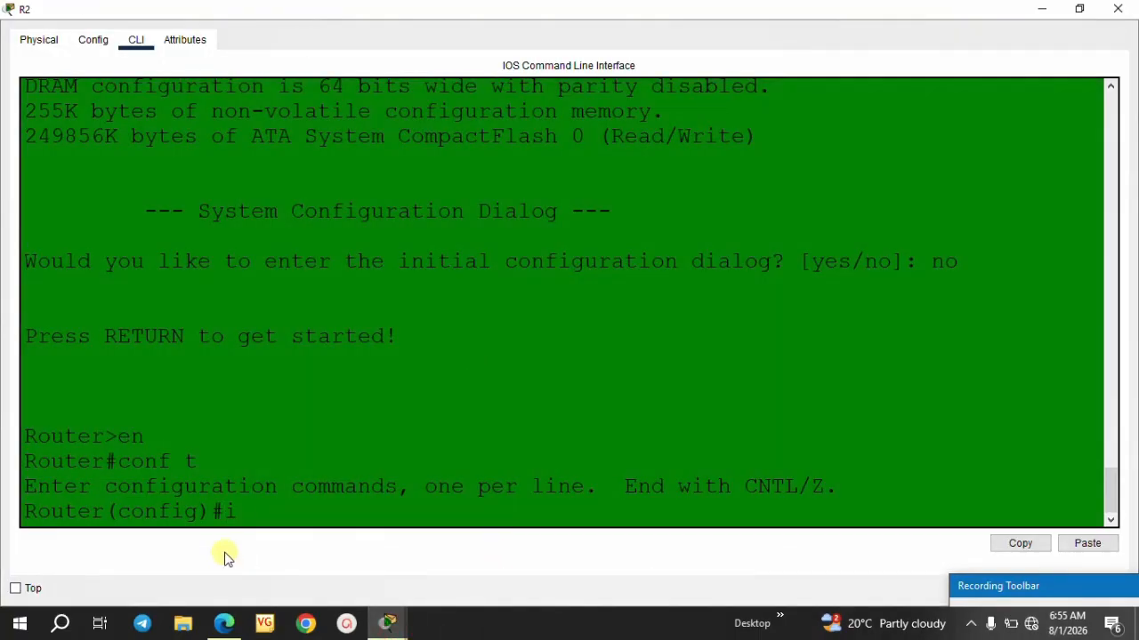
pyautogui.write('nt')
pyautogui.press('Tab')
pyautogui.write('se')
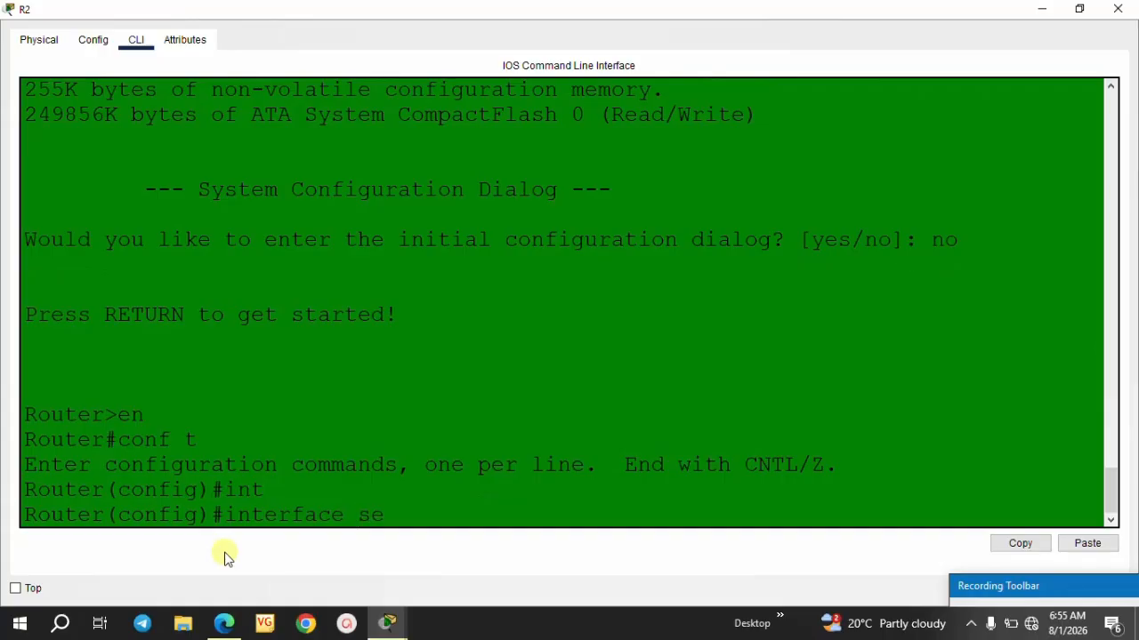
pyautogui.write('0/0/0')
pyautogui.press('Return')
# Assign IP address 10.10.10.2 with mask 255.255.255.252 to R2's se0/0/0 interface.
pyautogui.write('ip')
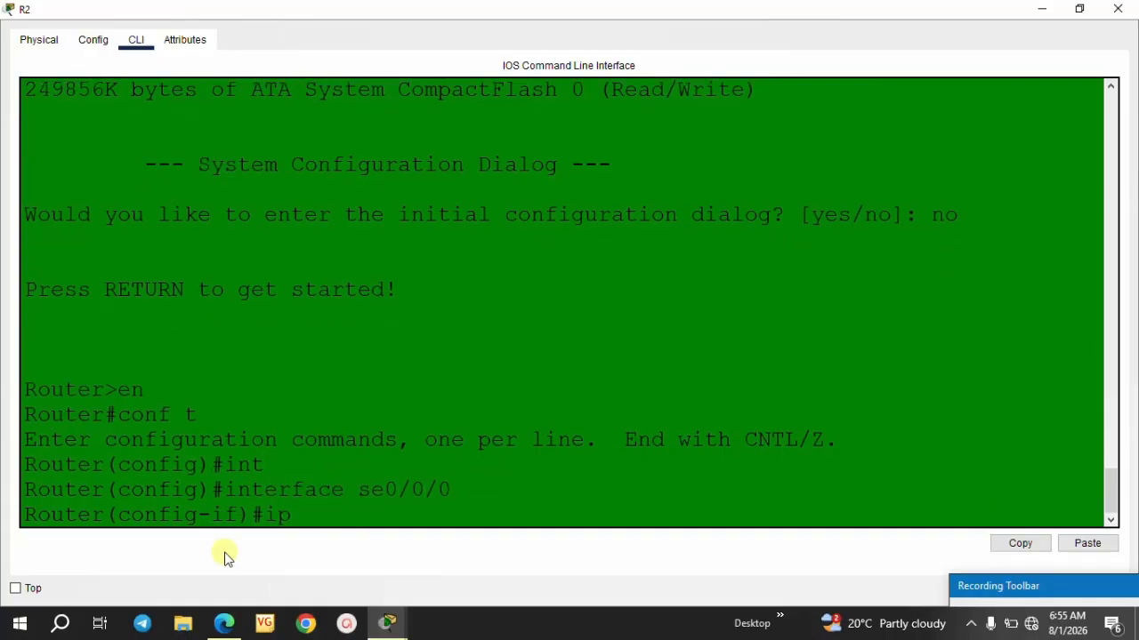
pyautogui.write(' add')
pyautogui.press('BackSpace')
pyautogui.write('dd')
pyautogui.press('Tab')
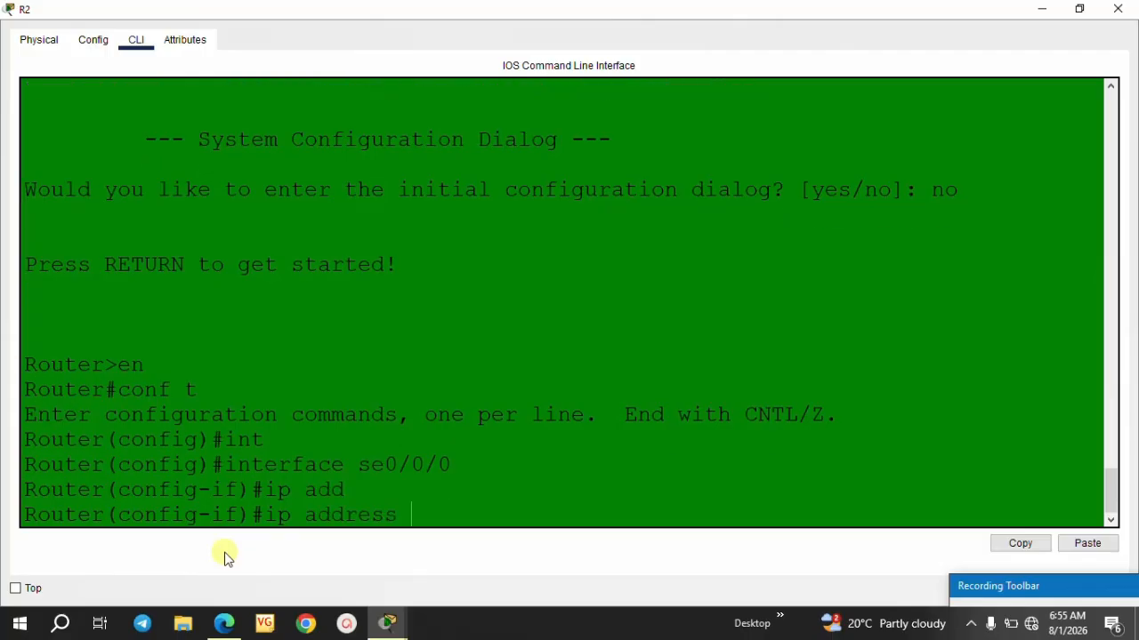
pyautogui.write('10.10.10.2 255.255.255.')
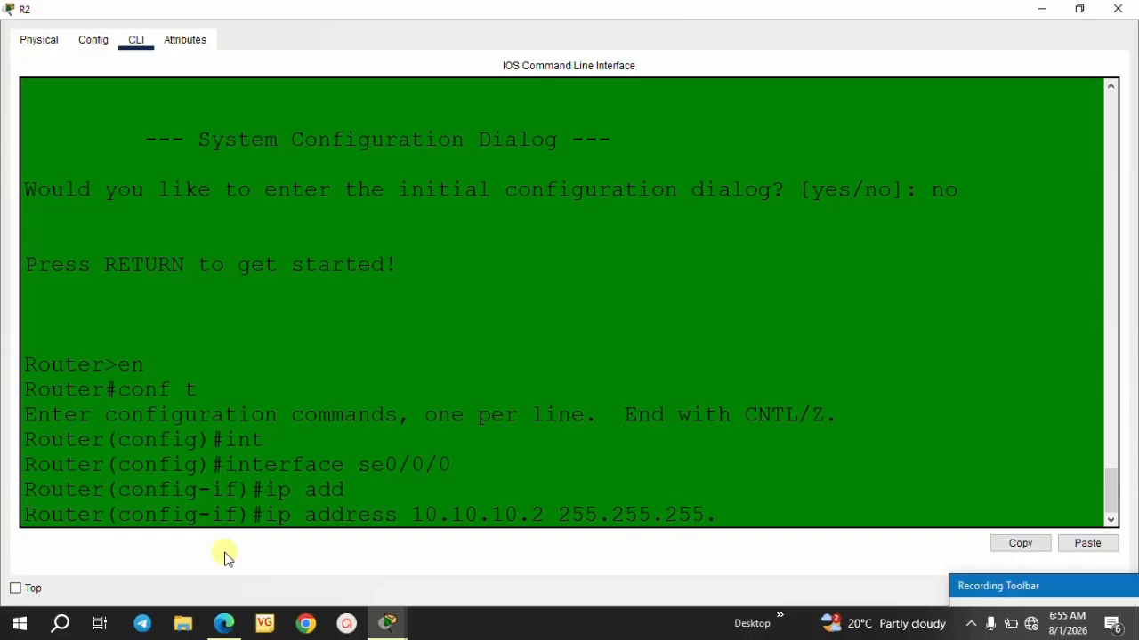
pyautogui.write('252')
pyautogui.press('Return')
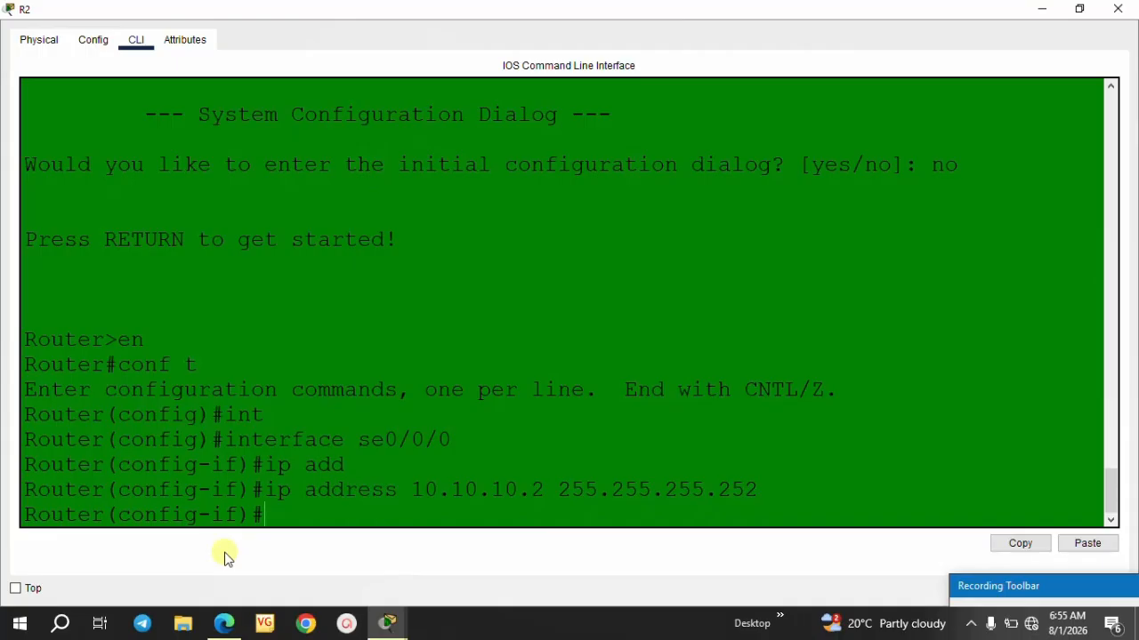
# Enable R2's se0/0/0 interface with the no shut command.
pyautogui.write('nos hut')
pyautogui.press('BackSpace')
pyautogui.press('BackSpace')
pyautogui.press('BackSpace')
pyautogui.press('BackSpace')
pyautogui.write('shut')
pyautogui.press('Return')
pyautogui.press('Return')
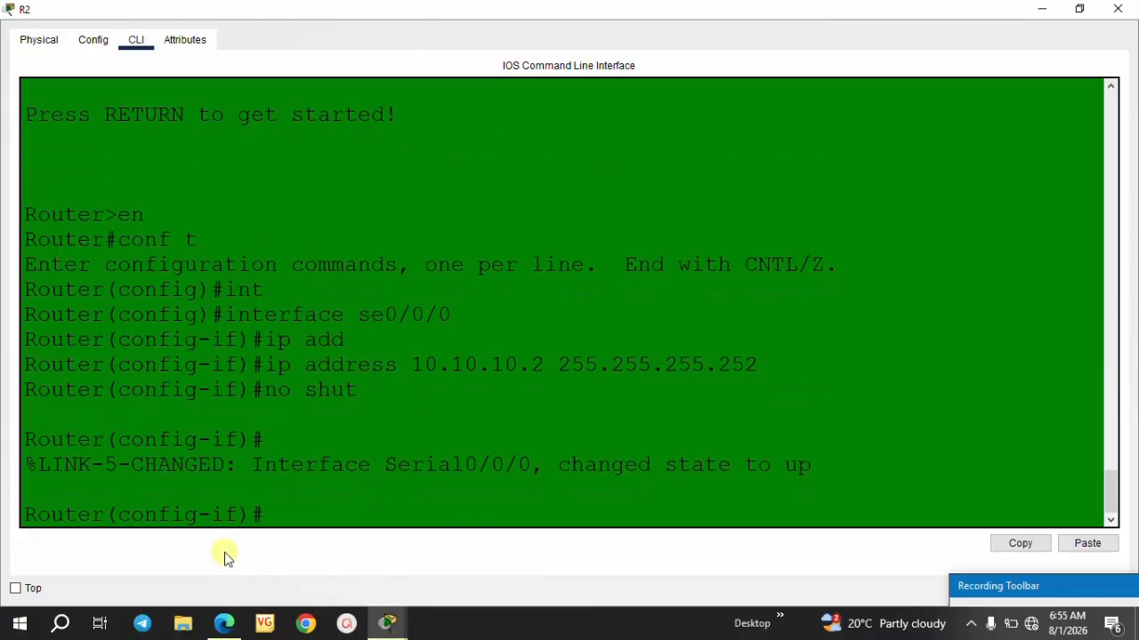
# Check R2's port on the 10.10.10.4/30 link in the topology and switch from se0/0/0 to configuring interface se0/0/1.
pyautogui.moveTo(851, 15); pyautogui.dragTo(681, 391)
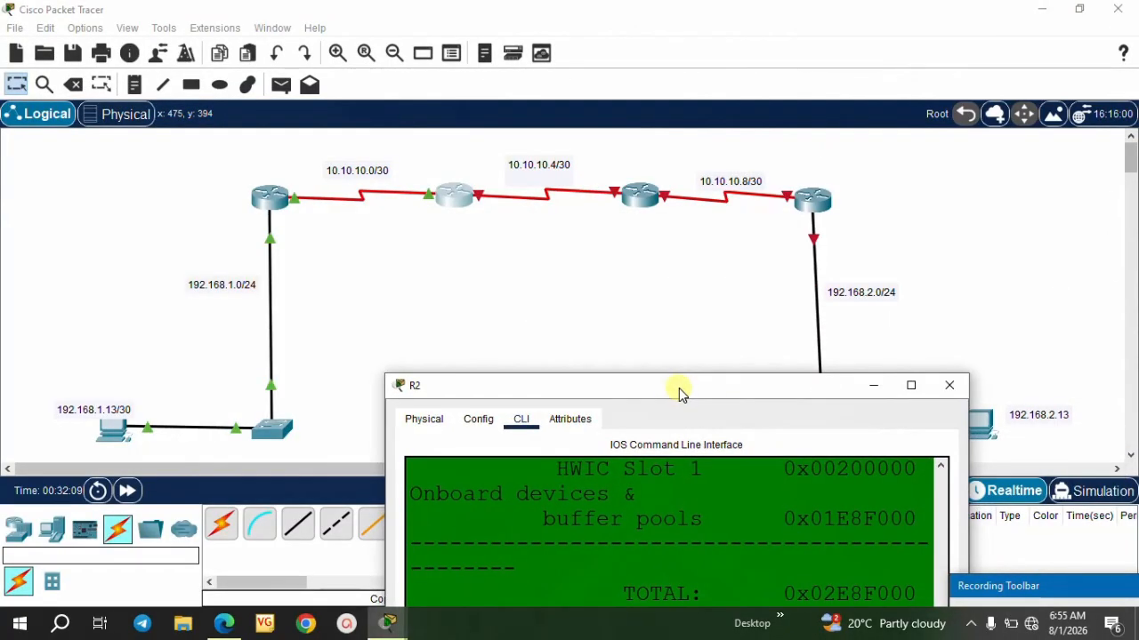
pyautogui.click(541, 311)
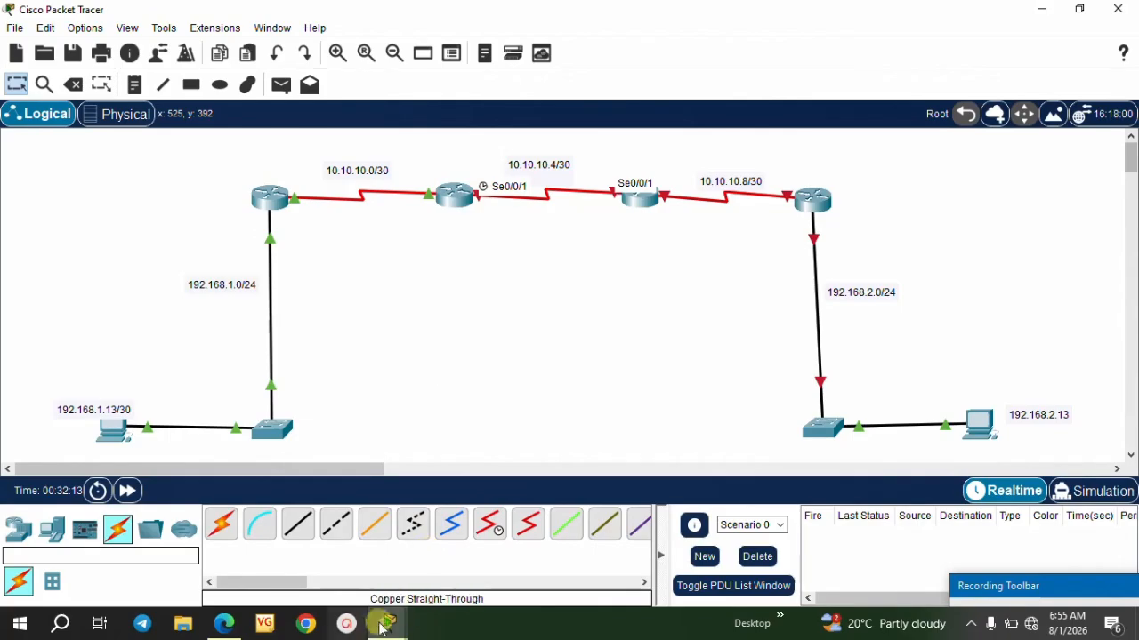
pyautogui.moveTo(387, 622)
pyautogui.click(484, 589)
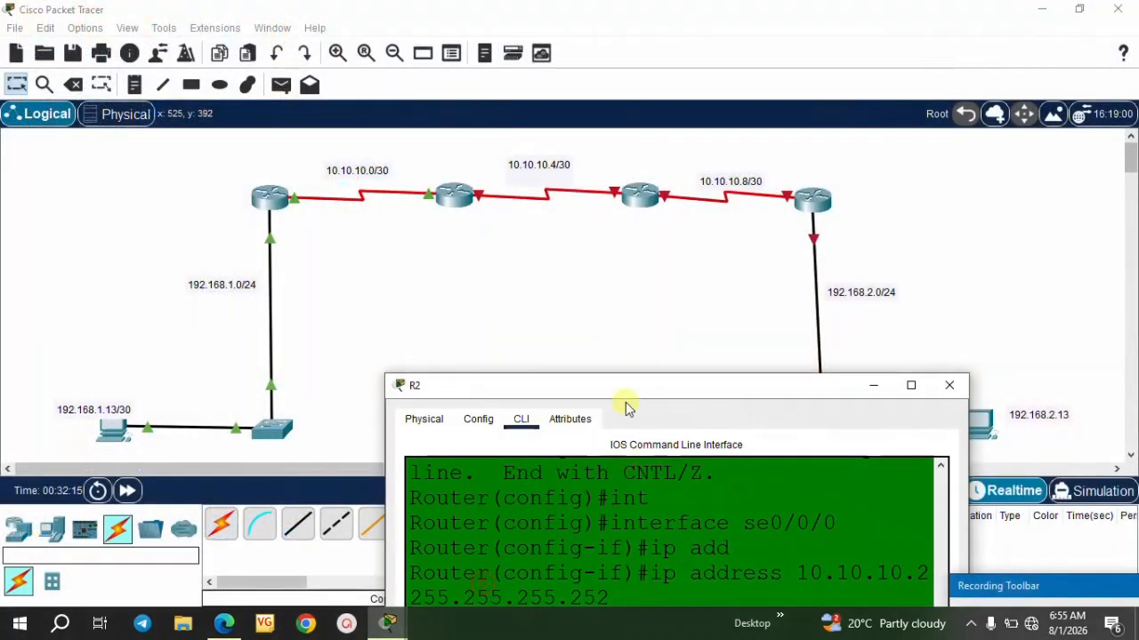
pyautogui.moveTo(622, 384); pyautogui.dragTo(510, 37)
pyautogui.click(346, 515)
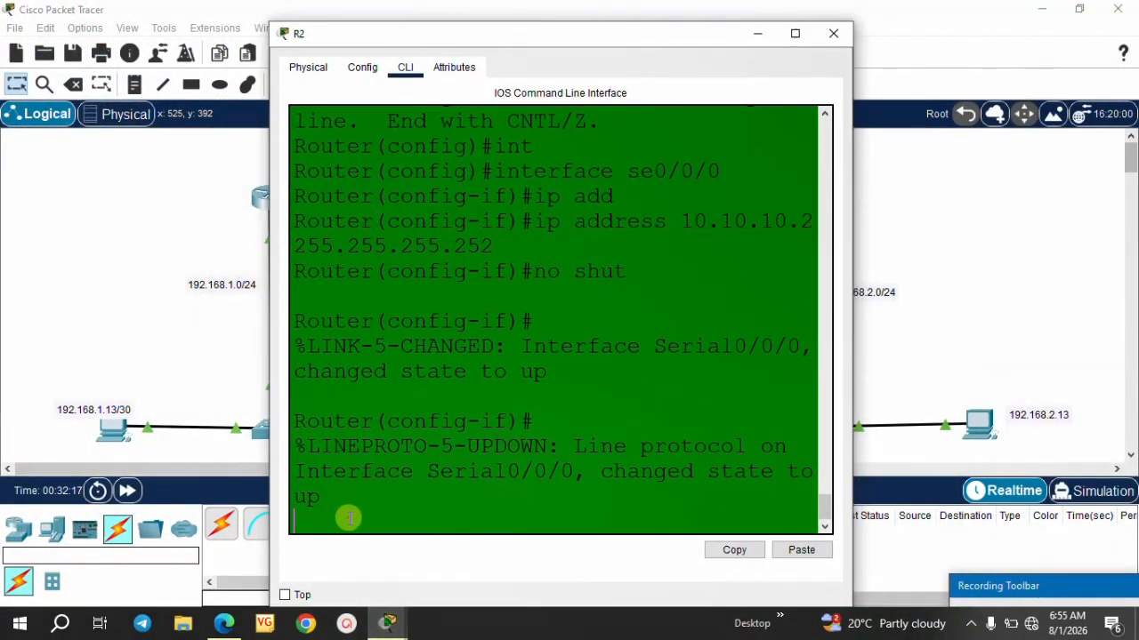
pyautogui.press('Return')
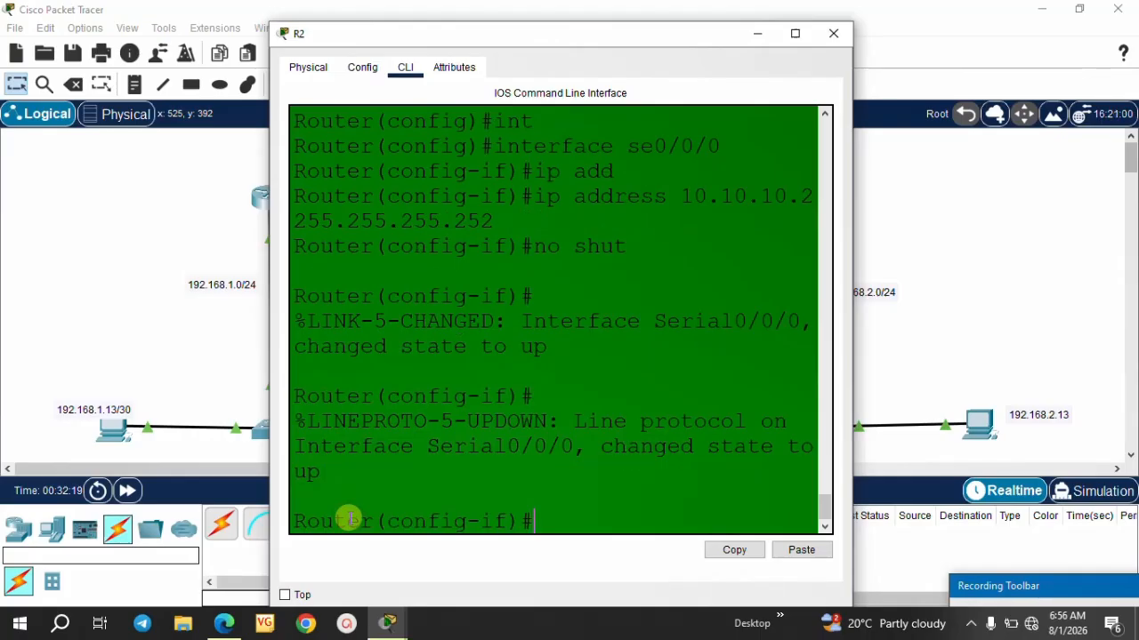
pyautogui.write('exi')
pyautogui.write('t')
pyautogui.press('Return')
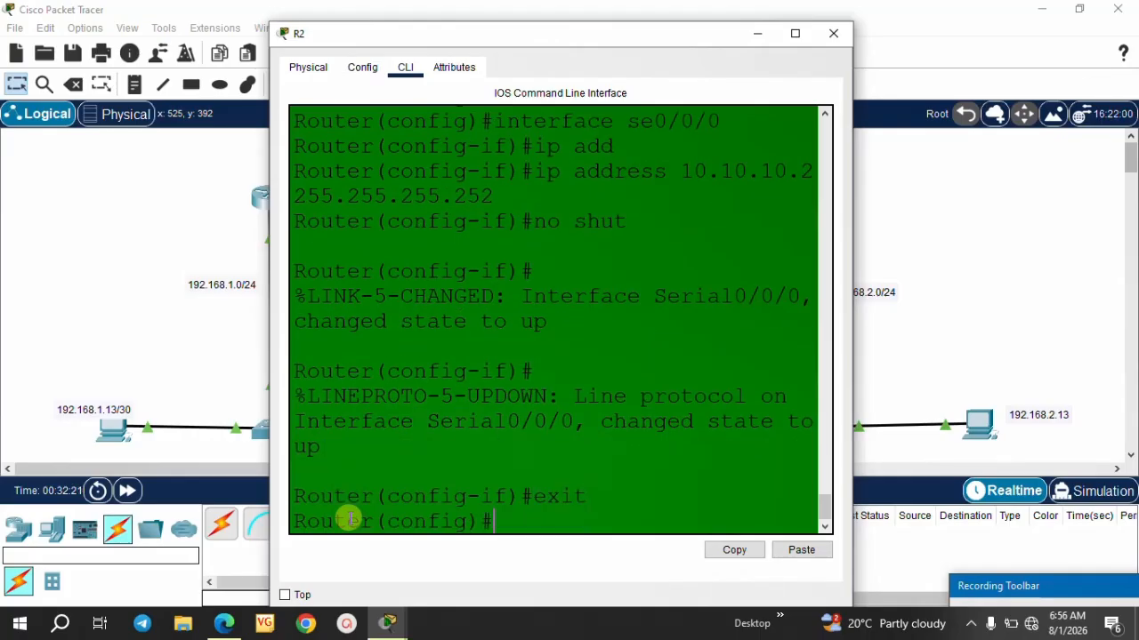
pyautogui.write('int')
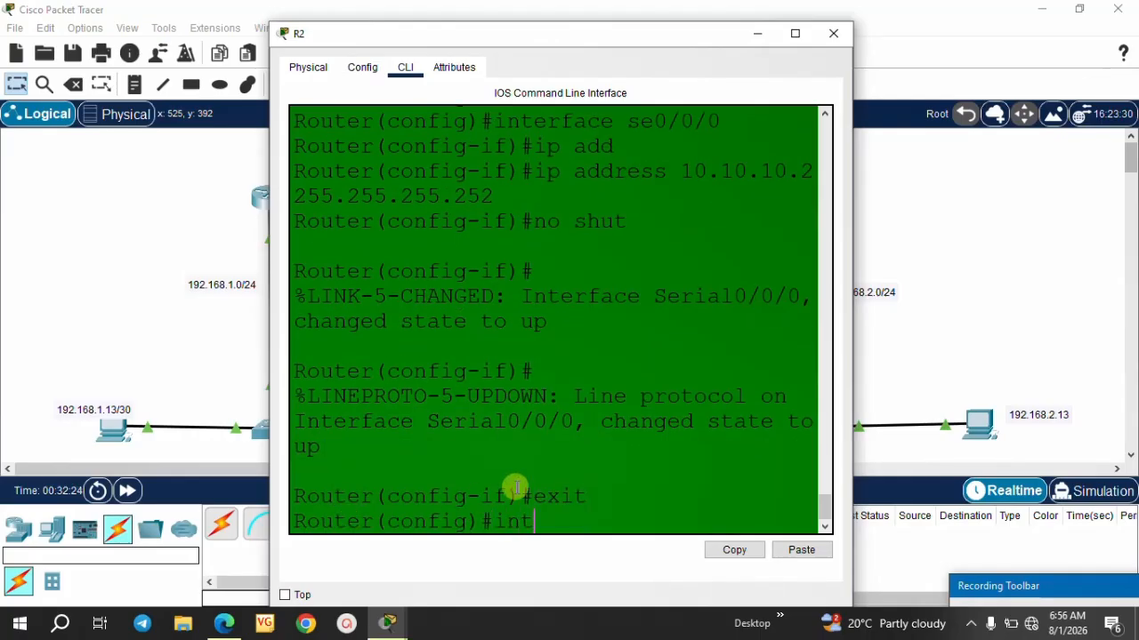
pyautogui.press('Tab')
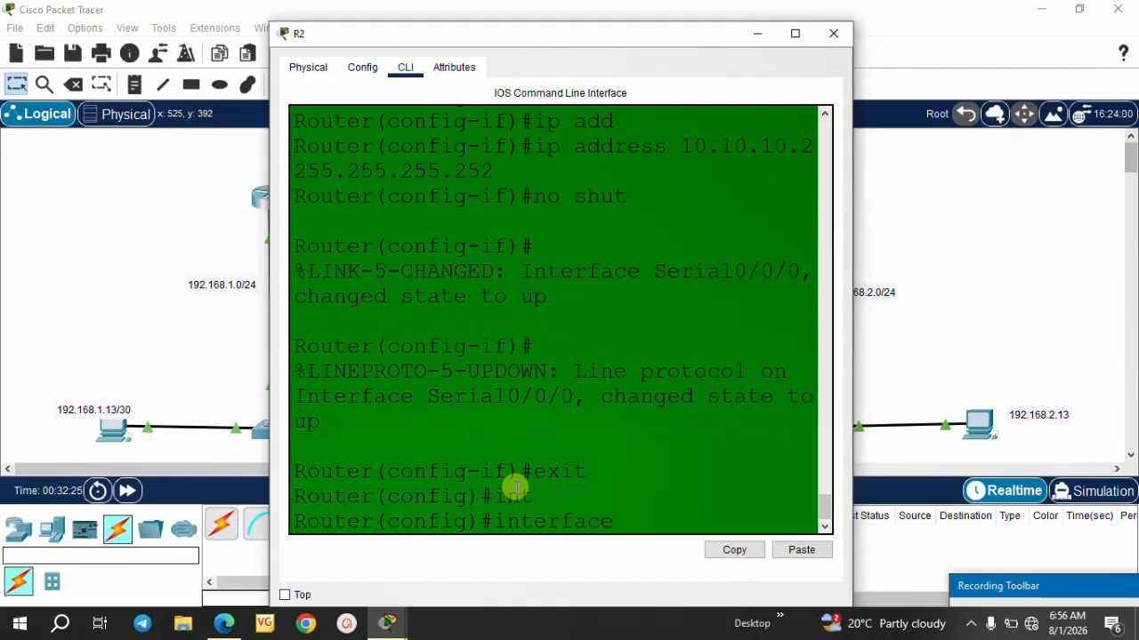
pyautogui.write('se0/0/1')
pyautogui.press('Return')
# Assign IP address 10.10.10.5 with mask 255.255.255.252 to R2's se0/0/1 interface.
pyautogui.write('ig-if)#i')
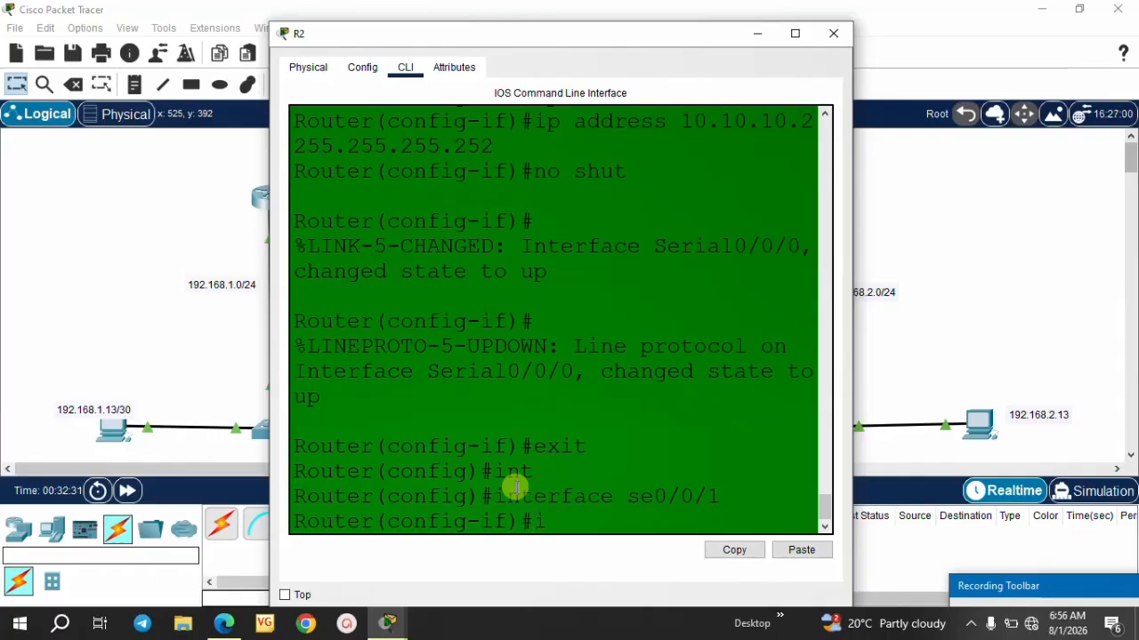
pyautogui.write('p add')
pyautogui.press('Tab')
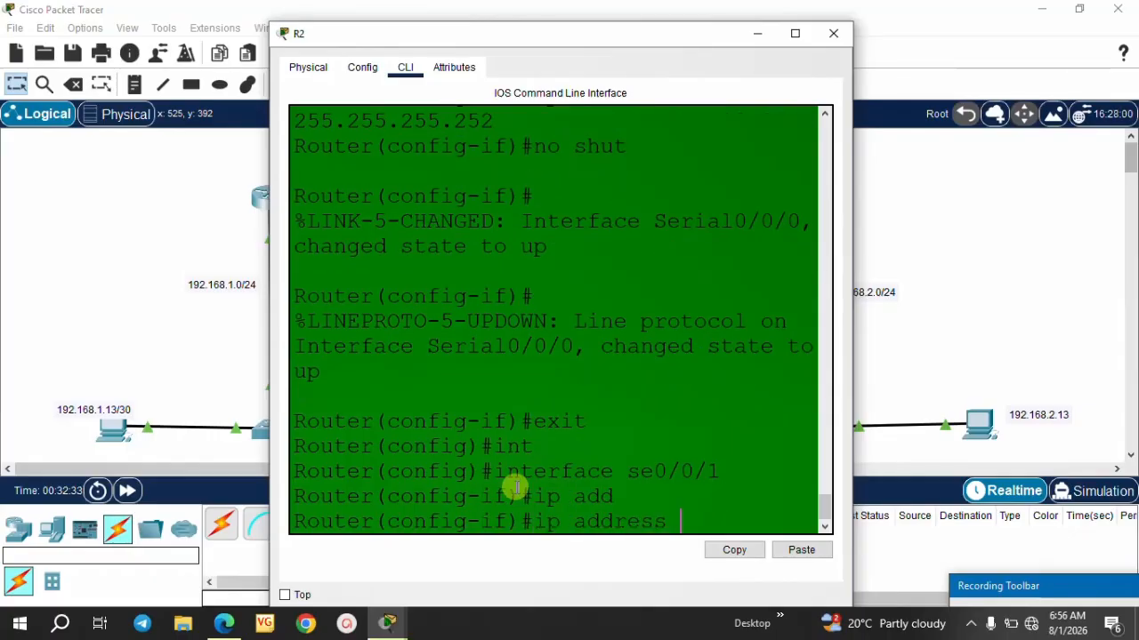
pyautogui.write('10.10.10.')
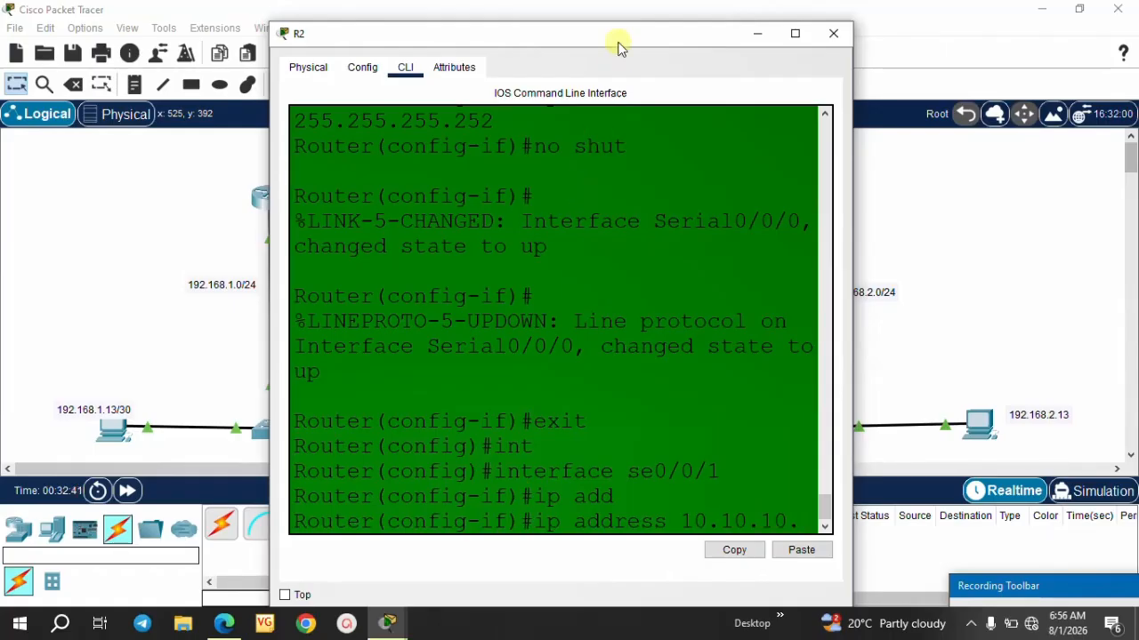
pyautogui.moveTo(615, 41); pyautogui.dragTo(595, 64)
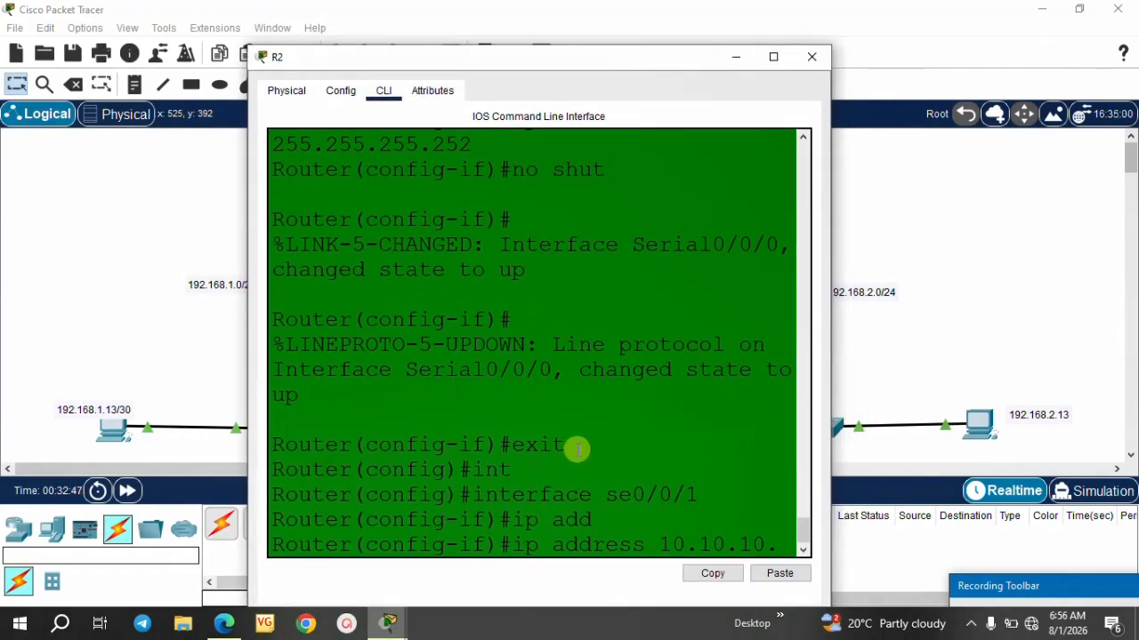
pyautogui.write('5 255.')
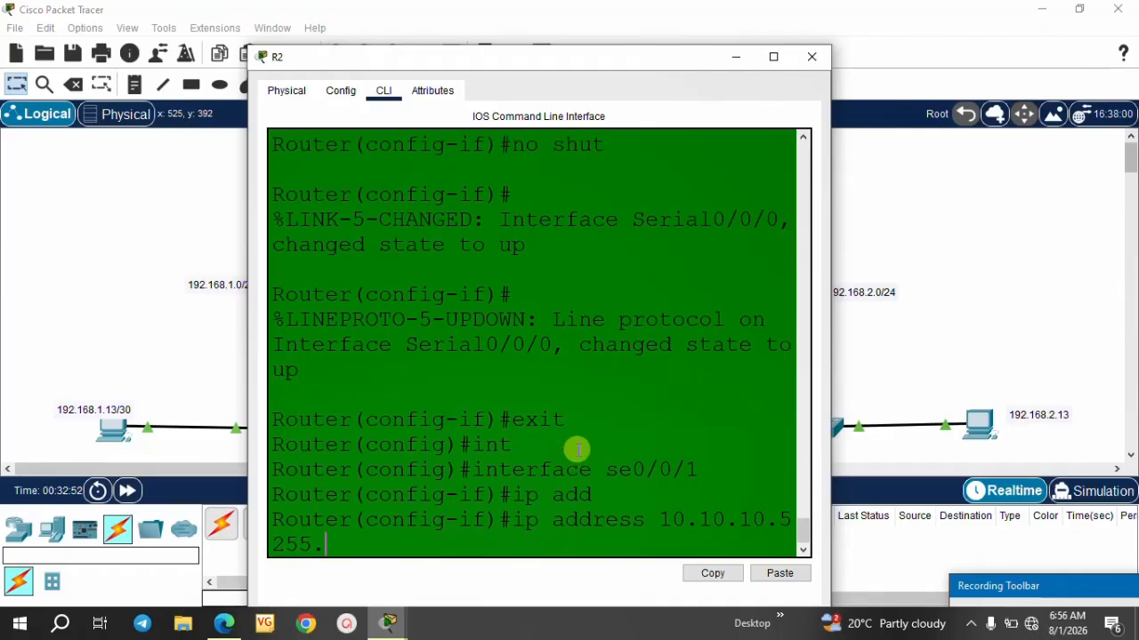
pyautogui.write('255.255.252')
pyautogui.press('Return')
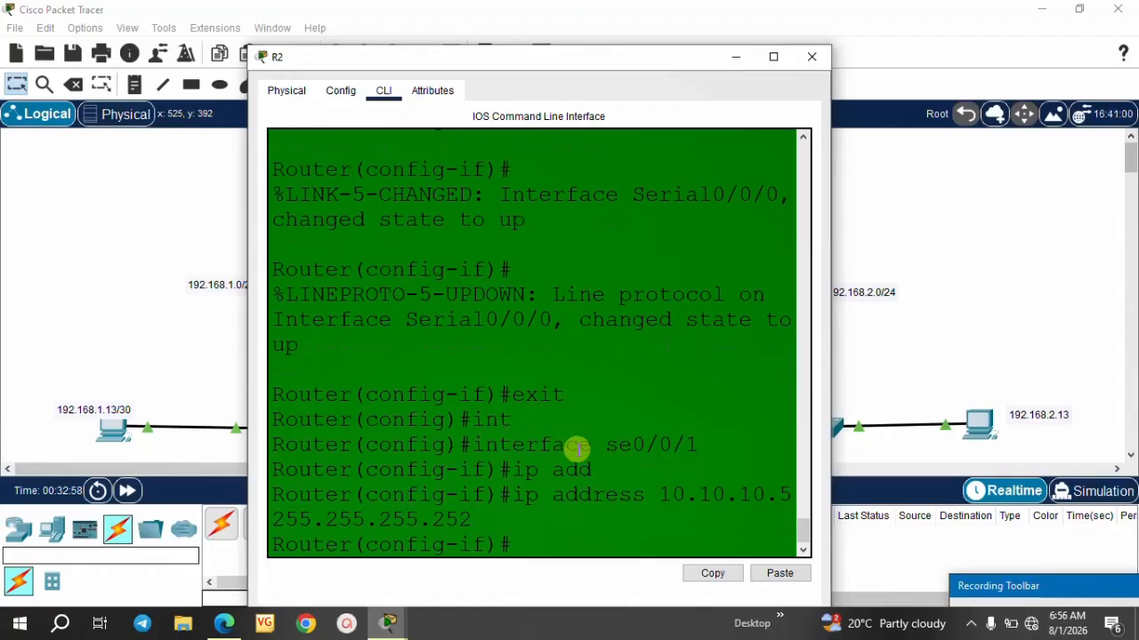
# Enable R2's se0/0/1 interface with no shut and check the link status in the topology.
pyautogui.write('no shut')
pyautogui.press('Return')
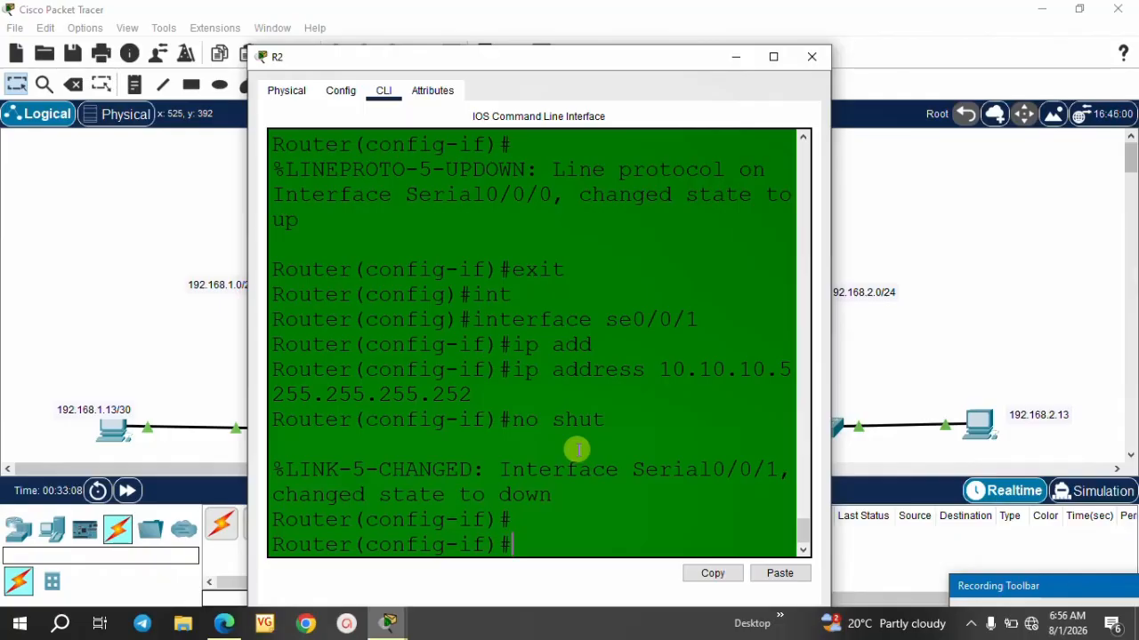
pyautogui.moveTo(595, 56); pyautogui.dragTo(594, 331)
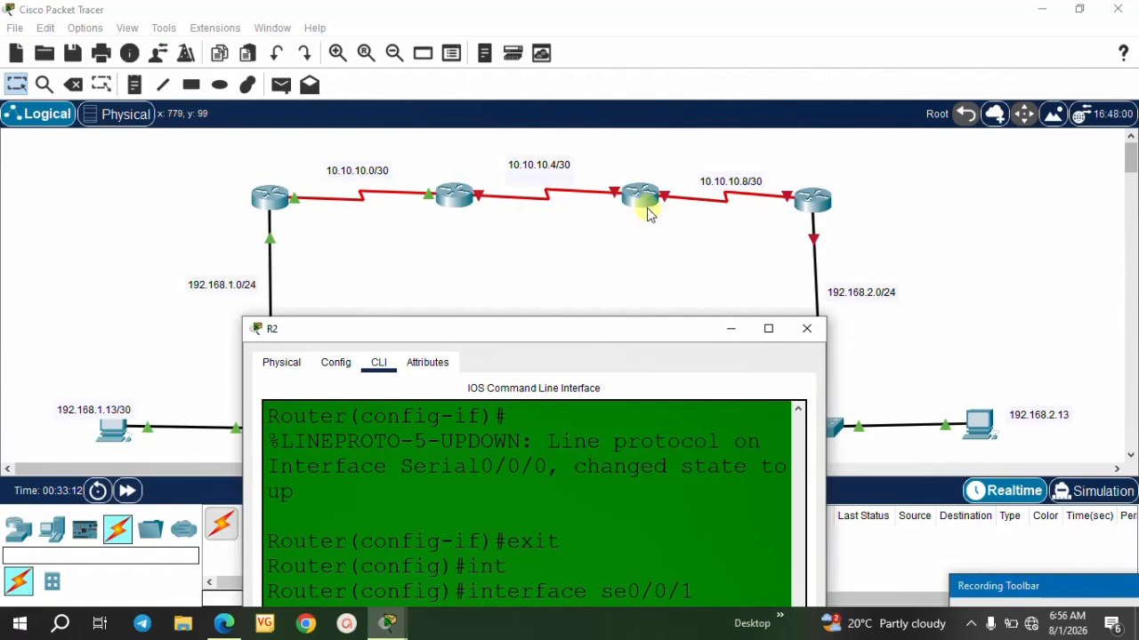
pyautogui.moveTo(575, 330); pyautogui.dragTo(561, 1)
# Exit interface and global configuration on R2 to return to privileged mode.
pyautogui.write('ex')
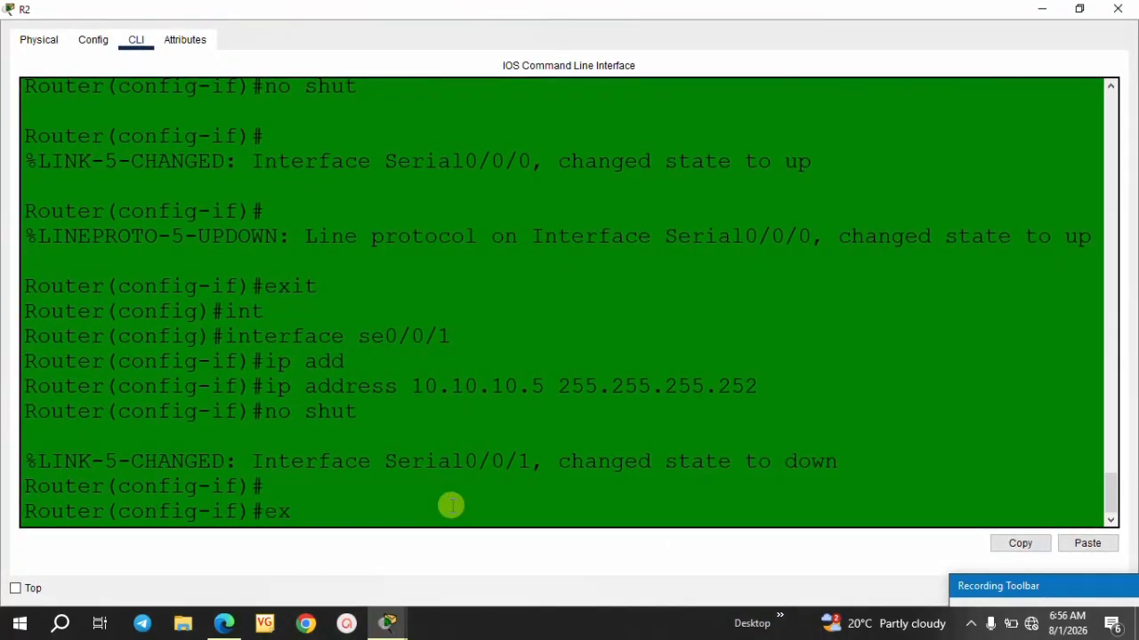
pyautogui.write('it')
pyautogui.press('Return')
pyautogui.press('Return')
pyautogui.write('er(config)#e')
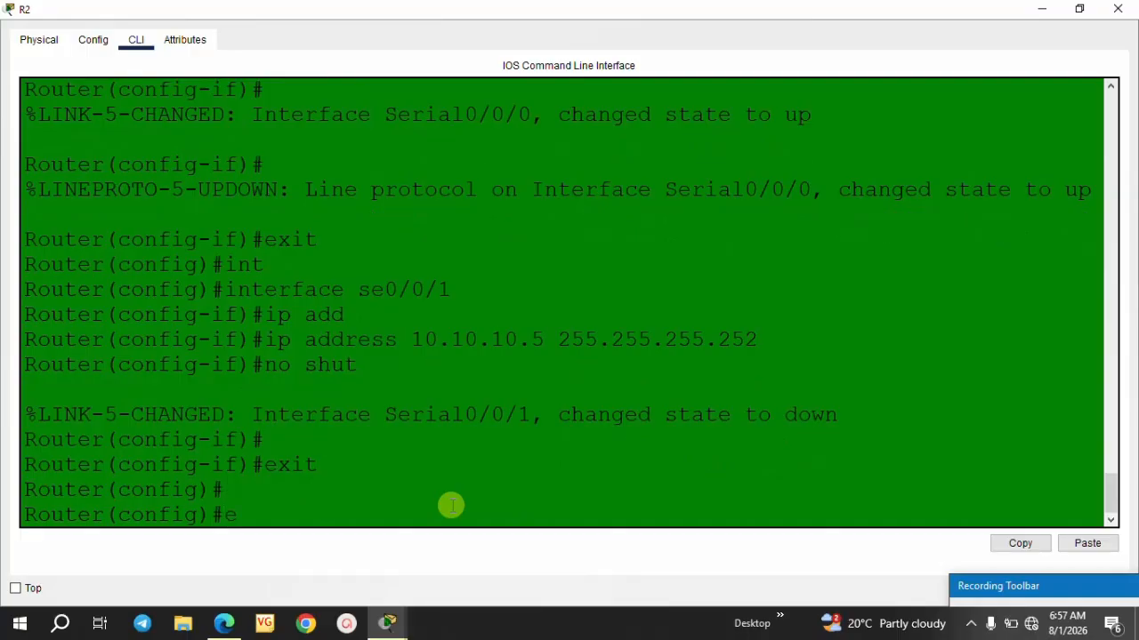
pyautogui.write('xit')
pyautogui.press('Return')
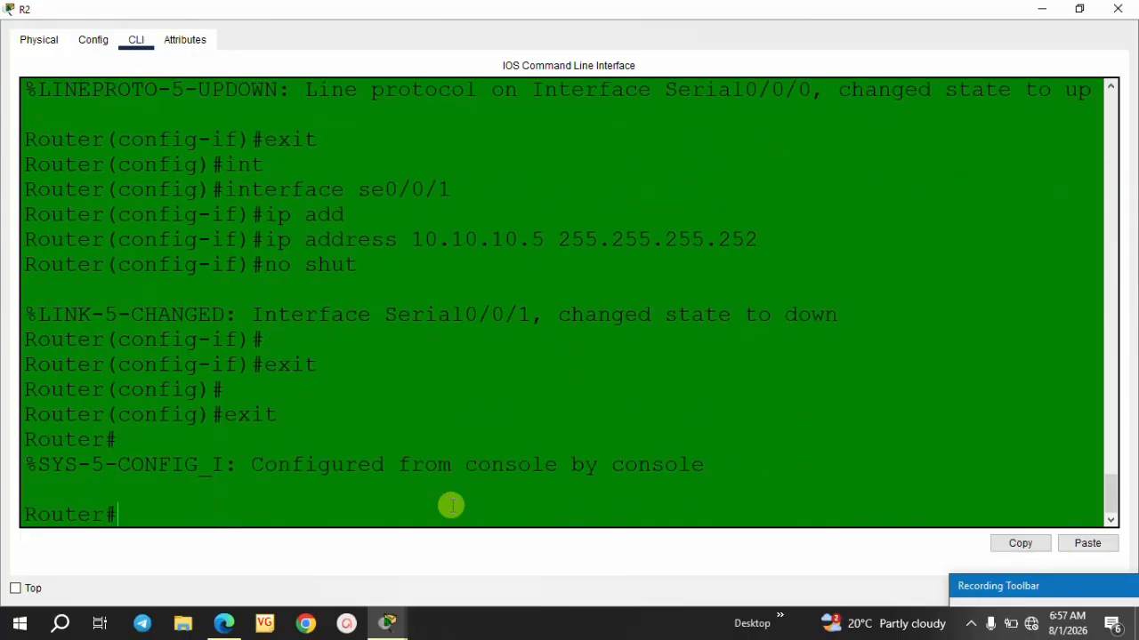
# Save R2's running configuration with the wr command.
pyautogui.write('wr')
pyautogui.press('Return')
pyautogui.press('Return')
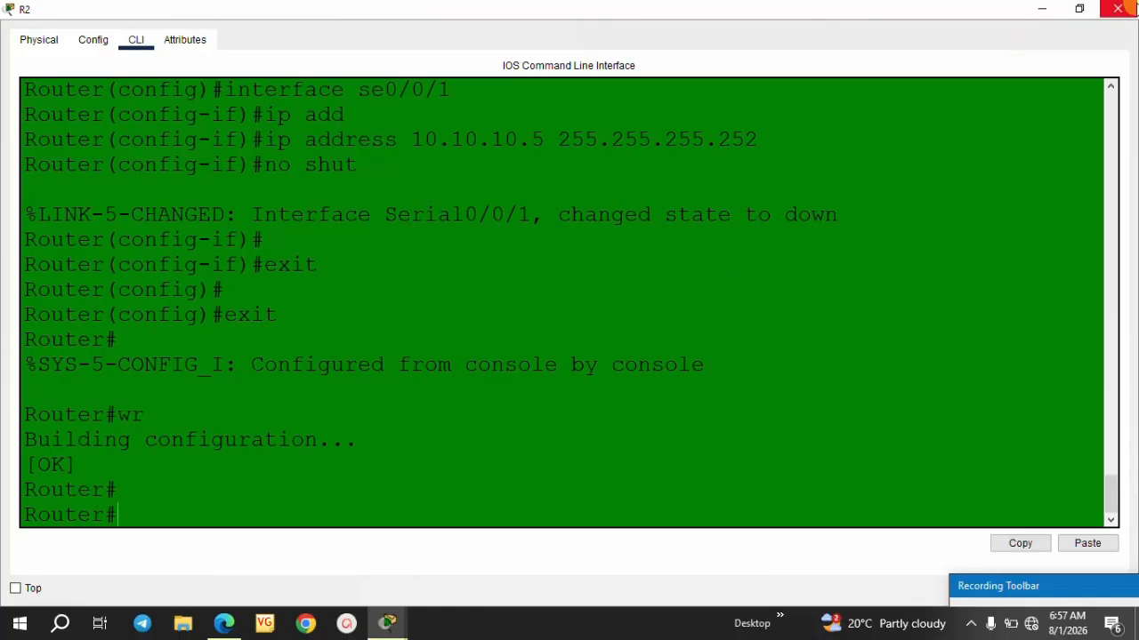
# Close R2's window, open R3's command line, and answer no to the initial configuration dialog.
pyautogui.click(1128, 8)
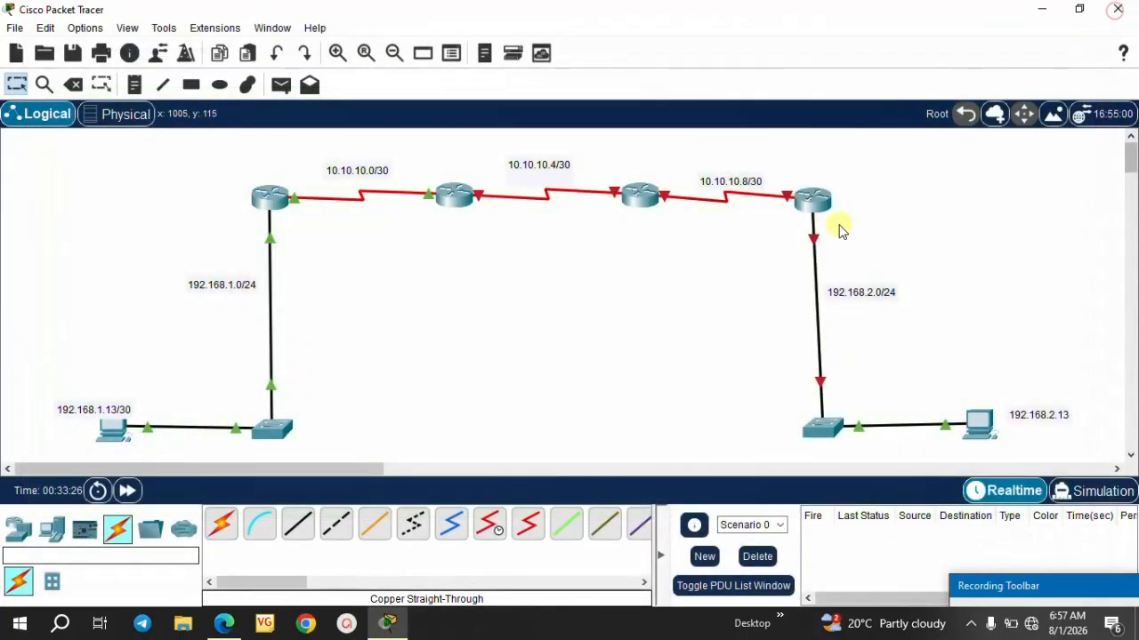
pyautogui.click(639, 197)
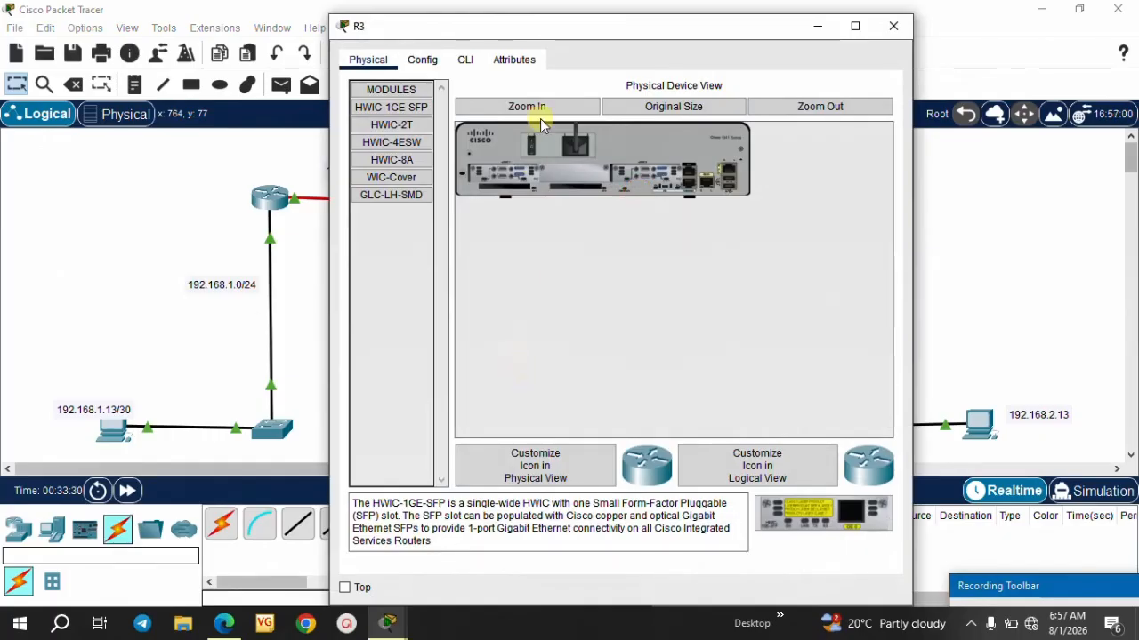
pyautogui.click(465, 59)
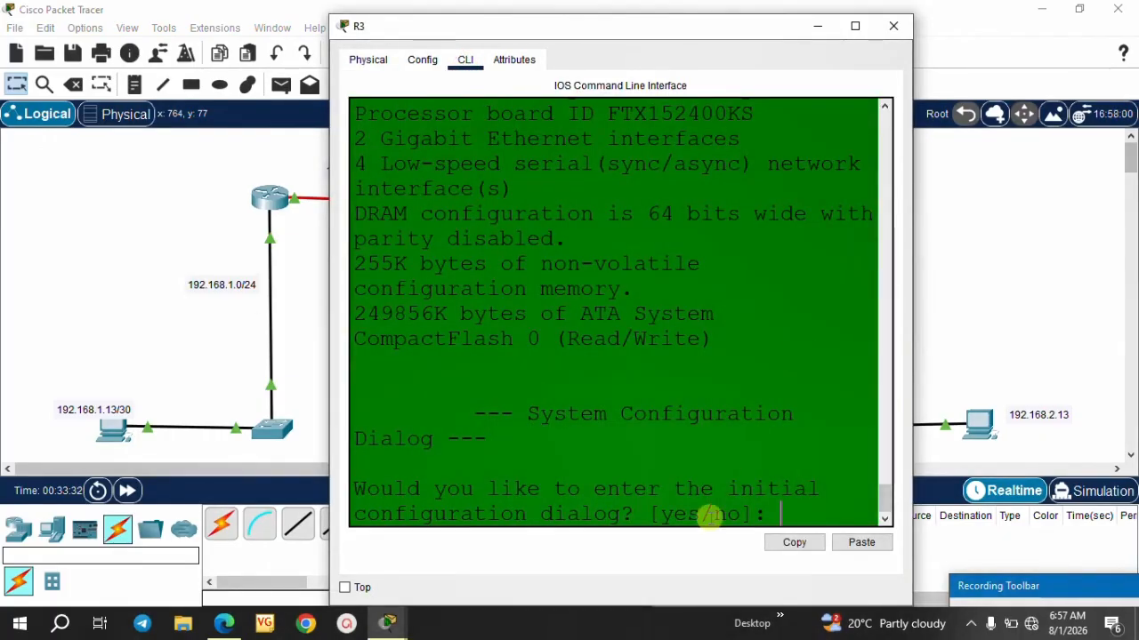
pyautogui.write('no')
pyautogui.press('Return')
pyautogui.press('Return')
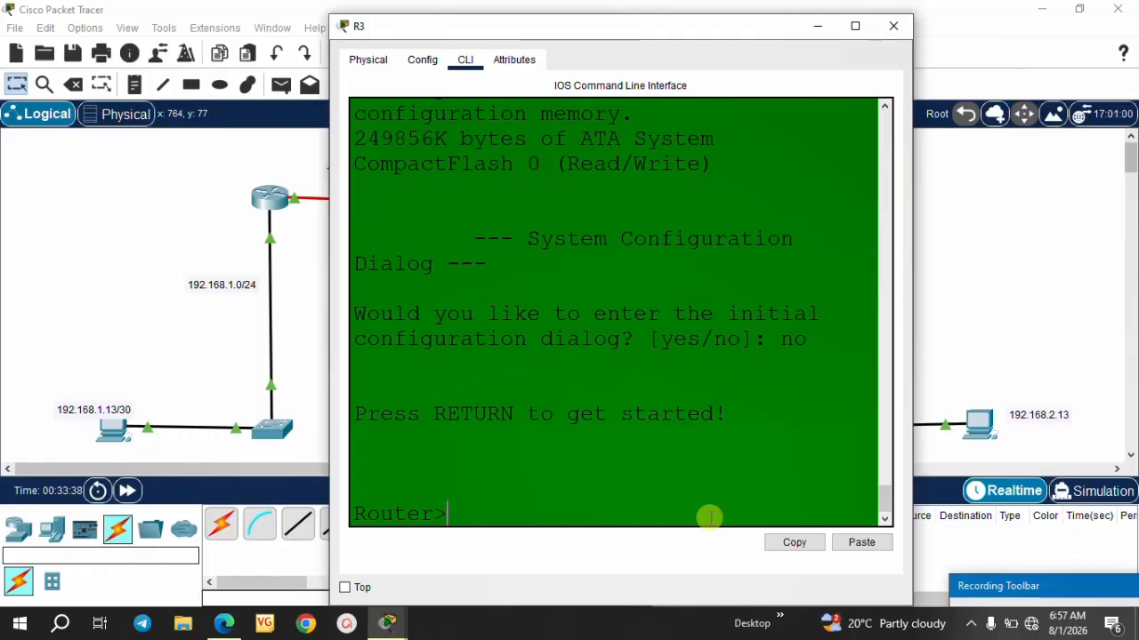
# Enter privileged mode and global configuration mode on R3 with en and conf t.
pyautogui.write('en')
pyautogui.press('Return')
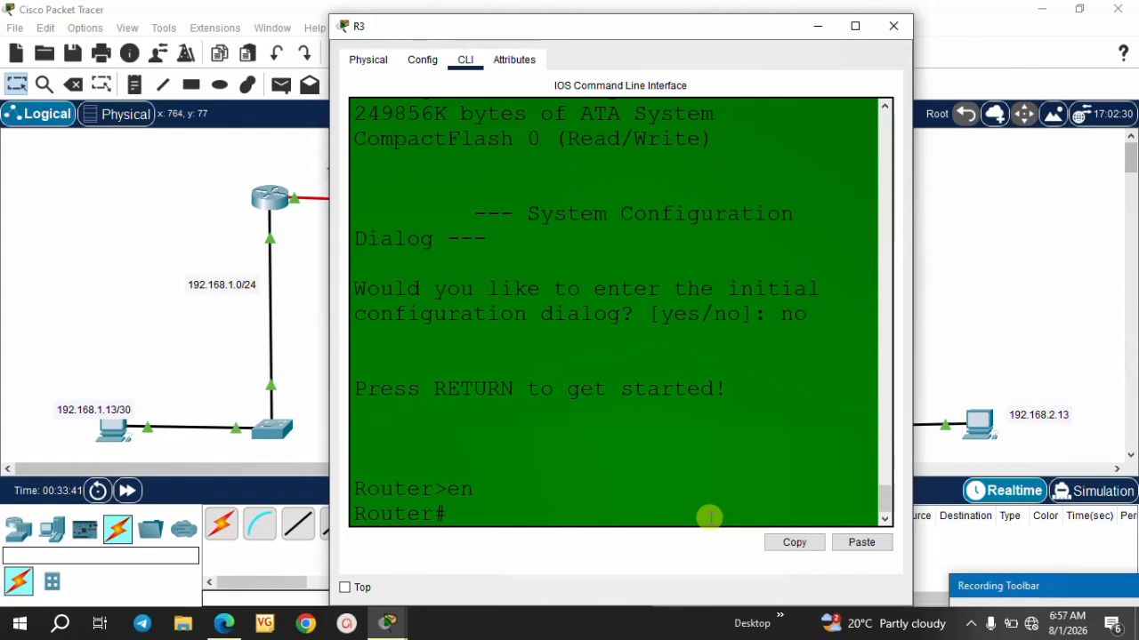
pyautogui.write('conf t')
pyautogui.press('Return')
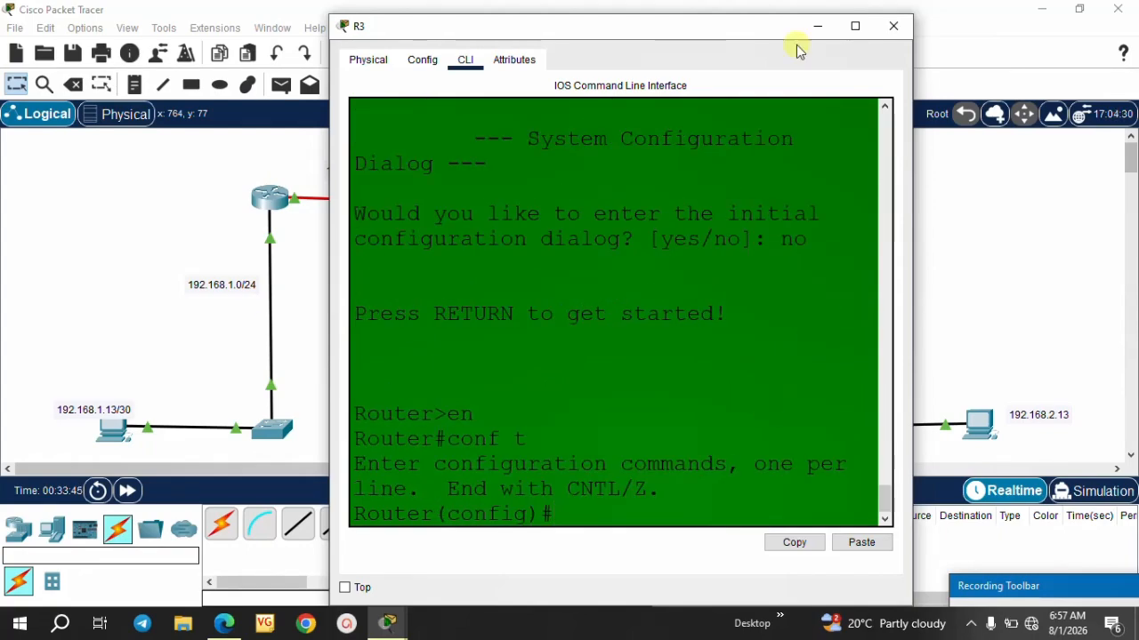
# Check R3's port on the 10.10.10.4/30 link in the topology and enter configuration mode for interface se0/0/1.
pyautogui.moveTo(706, 26); pyautogui.dragTo(863, 260)
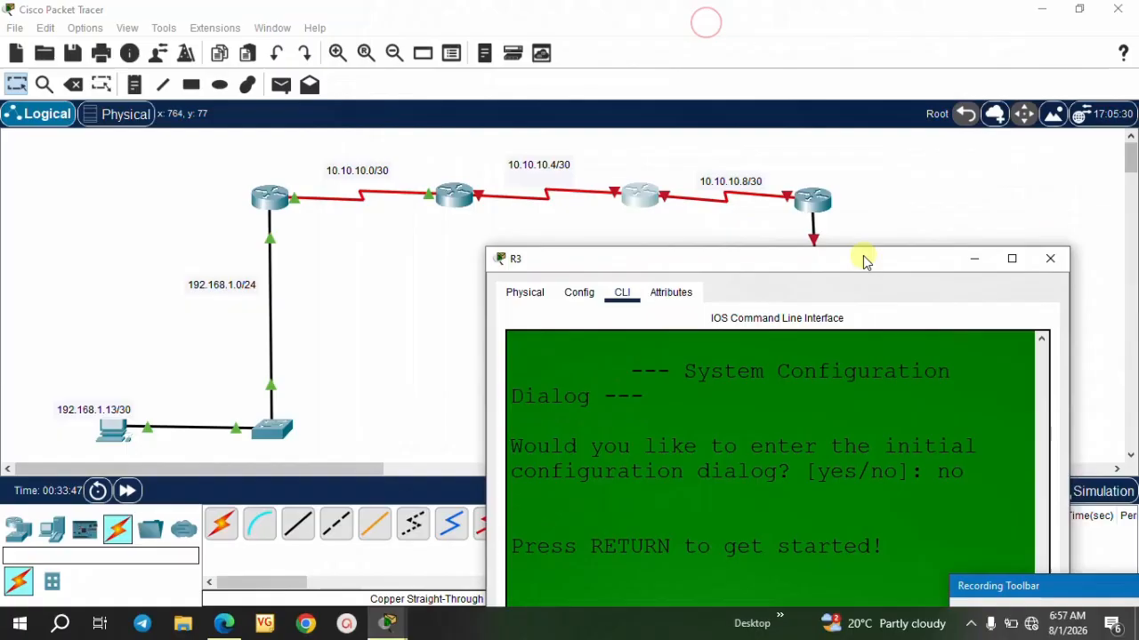
pyautogui.click(614, 230)
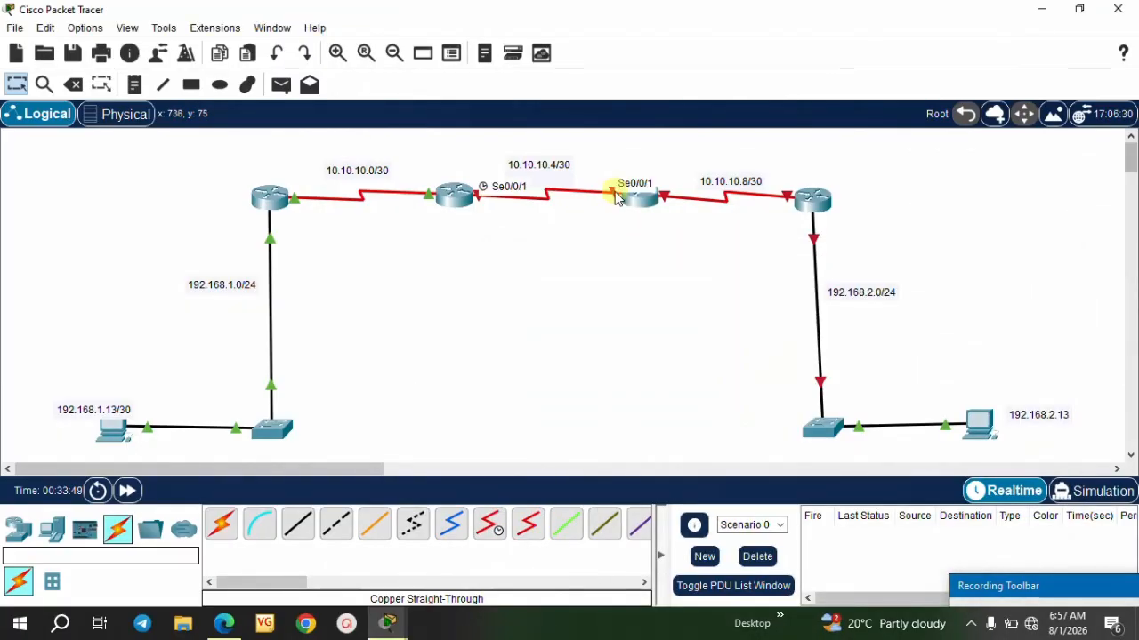
pyautogui.moveTo(382, 623)
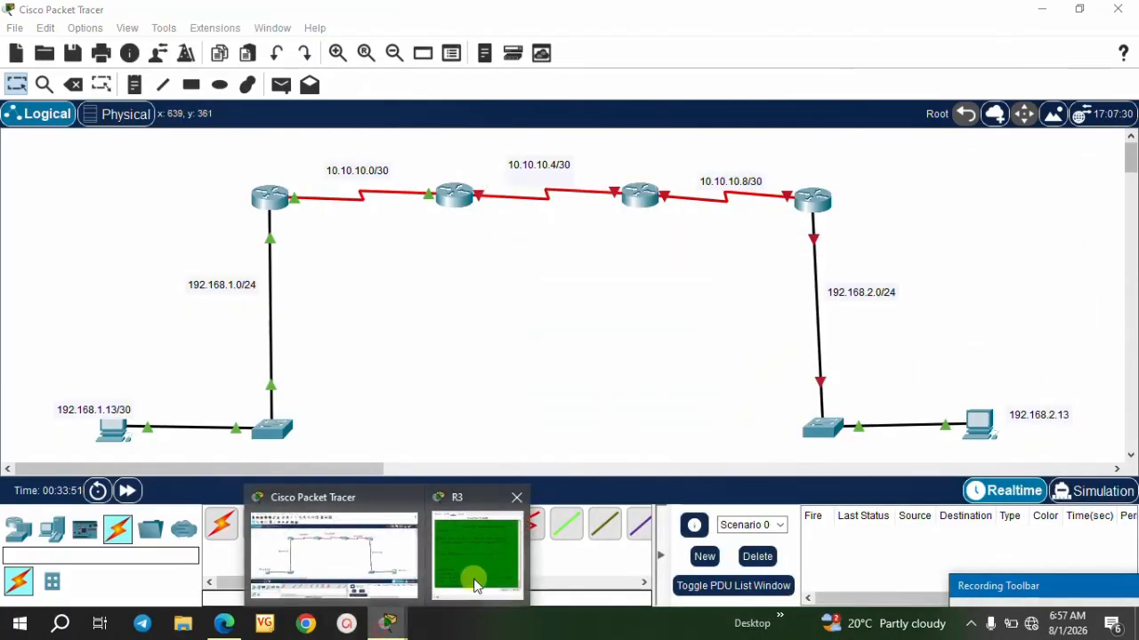
pyautogui.click(476, 586)
pyautogui.moveTo(743, 240); pyautogui.dragTo(637, 42)
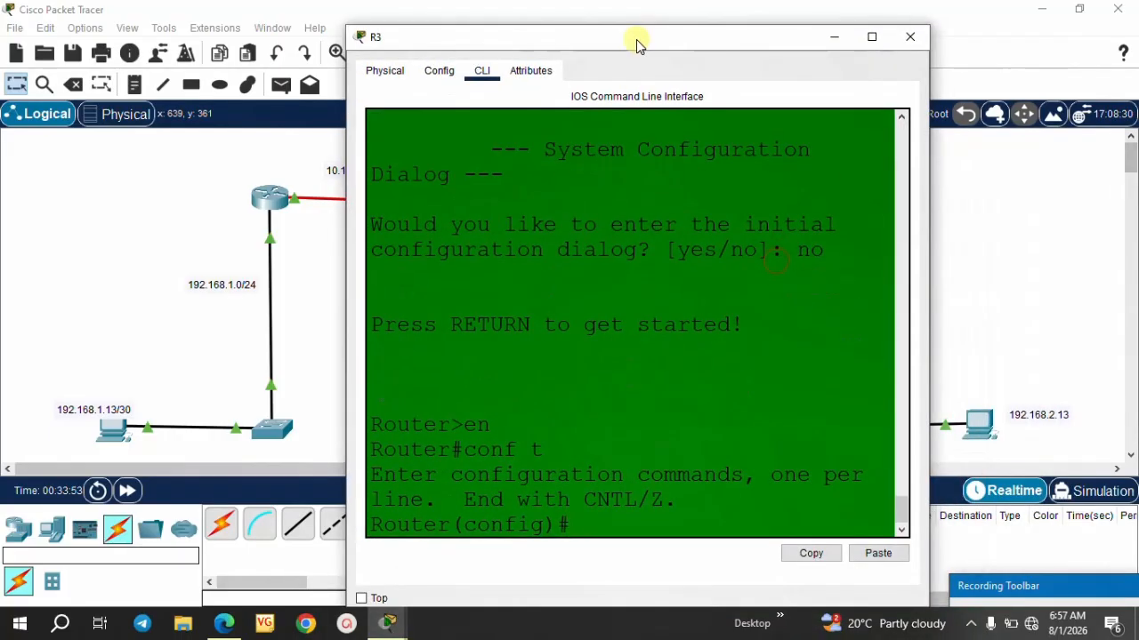
pyautogui.write('t')
pyautogui.press('Tab')
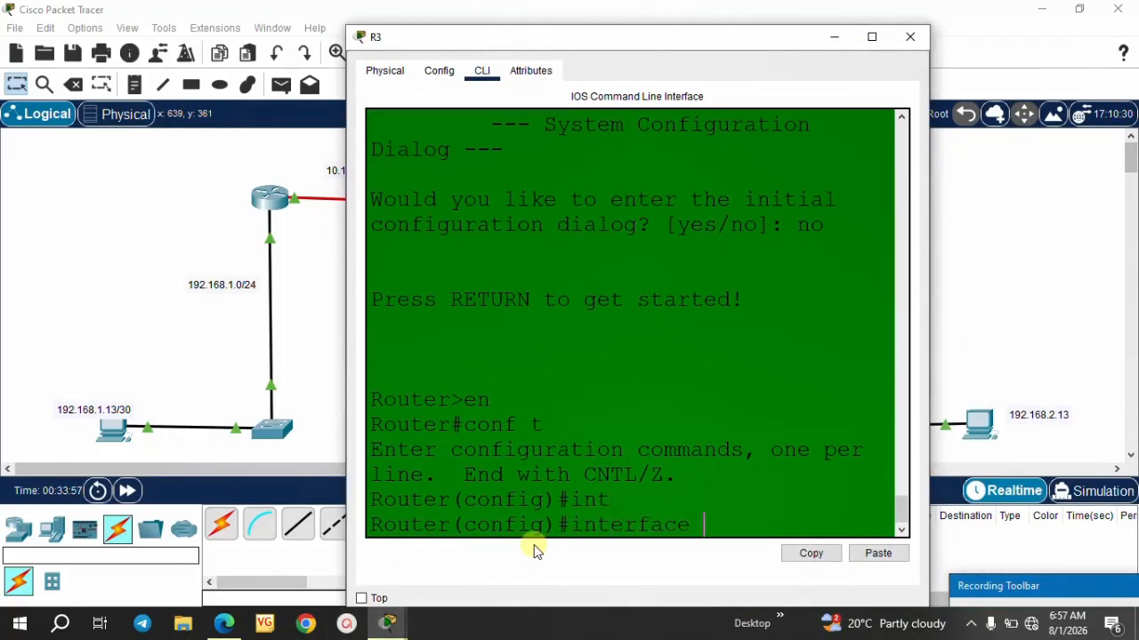
pyautogui.write('se0/')
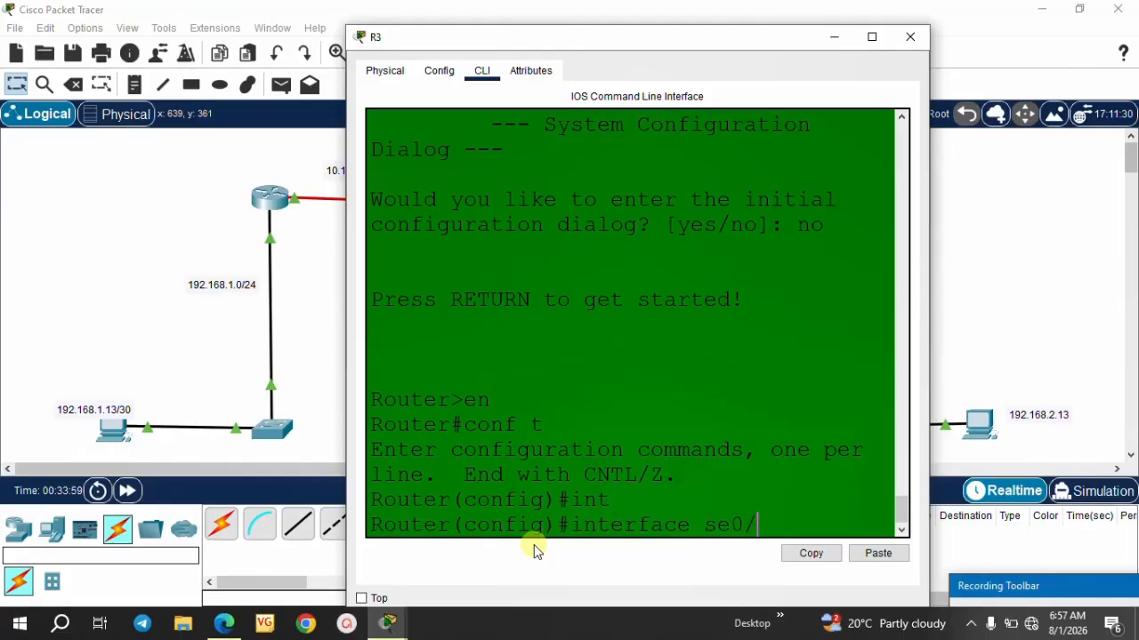
pyautogui.write('0/')
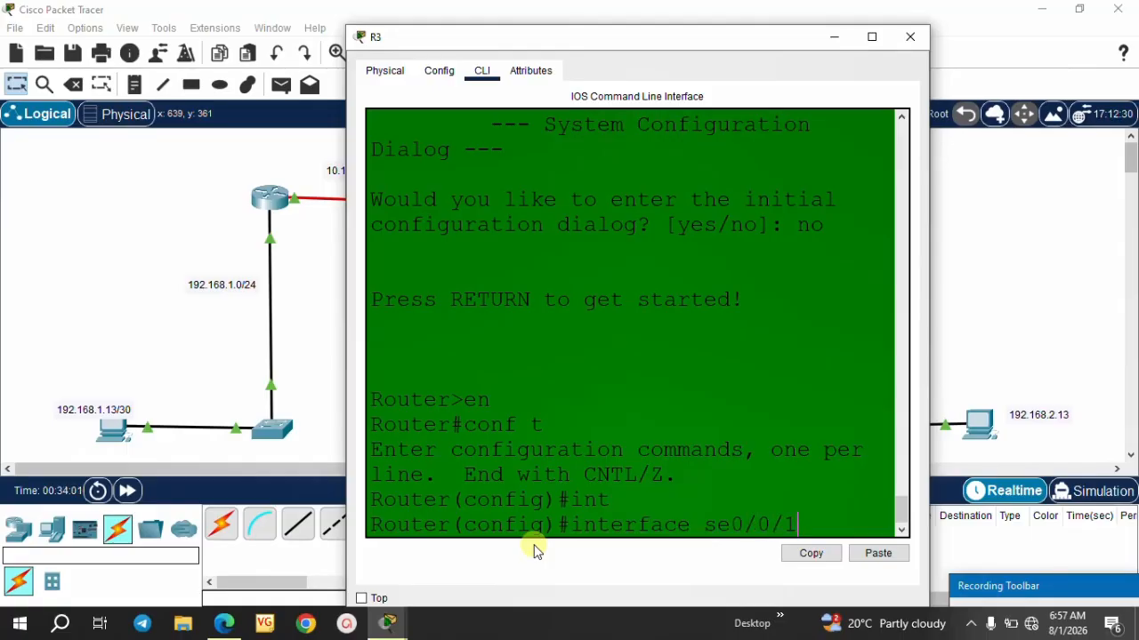
pyautogui.write('1')
pyautogui.press('Return')
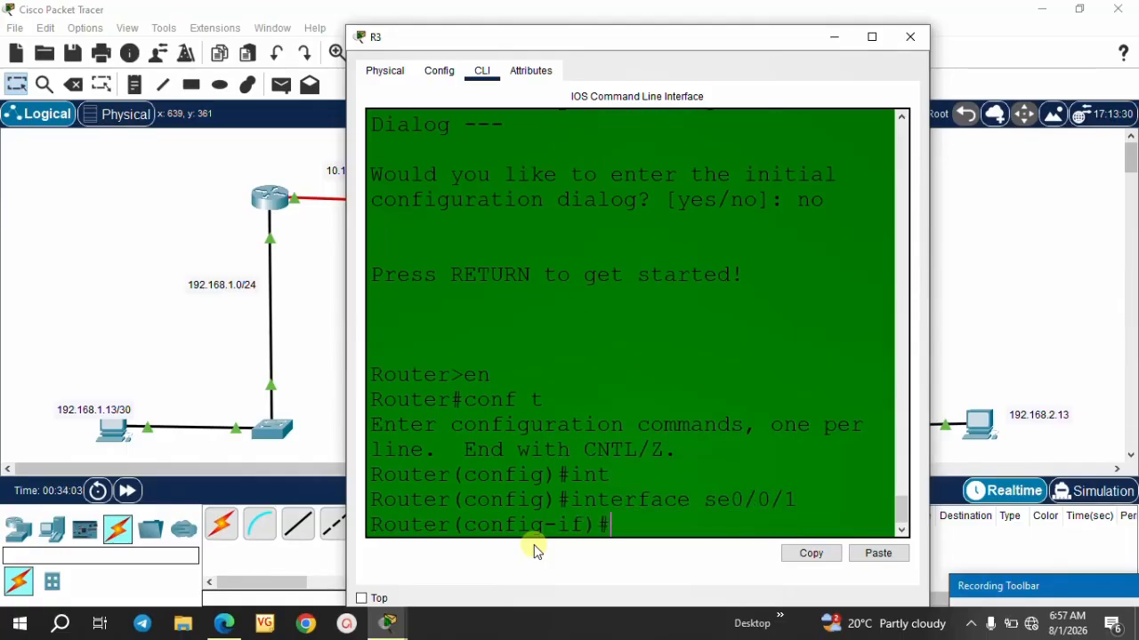
# Assign IP address 10.10.10.6 with mask 255.255.255.252 to R3's se0/0/1 interface.
pyautogui.write('ip ad')
pyautogui.press('Tab')
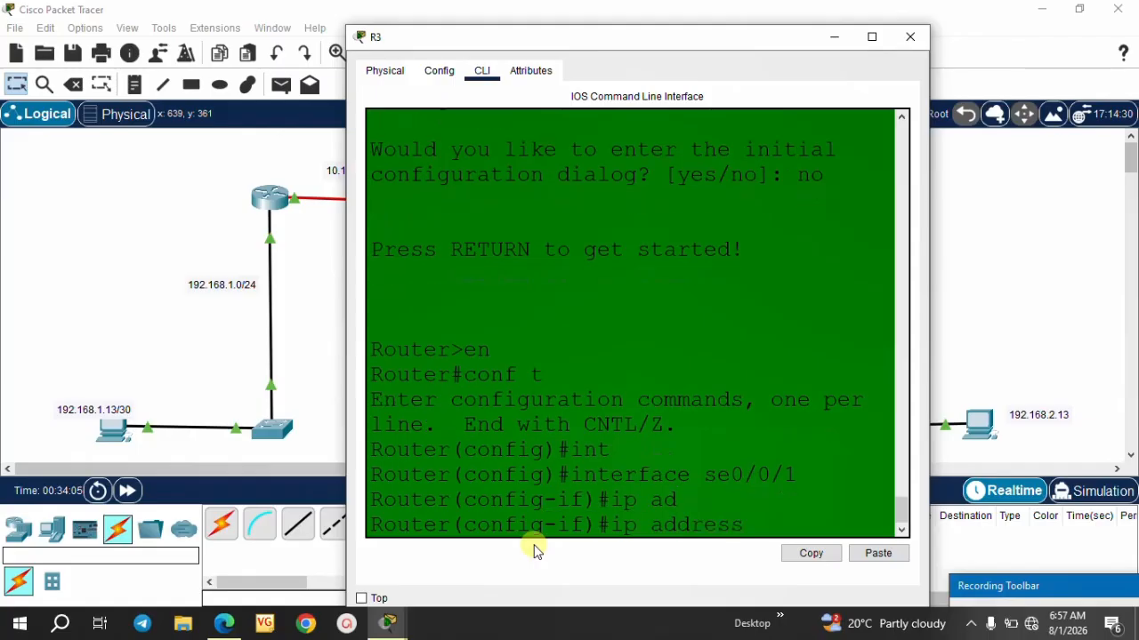
pyautogui.write('10.10.10.6')
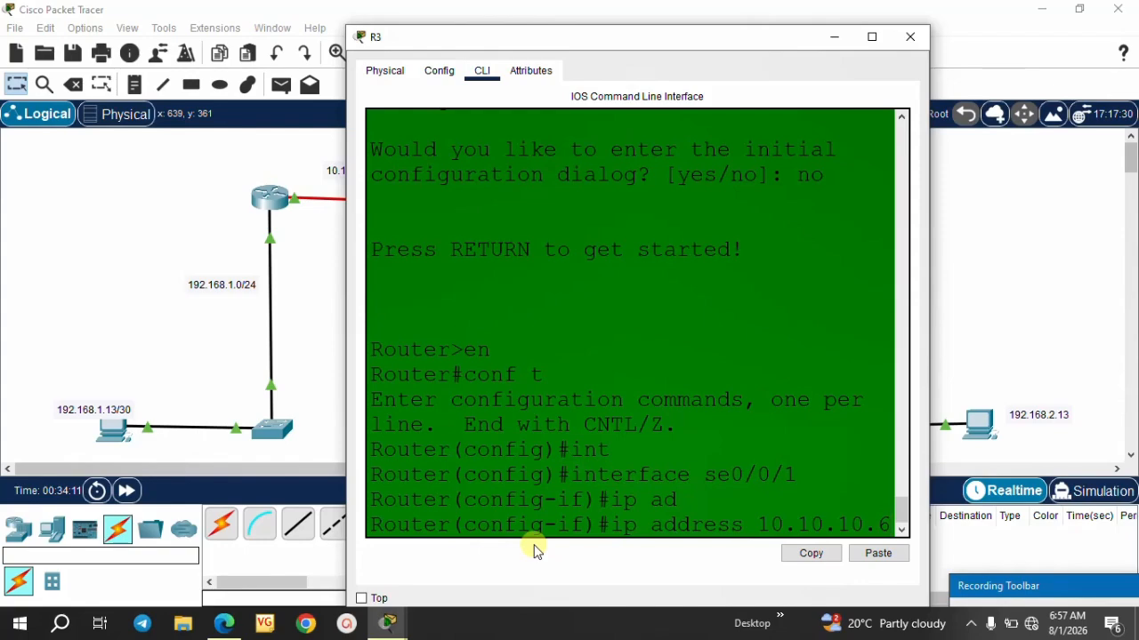
pyautogui.write(' 255.255')
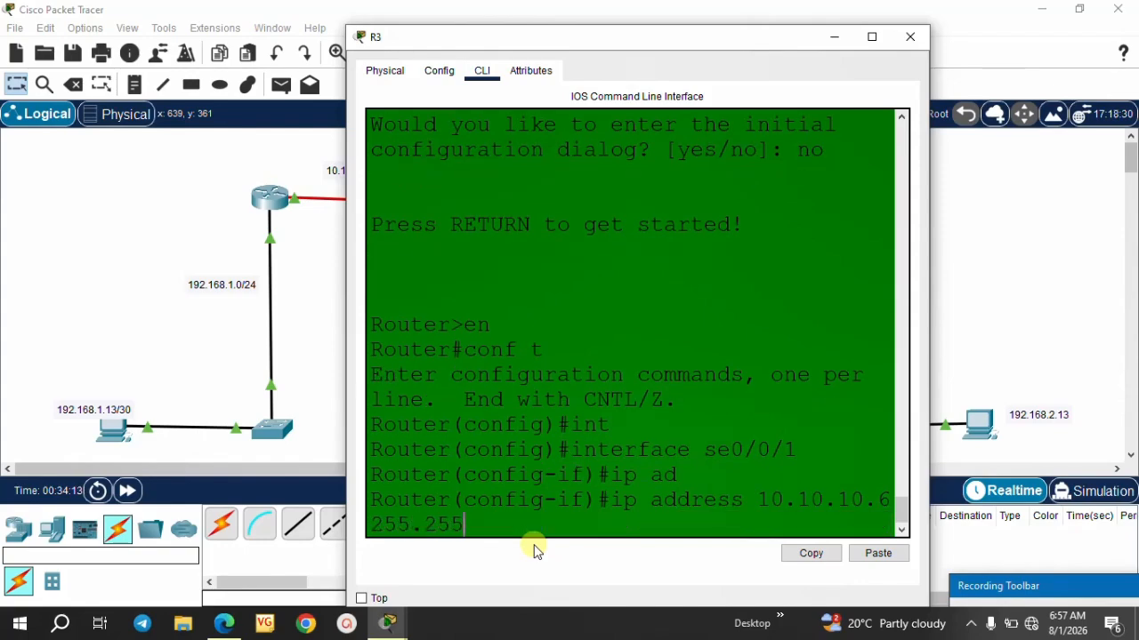
pyautogui.write('.255.252')
pyautogui.press('Return')
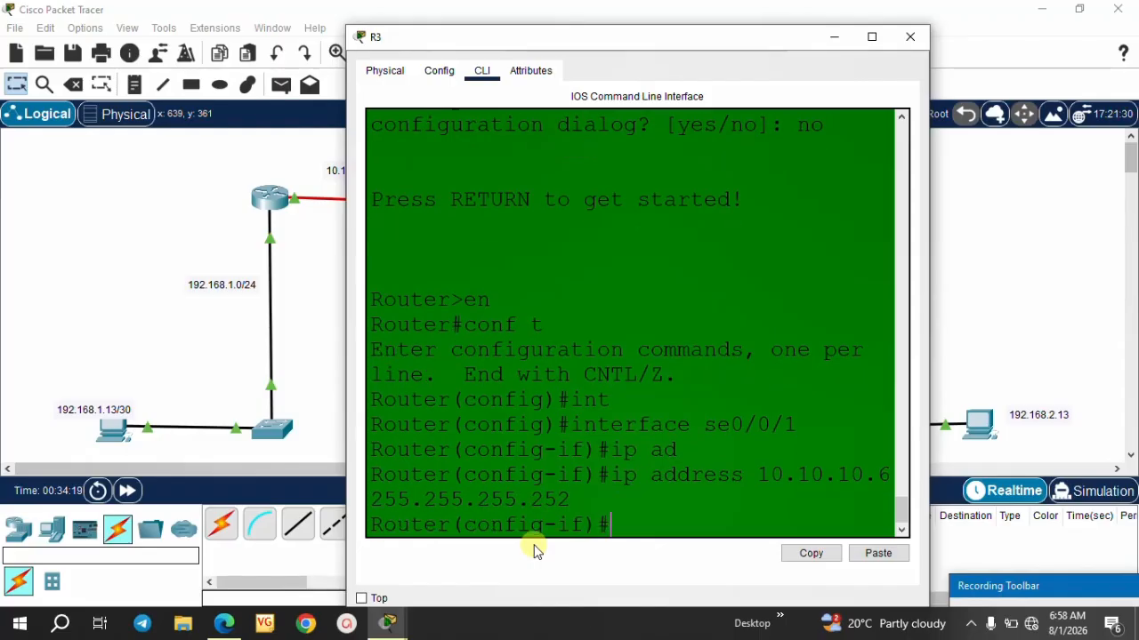
# Enable R3's se0/0/1 interface with no shut.
pyautogui.write('no bshu')
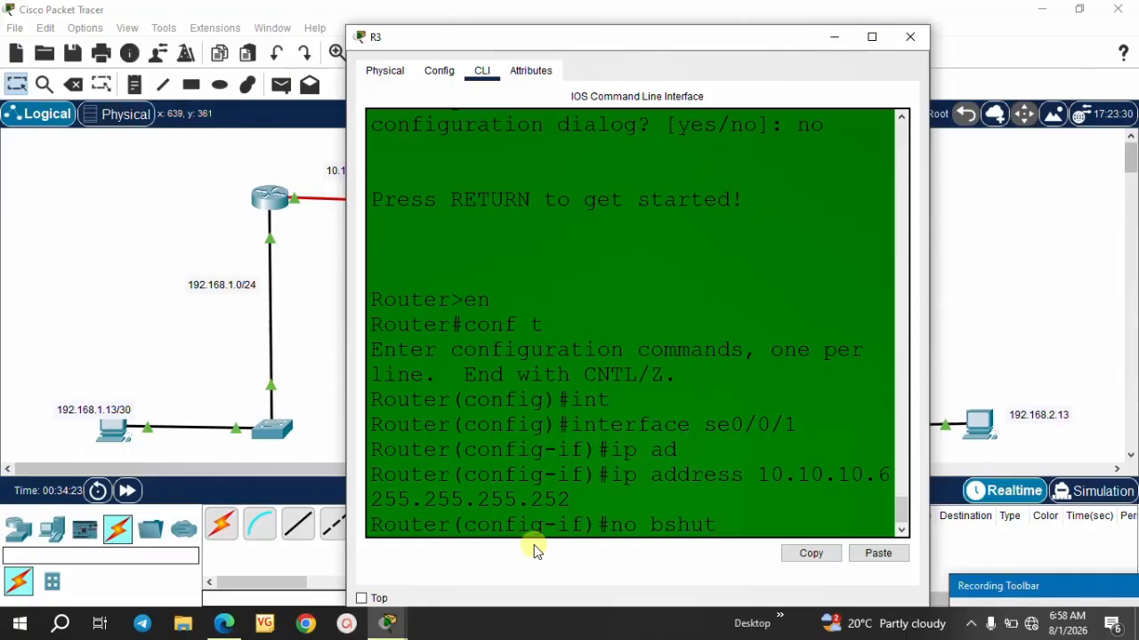
pyautogui.write('t')
pyautogui.press('BackSpace')
pyautogui.press('BackSpace')
pyautogui.press('BackSpace')
pyautogui.press('BackSpace')
pyautogui.press('BackSpace')
pyautogui.write('n')
pyautogui.press('BackSpace')
pyautogui.press('BackSpace')
pyautogui.write('shut')
pyautogui.press('Return')
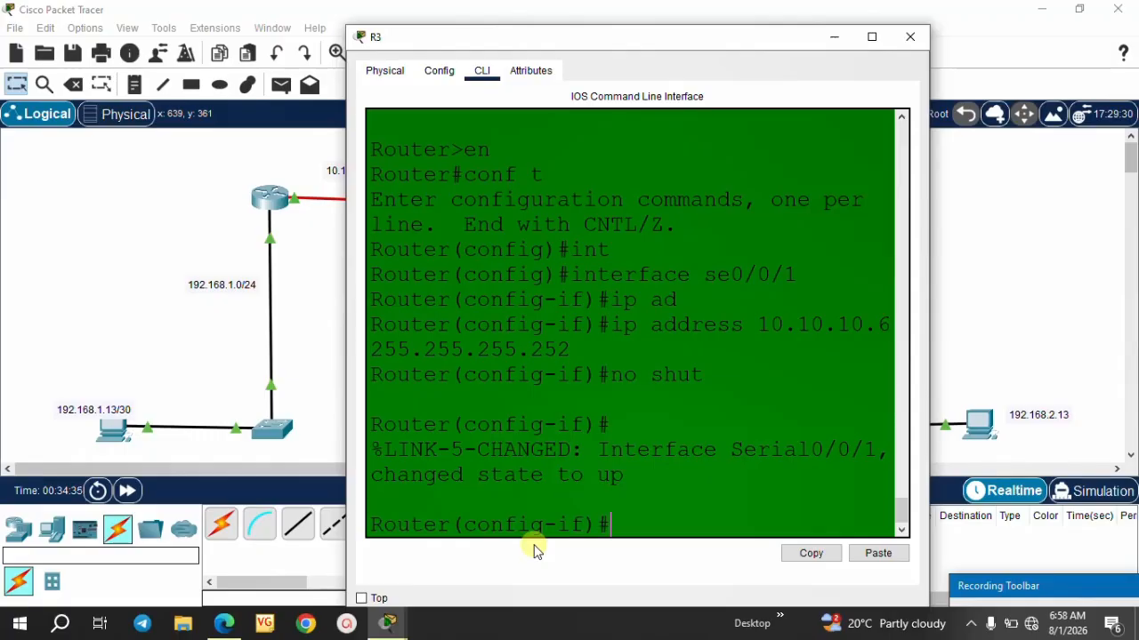
pyautogui.moveTo(666, 41); pyautogui.dragTo(618, 98)
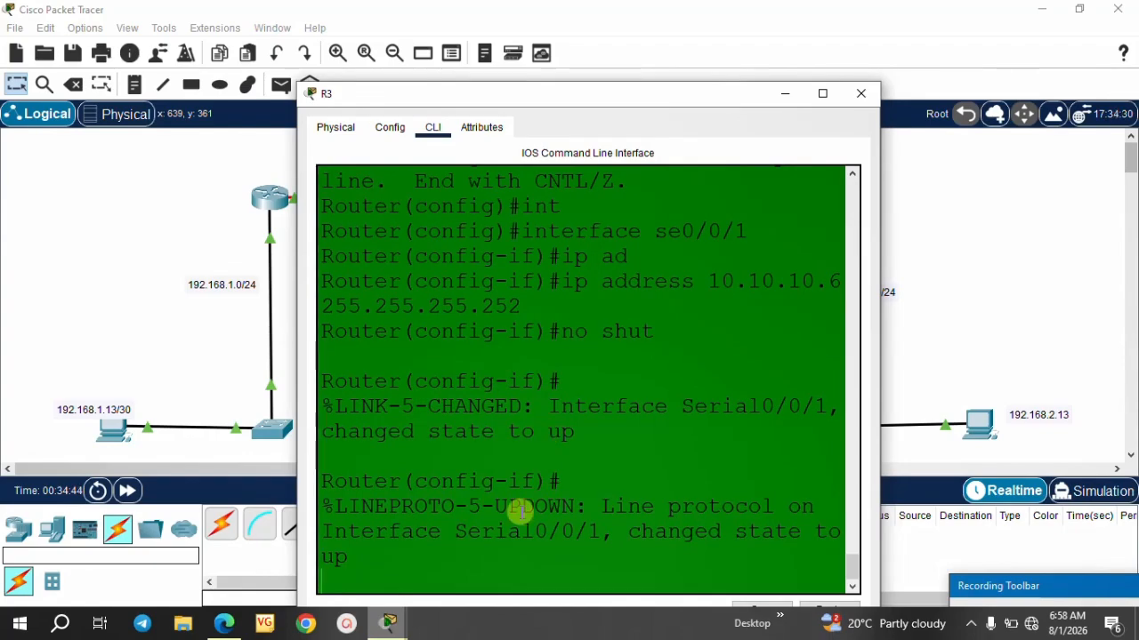
# Exit se0/0/1 interface configuration on R3 to return to global configuration mode.
pyautogui.press('Return')
pyautogui.write('ex')
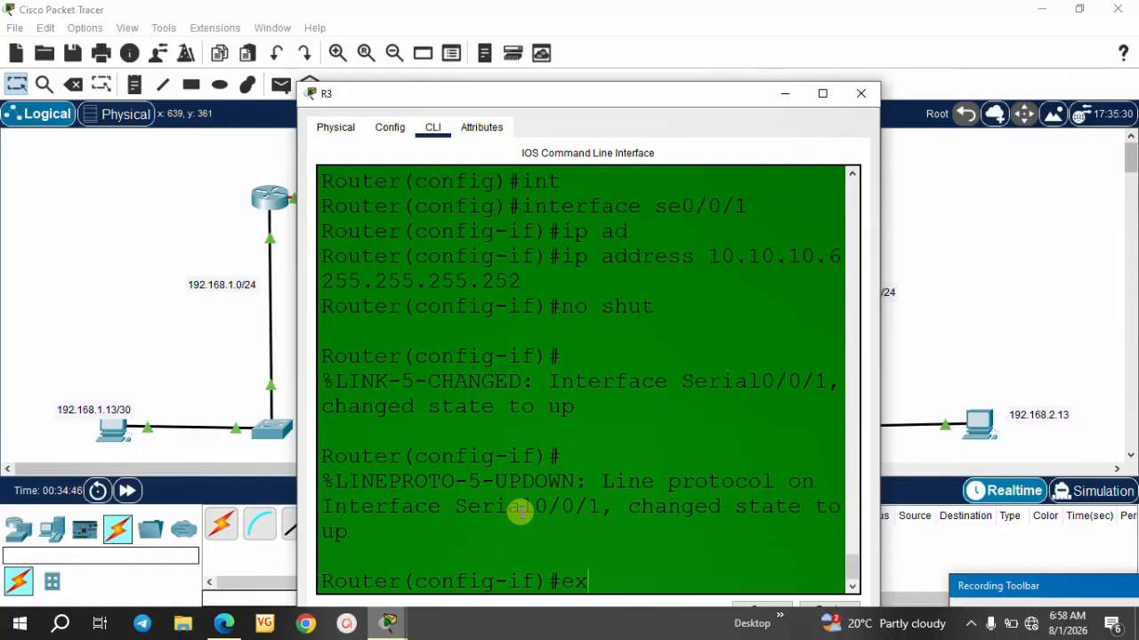
pyautogui.write('it')
pyautogui.press('Return')
pyautogui.press('Return')
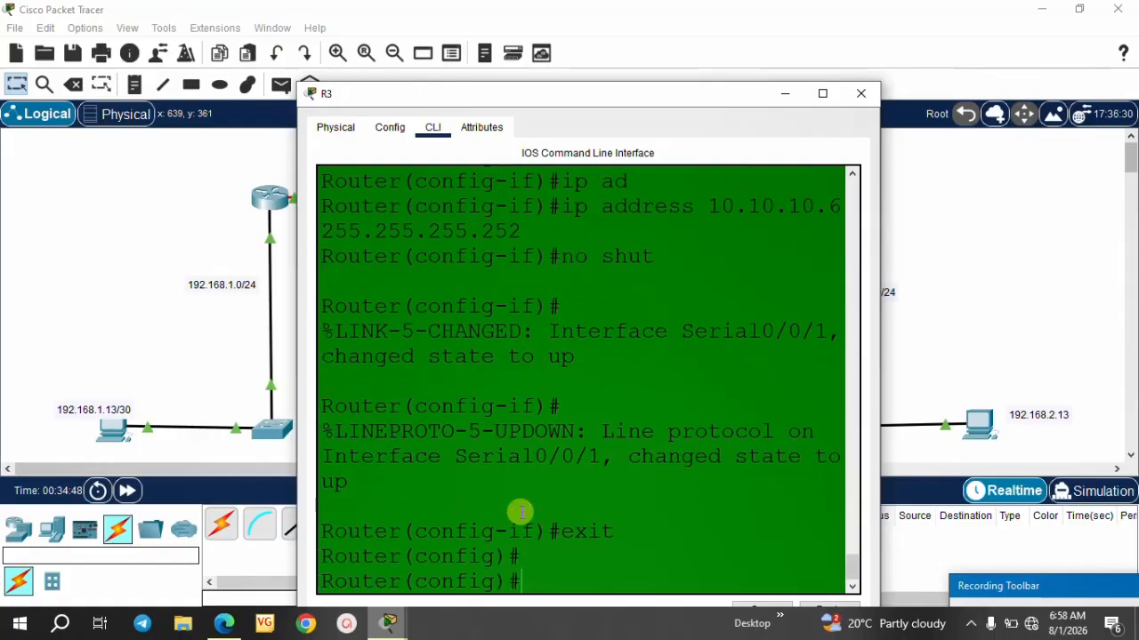
# Check R3's port on the 10.10.10.8/30 link in the topology and enter configuration mode for interface se0/1/1.
pyautogui.write('int')
pyautogui.press('Tab')
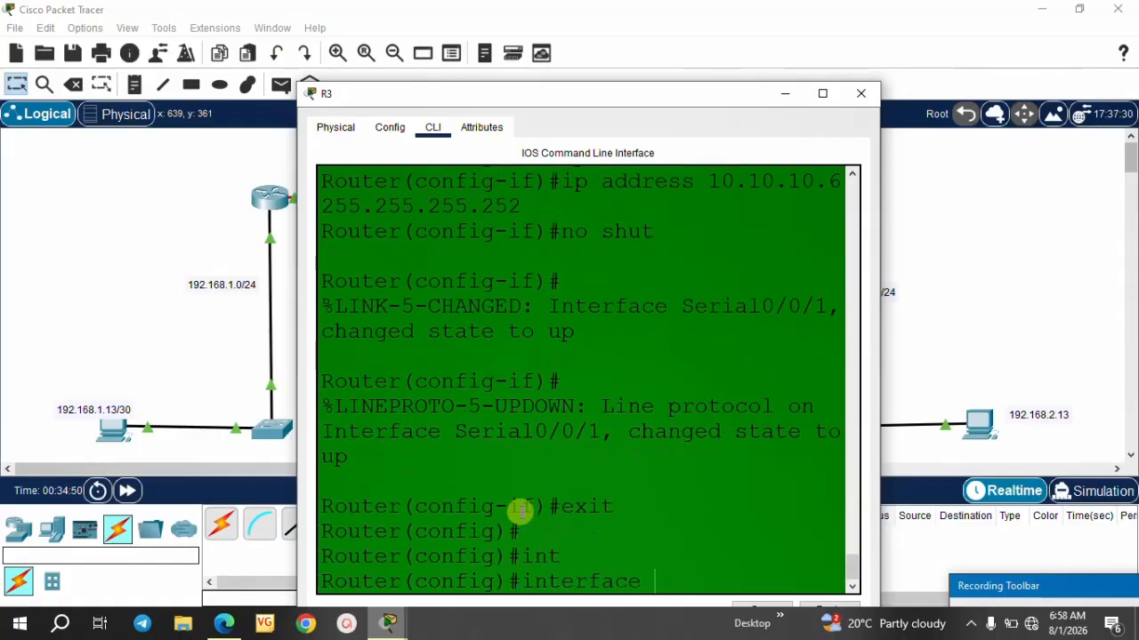
pyautogui.moveTo(671, 100); pyautogui.dragTo(665, 351)
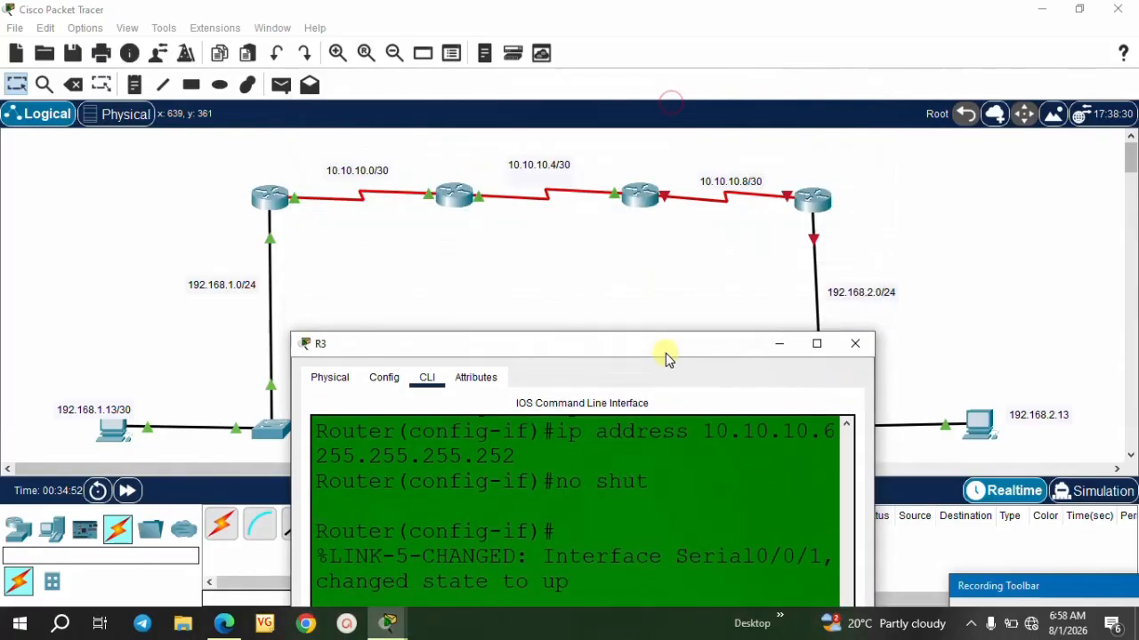
pyautogui.click(709, 281)
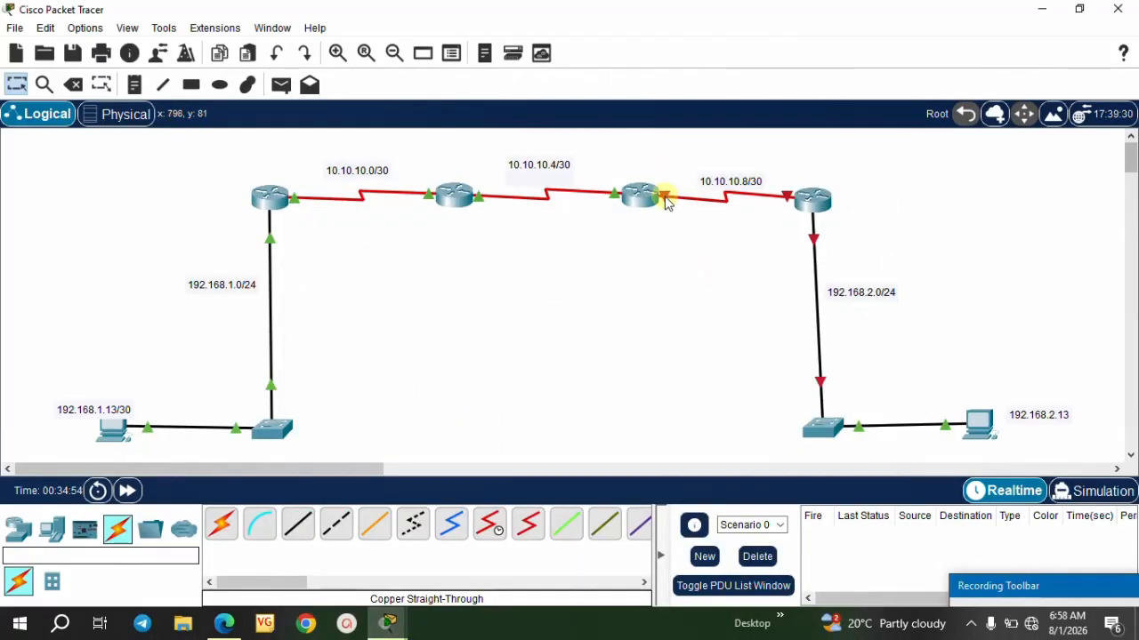
pyautogui.moveTo(668, 202)
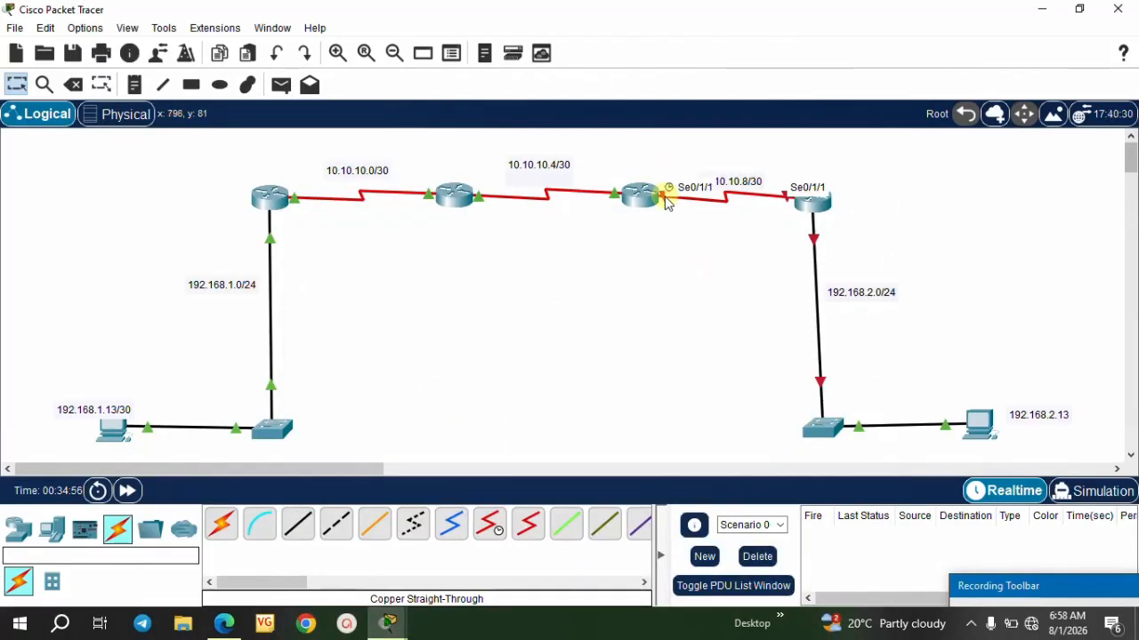
pyautogui.moveTo(388, 622)
pyautogui.click(457, 578)
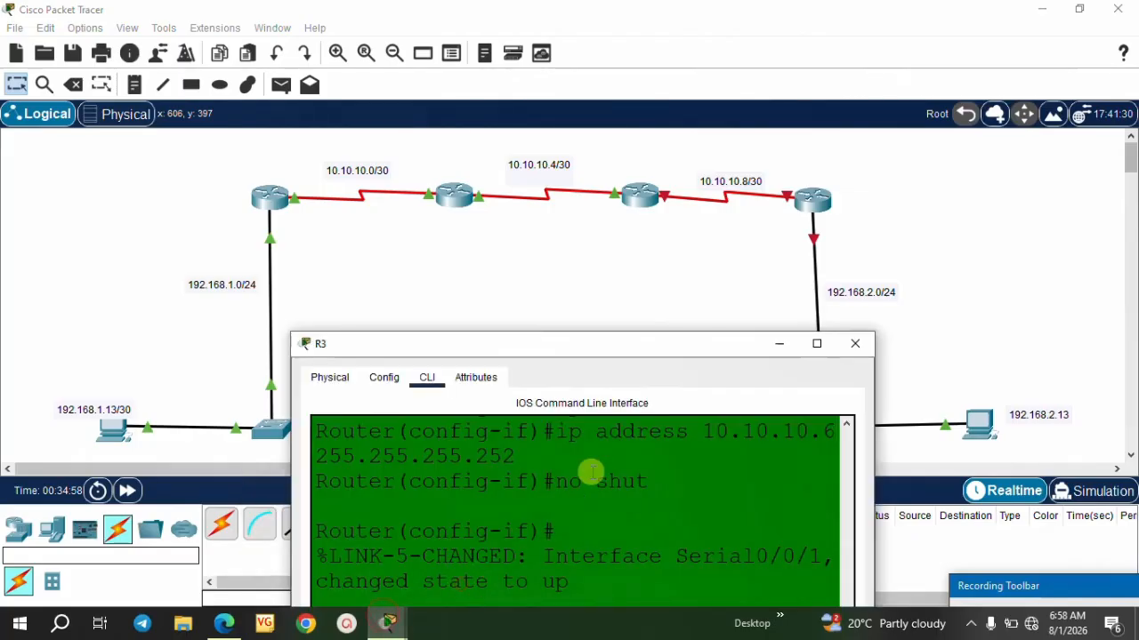
pyautogui.moveTo(623, 349); pyautogui.dragTo(577, 85)
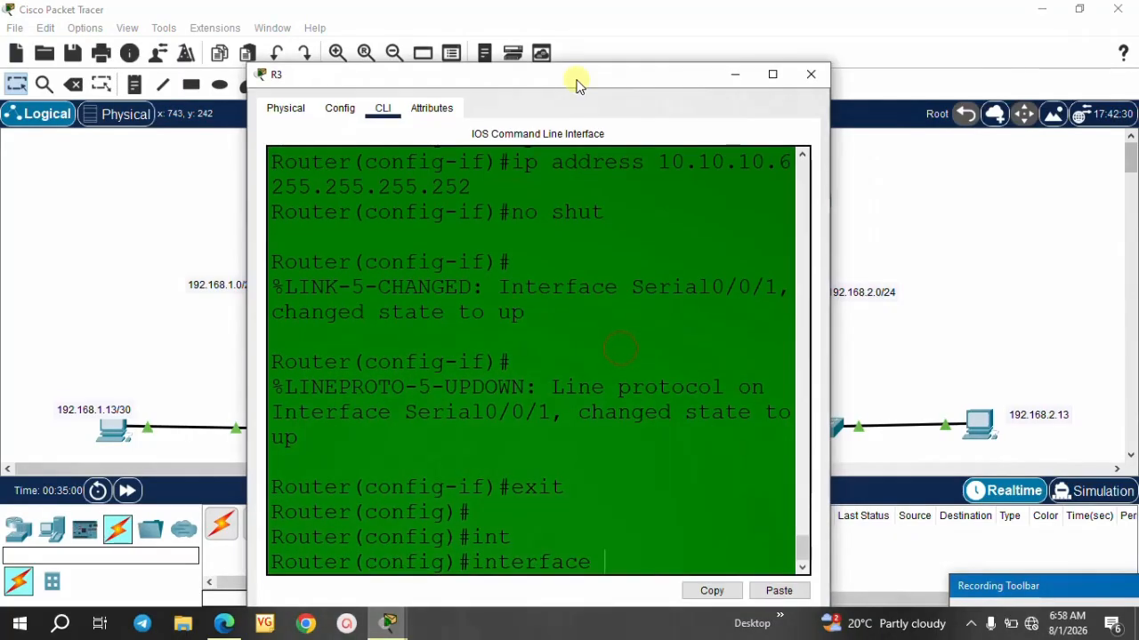
pyautogui.write('se')
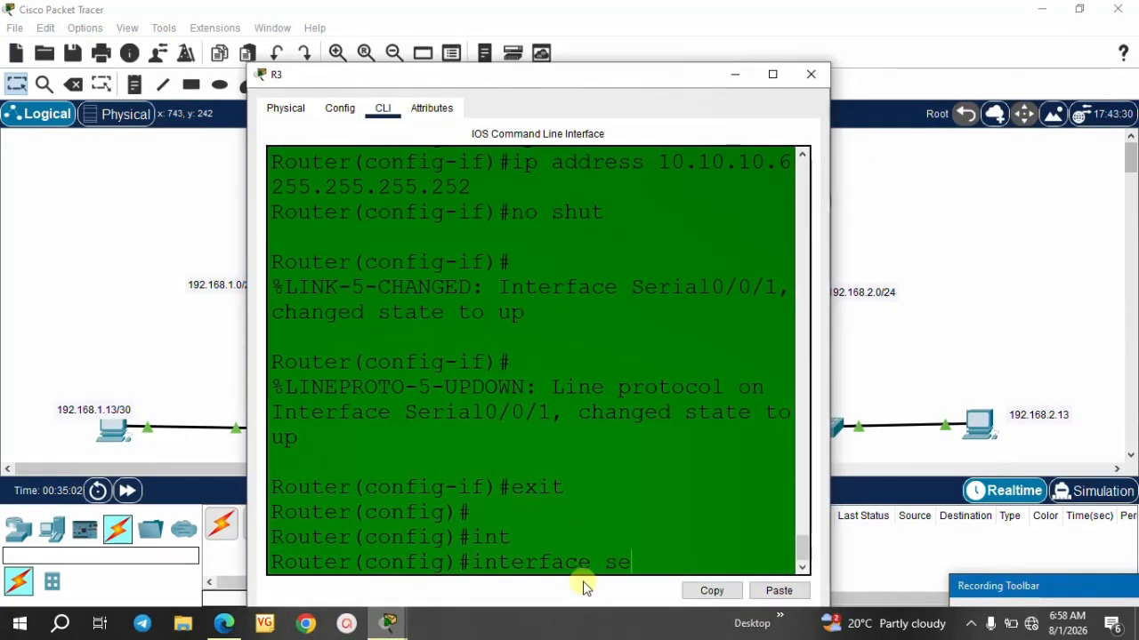
pyautogui.write('0/1/1')
pyautogui.press('Return')
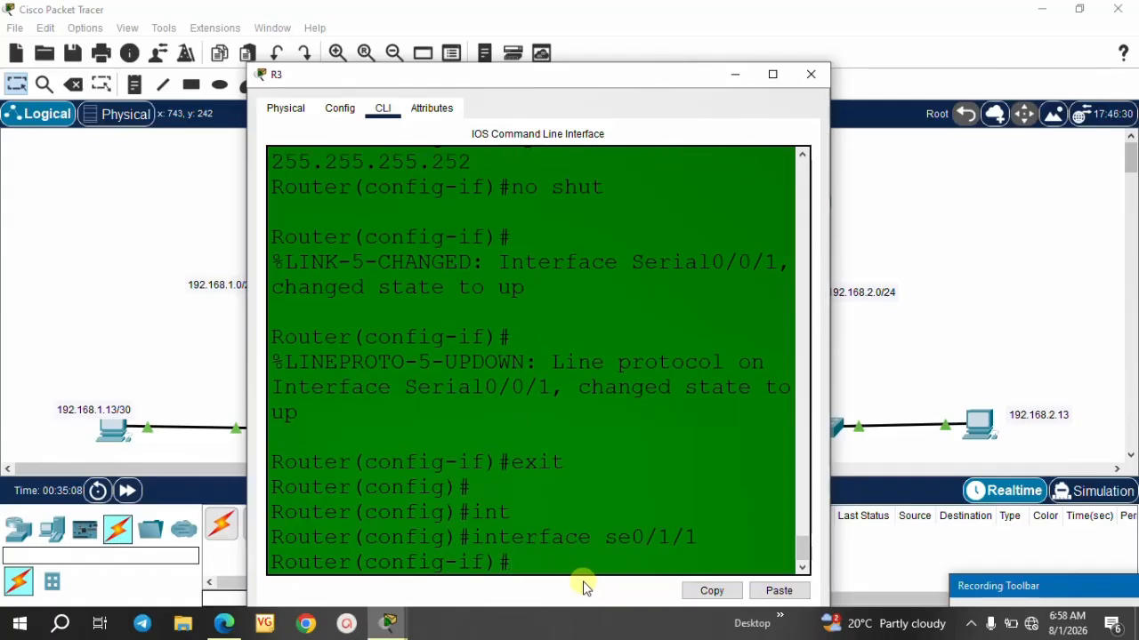
# Assign IP address 10.10.10.9 with mask 255.255.255.252 to R3's se0/1/1 interface.
pyautogui.write('ip add')
pyautogui.press('Tab')
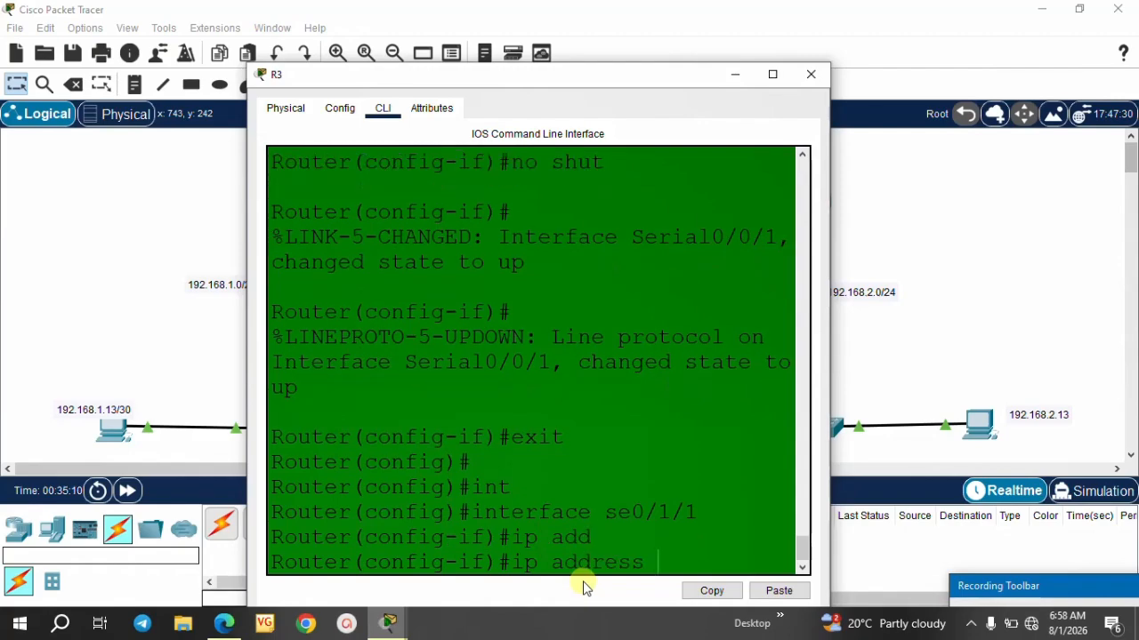
pyautogui.write('10.')
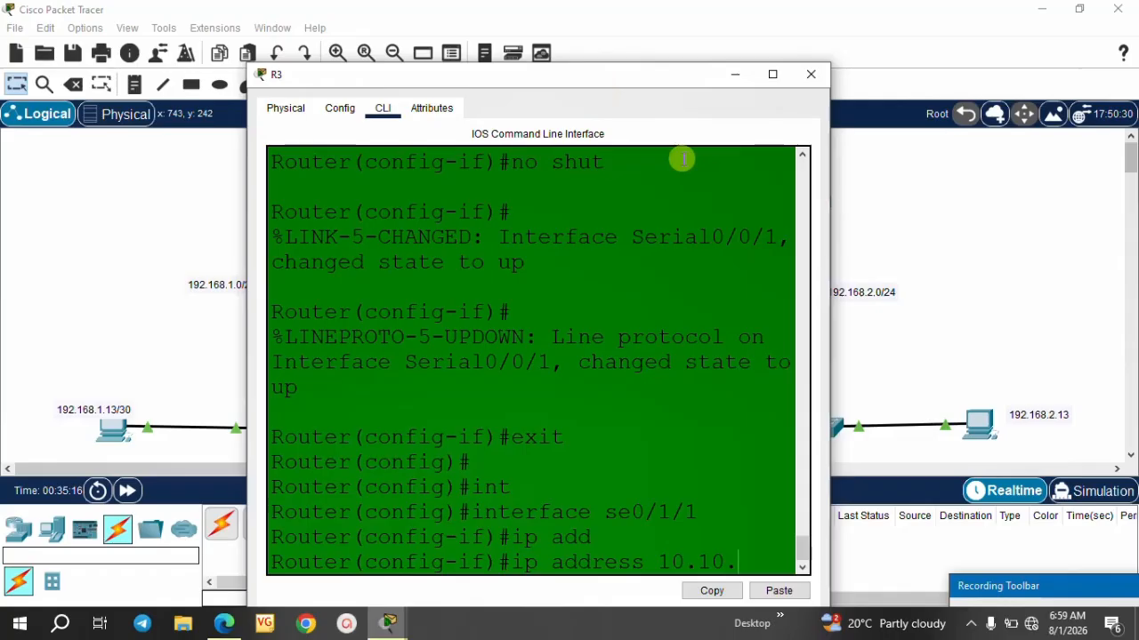
pyautogui.write('10.9')
pyautogui.moveTo(649, 76); pyautogui.dragTo(581, 36)
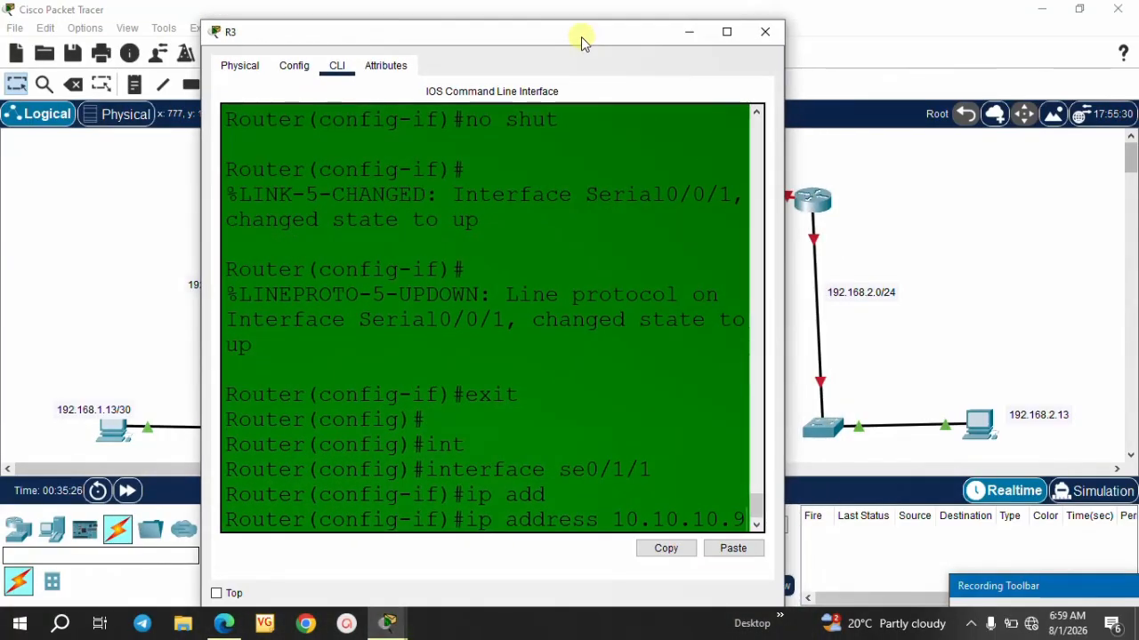
pyautogui.write('255.255')
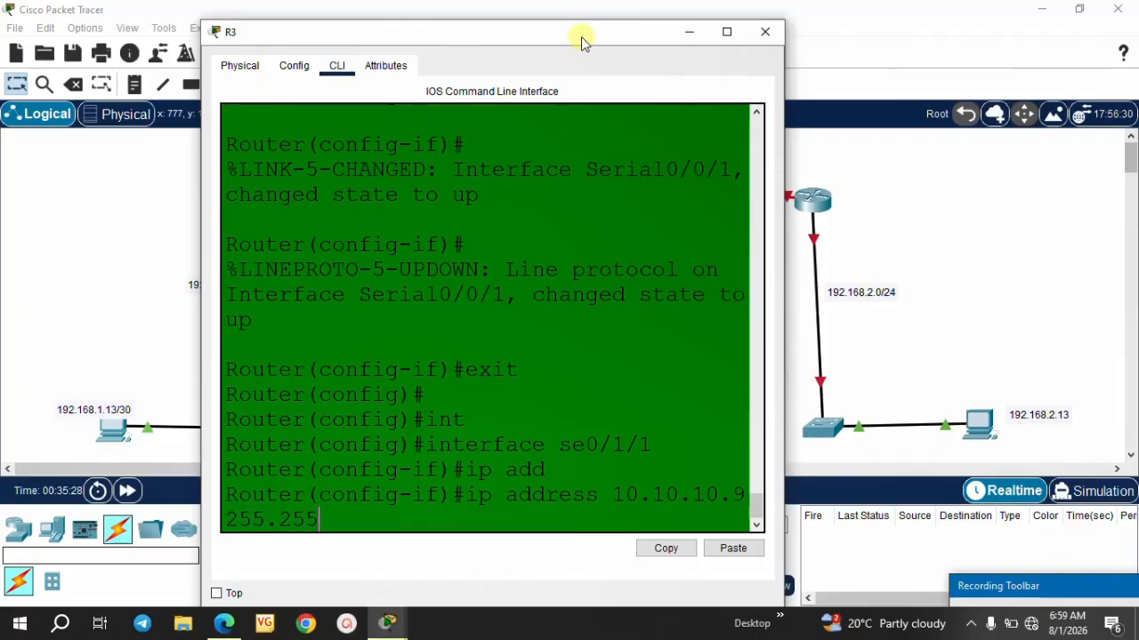
pyautogui.write('.255.252')
pyautogui.press('Return')
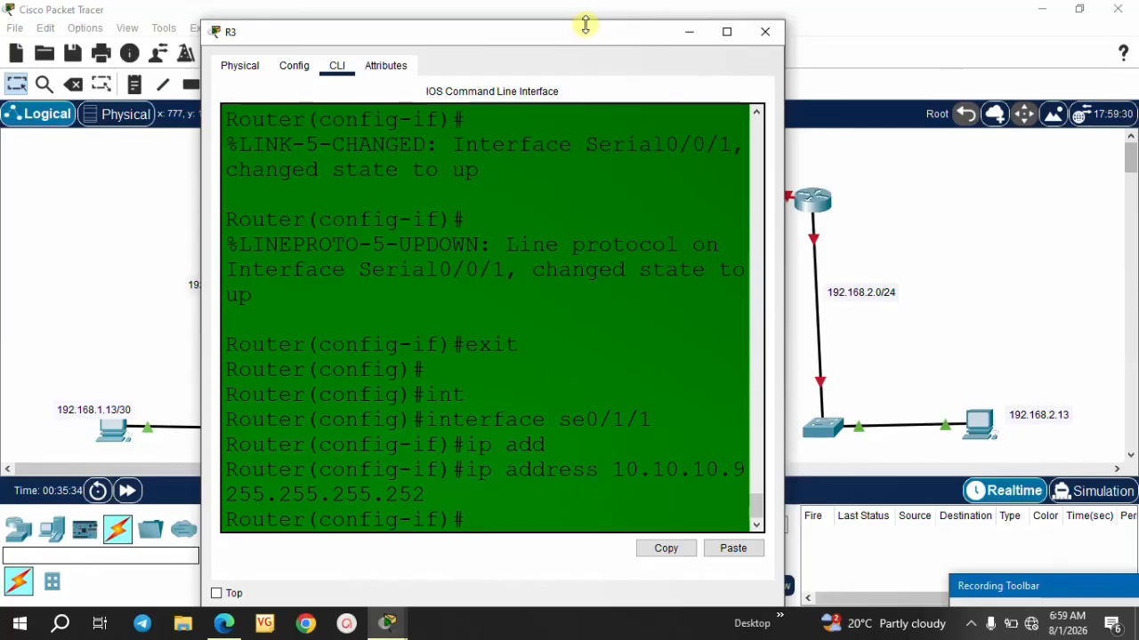
# Enable R3's se0/1/1 interface with no shut.
pyautogui.write('no shut')
pyautogui.press('Return')
pyautogui.press('Return')
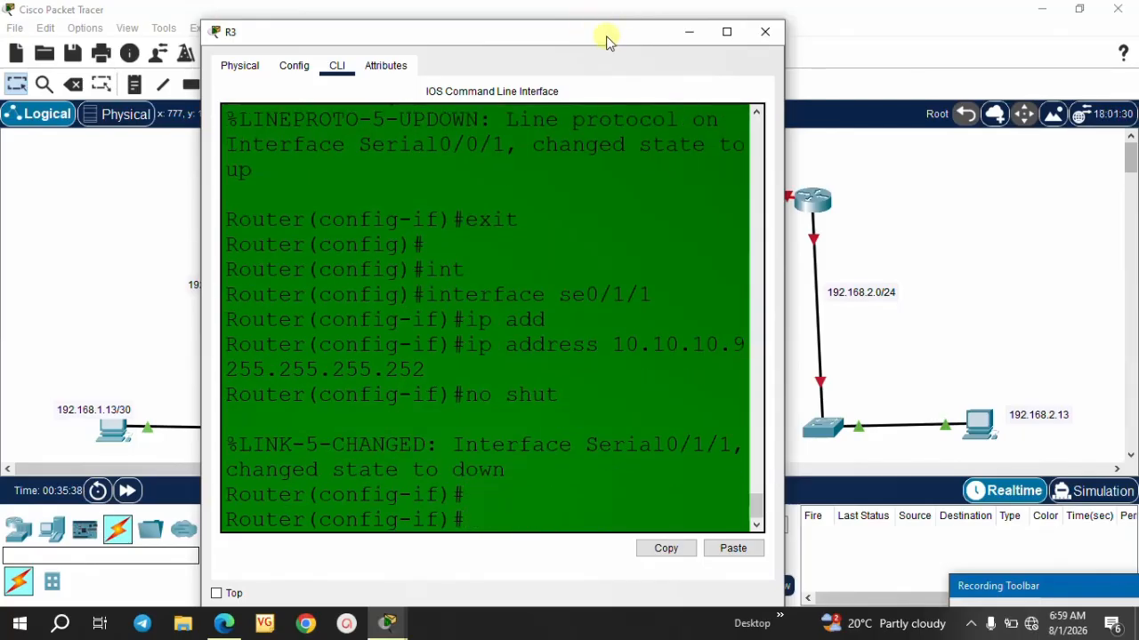
pyautogui.moveTo(607, 40)
pyautogui.mouseDown()
pyautogui.moveTo(583, 154)
pyautogui.moveTo(602, 367)
pyautogui.moveTo(625, 52)
pyautogui.mouseUp()
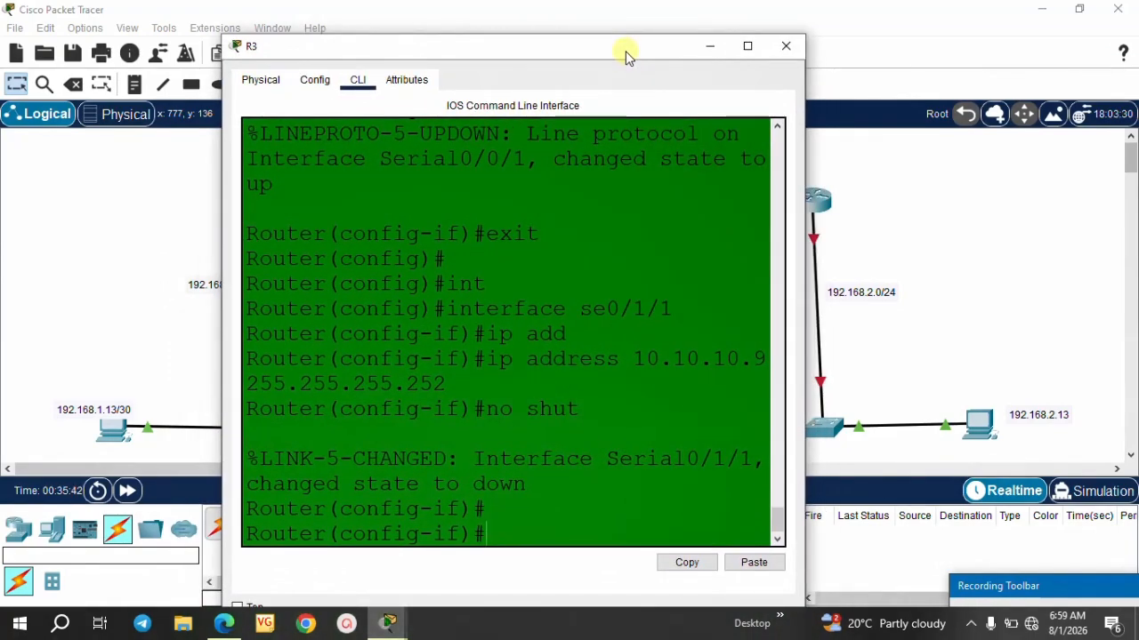
# Exit se0/1/1 interface configuration on R3 and save the running configuration with do wr.
pyautogui.write('exit')
pyautogui.press('Return')
pyautogui.press('Return')
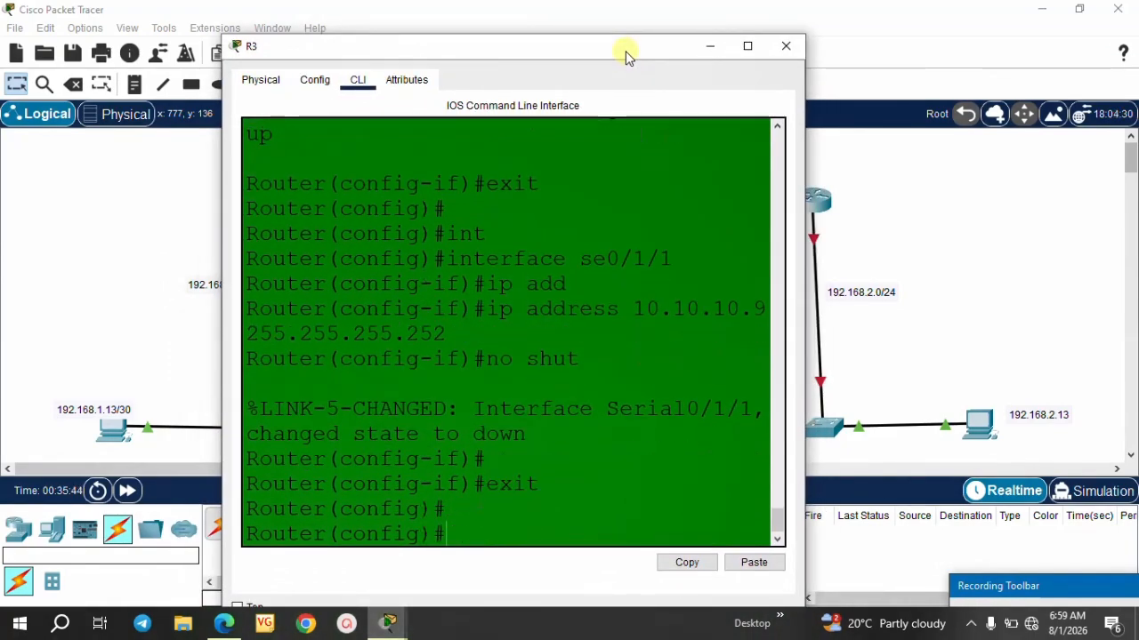
pyautogui.write('do wr')
pyautogui.press('Return')
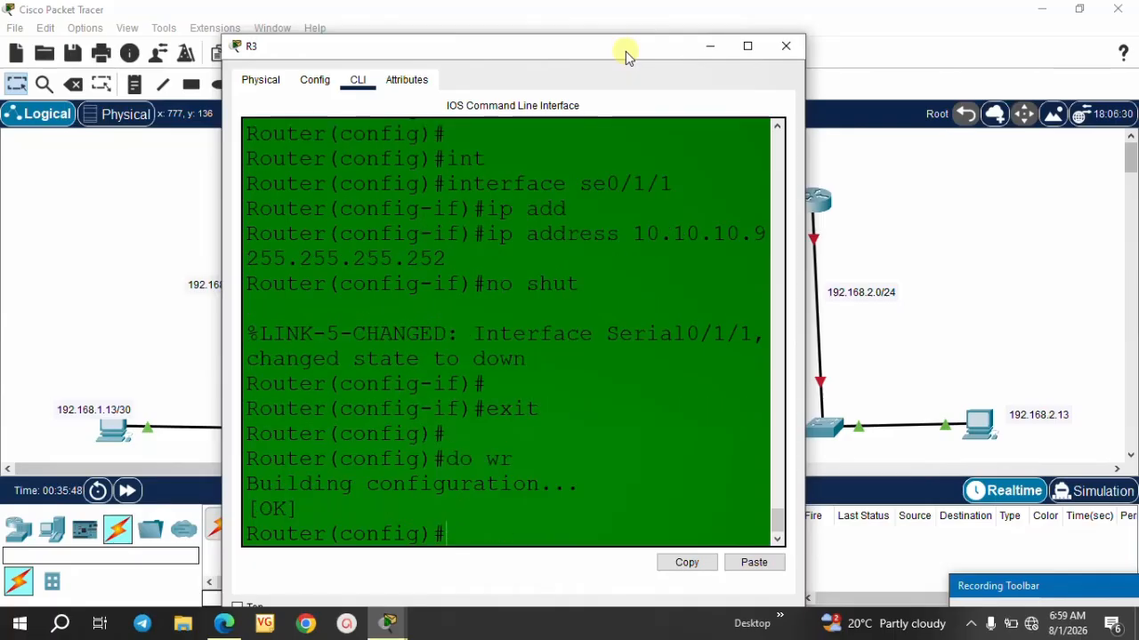
# Exit global configuration mode, end the R3 console session and close R3's window.
pyautogui.write('exit')
pyautogui.press('Return')
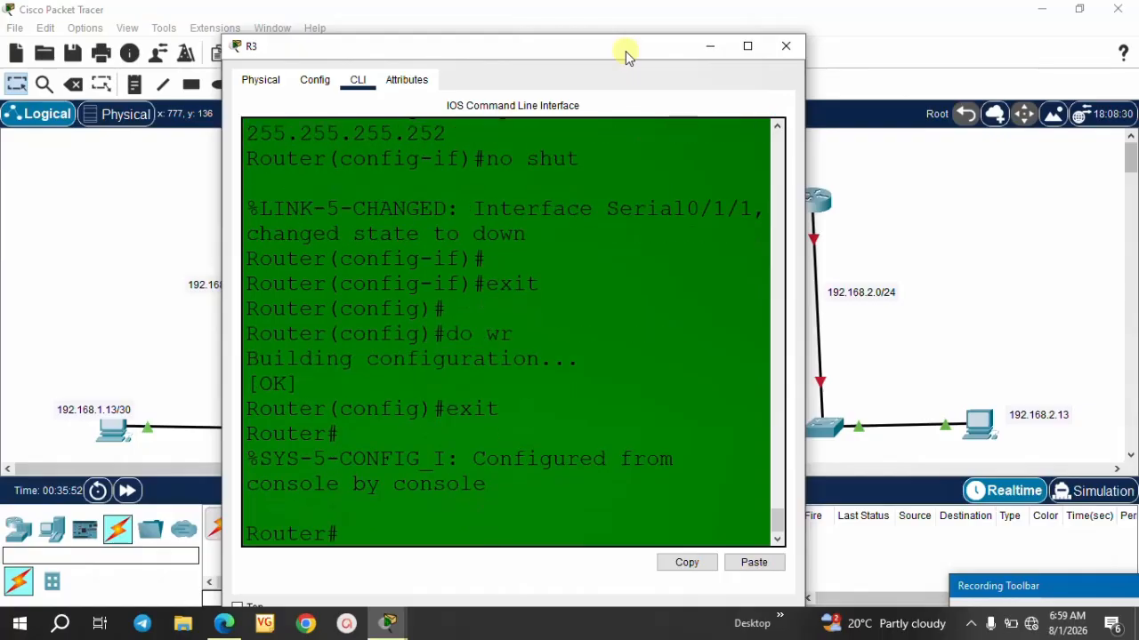
pyautogui.write('exit')
pyautogui.press('Return')
pyautogui.press('Return')
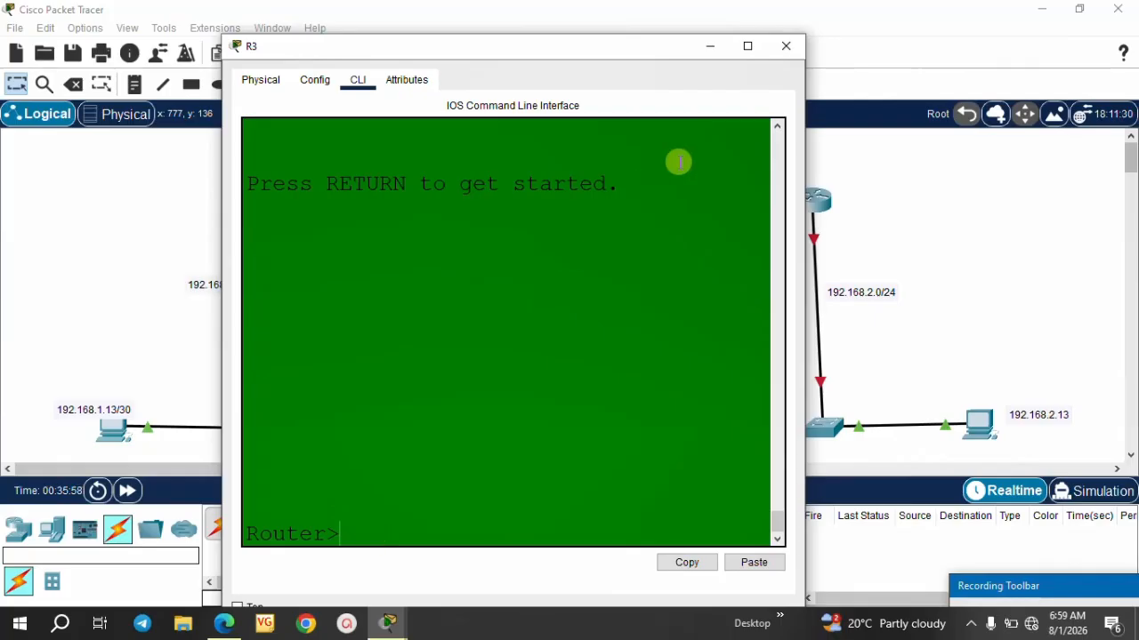
pyautogui.click(781, 46)
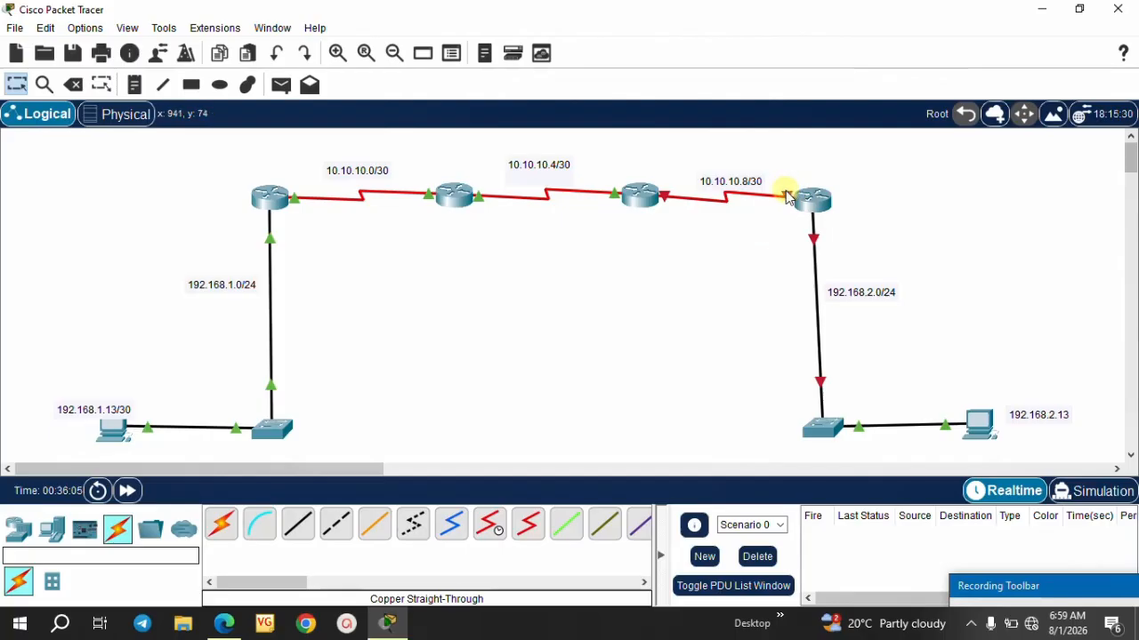
# Check R4's port on the 10.10.10.8/30 link, open R4's command line and decline the initial configuration dialog.
pyautogui.moveTo(788, 198)
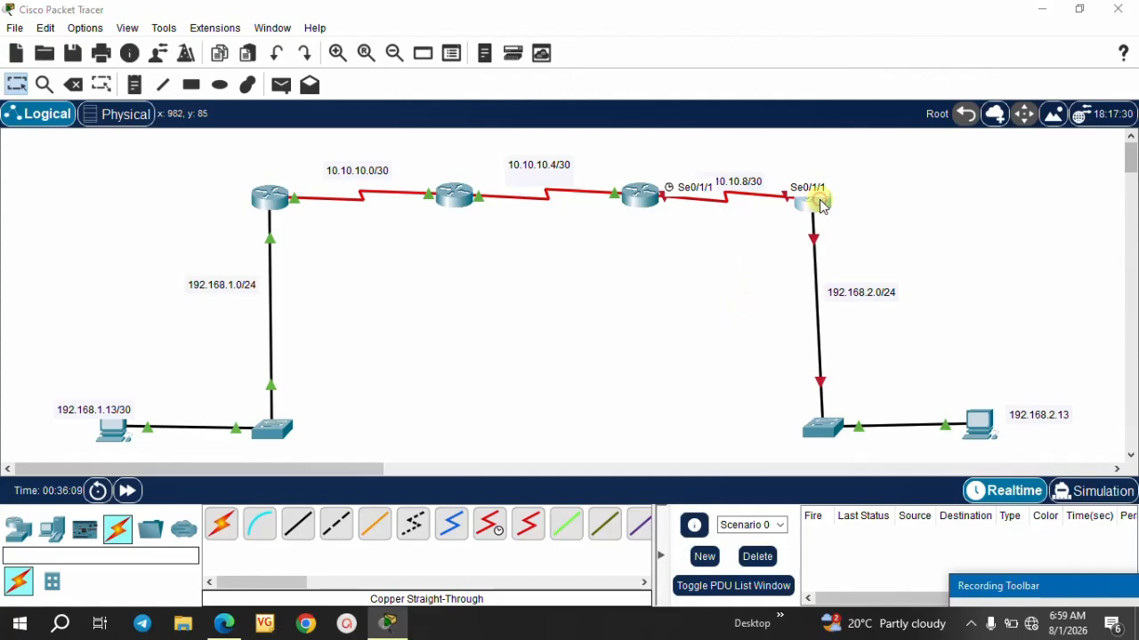
pyautogui.click(820, 205)
pyautogui.click(462, 64)
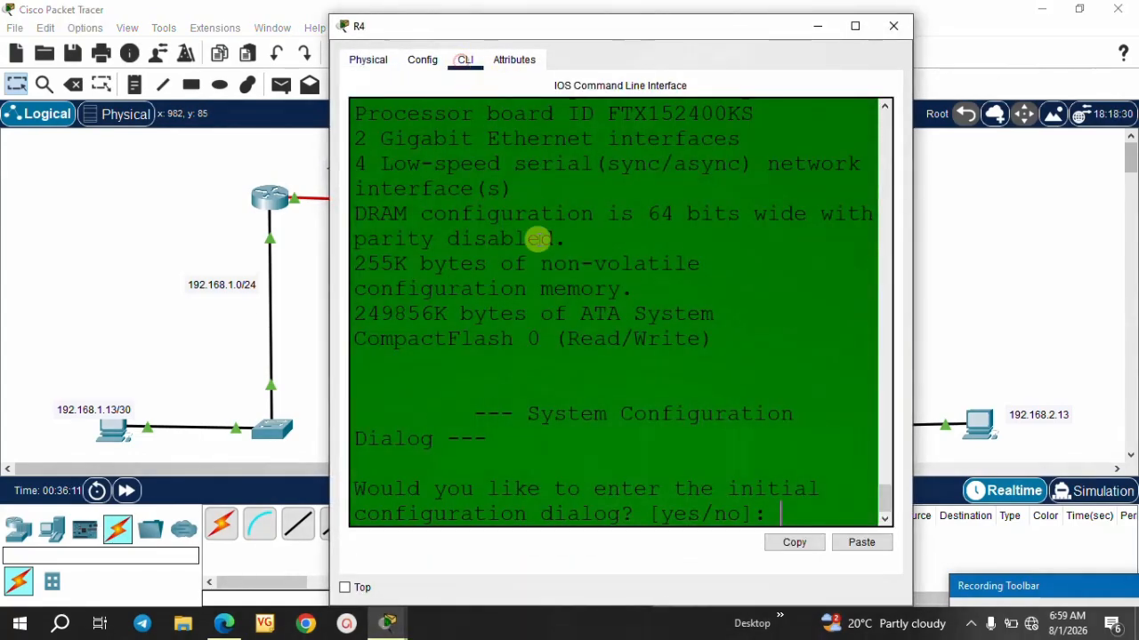
pyautogui.write('no')
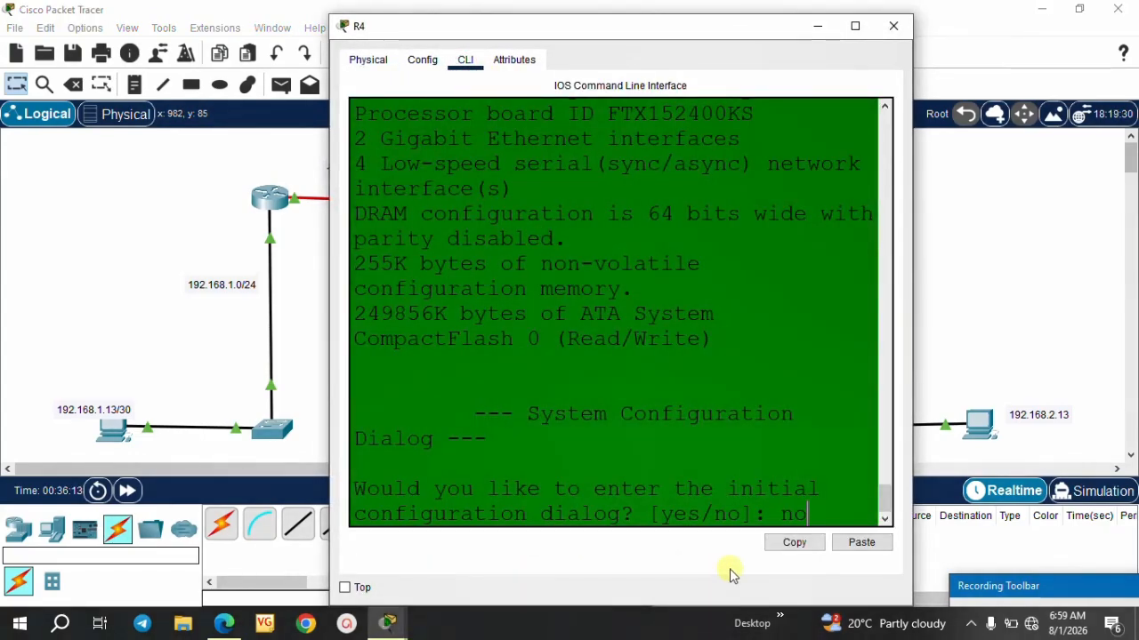
pyautogui.press('Return')
pyautogui.press('Return')
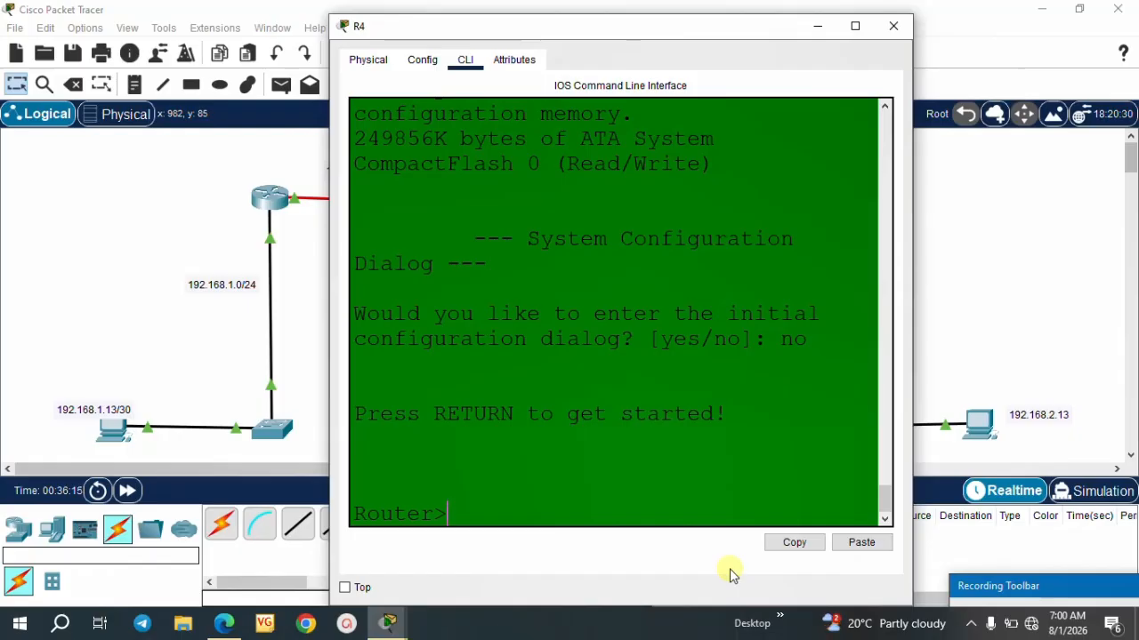
# Enter privileged and global configuration mode on the fourth router and set its hostname to R4.
pyautogui.write('en')
pyautogui.press('Return')
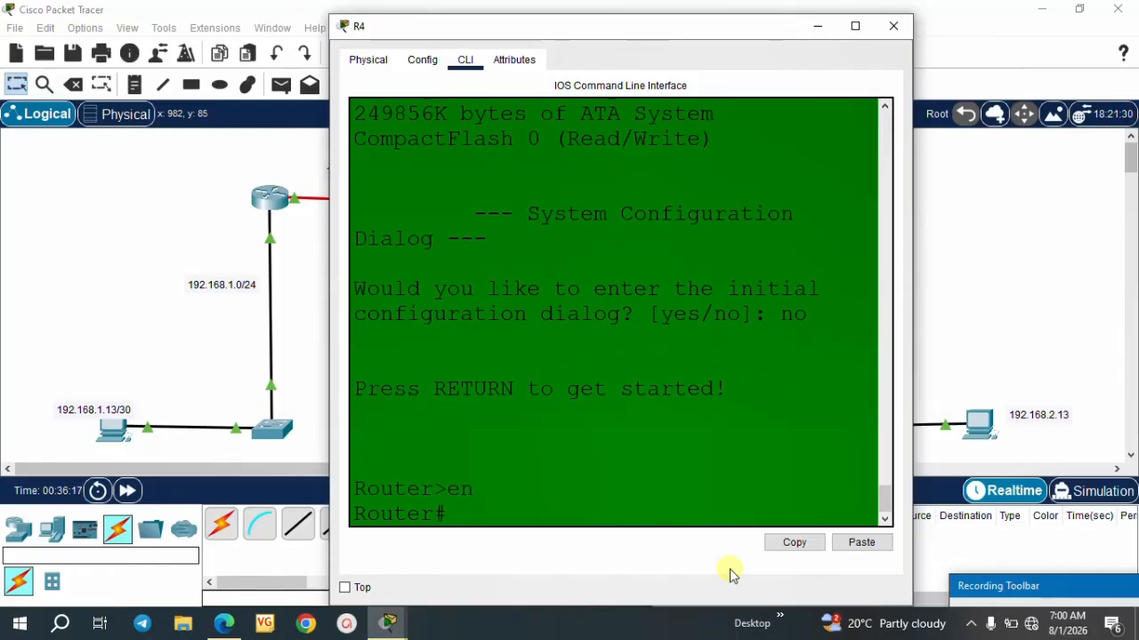
pyautogui.write('conf ')
pyautogui.write('t')
pyautogui.press('Return')
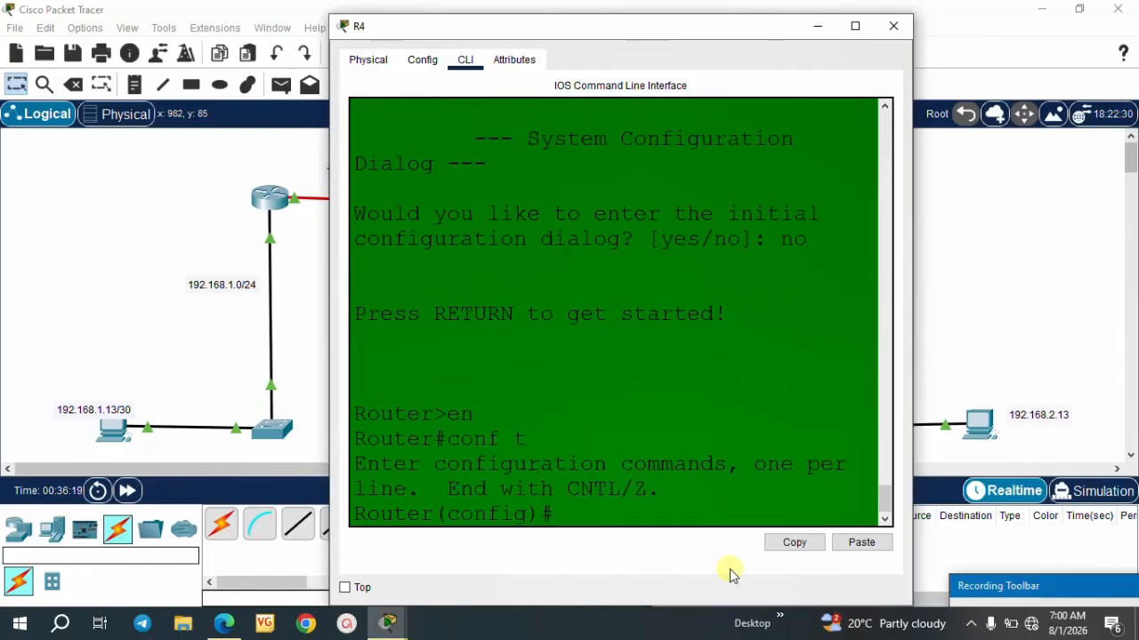
pyautogui.write('host R4')
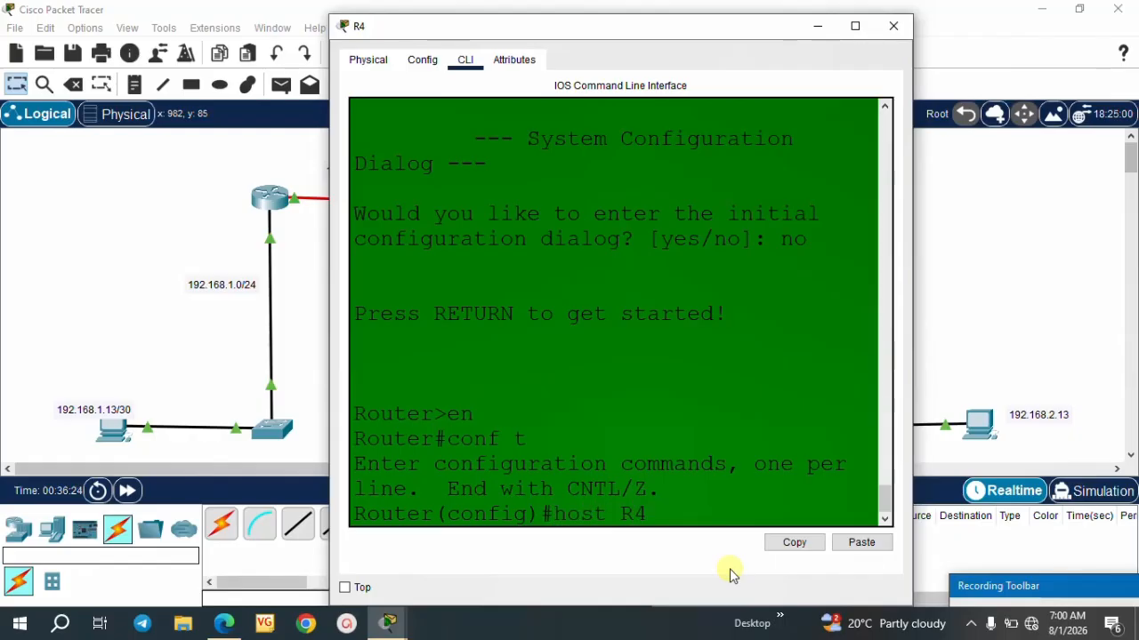
pyautogui.press('Return')
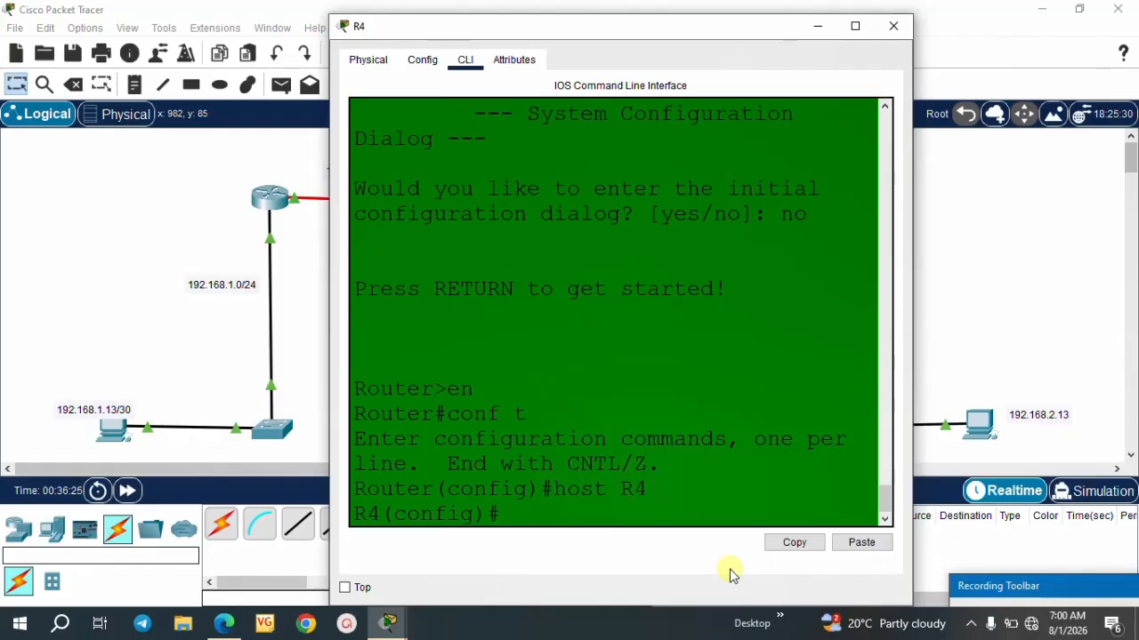
# Enter configuration mode for interface se0/1/1 on R4.
pyautogui.write('int')
pyautogui.press('Tab')
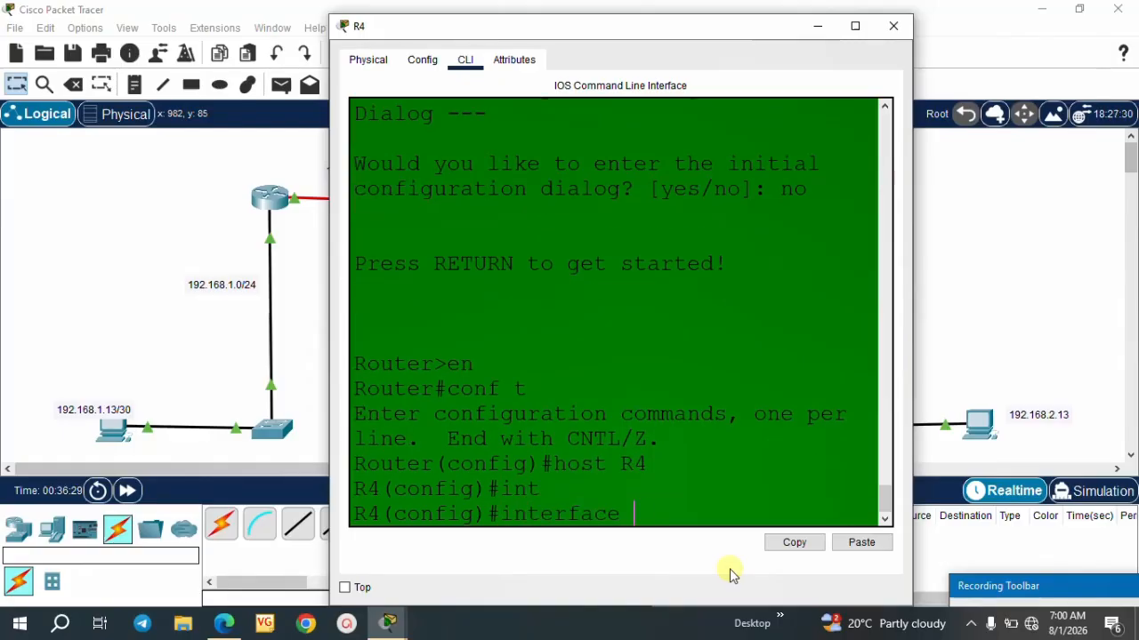
pyautogui.write('se0/')
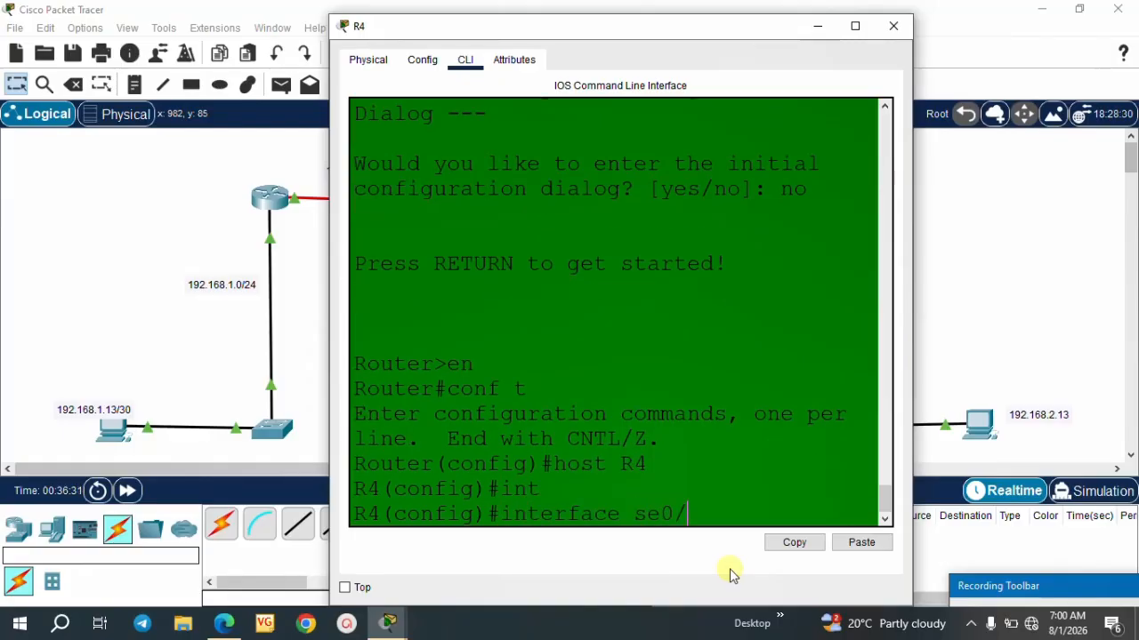
pyautogui.write('1/1')
pyautogui.press('Return')
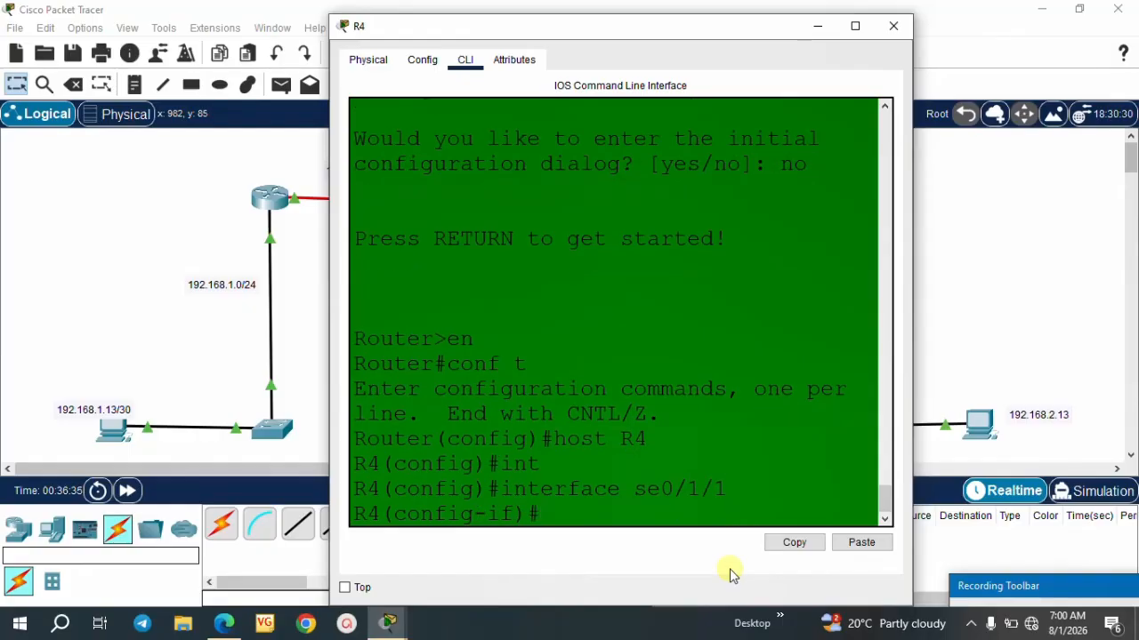
# Assign IP address 10.10.10.10 with mask 255.255.255.252 to R4's se0/1/1 interface and save the configuration with do wr.
pyautogui.write('ip ad')
pyautogui.press('Tab')
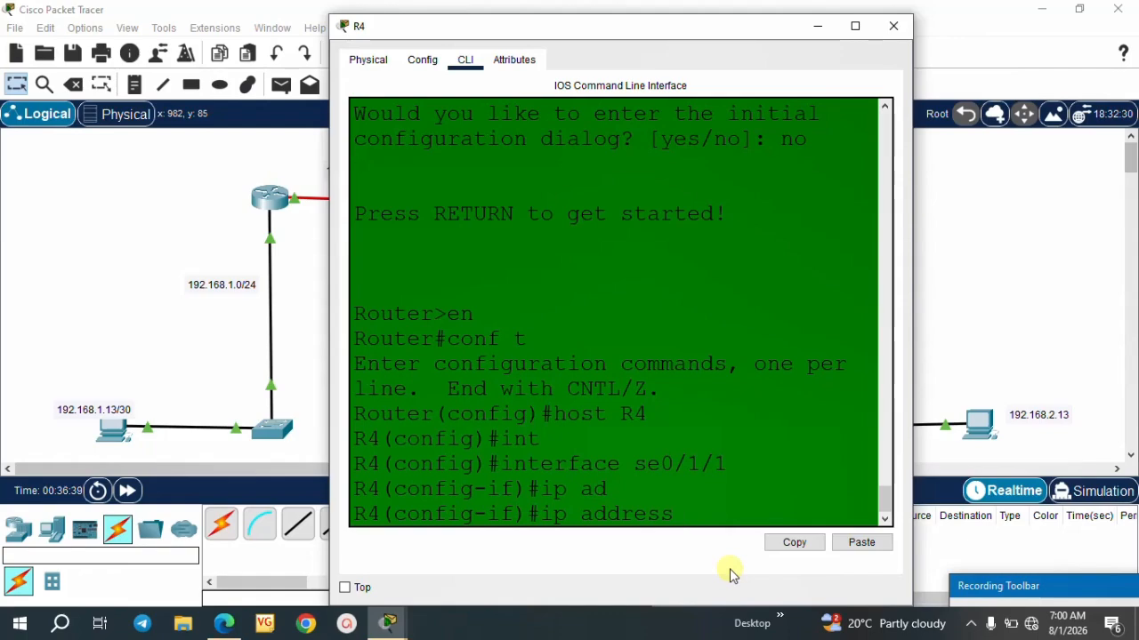
pyautogui.write('10.10.10.')
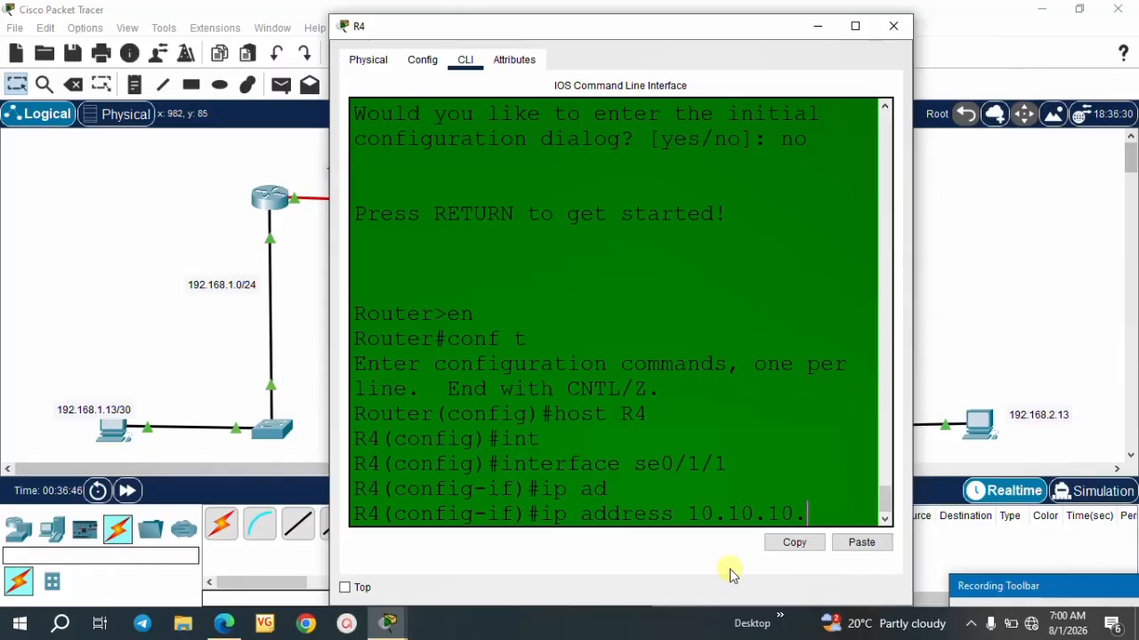
pyautogui.write('10 255.255')
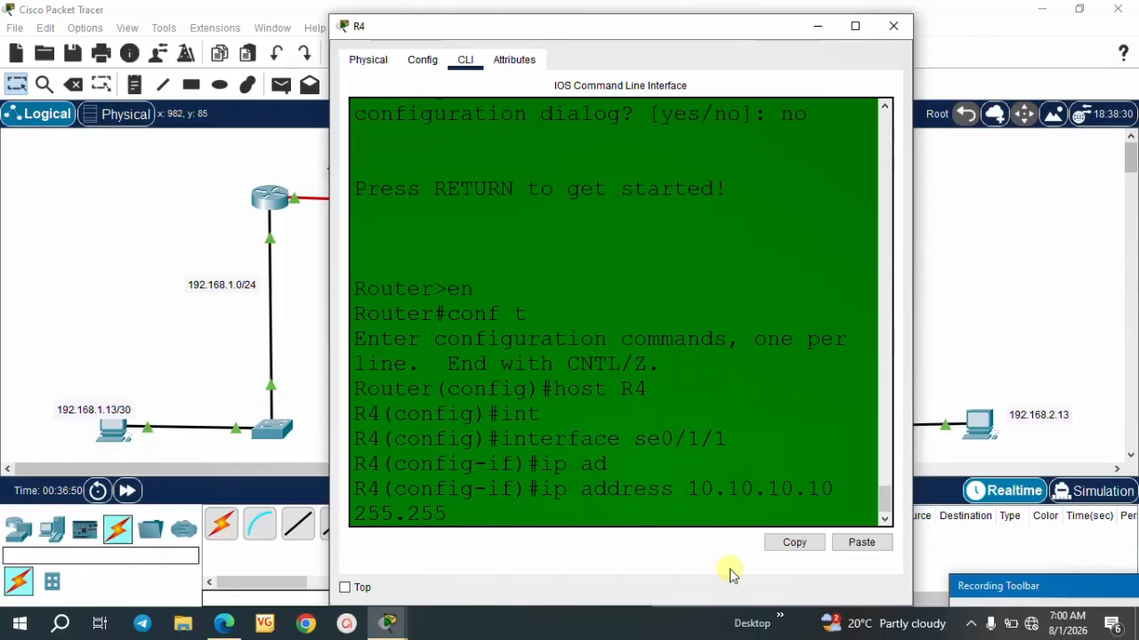
pyautogui.write('.255.252')
pyautogui.press('Return')
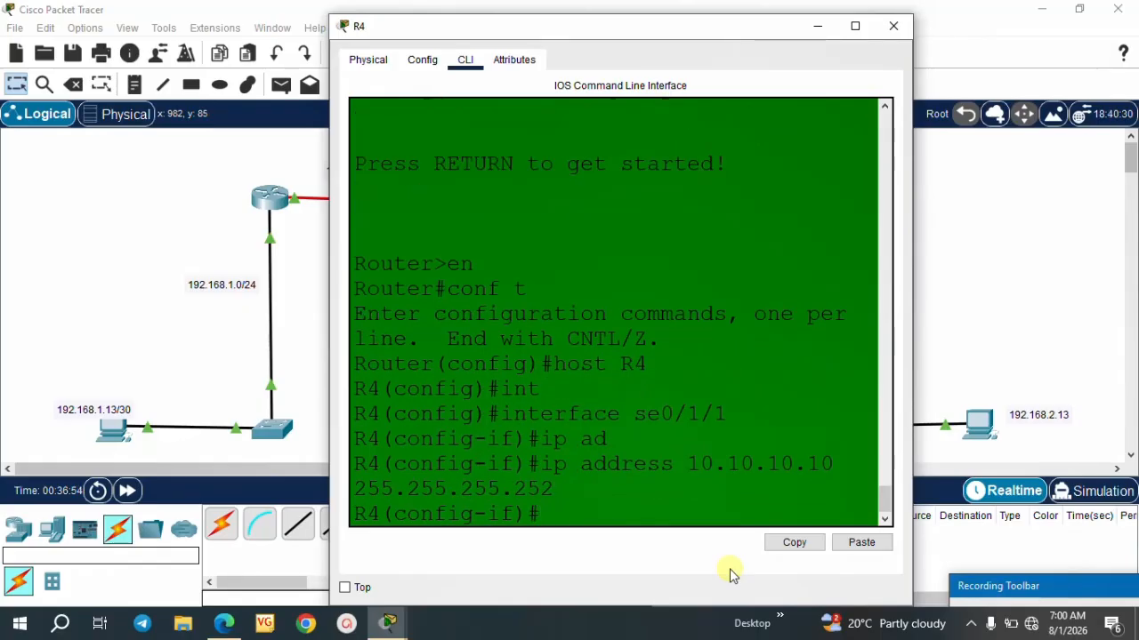
pyautogui.write('do wr')
pyautogui.press('Return')
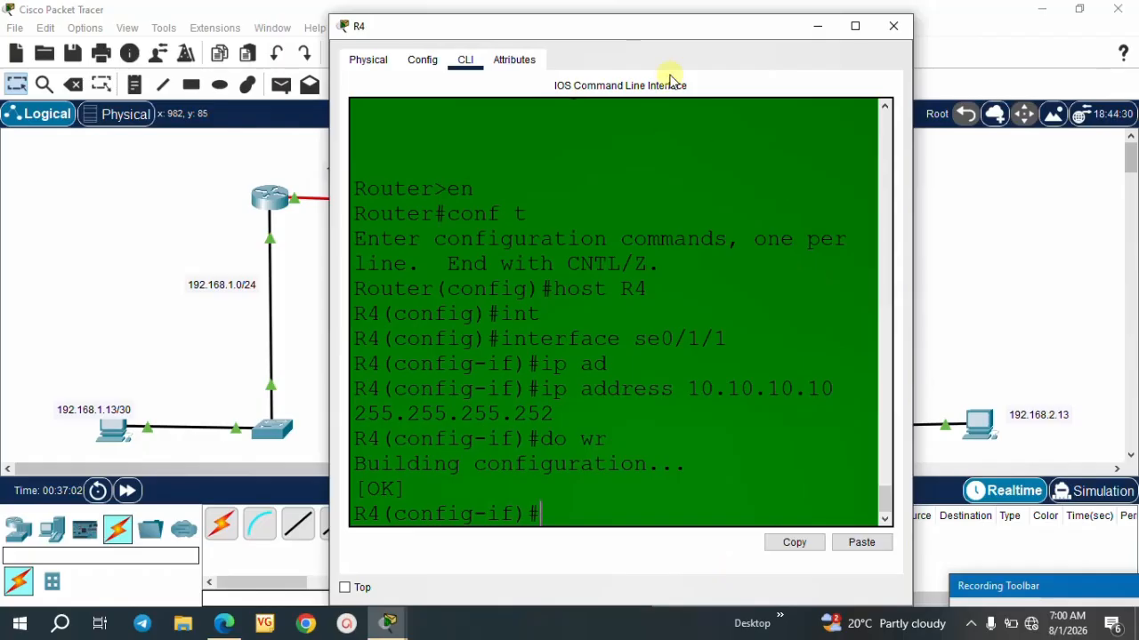
# Re-enter interface se0/1/1 on R4 and enable it with no shut.
pyautogui.moveTo(679, 32); pyautogui.dragTo(659, 65)
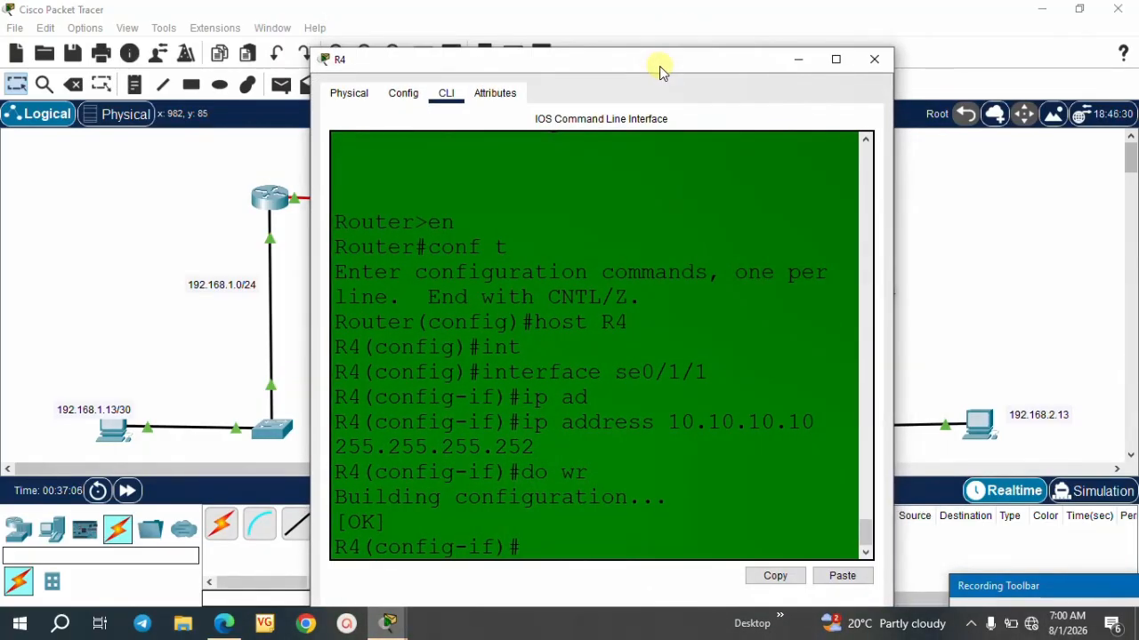
pyautogui.press('Up')
pyautogui.press('Up')
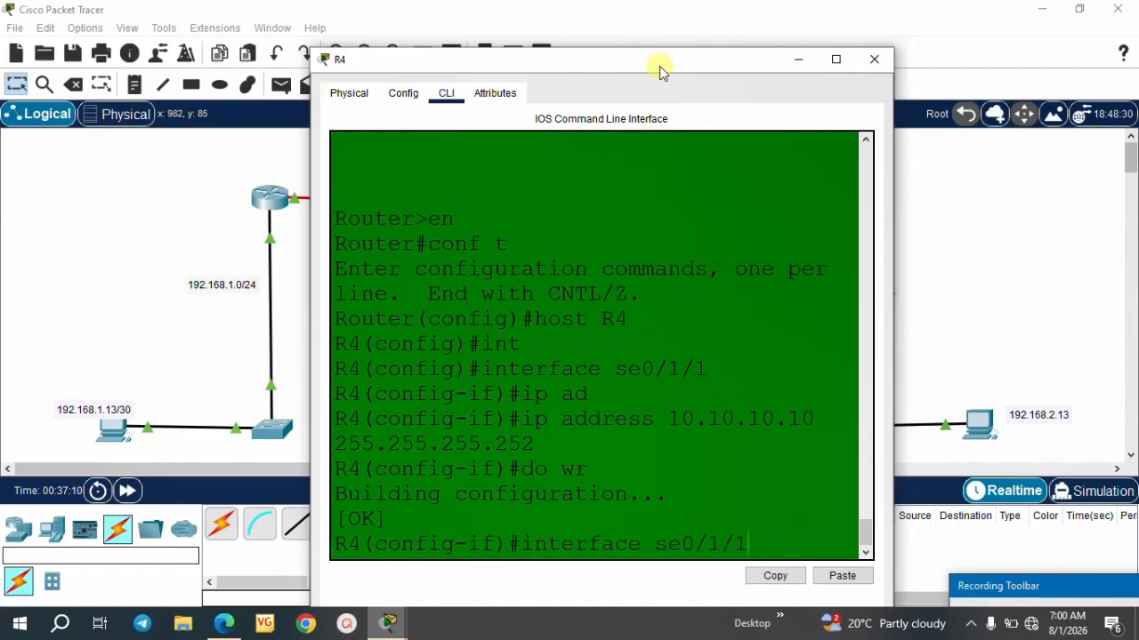
pyautogui.press('Return')
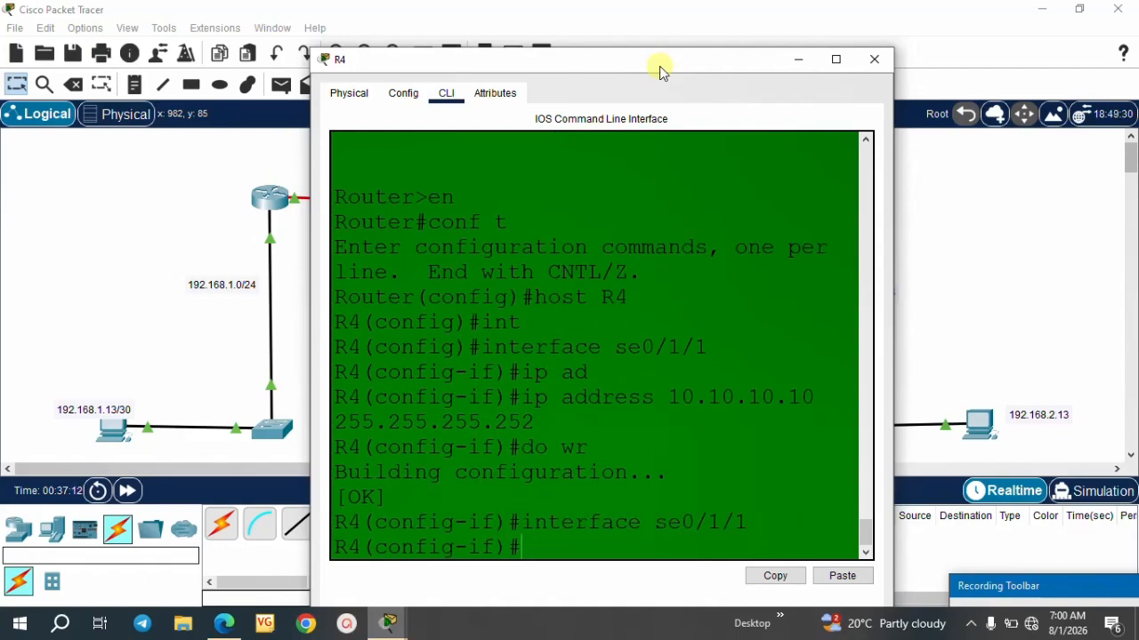
pyautogui.write('no shut')
pyautogui.press('Return')
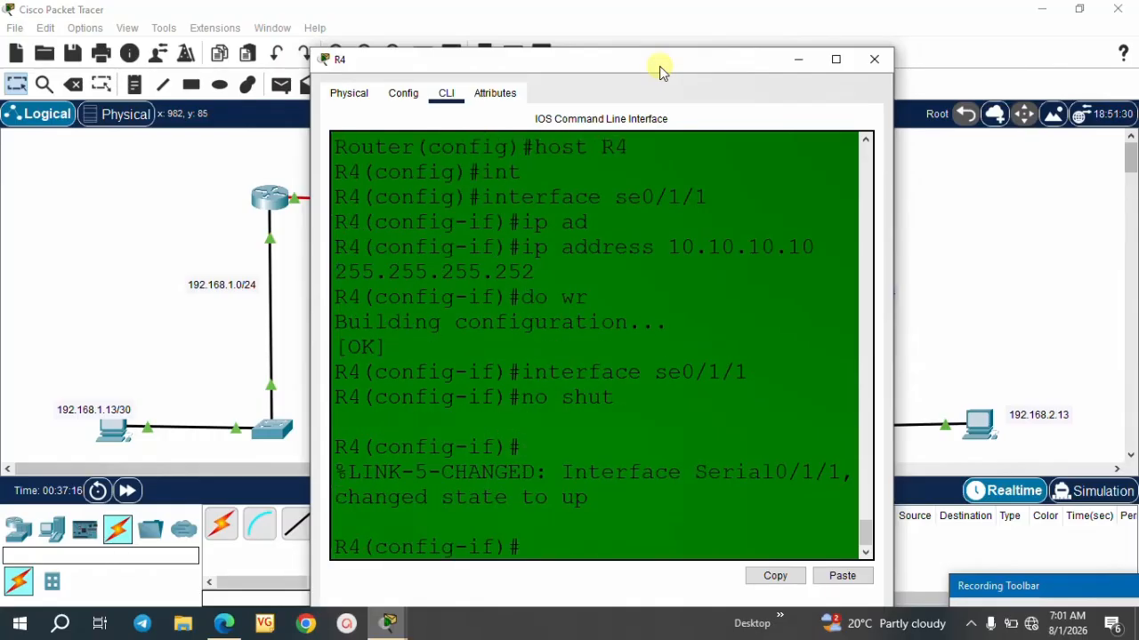
pyautogui.moveTo(704, 66); pyautogui.dragTo(608, 58)
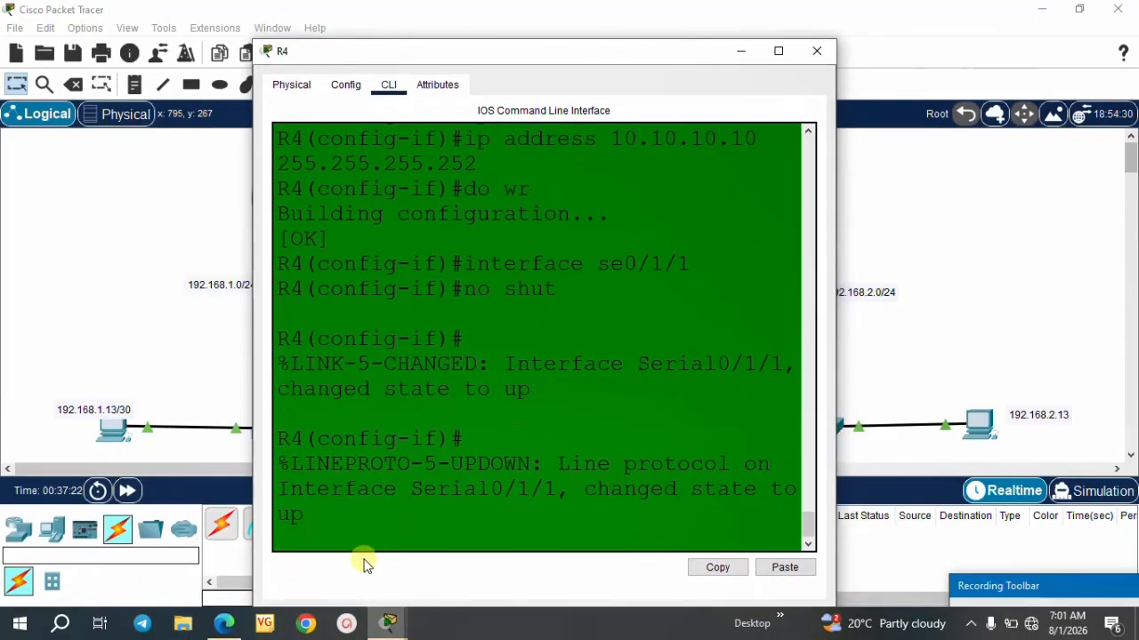
# Exit se0/1/1 interface configuration on R4 to return to global configuration mode.
pyautogui.click(339, 508)
pyautogui.press('Return')
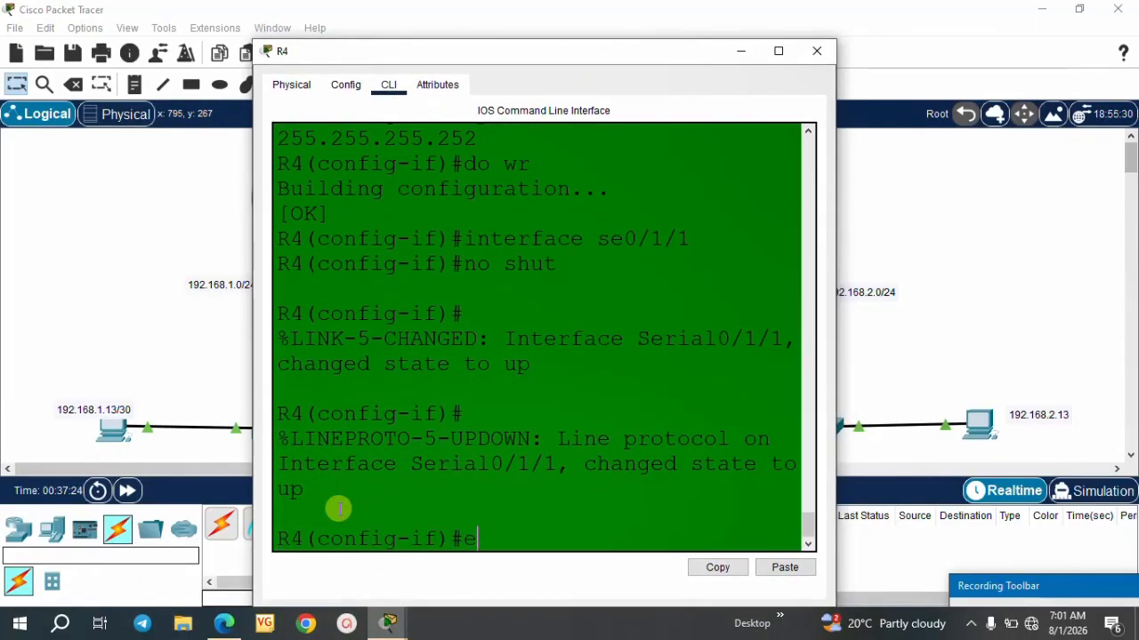
pyautogui.press('Return')
pyautogui.press('Return')
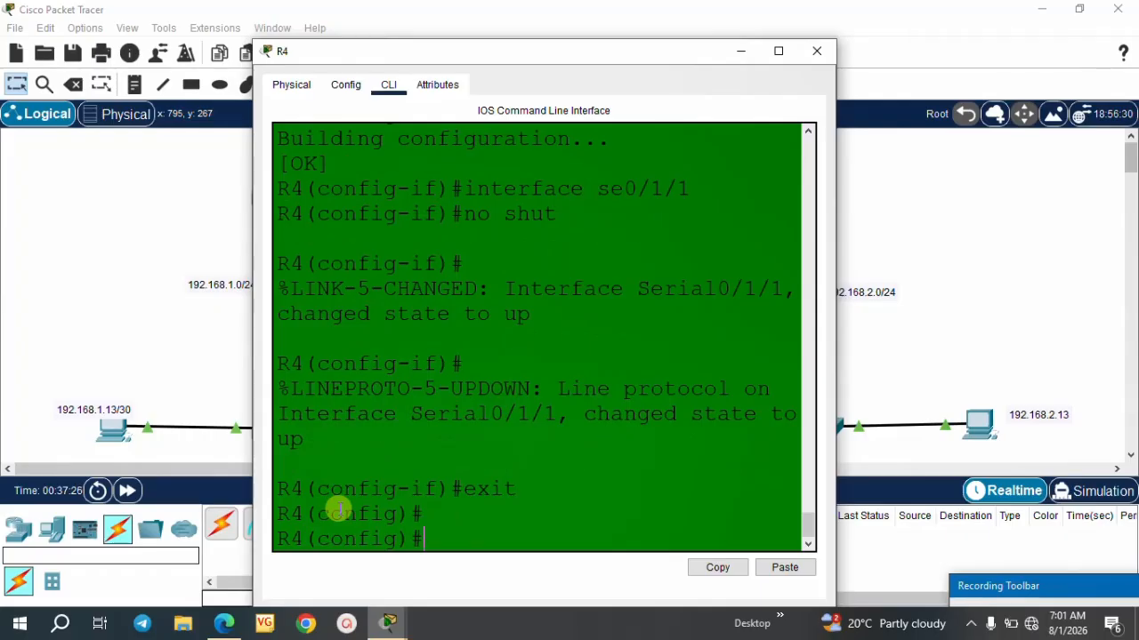
# Assign IP address 192.168.2.1 with mask 255.255.255.0 to R4's gig0/0 interface.
pyautogui.moveTo(572, 53); pyautogui.dragTo(335, 100)
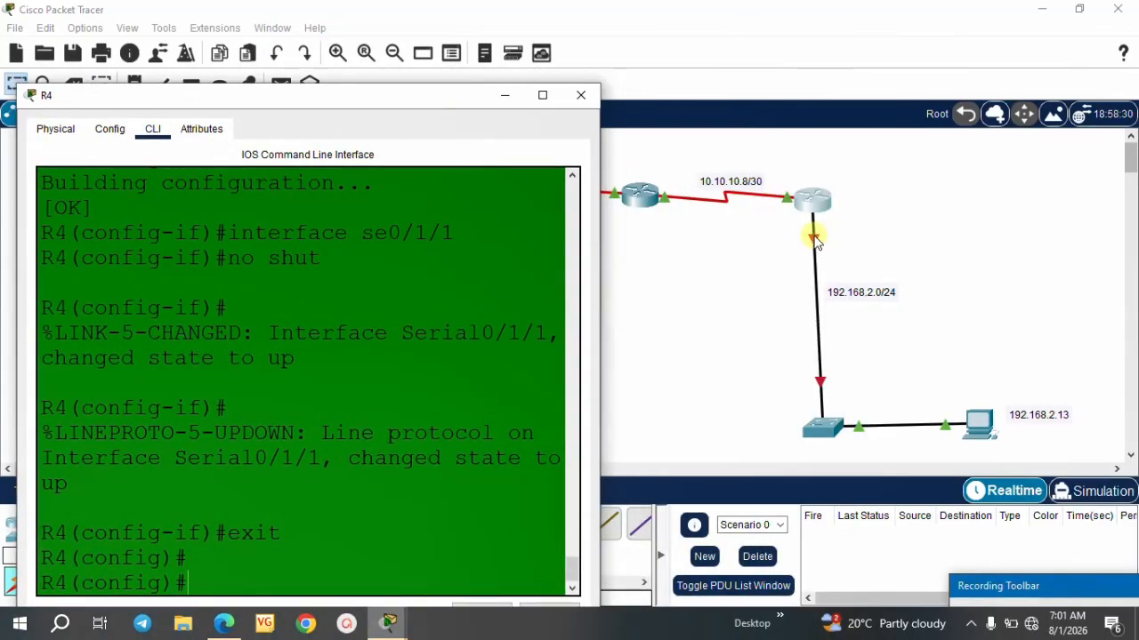
pyautogui.moveTo(408, 98); pyautogui.dragTo(566, 7)
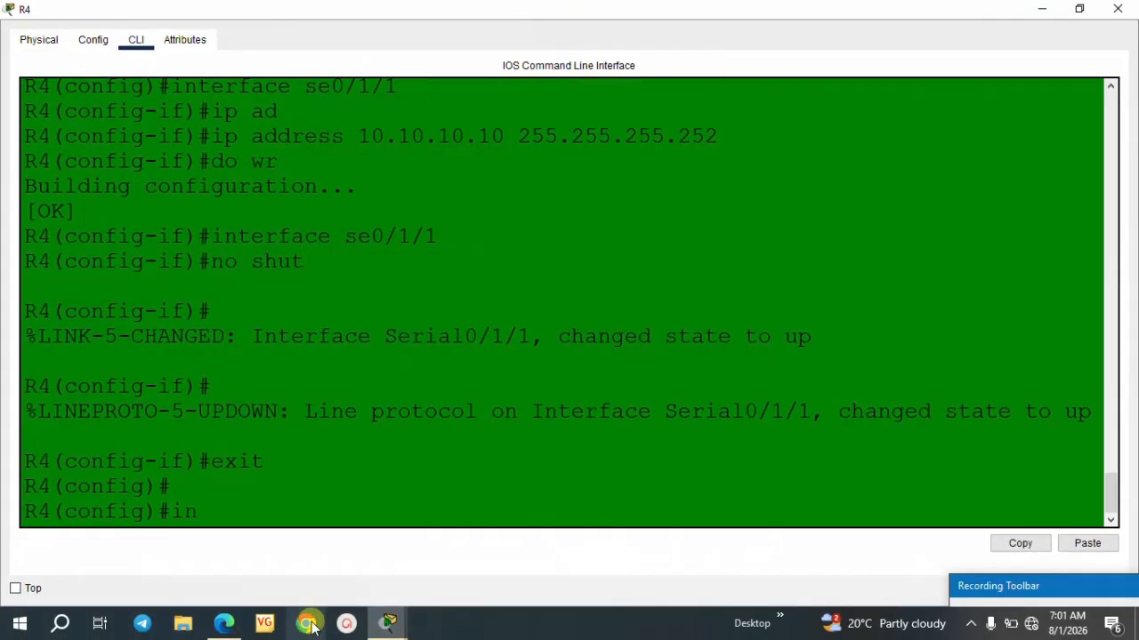
pyautogui.write('t')
pyautogui.press('Tab')
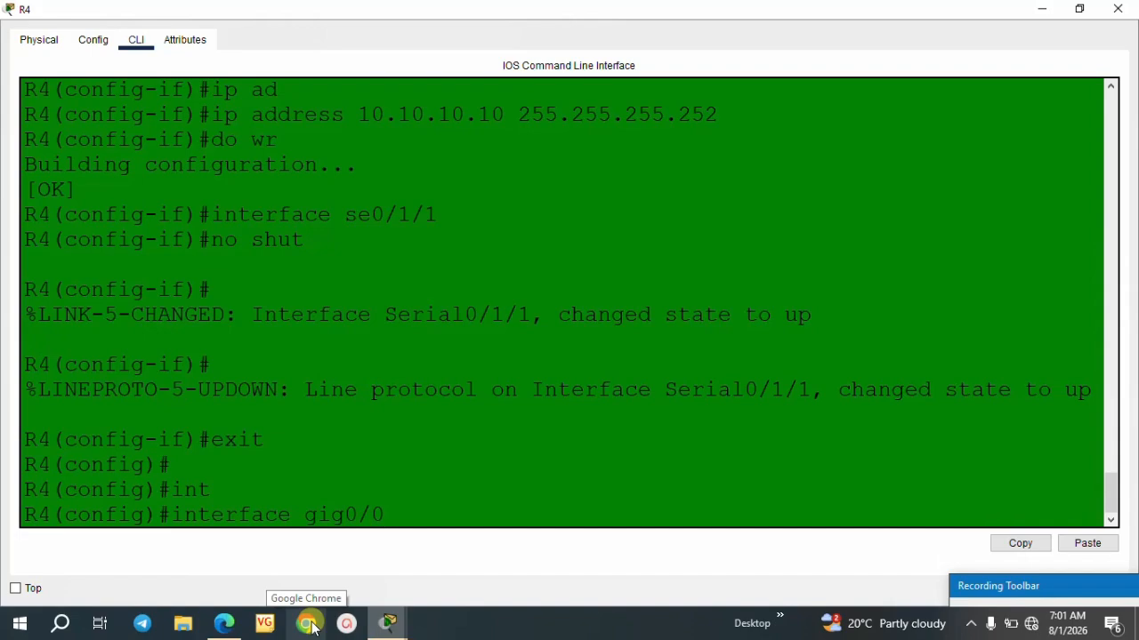
pyautogui.press('Return')
pyautogui.write('ip ')
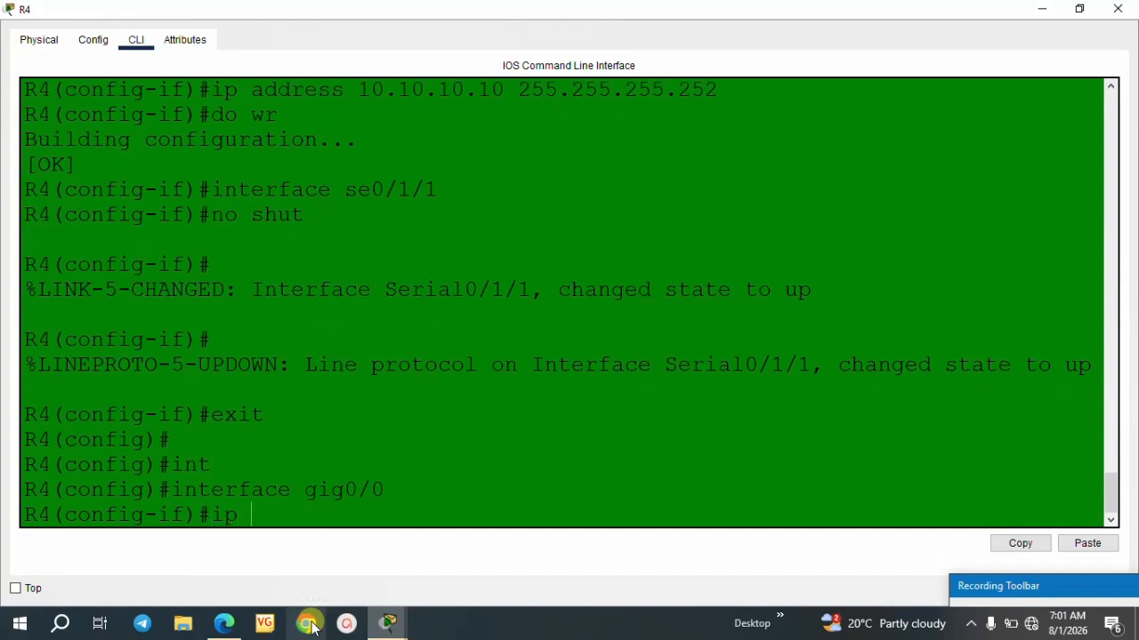
pyautogui.write('add')
pyautogui.press('Tab')
pyautogui.write('19')
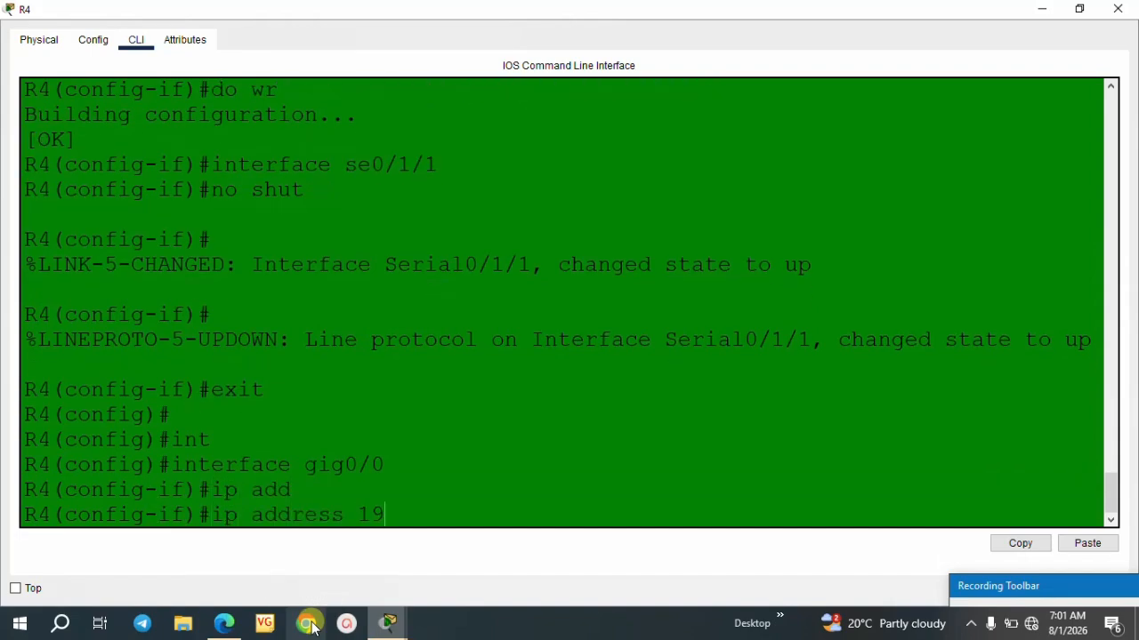
pyautogui.write('2.168.2.1 255')
pyautogui.write('.255.255.0')
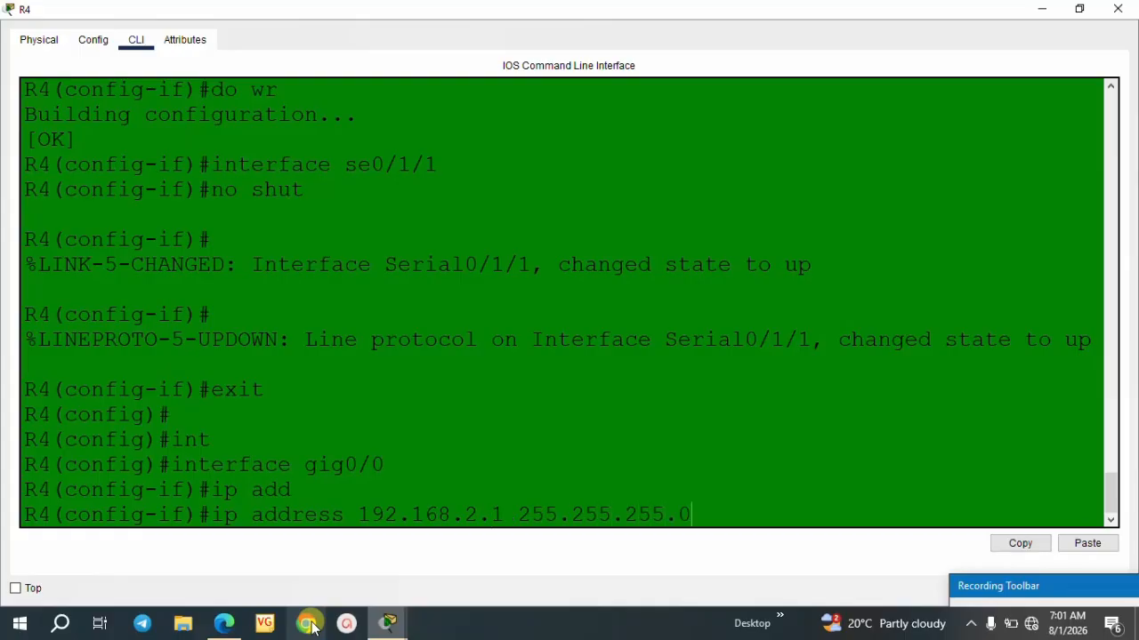
pyautogui.press('Return')
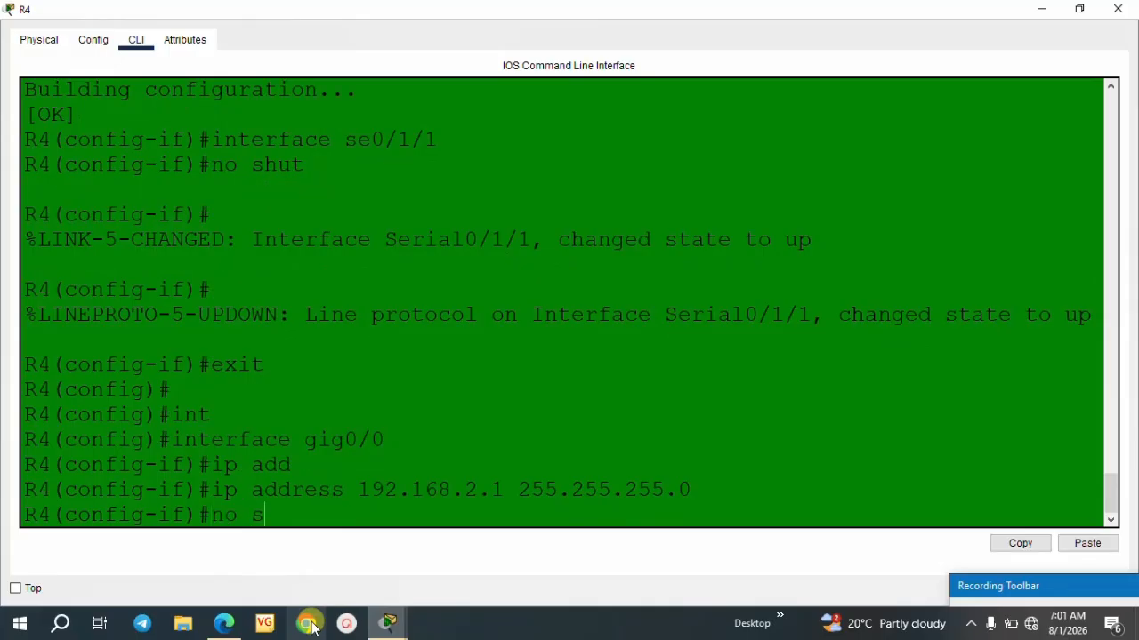
# Enable R4's gig0/0 interface with no shut, save the configuration with do wr, and close the R4 window.
pyautogui.press('Return')
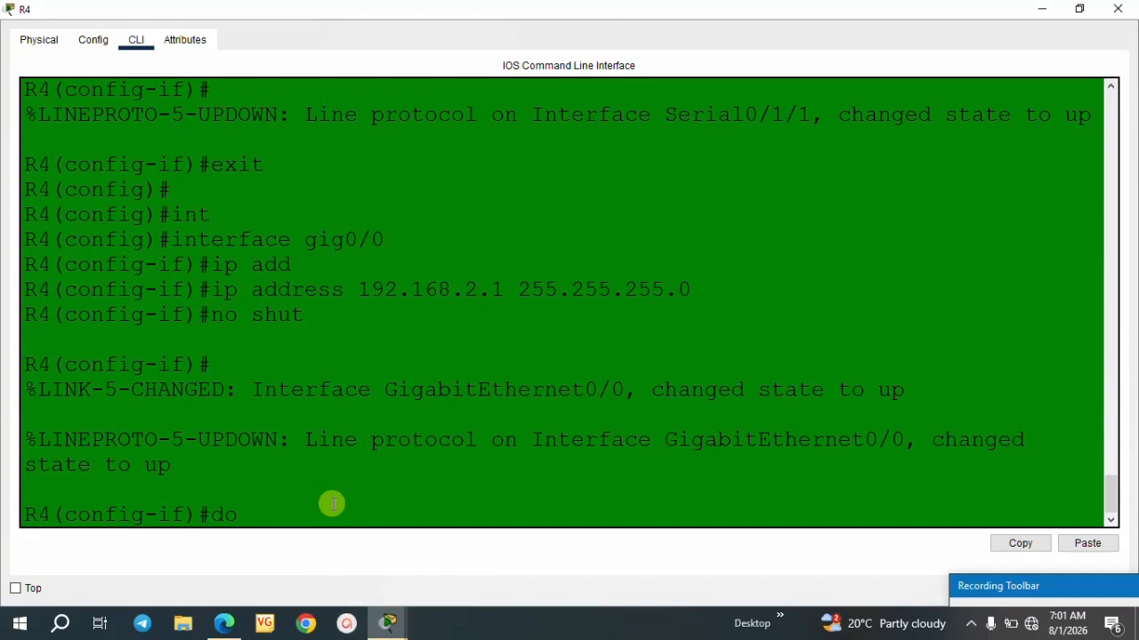
pyautogui.press('Return')
pyautogui.press('Return')
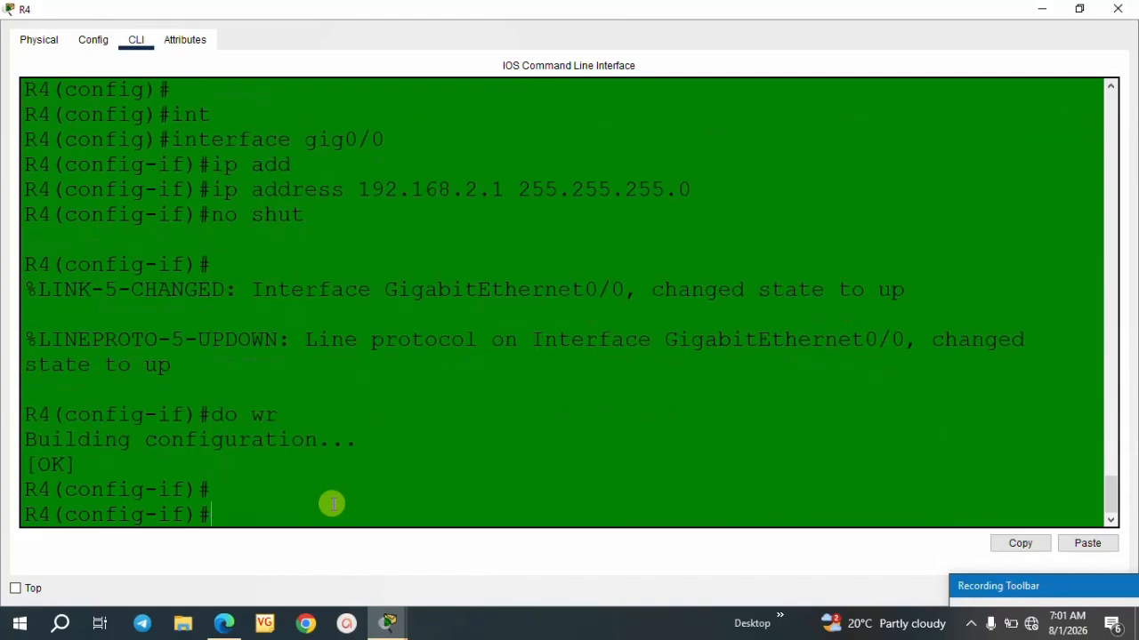
pyautogui.click(1123, 11)
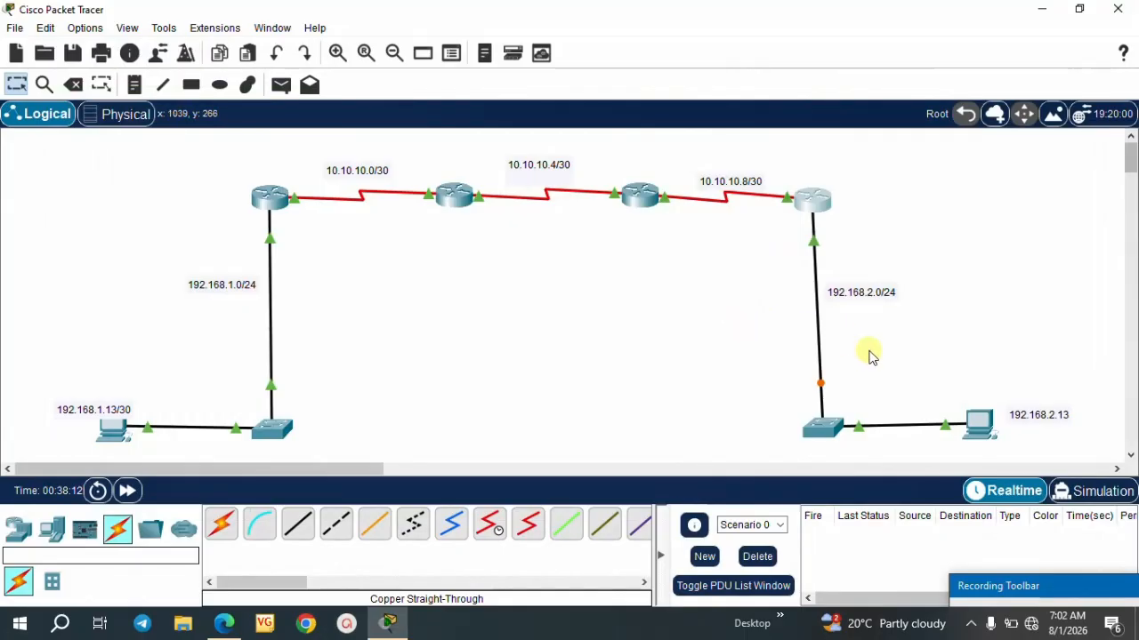
# Configure PC1 with static IPv4 address 192.168.2.13, subnet mask 255.255.255.0 and default gateway 192.168.2.1.
pyautogui.click(979, 423)
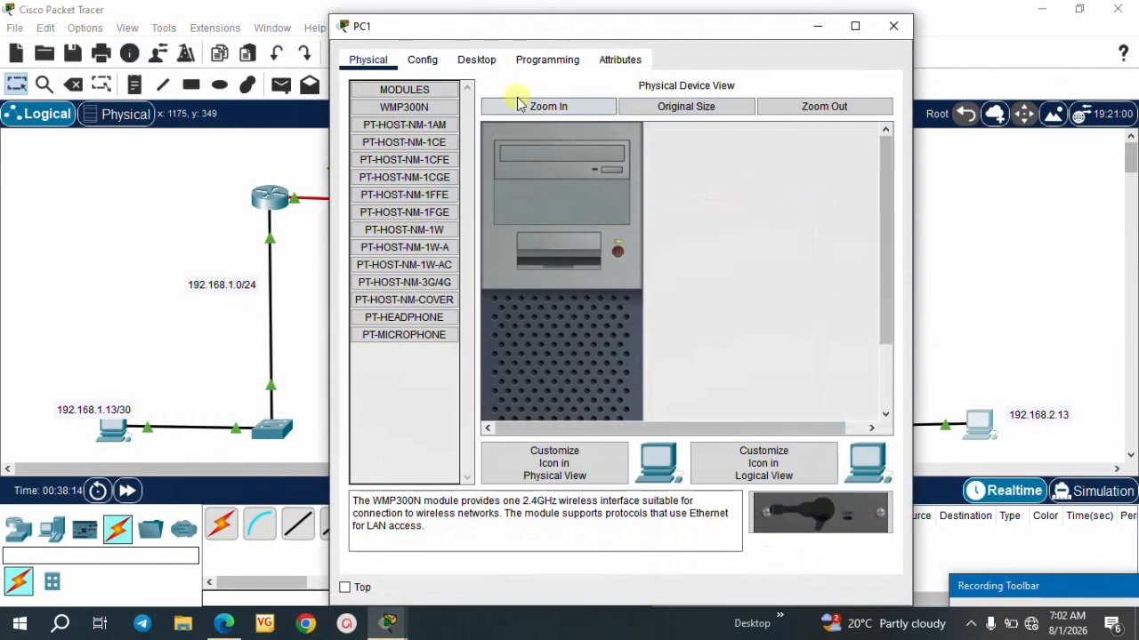
pyautogui.click(476, 60)
pyautogui.click(400, 124)
pyautogui.click(595, 178)
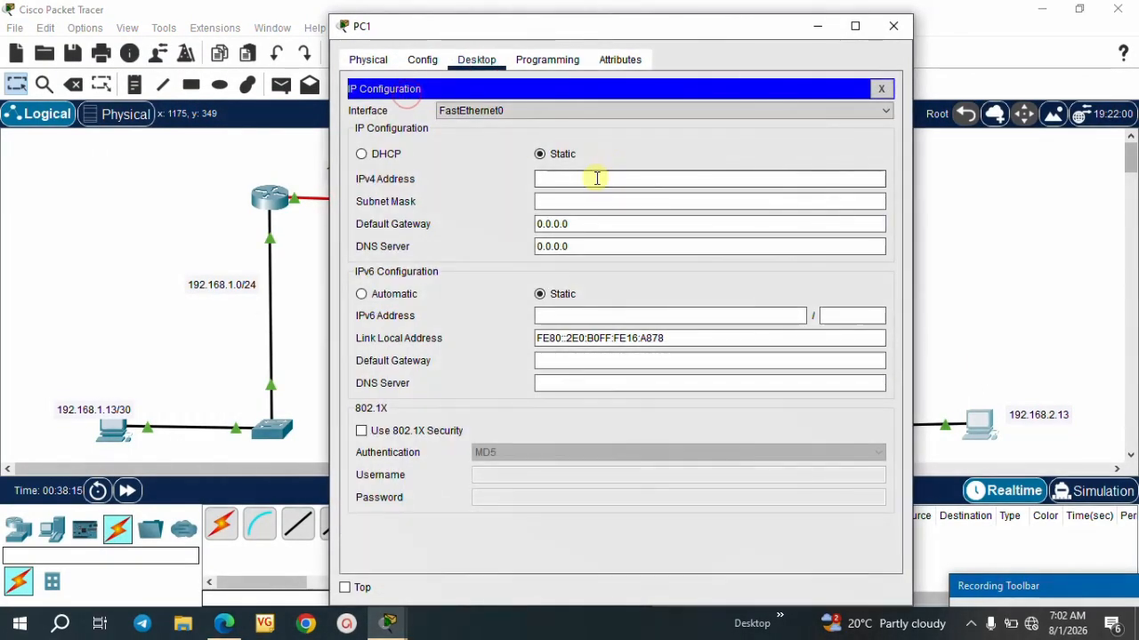
pyautogui.write('192.168.2')
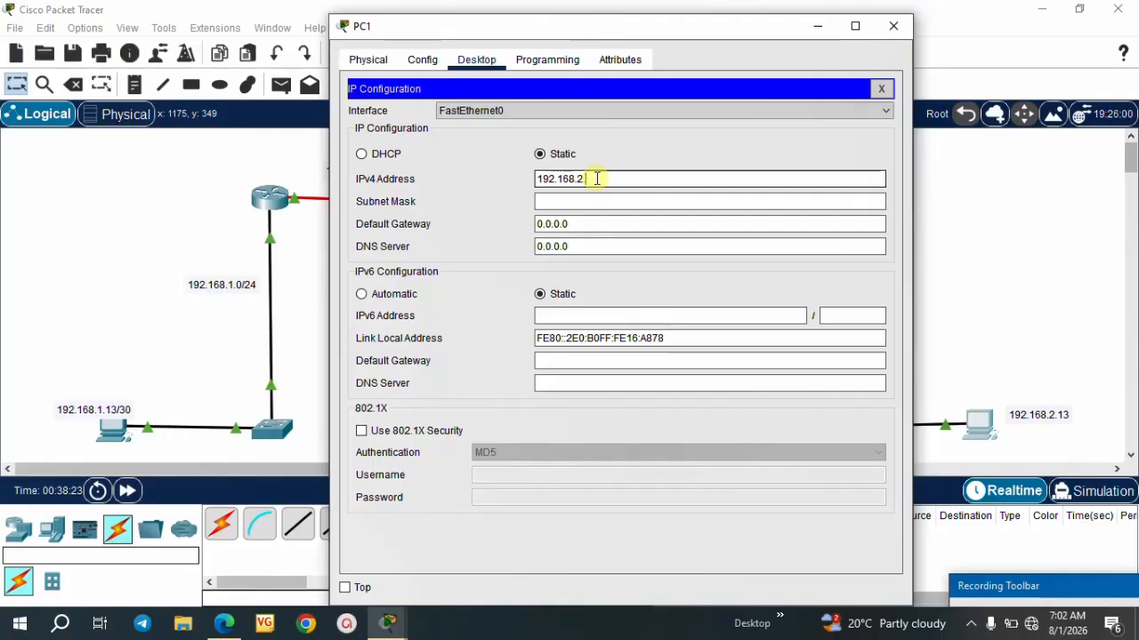
pyautogui.write('.13')
pyautogui.click(593, 201)
pyautogui.click(580, 224)
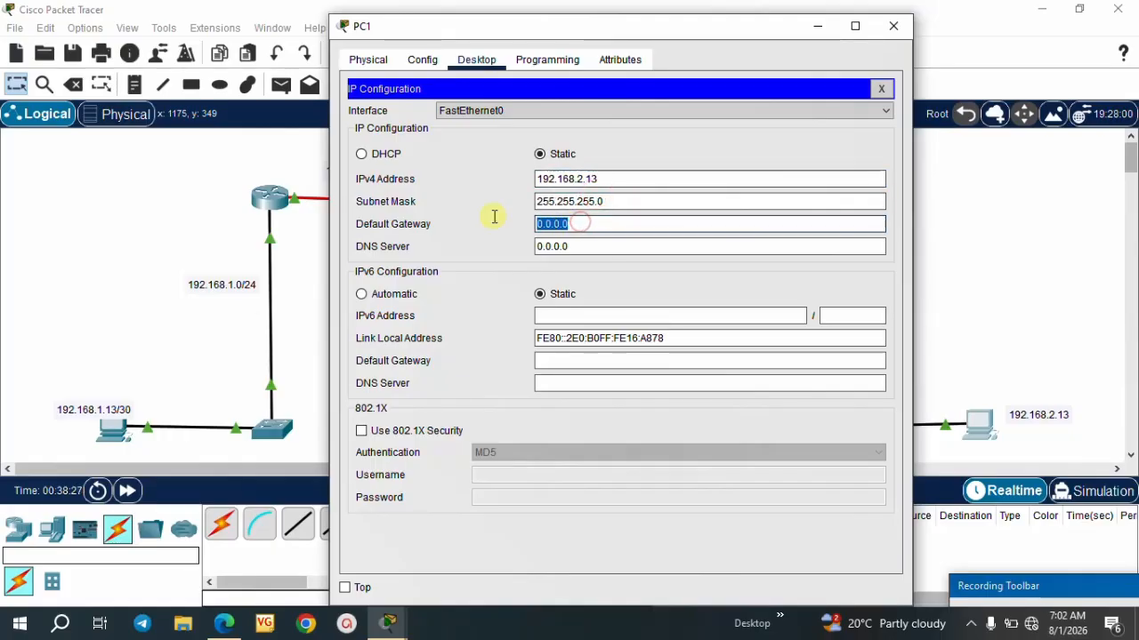
pyautogui.write('192.168.2.1')
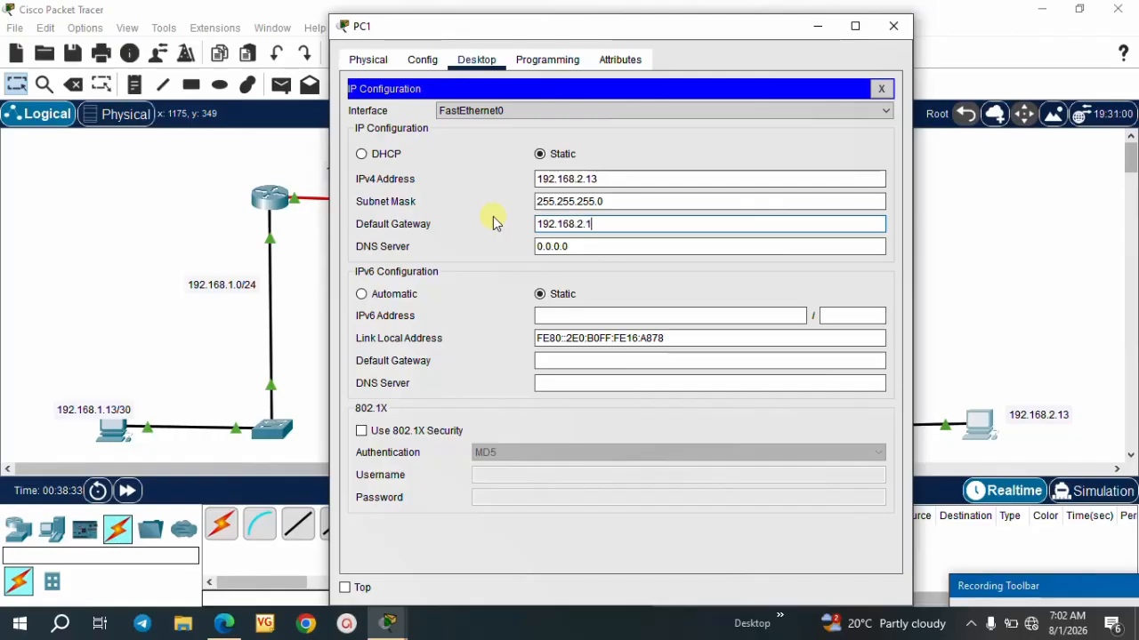
pyautogui.click(893, 26)
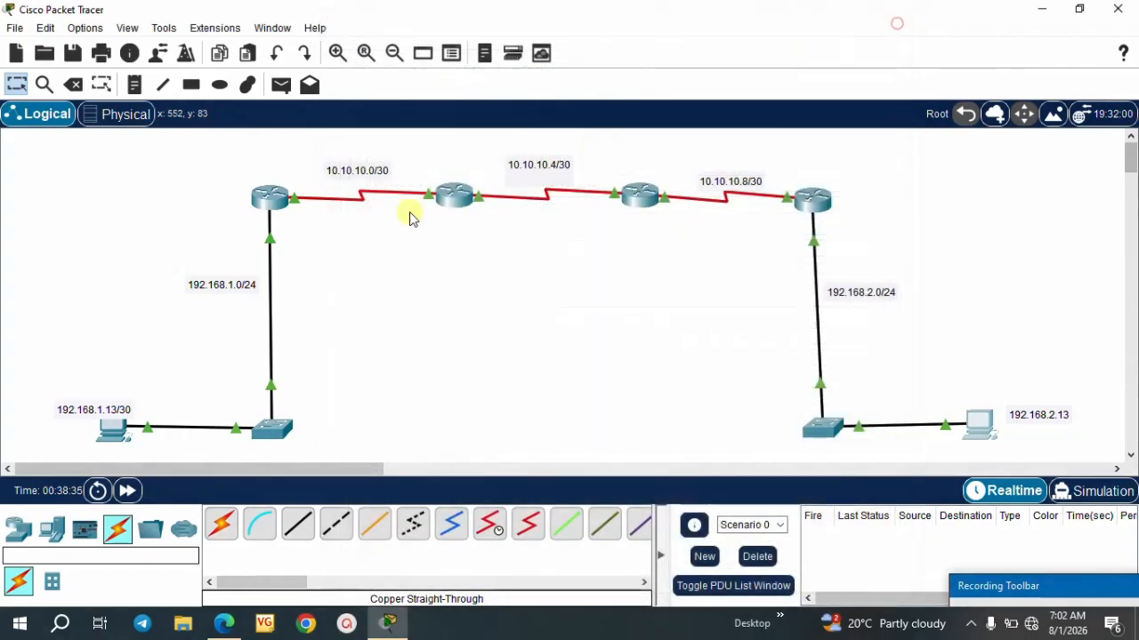
# Move the 192.168.1.13/30 label clear of PC0 and set PC0's static IPv4 address to 192.168.1.13.
pyautogui.moveTo(113, 408); pyautogui.dragTo(110, 385)
pyautogui.click(115, 428)
pyautogui.click(474, 58)
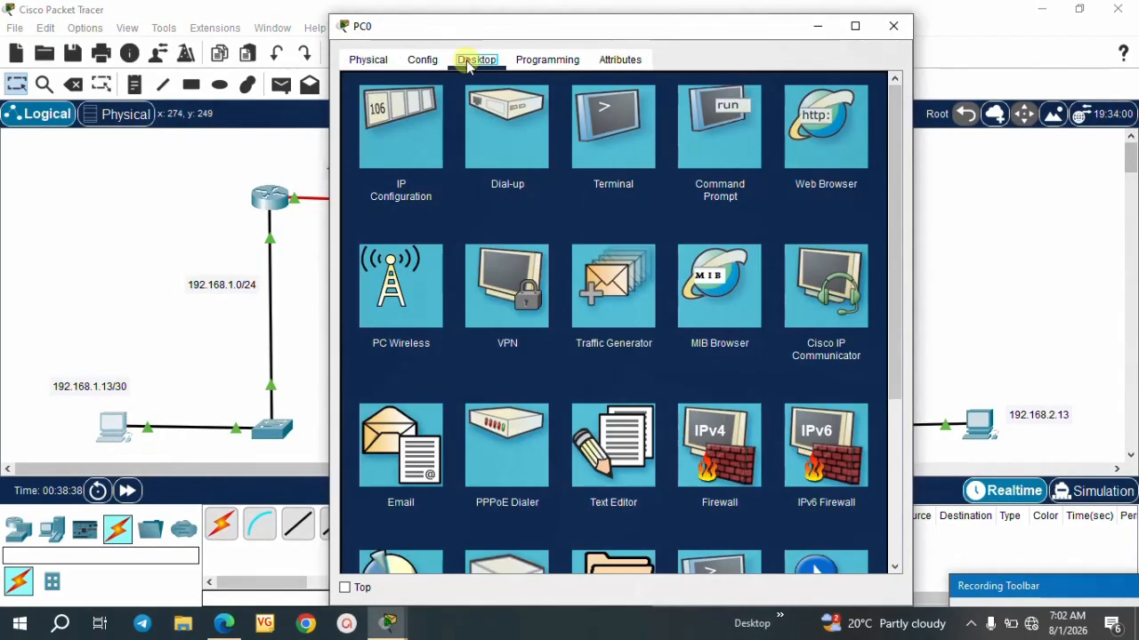
pyautogui.click(400, 113)
pyautogui.click(547, 177)
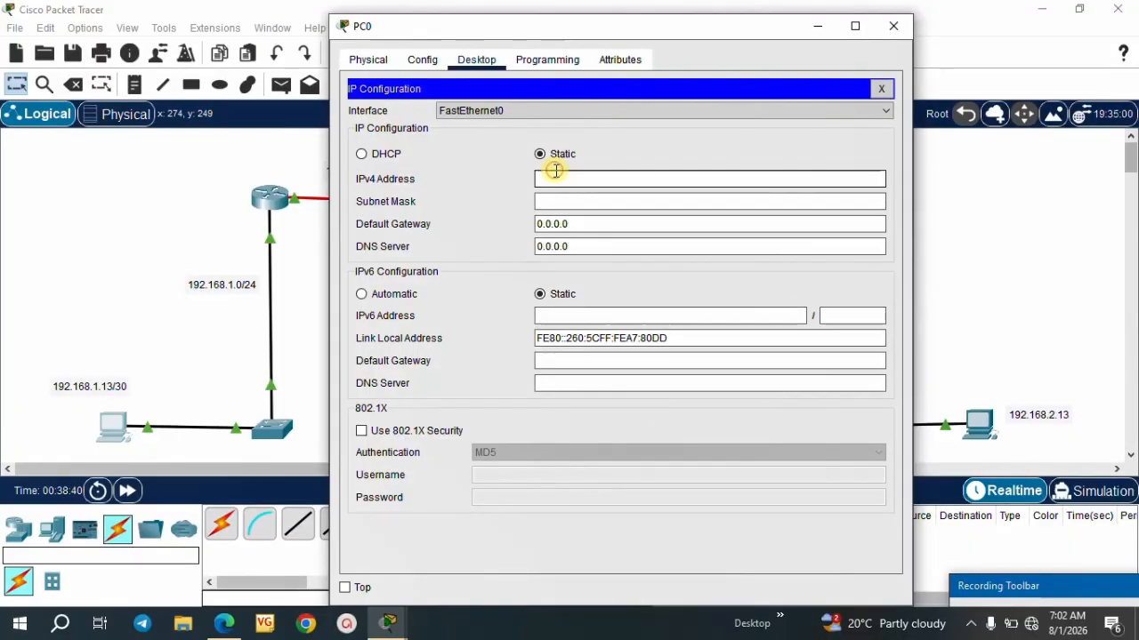
pyautogui.write('192.1')
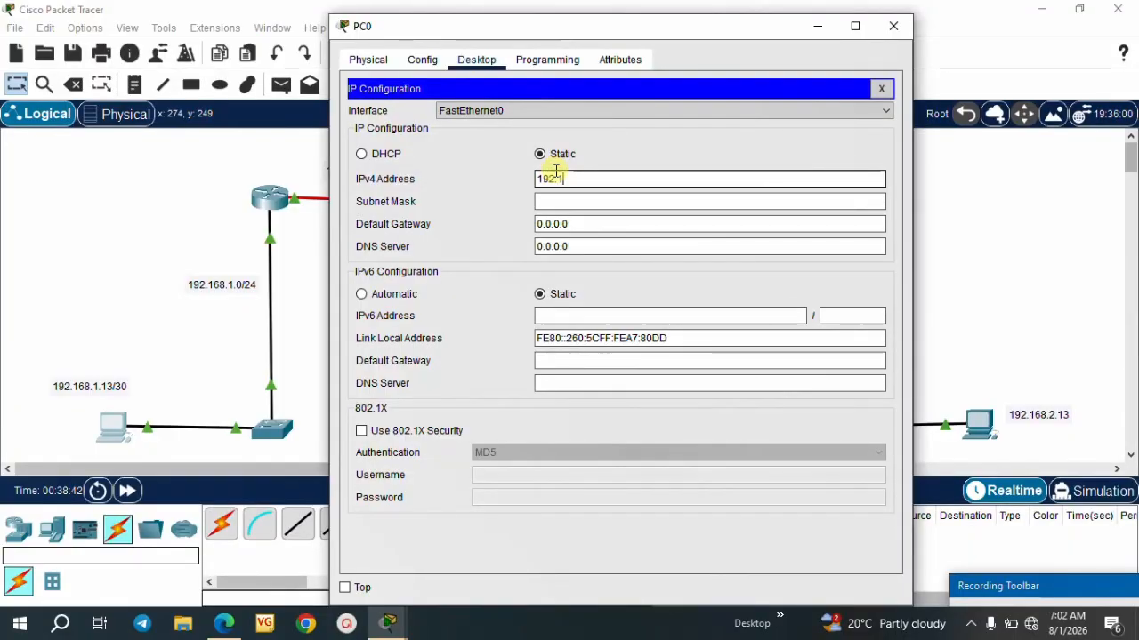
pyautogui.write('68.1.13')
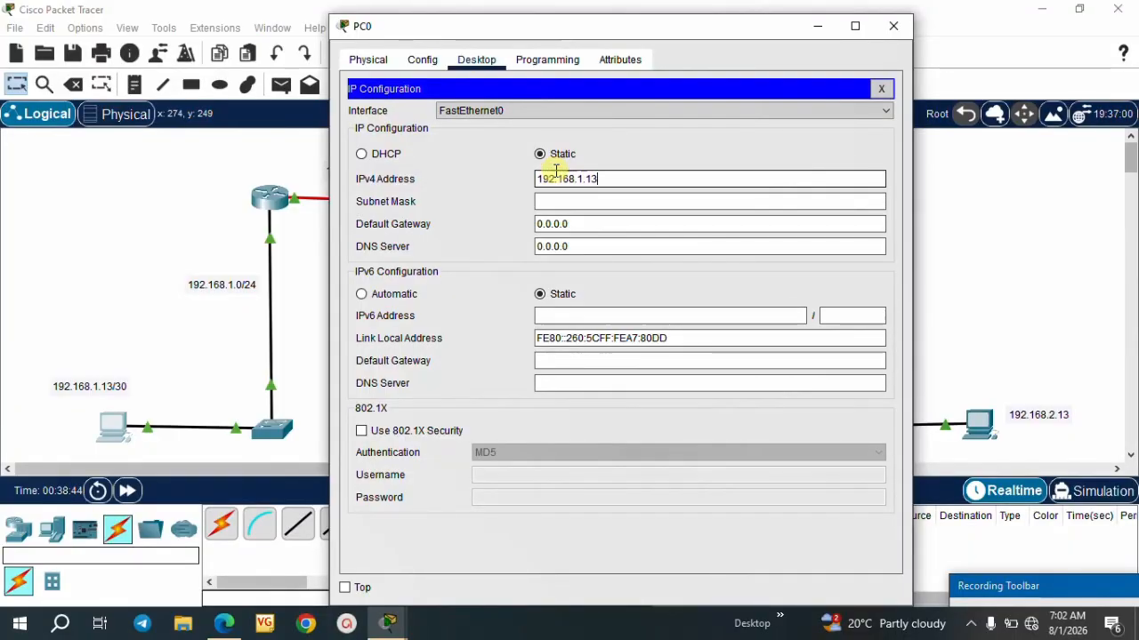
# Give PC0 subnet mask 255.255.255.0 and default gateway 192.168.1.1, and reposition the 192.168.1.13/30 label above it.
pyautogui.click(590, 199)
pyautogui.click(587, 224)
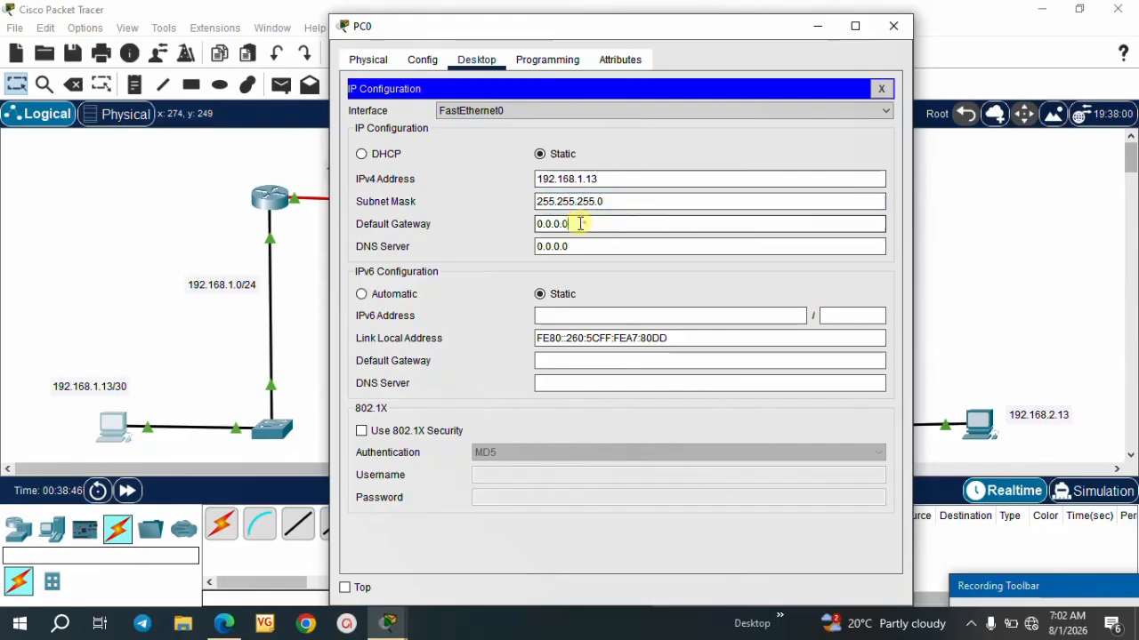
pyautogui.moveTo(580, 223); pyautogui.dragTo(490, 223)
pyautogui.write('192.168.1.1')
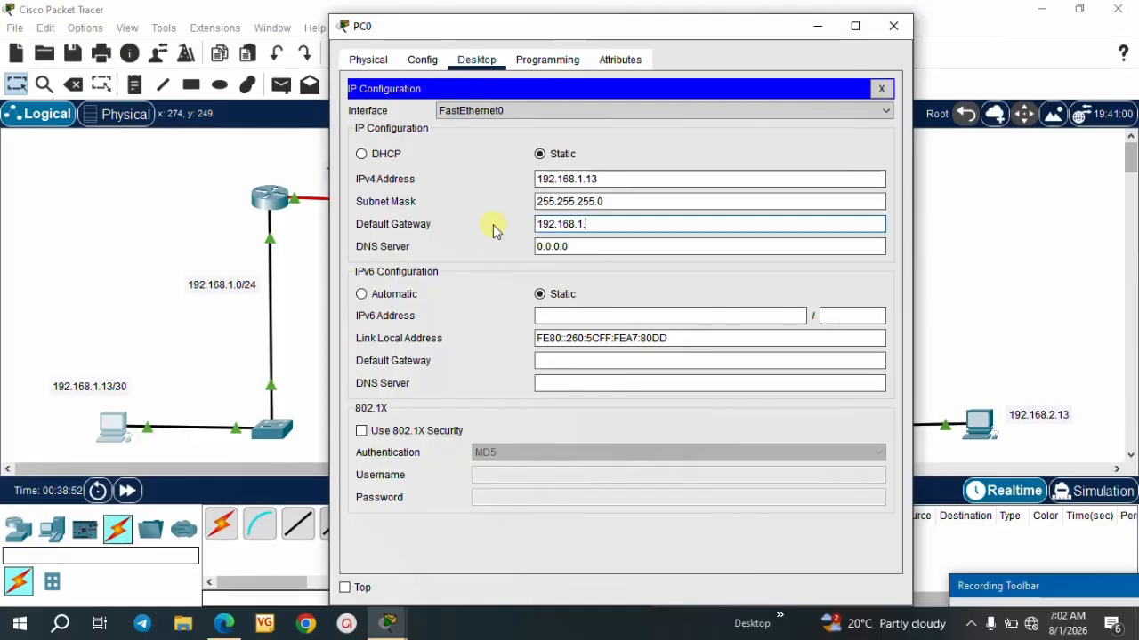
pyautogui.click(890, 22)
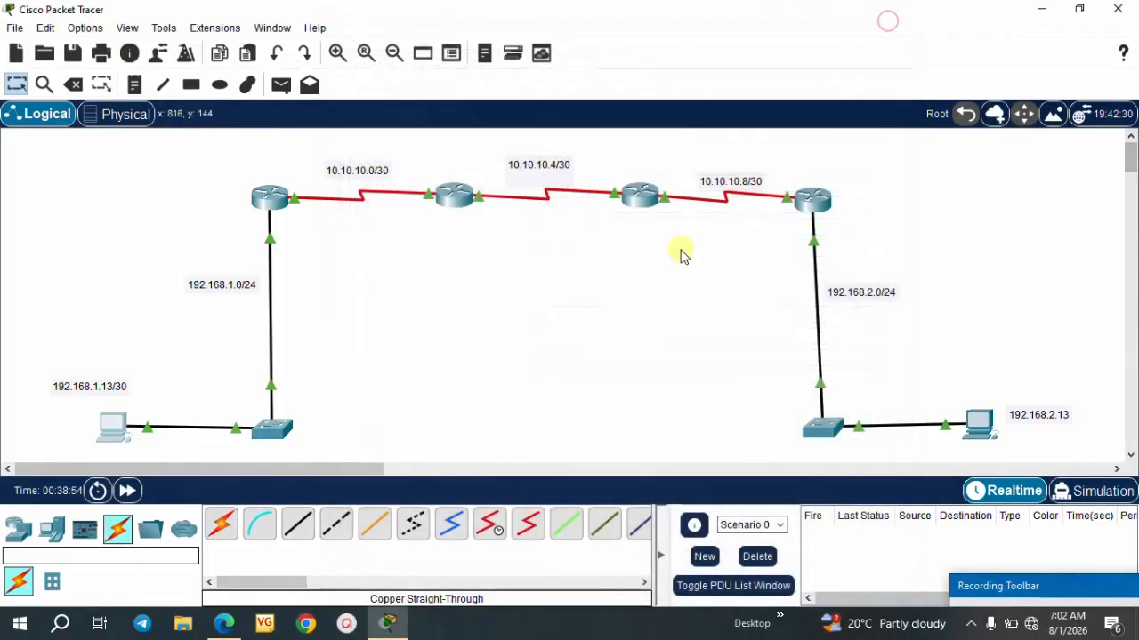
pyautogui.click(78, 383)
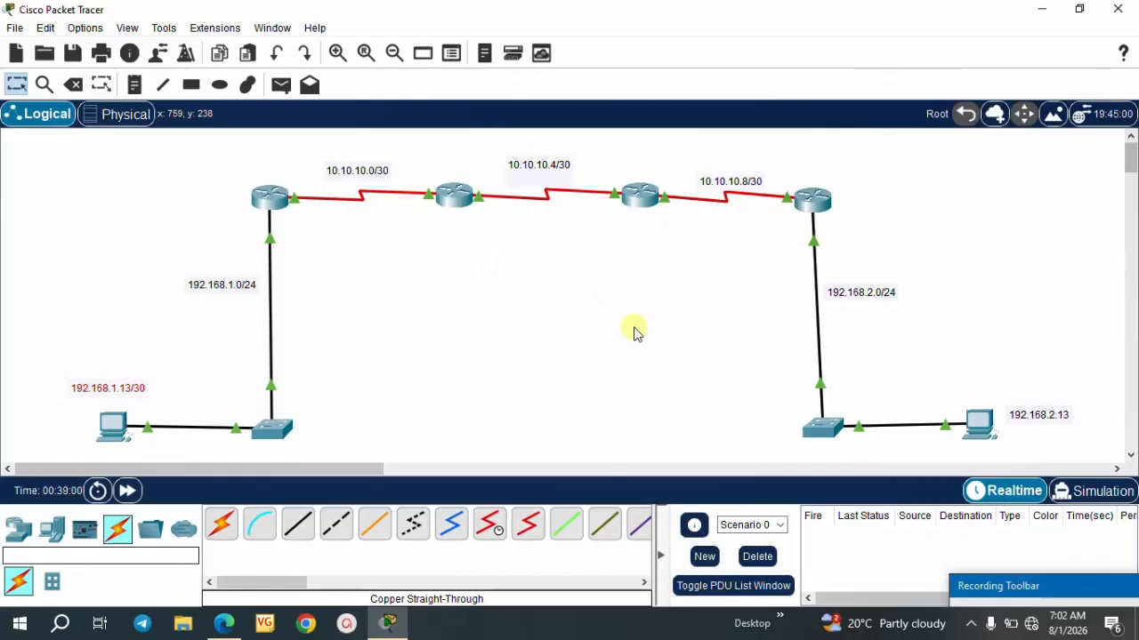
# Switch to eigrp_guide.pdf in the browser and review the router interface commands and Step 3 on PC addressing.
pyautogui.click(222, 628)
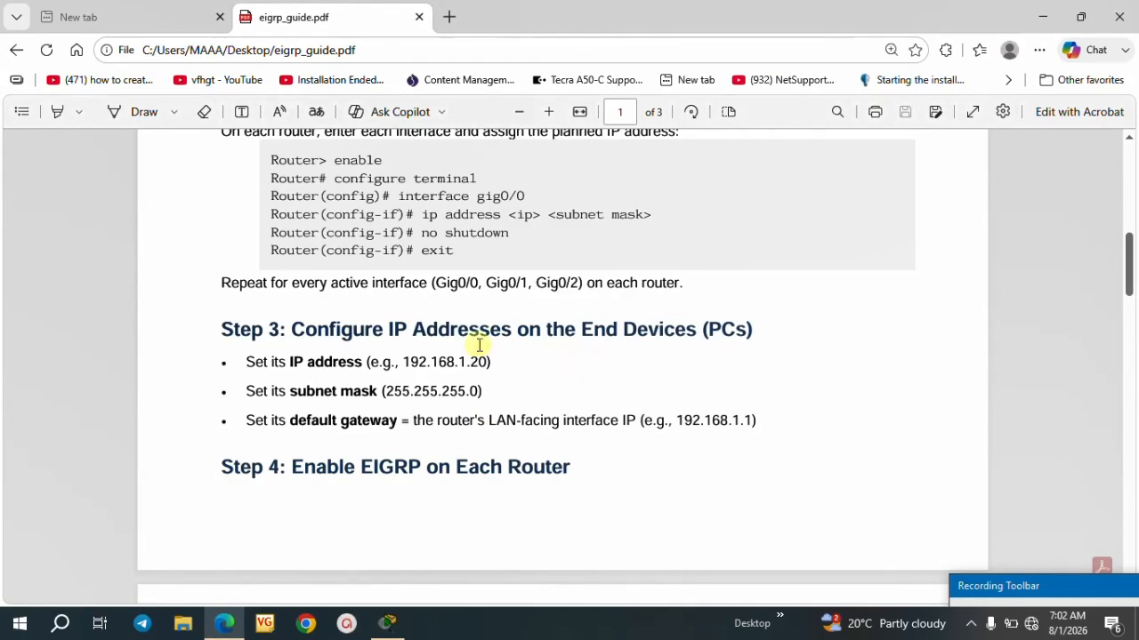
pyautogui.moveTo(686, 285); pyautogui.dragTo(278, 153)
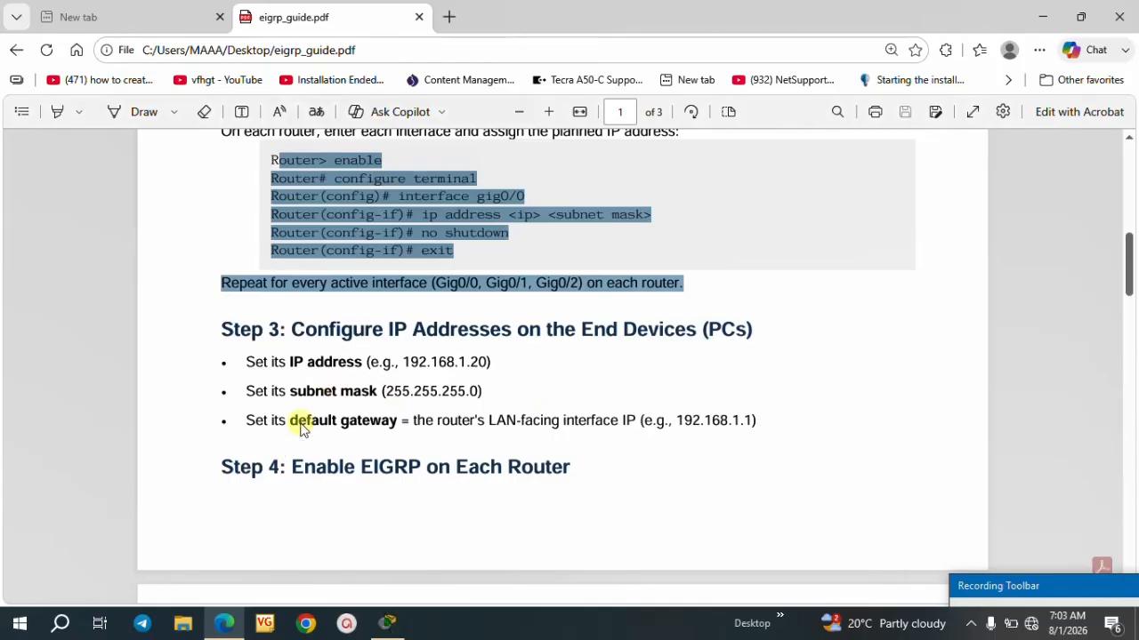
pyautogui.moveTo(293, 419); pyautogui.dragTo(419, 432)
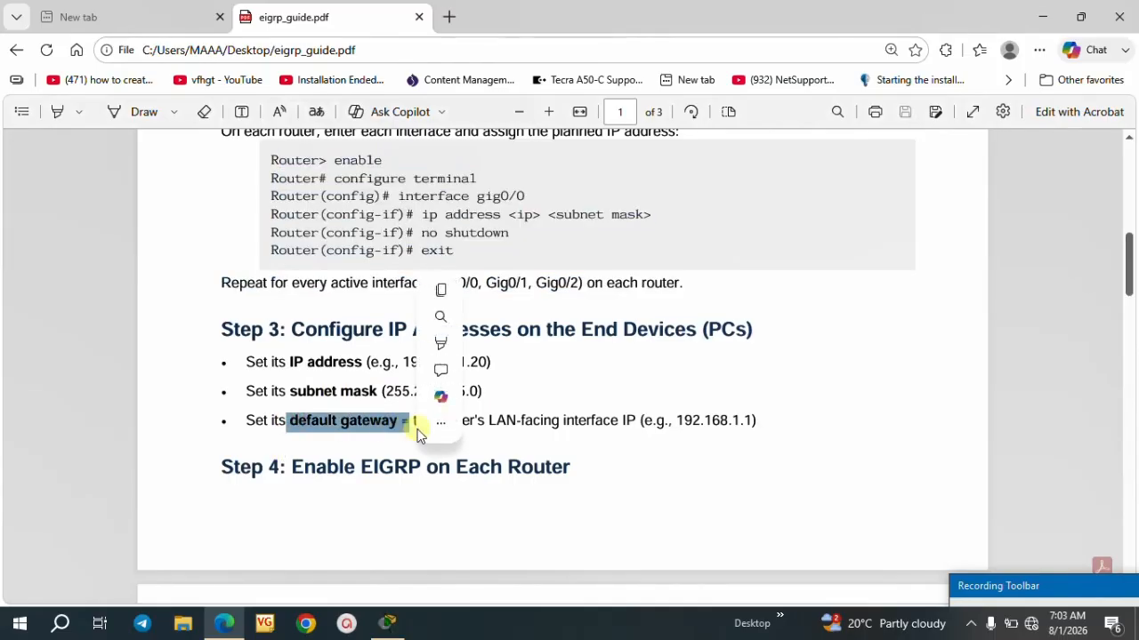
pyautogui.click(552, 443)
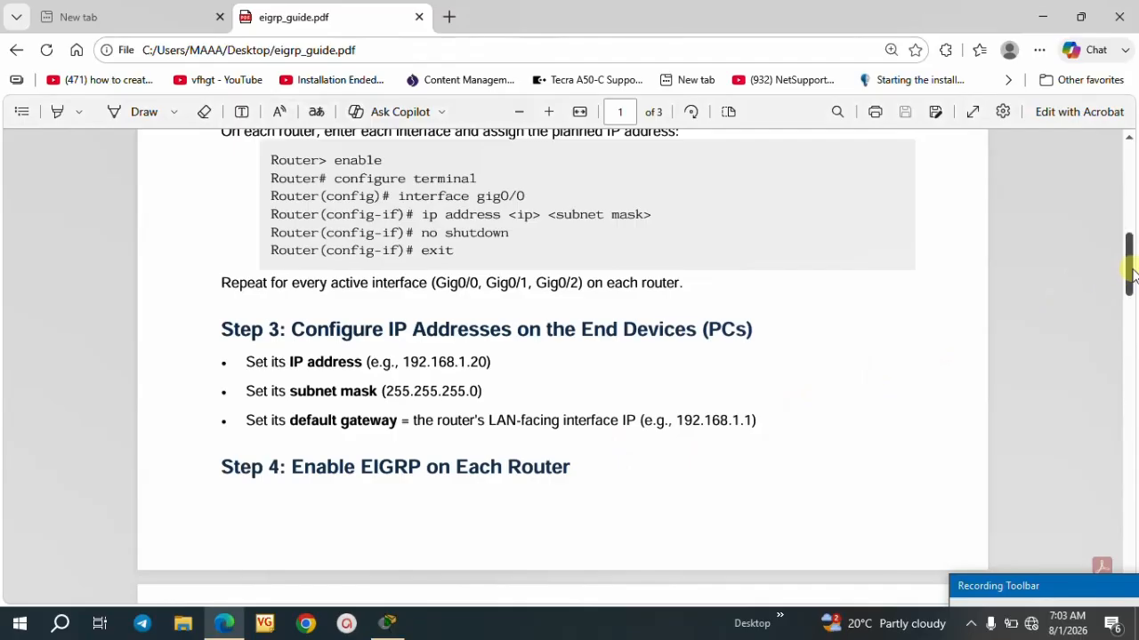
# Read Step 4 of the guide on the autonomous system number and the command that enables EIGRP on each router.
pyautogui.moveTo(1128, 281); pyautogui.dragTo(1135, 301)
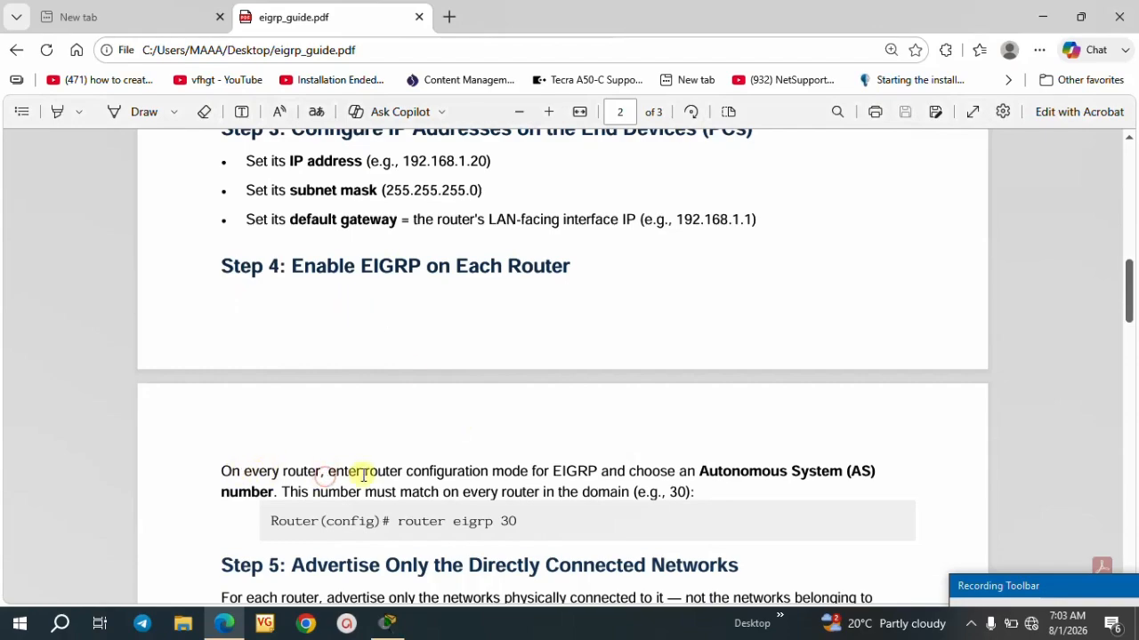
pyautogui.scroll(-2, 358, 474)
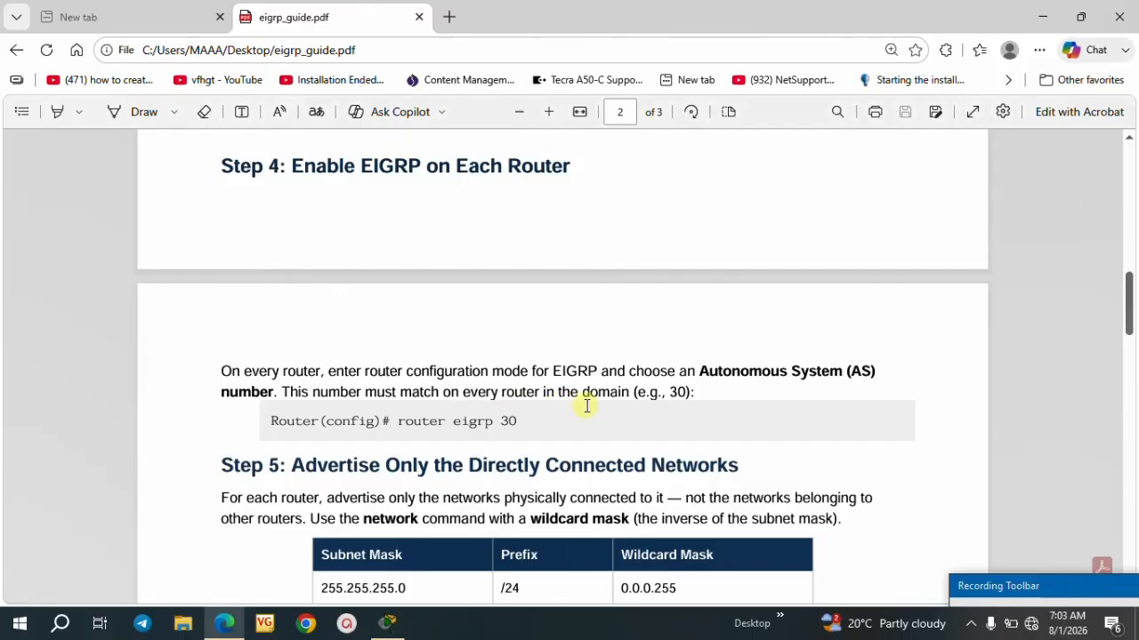
pyautogui.moveTo(694, 392); pyautogui.dragTo(217, 370)
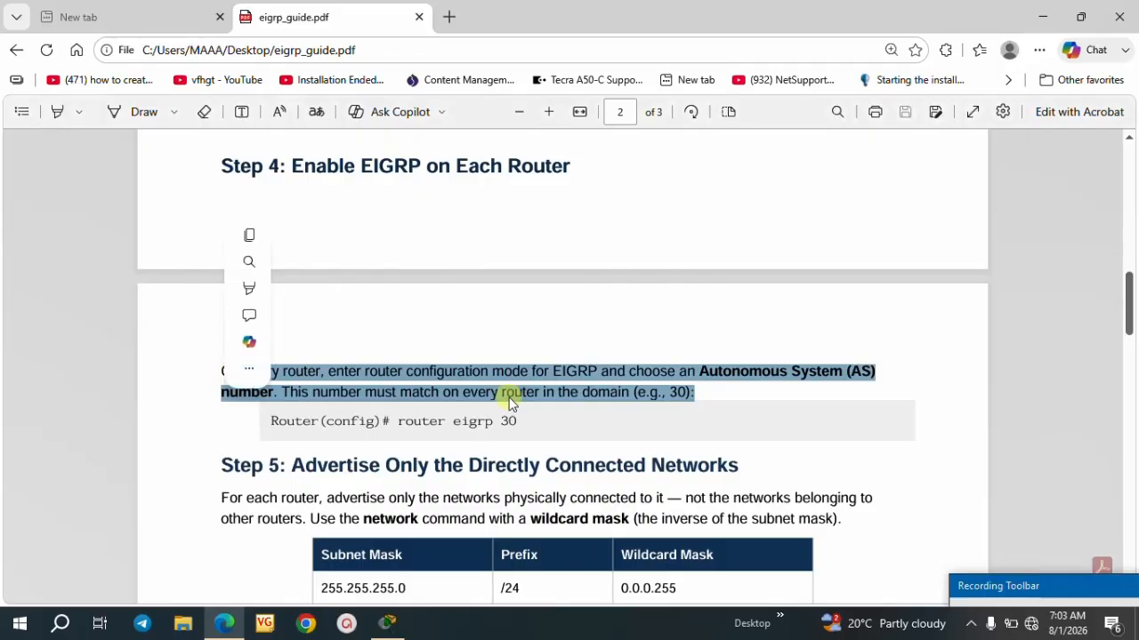
pyautogui.click(527, 426)
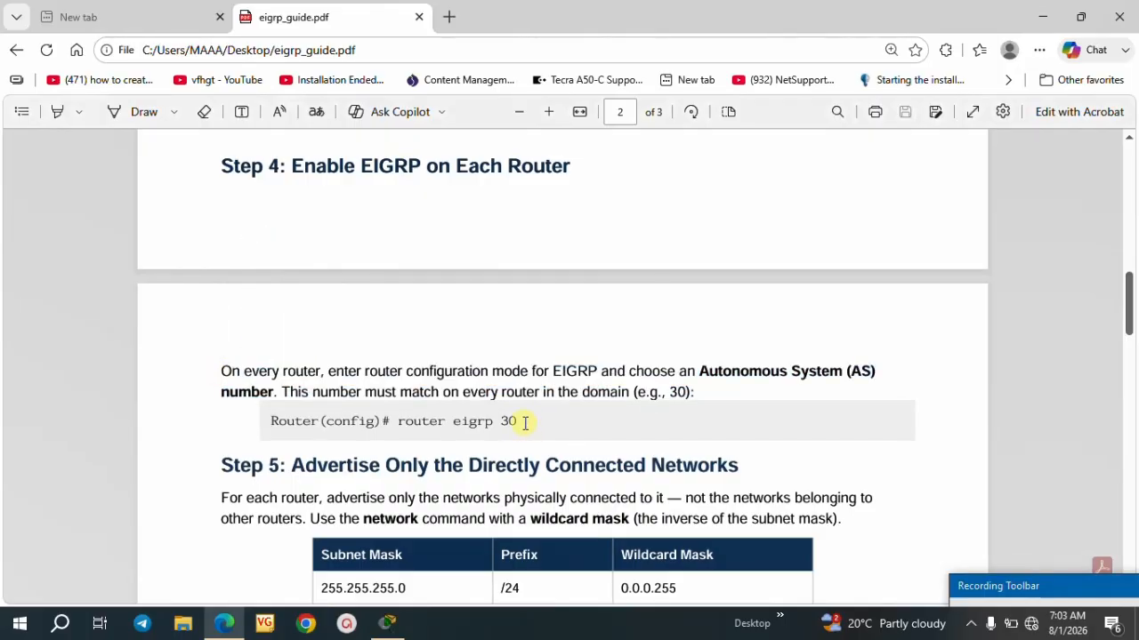
pyautogui.moveTo(525, 423); pyautogui.dragTo(274, 427)
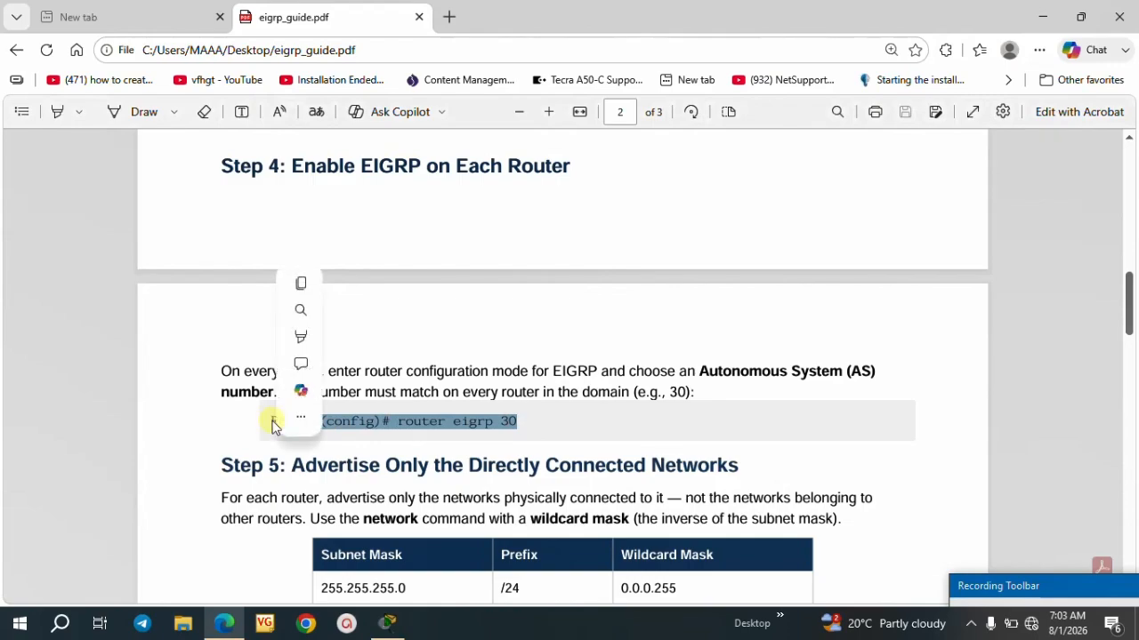
pyautogui.click(450, 422)
pyautogui.moveTo(394, 422); pyautogui.dragTo(534, 431)
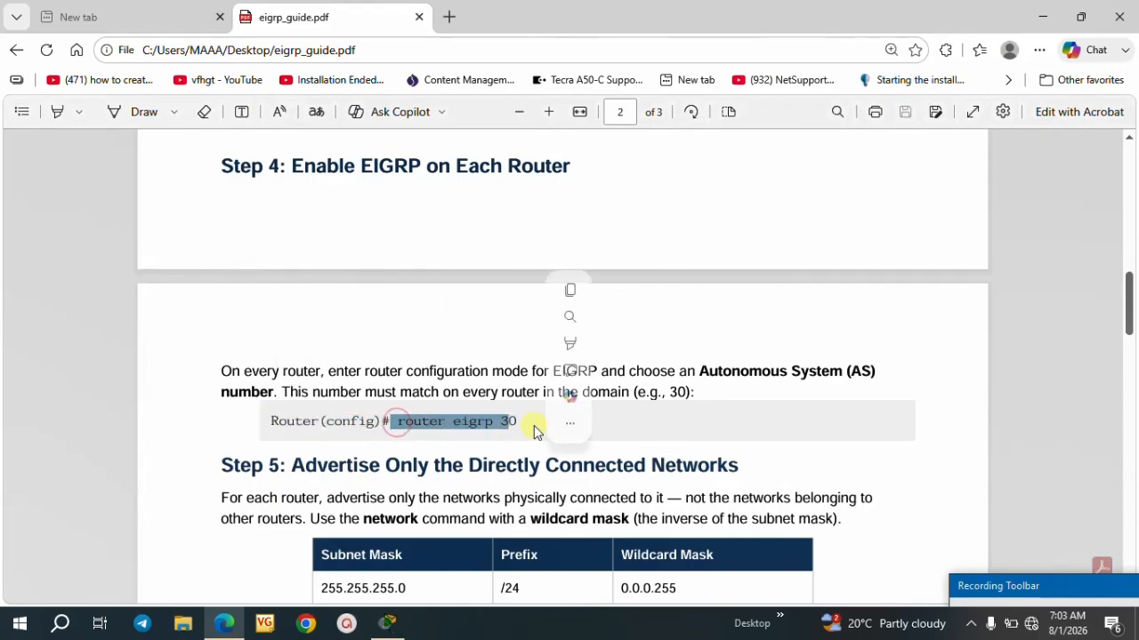
pyautogui.click(532, 427)
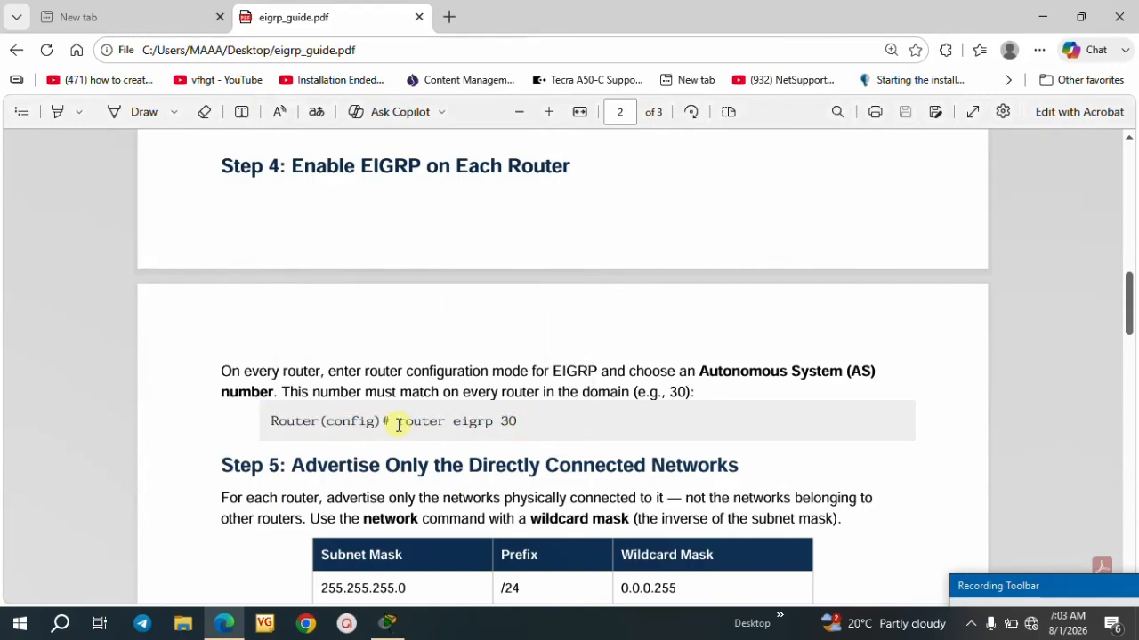
# Copy the router eigrp 30 command from Step 4 of the guide and examine its prompt, keywords and the start of Step 5.
pyautogui.moveTo(396, 423); pyautogui.dragTo(519, 423)
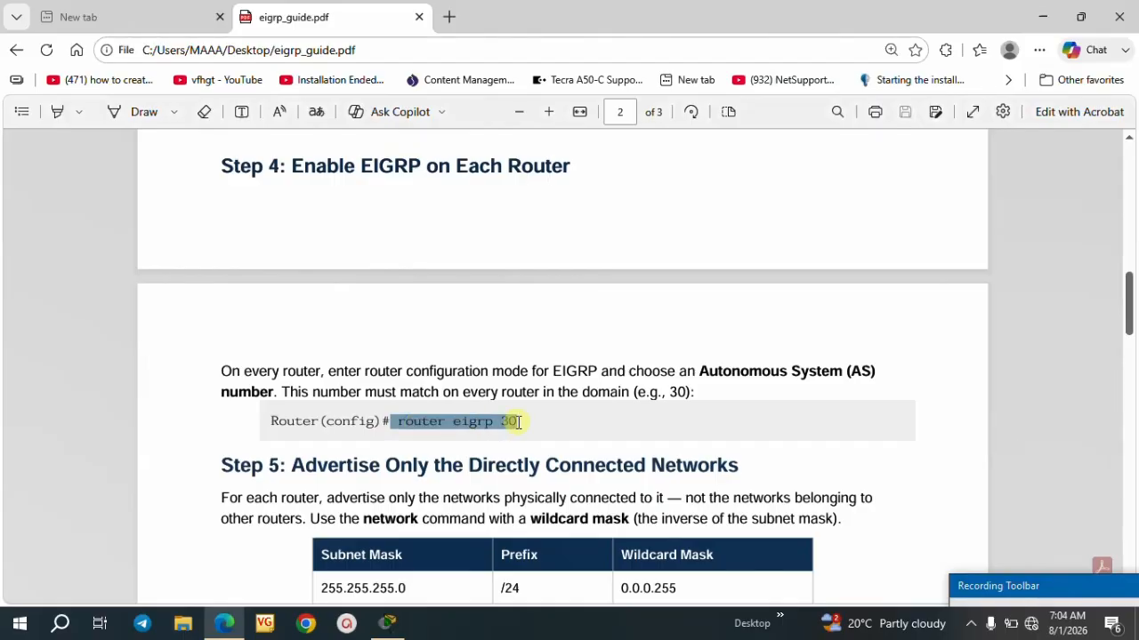
pyautogui.hotkey('ctrl', 'c')
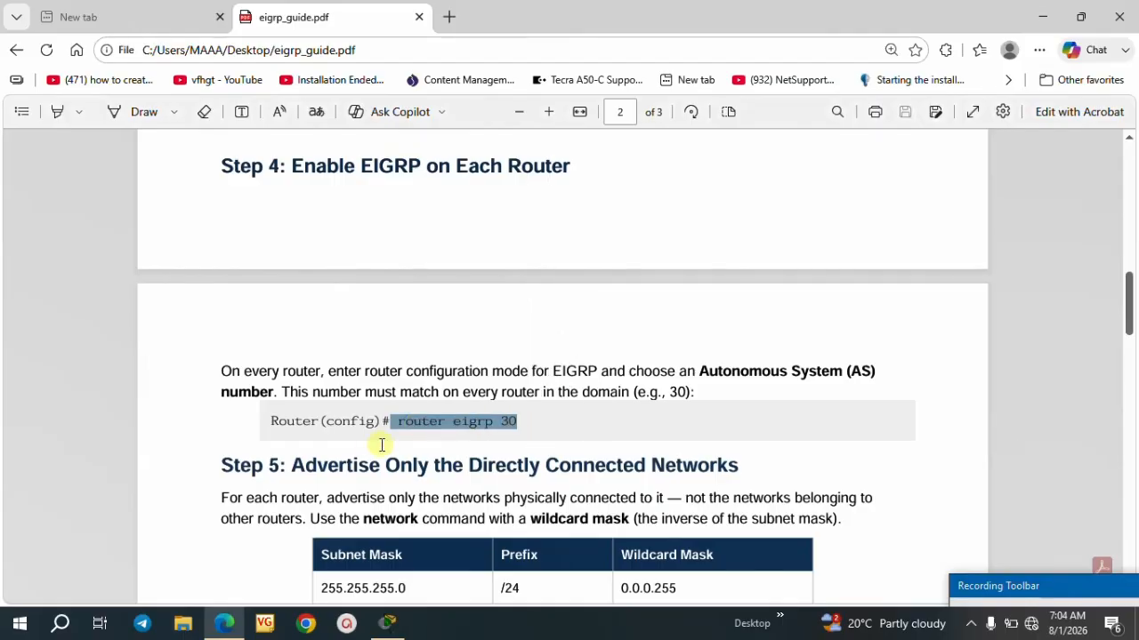
pyautogui.click(343, 410)
pyautogui.moveTo(394, 420); pyautogui.dragTo(258, 421)
pyautogui.click(483, 440)
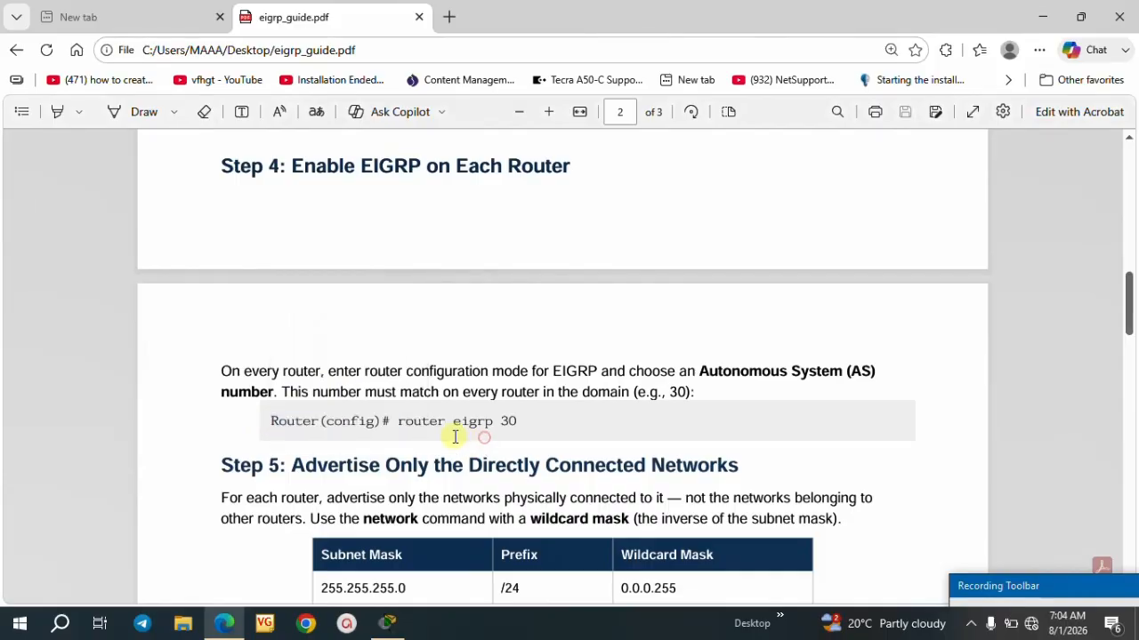
pyautogui.moveTo(397, 418); pyautogui.dragTo(459, 421)
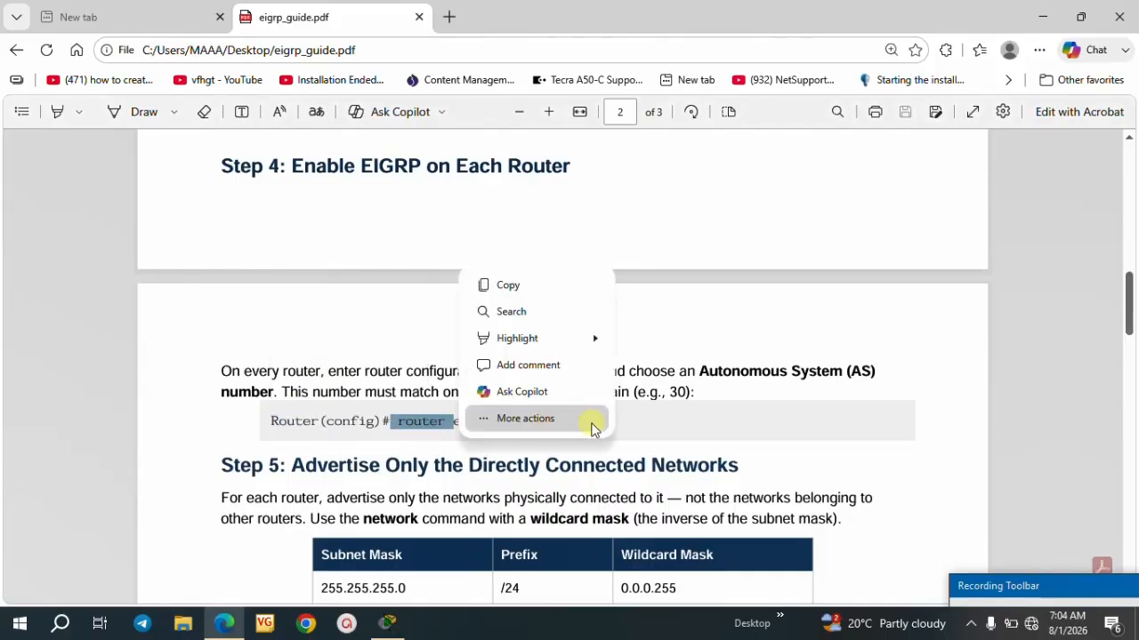
pyautogui.click(590, 422)
pyautogui.click(395, 442)
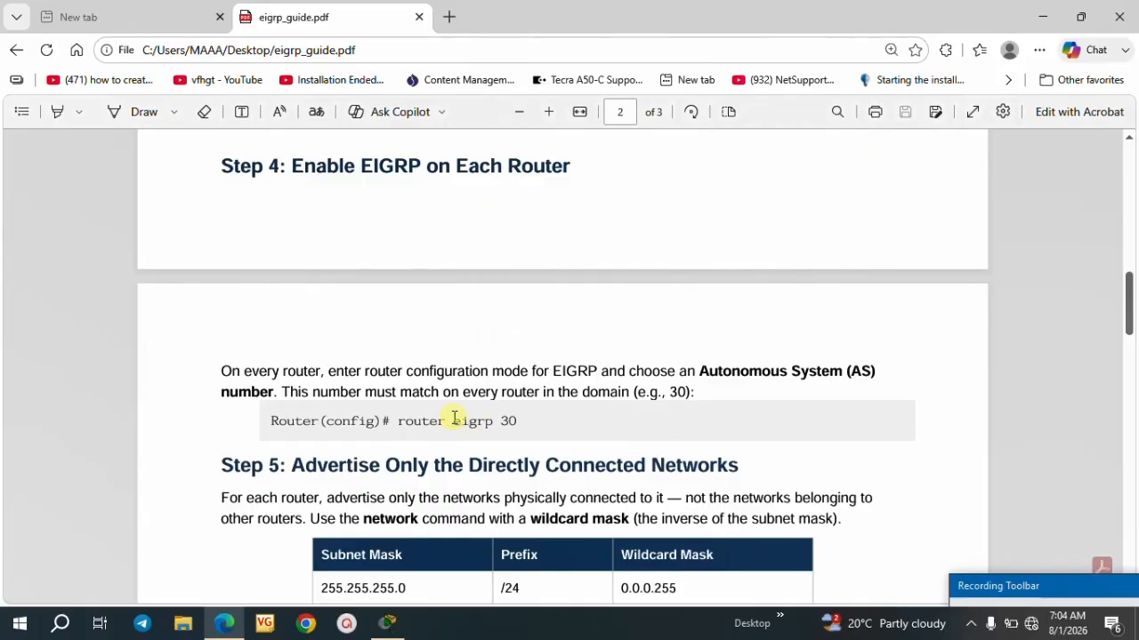
pyautogui.moveTo(446, 420); pyautogui.dragTo(487, 422)
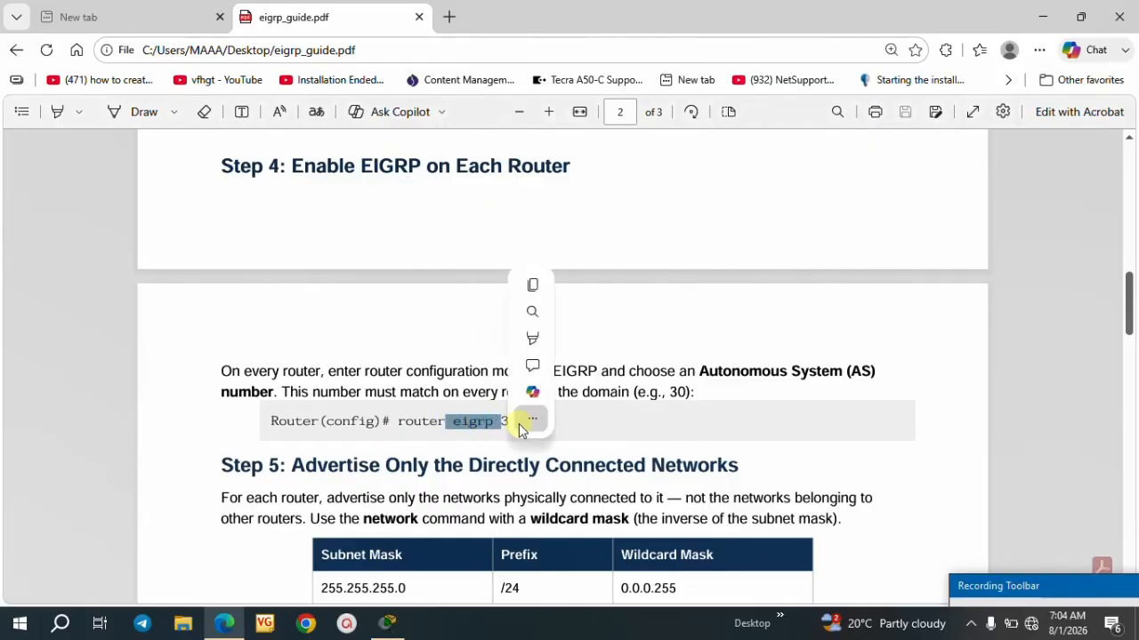
pyautogui.click(444, 456)
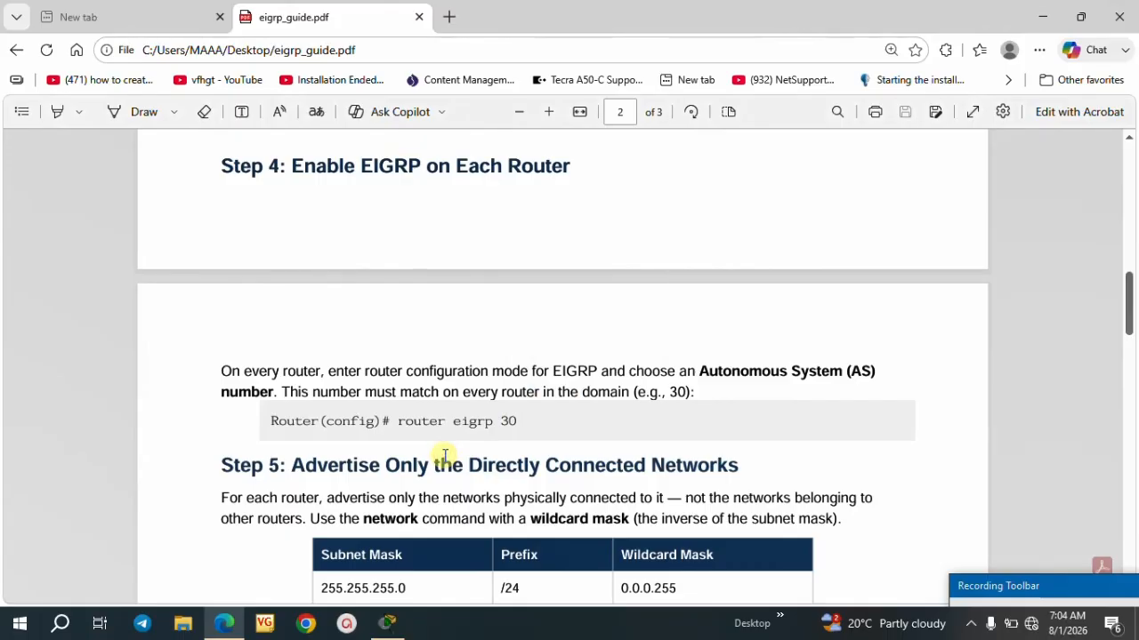
pyautogui.scroll(-3, 444, 457)
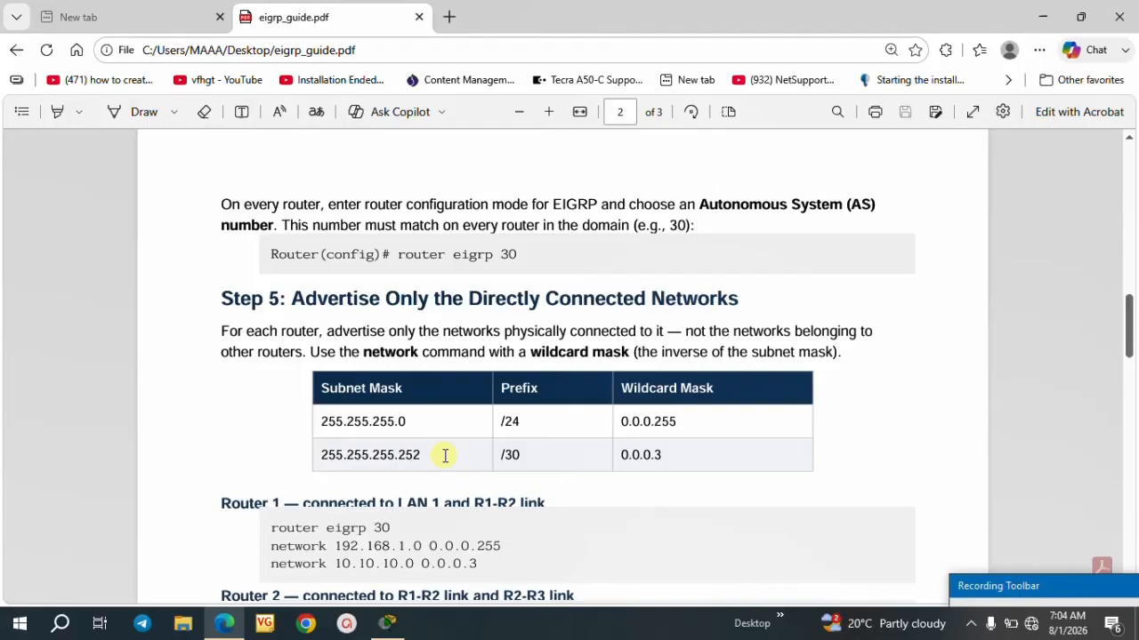
# Switch to Cisco Packet Tracer, open the command line of router R1 and enter global configuration mode.
pyautogui.click(388, 622)
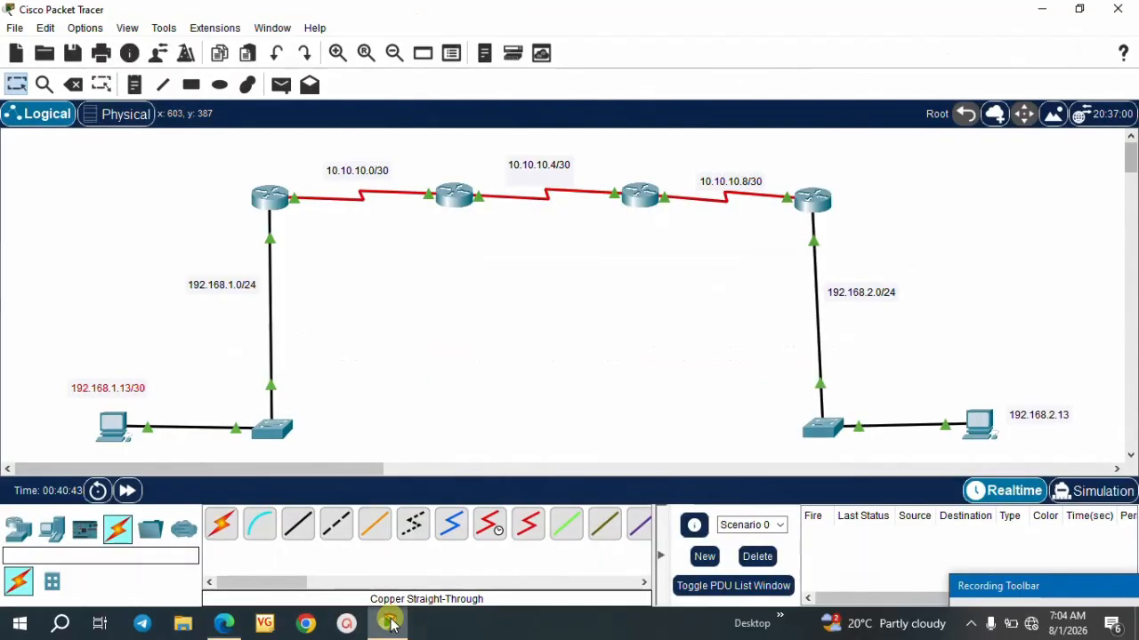
pyautogui.click(273, 200)
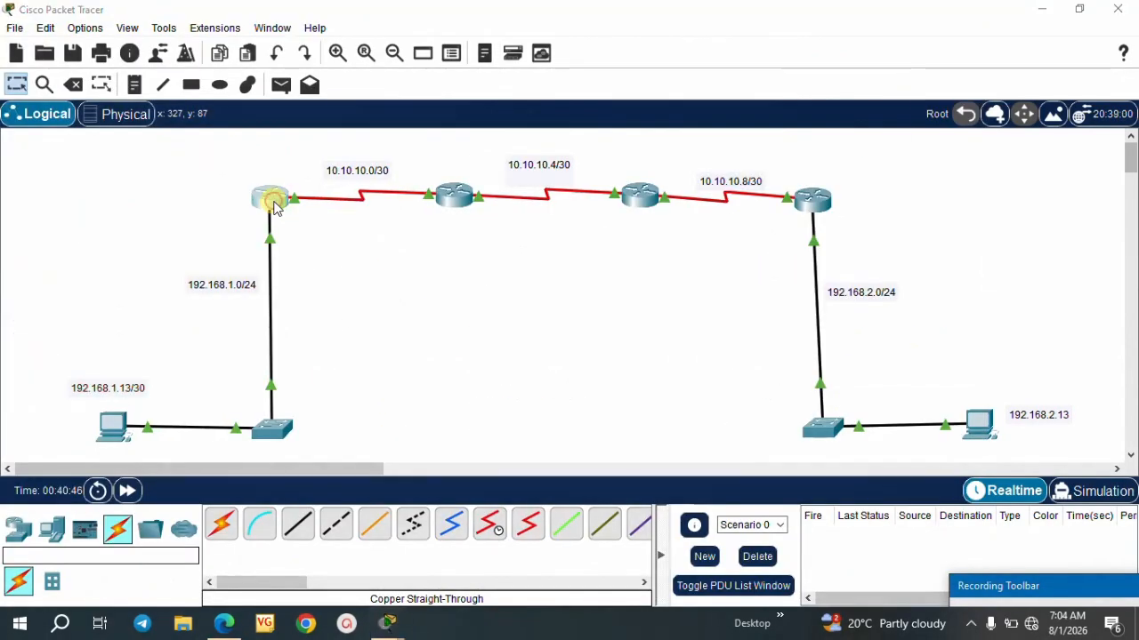
pyautogui.click(400, 490)
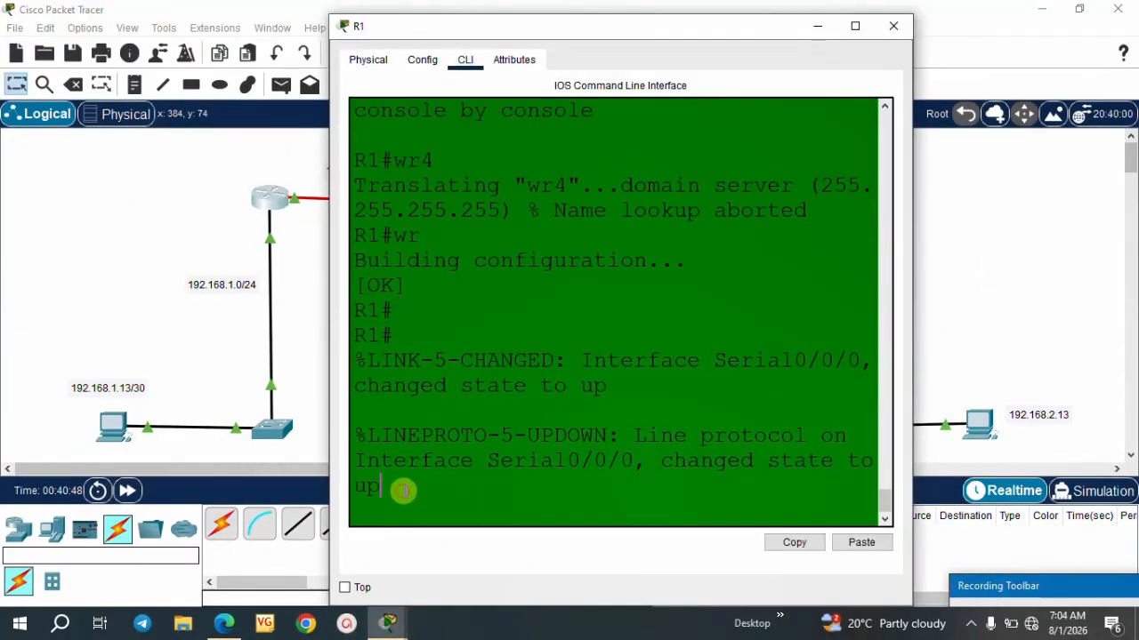
pyautogui.press('Return')
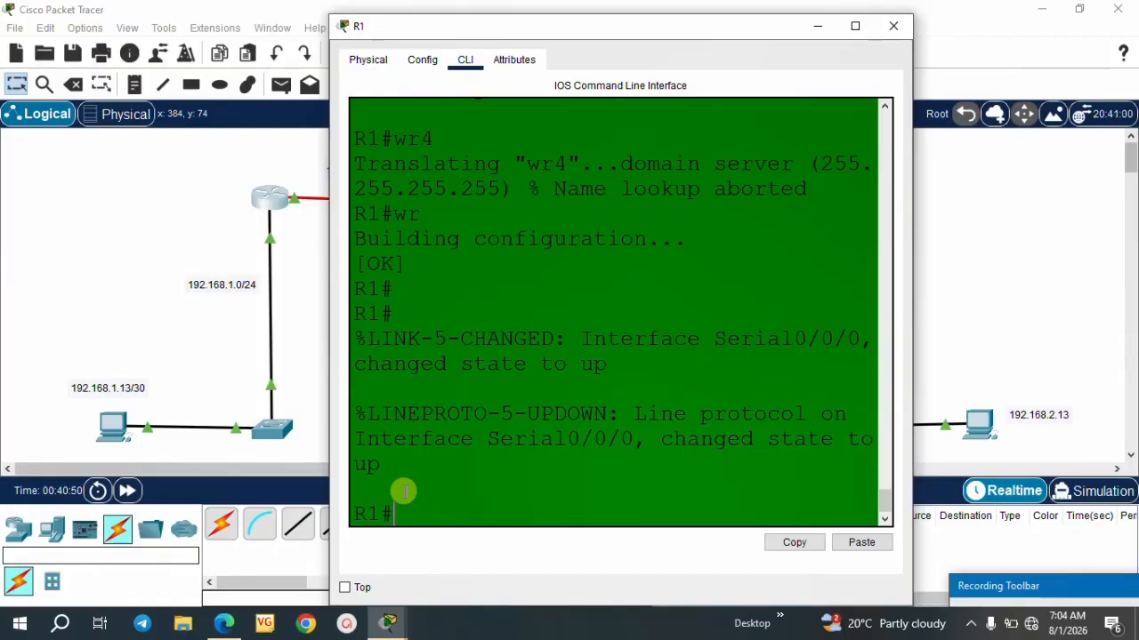
pyautogui.write('conf t')
pyautogui.press('Return')
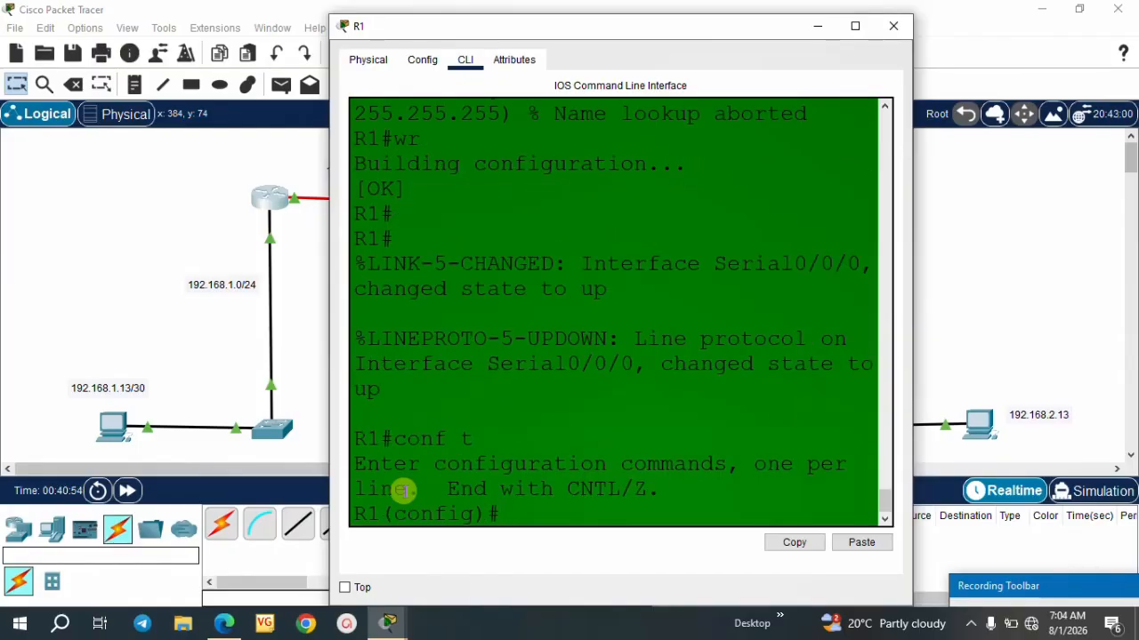
pyautogui.click(861, 542)
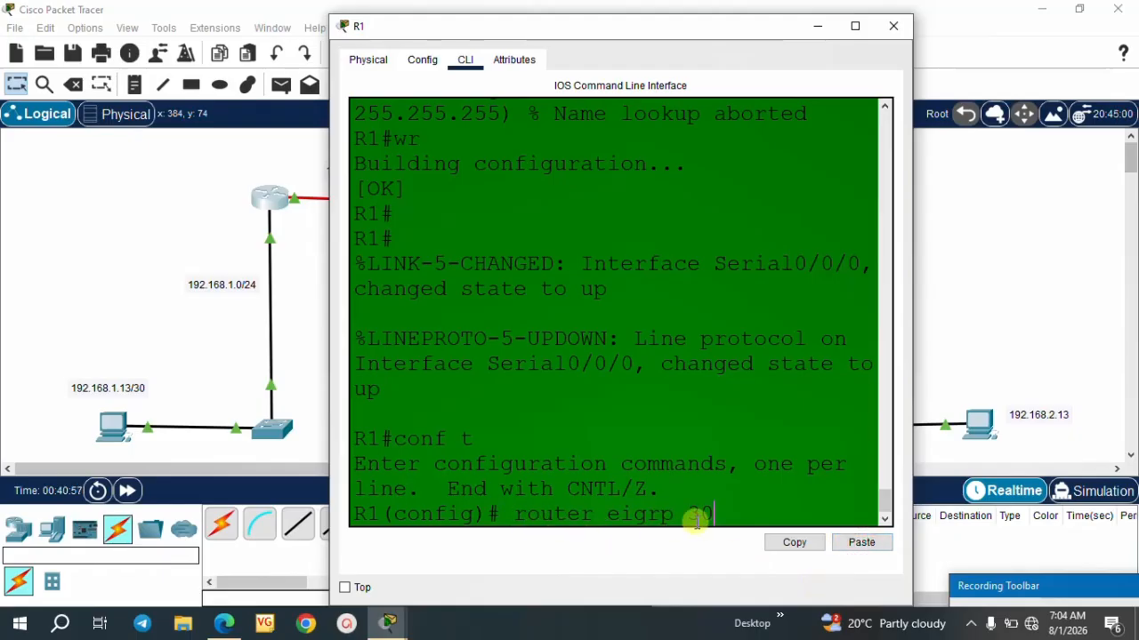
pyautogui.press('BackSpace')
pyautogui.press('BackSpace')
pyautogui.press('BackSpace')
pyautogui.press('BackSpace')
pyautogui.press('BackSpace')
pyautogui.press('BackSpace')
pyautogui.press('BackSpace')
pyautogui.press('BackSpace')
pyautogui.press('BackSpace')
pyautogui.press('BackSpace')
pyautogui.press('BackSpace')
pyautogui.press('BackSpace')
pyautogui.press('BackSpace')
pyautogui.press('BackSpace')
# Enable EIGRP on R1 with autonomous system number 30, listing the available routing protocols and the permitted number range with command help.
pyautogui.write('router ')
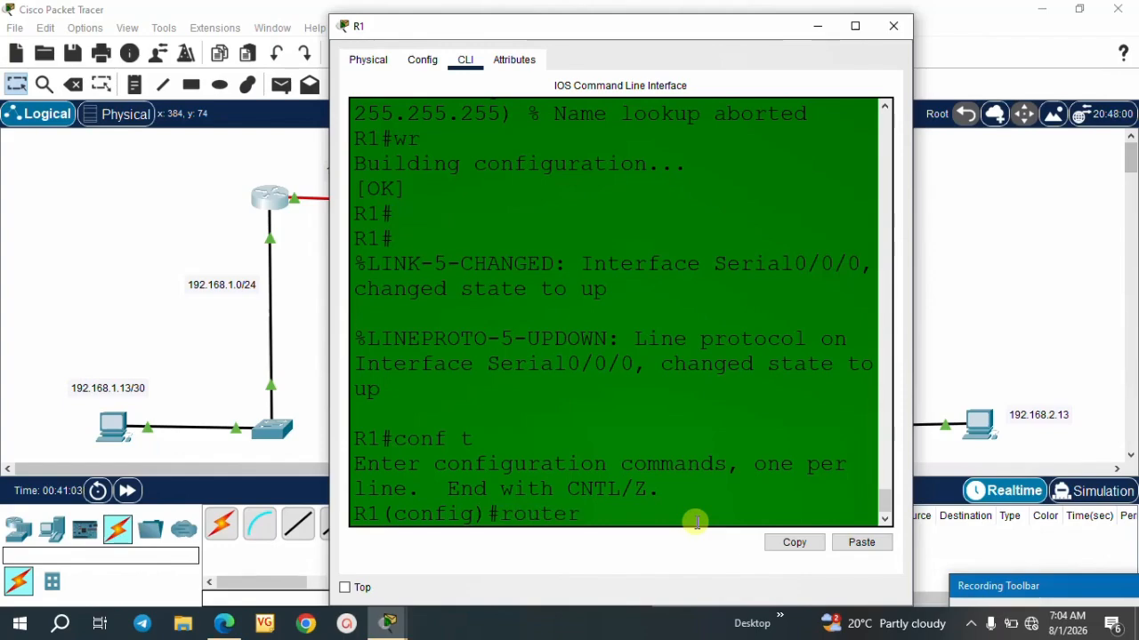
pyautogui.write('?')
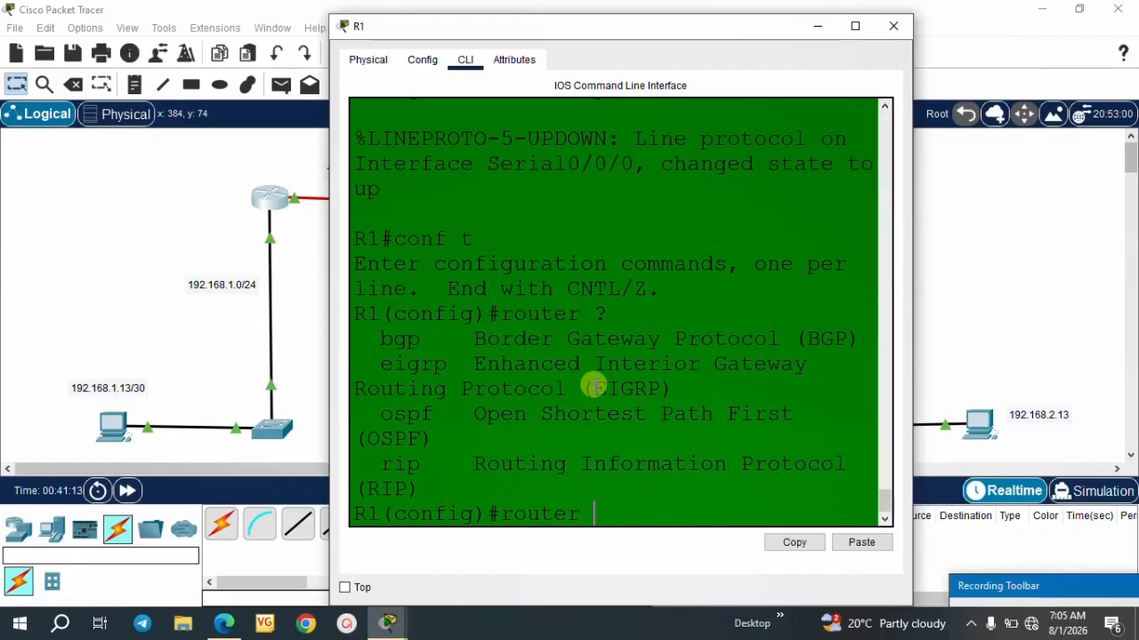
pyautogui.write('eig')
pyautogui.press('Tab')
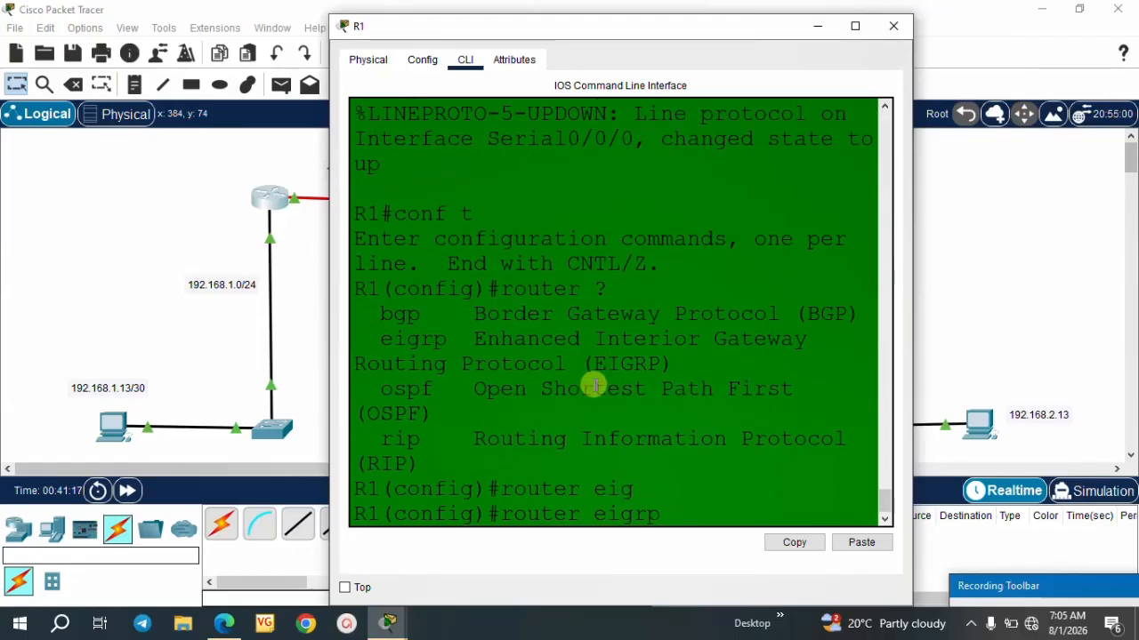
pyautogui.write('?')
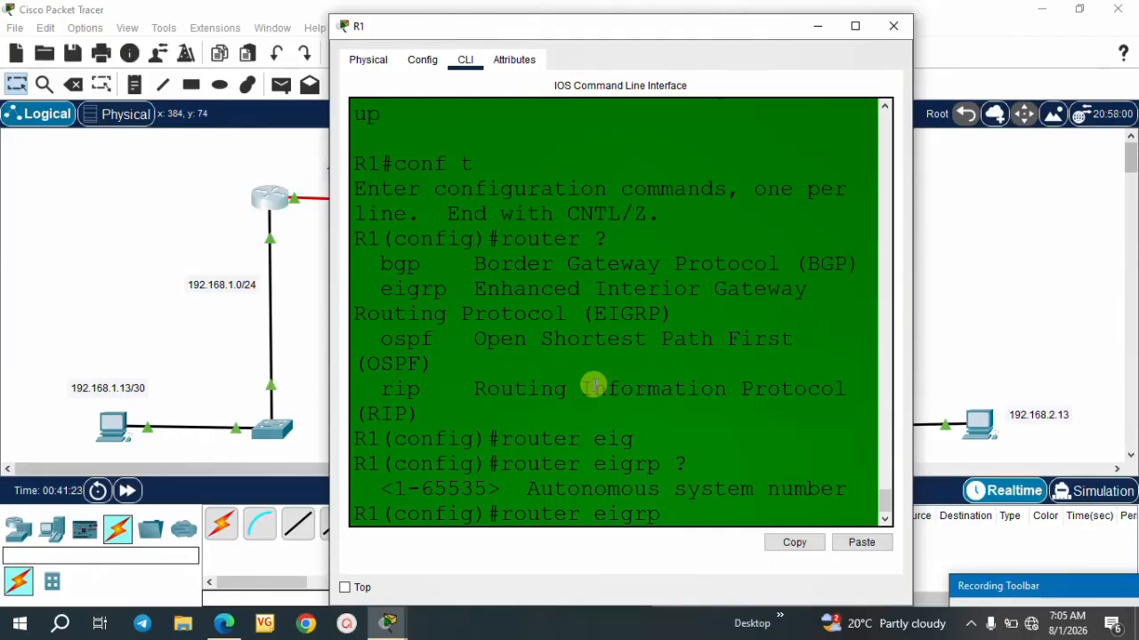
pyautogui.write('30')
pyautogui.press('Return')
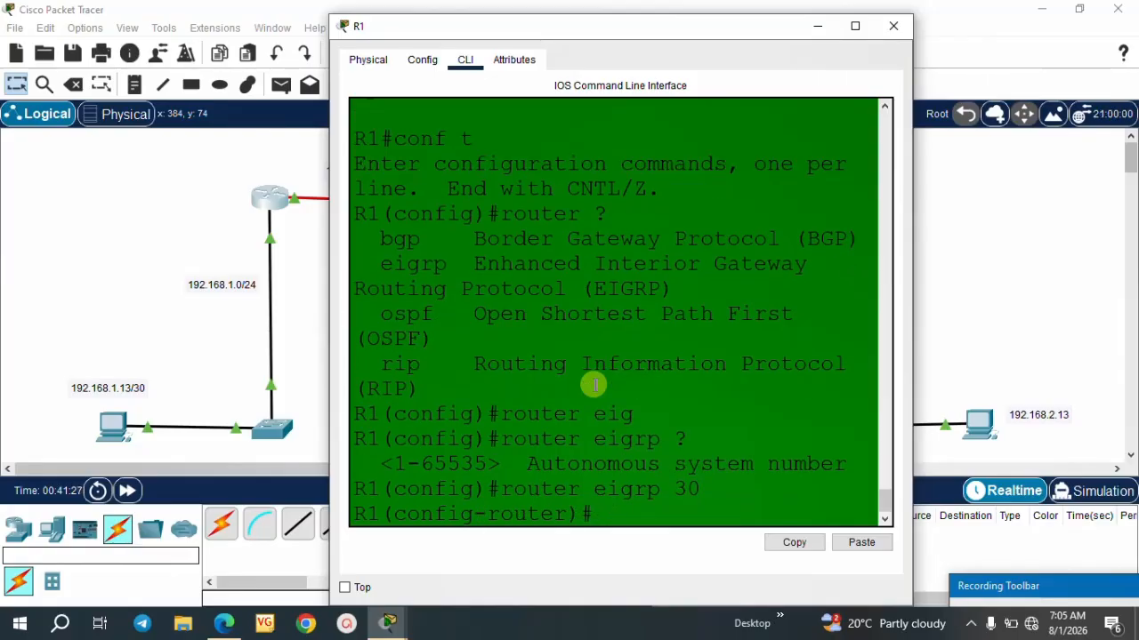
# Switch to eigrp_guide.pdf and read Step 5 on advertising directly connected networks, including the wildcard mask for subnet mask 255.255.255.0.
pyautogui.click(223, 623)
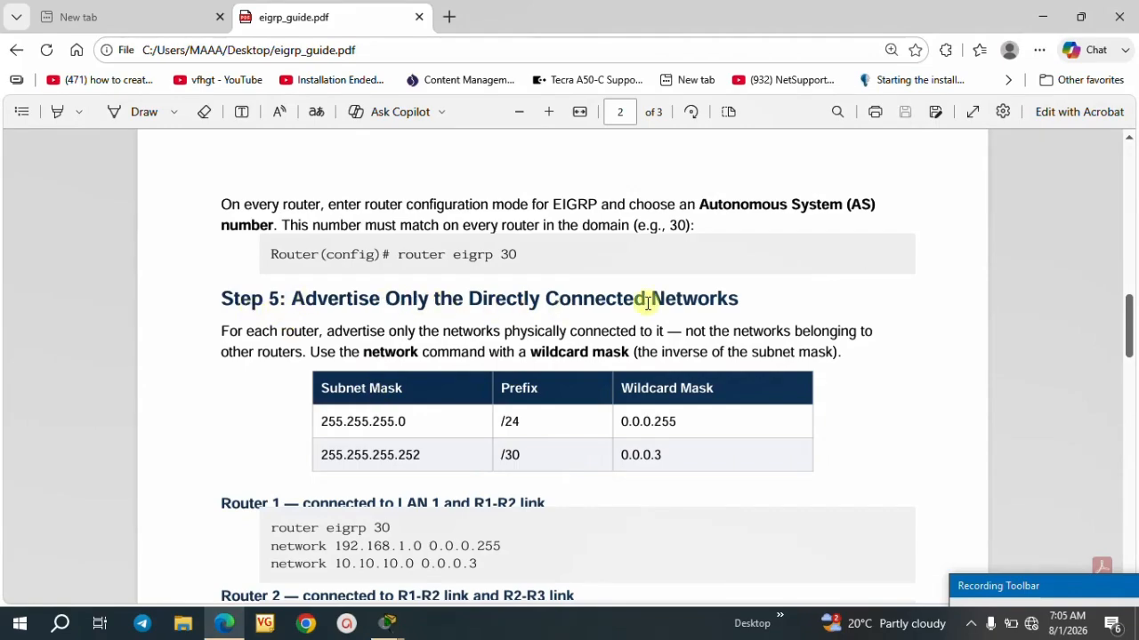
pyautogui.moveTo(737, 298); pyautogui.dragTo(197, 292)
pyautogui.click(510, 339)
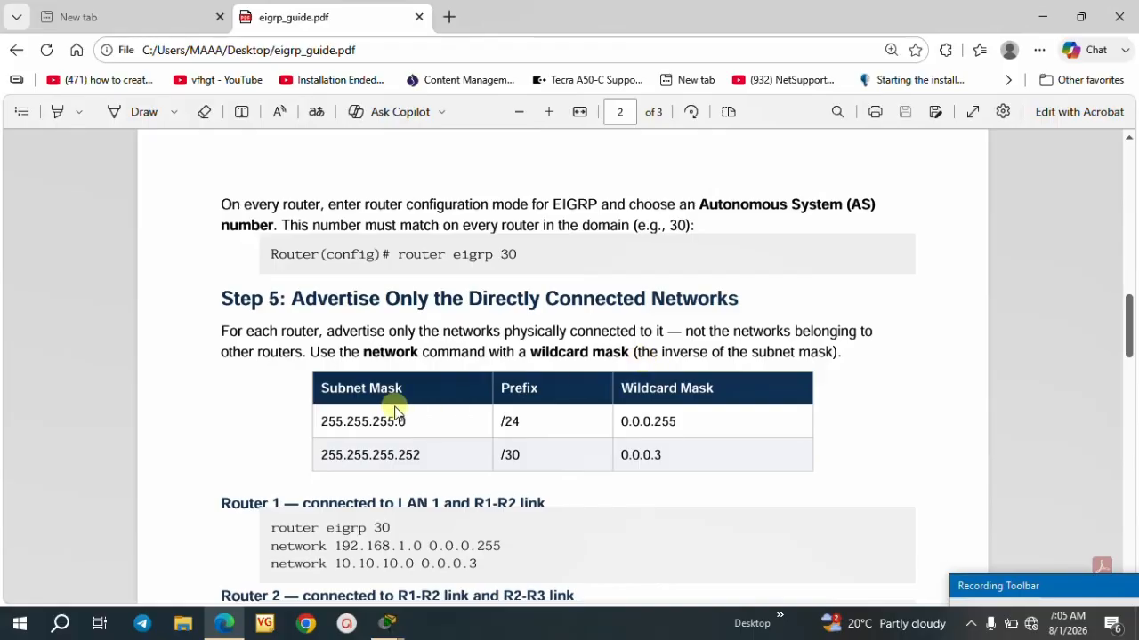
pyautogui.moveTo(322, 419); pyautogui.dragTo(401, 422)
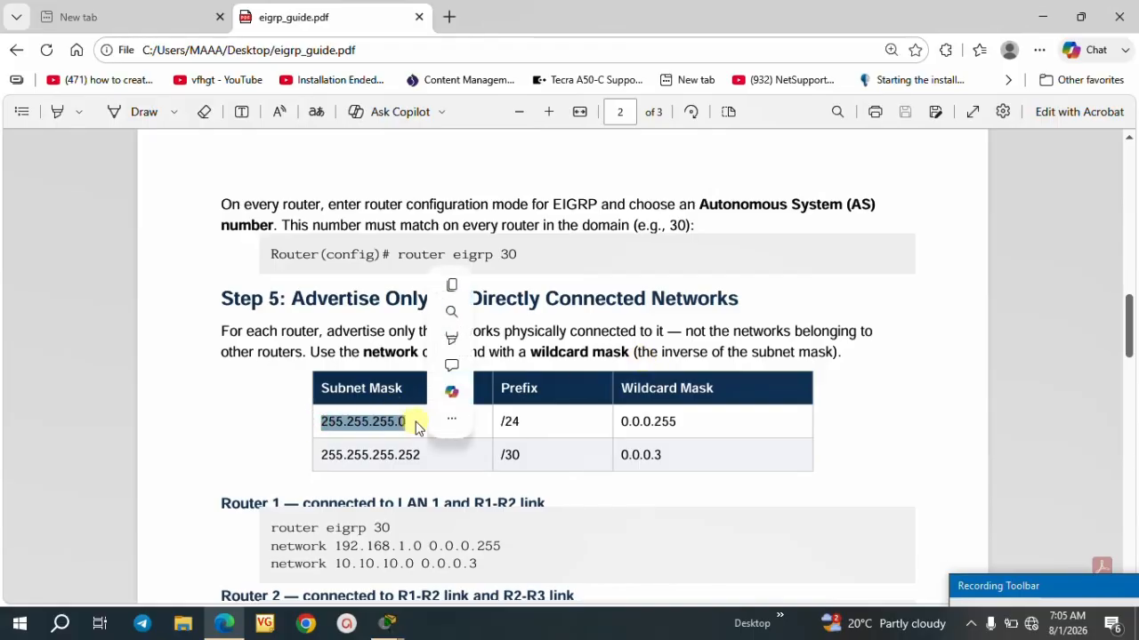
pyautogui.click(331, 422)
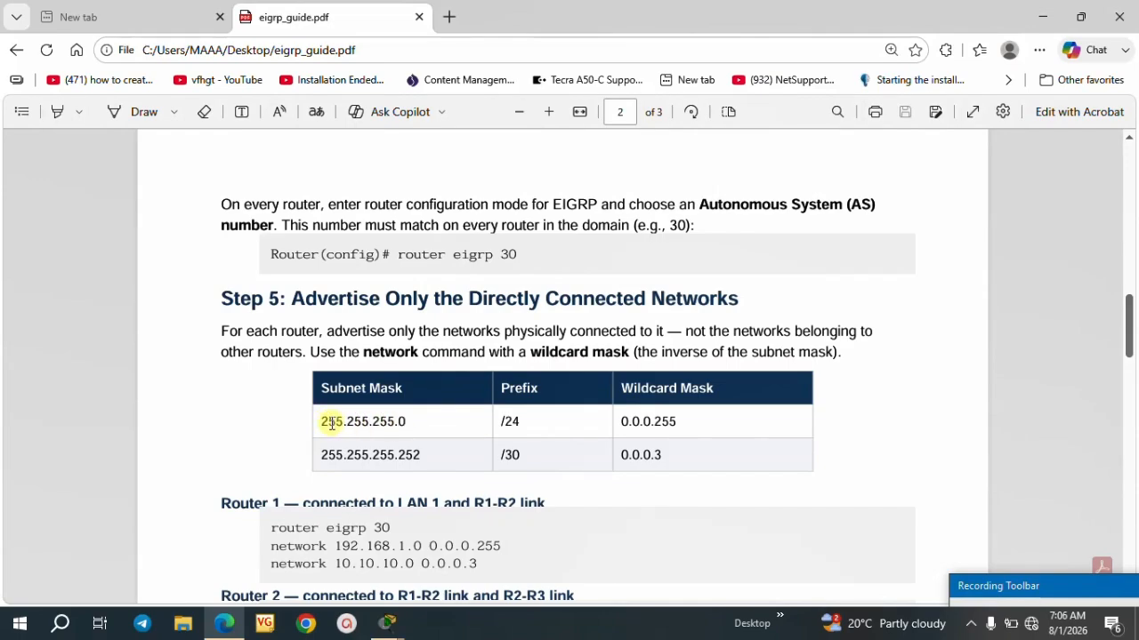
pyautogui.moveTo(406, 420); pyautogui.dragTo(300, 414)
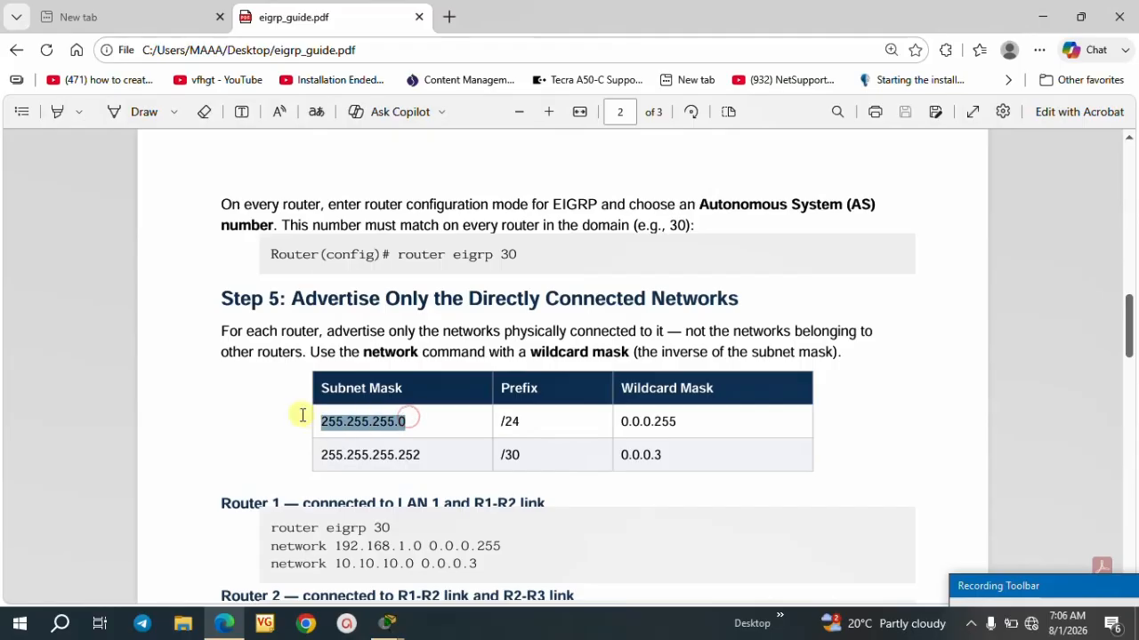
pyautogui.click(394, 416)
pyautogui.click(275, 431)
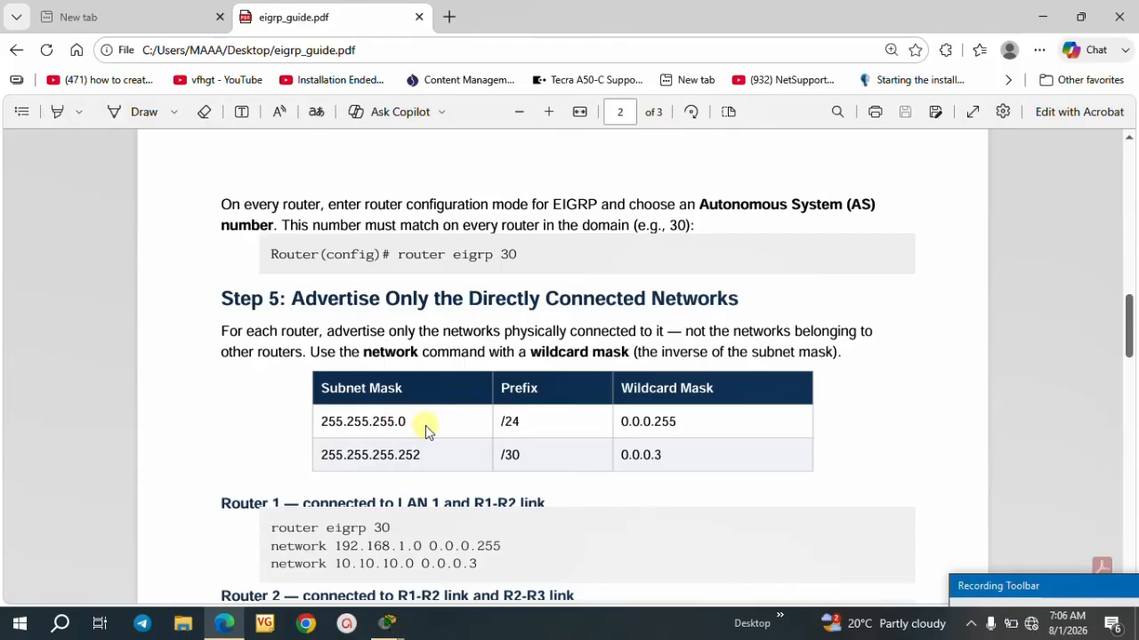
pyautogui.moveTo(405, 421); pyautogui.dragTo(284, 412)
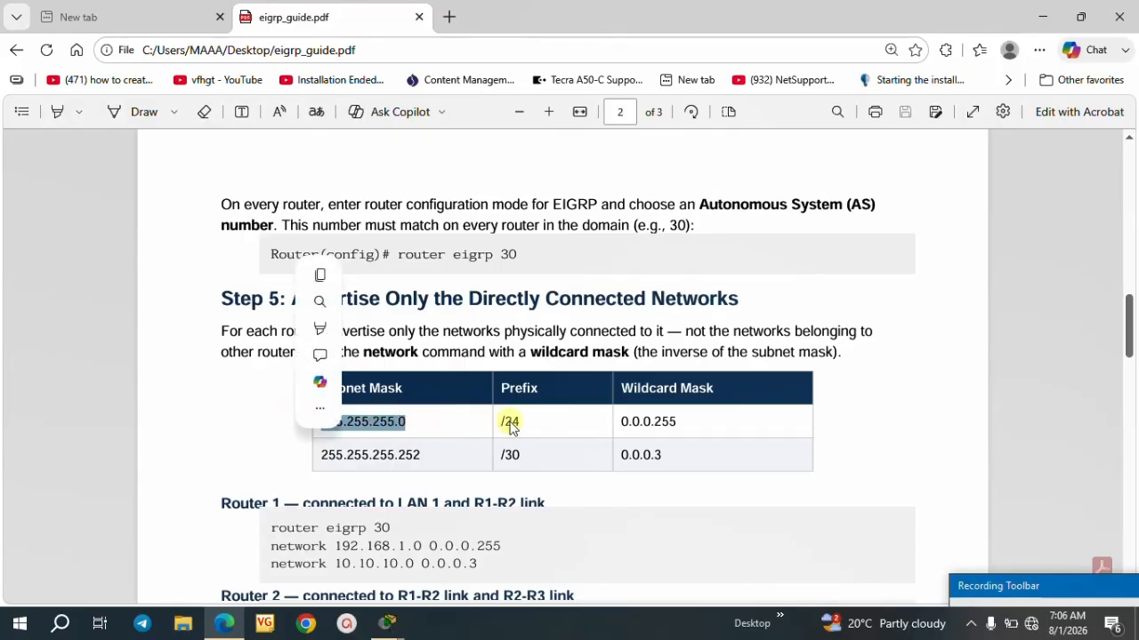
pyautogui.click(666, 422)
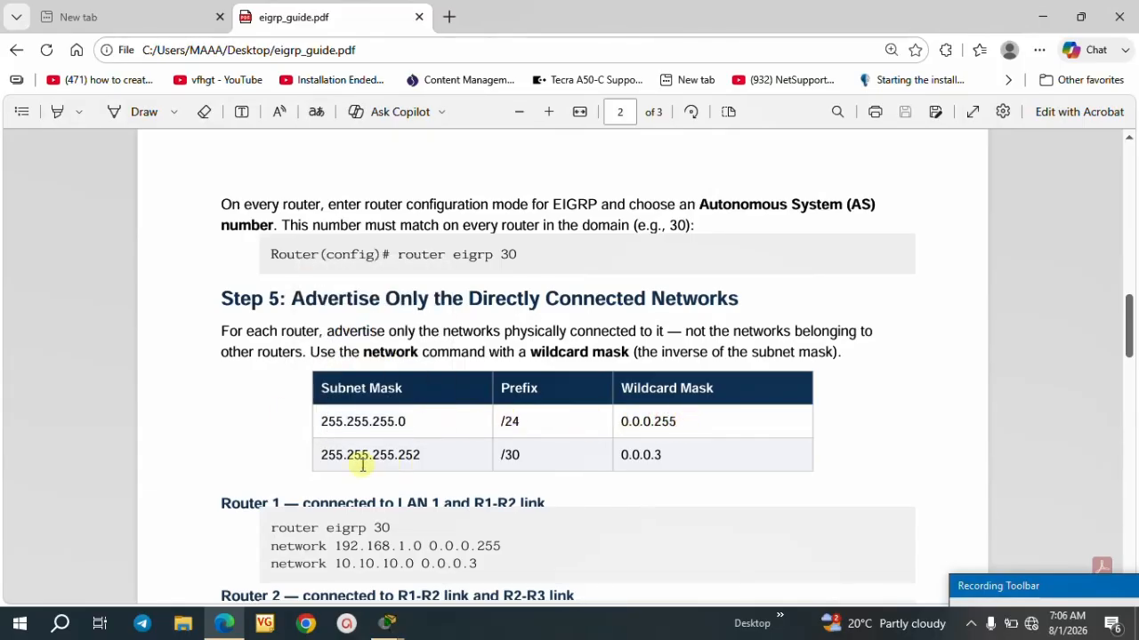
# Examine the table row matching subnet mask 255.255.255.252 and its /30 prefix to its wildcard mask.
pyautogui.moveTo(322, 461); pyautogui.dragTo(433, 467)
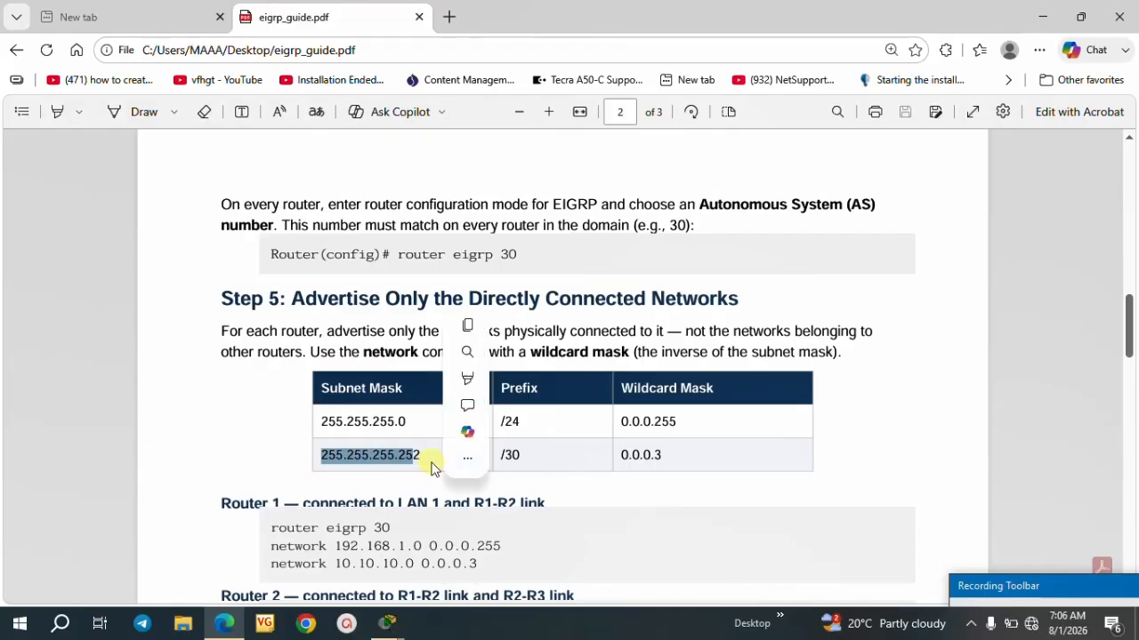
pyautogui.click(329, 467)
pyautogui.moveTo(526, 454)
pyautogui.mouseDown()
pyautogui.moveTo(488, 455)
pyautogui.moveTo(511, 454)
pyautogui.mouseUp()
pyautogui.click(343, 456)
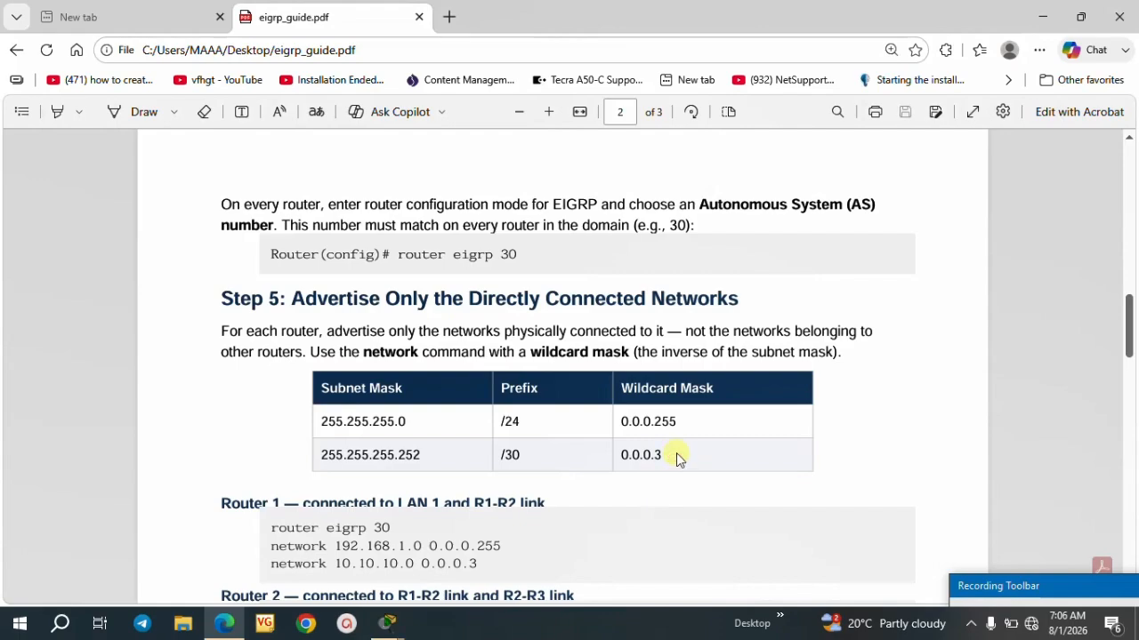
pyautogui.moveTo(621, 454); pyautogui.dragTo(688, 459)
# Switch to Cisco Packet Tracer, check R1's connected LAN in the topology, and advertise network 192.168.1.0 with wildcard mask 0.0.0.255 in R1's EIGRP configuration.
pyautogui.click(387, 622)
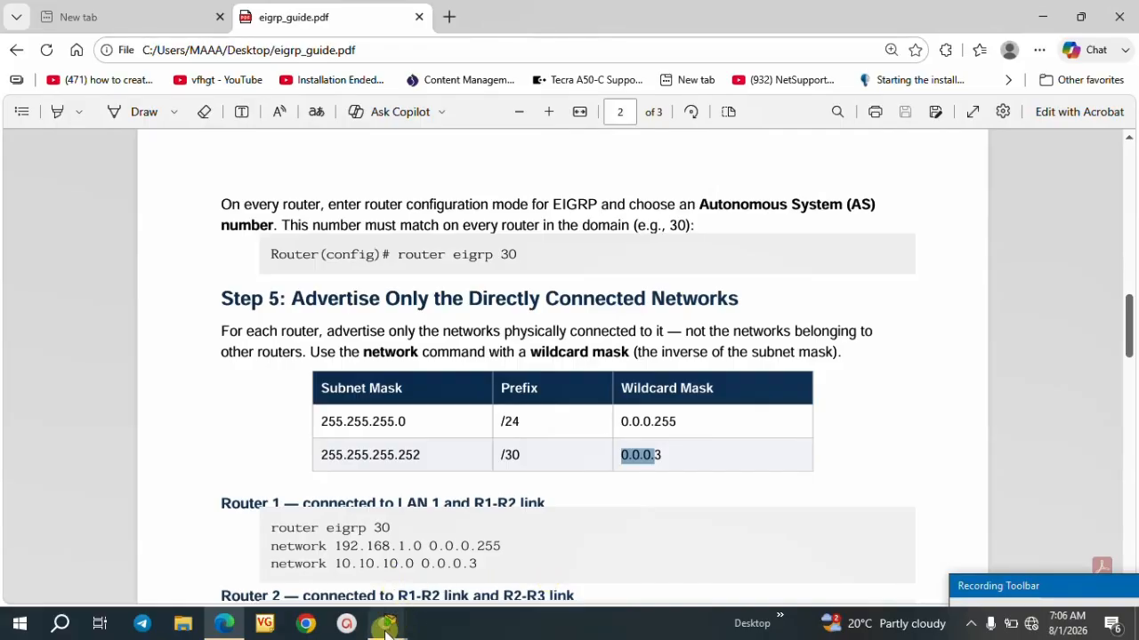
pyautogui.click(471, 566)
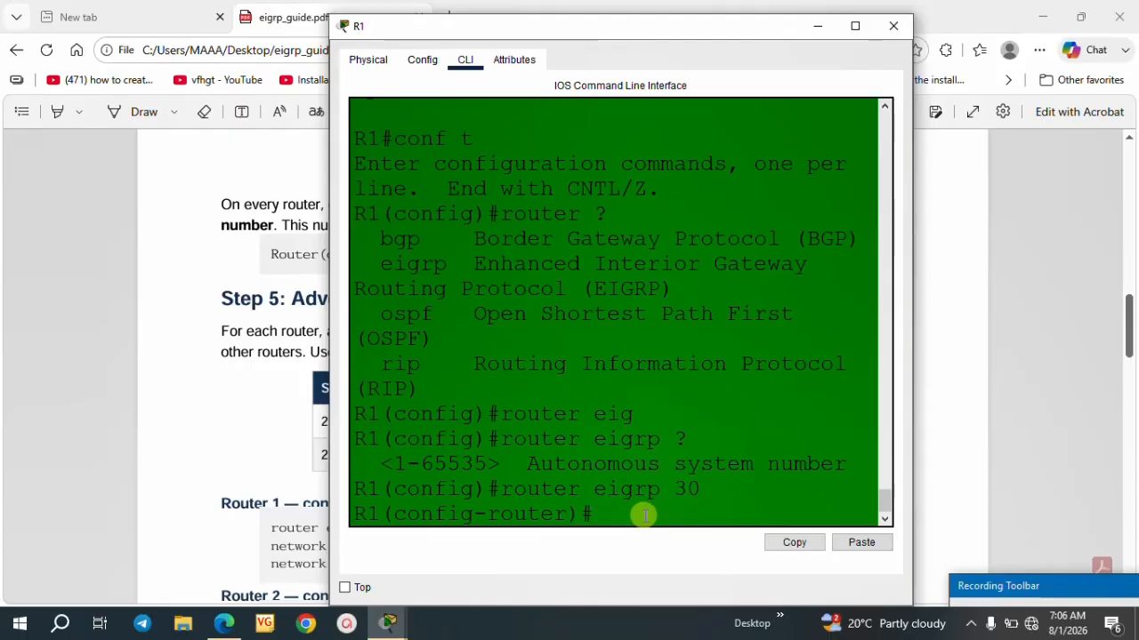
pyautogui.write('net')
pyautogui.press('Tab')
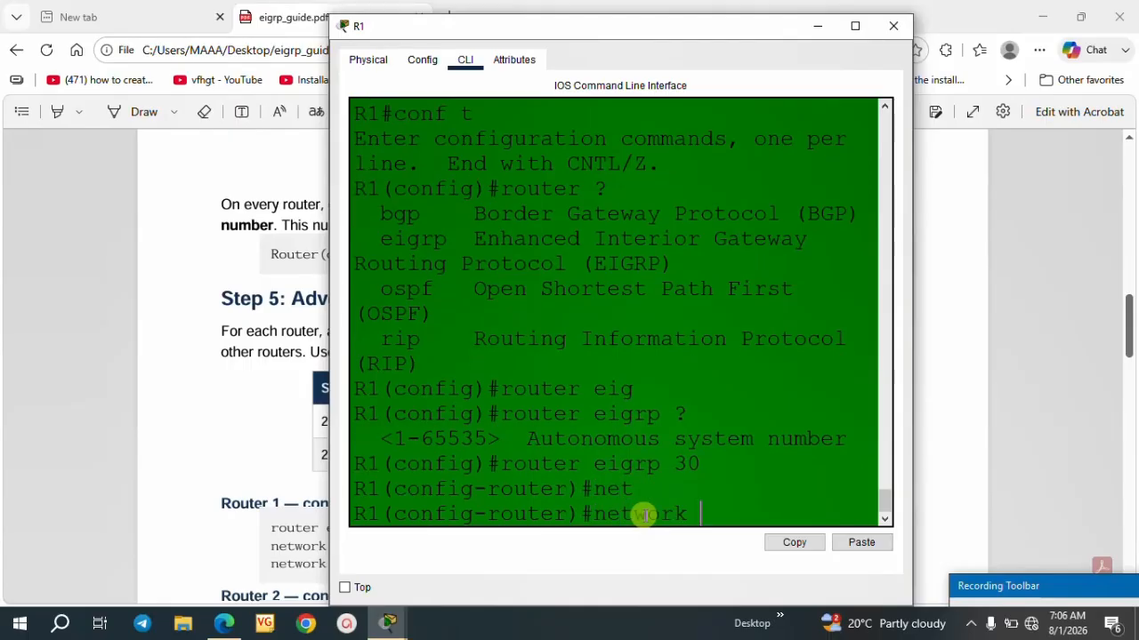
pyautogui.moveTo(613, 33); pyautogui.dragTo(629, 69)
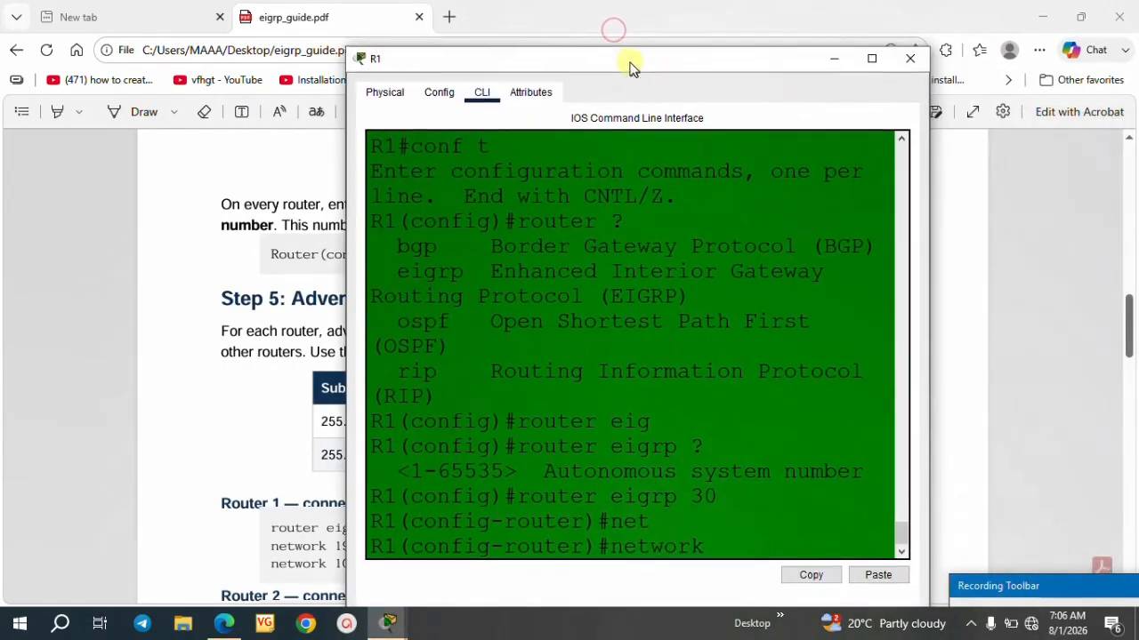
pyautogui.moveTo(394, 617)
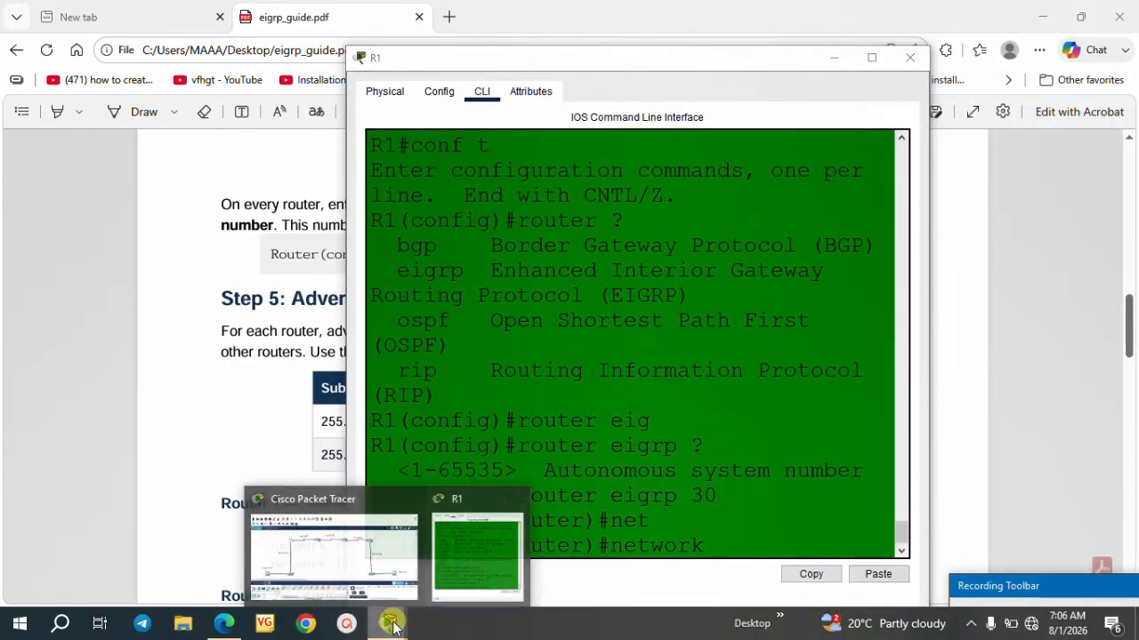
pyautogui.click(300, 527)
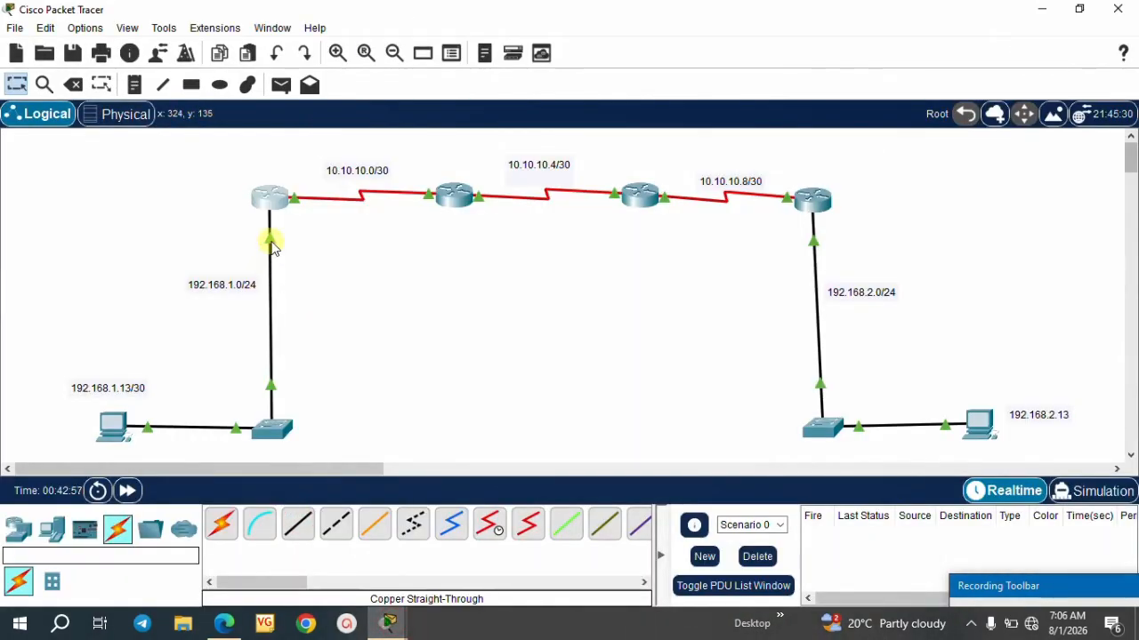
pyautogui.moveTo(273, 247)
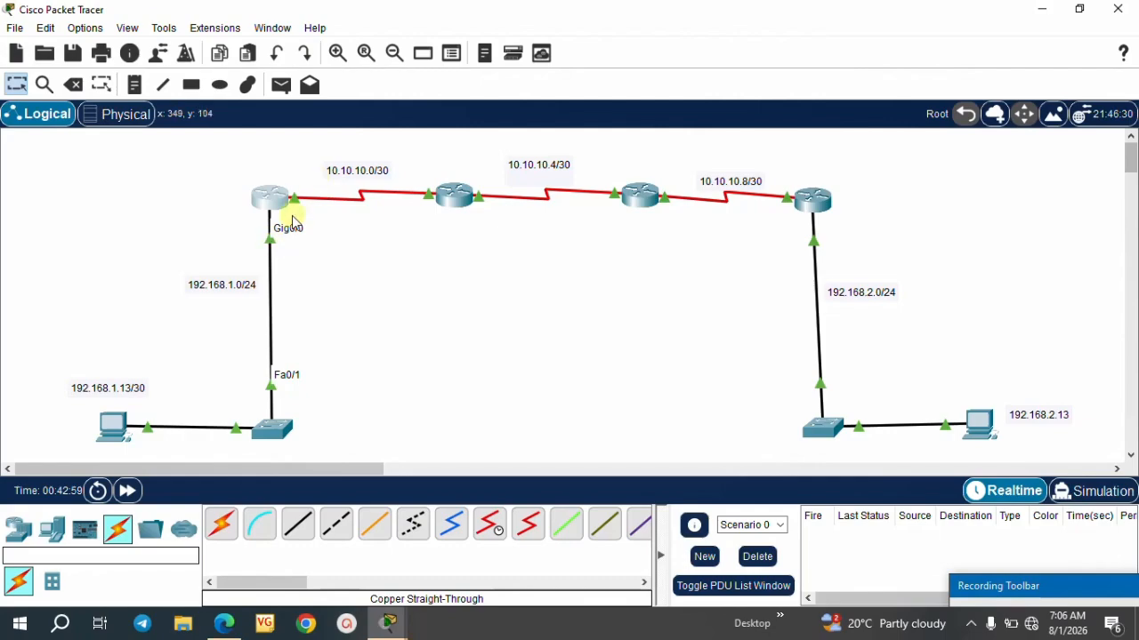
pyautogui.moveTo(413, 615)
pyautogui.click(472, 569)
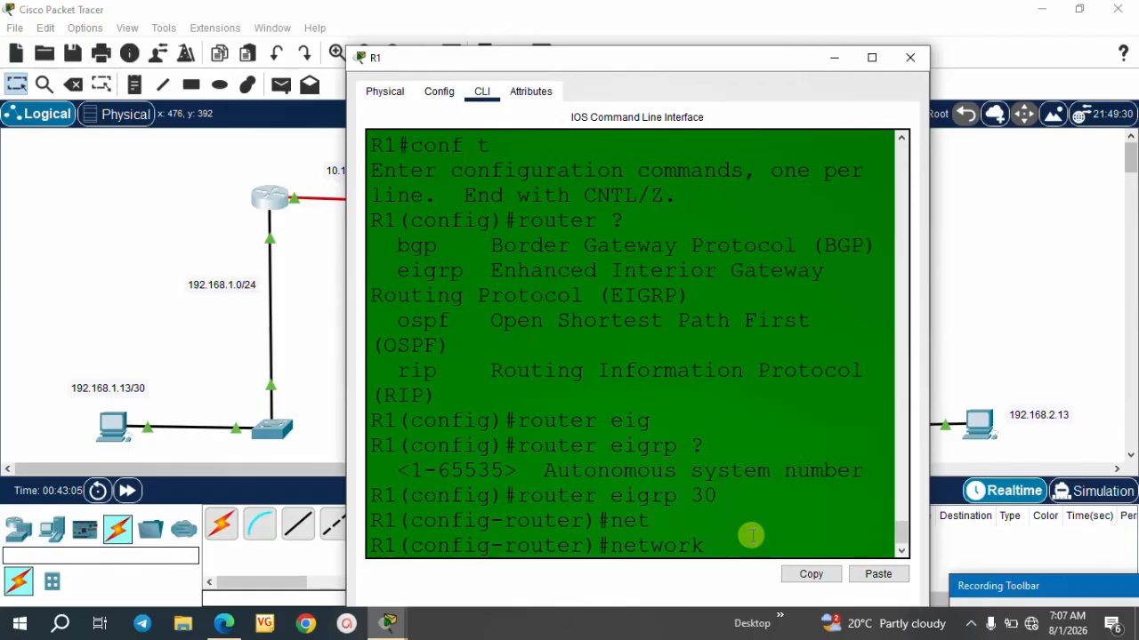
pyautogui.write('192.168.1')
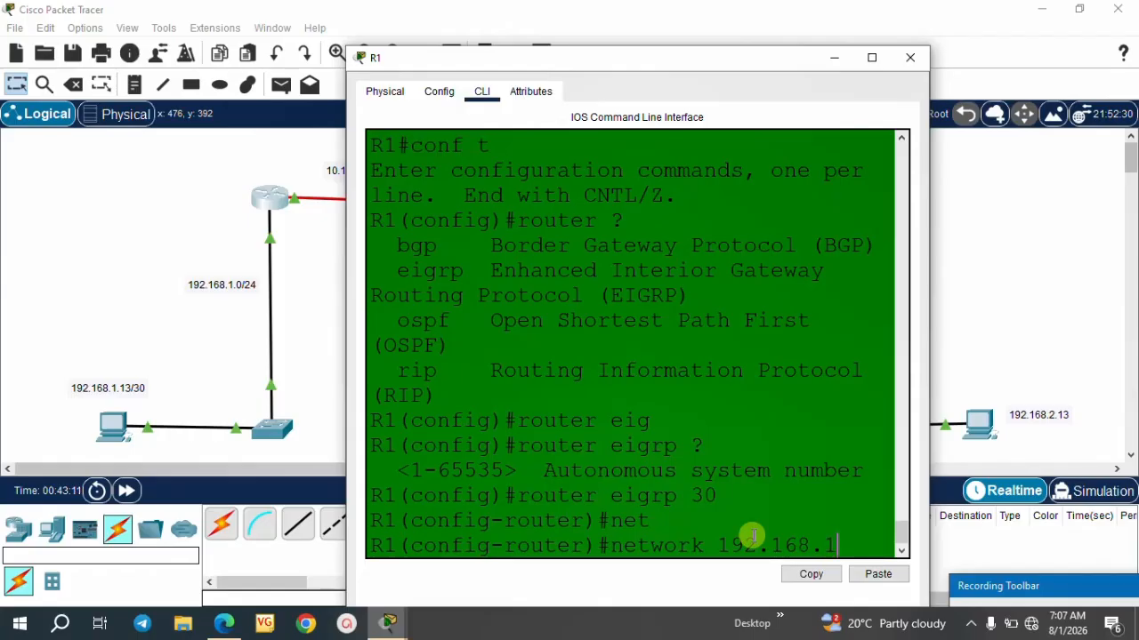
pyautogui.write('.0')
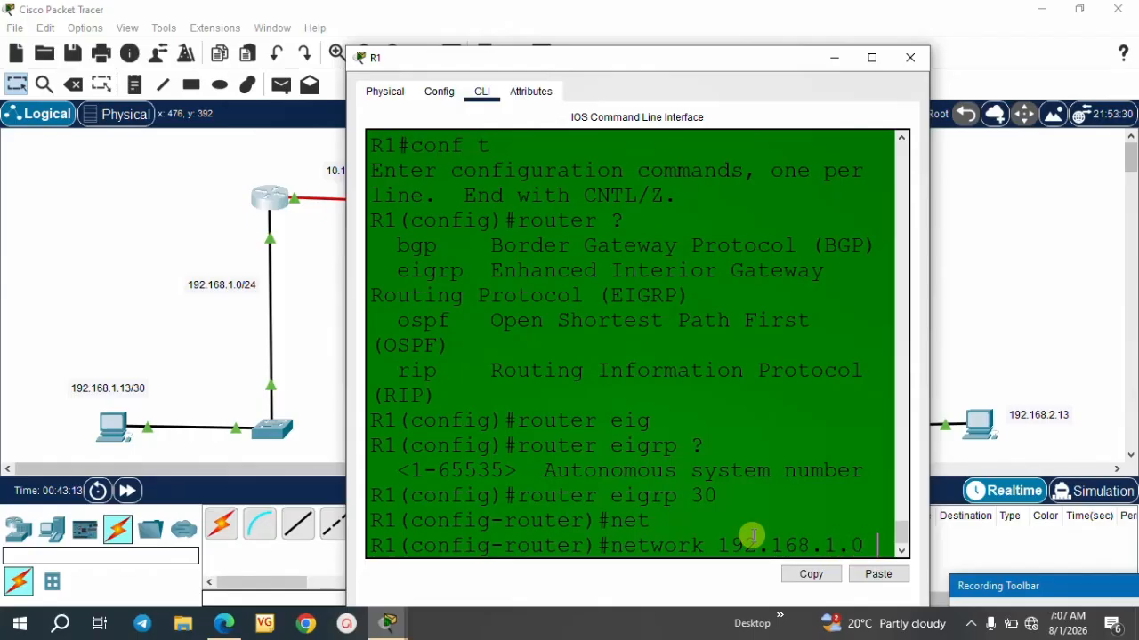
pyautogui.write(' 0.0')
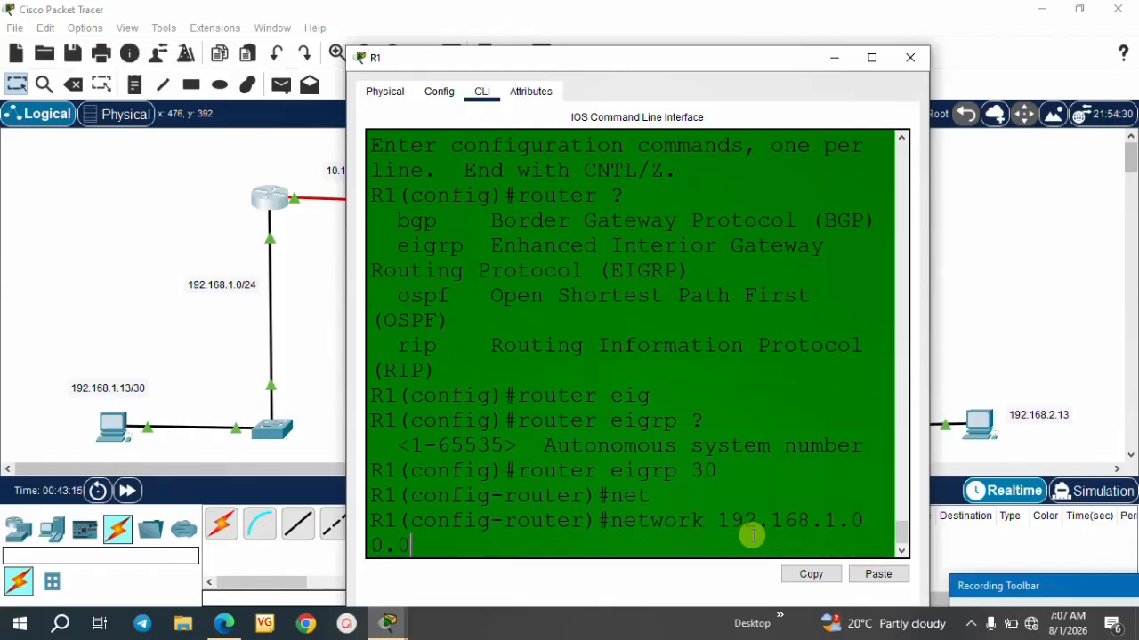
pyautogui.write('.0.255')
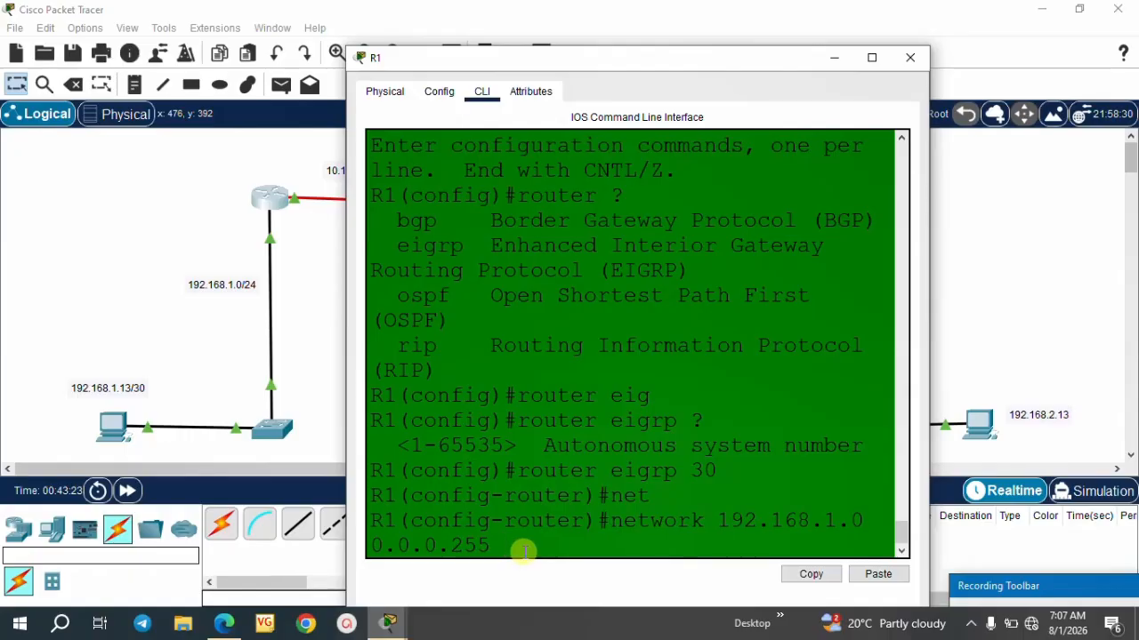
pyautogui.press('Return')
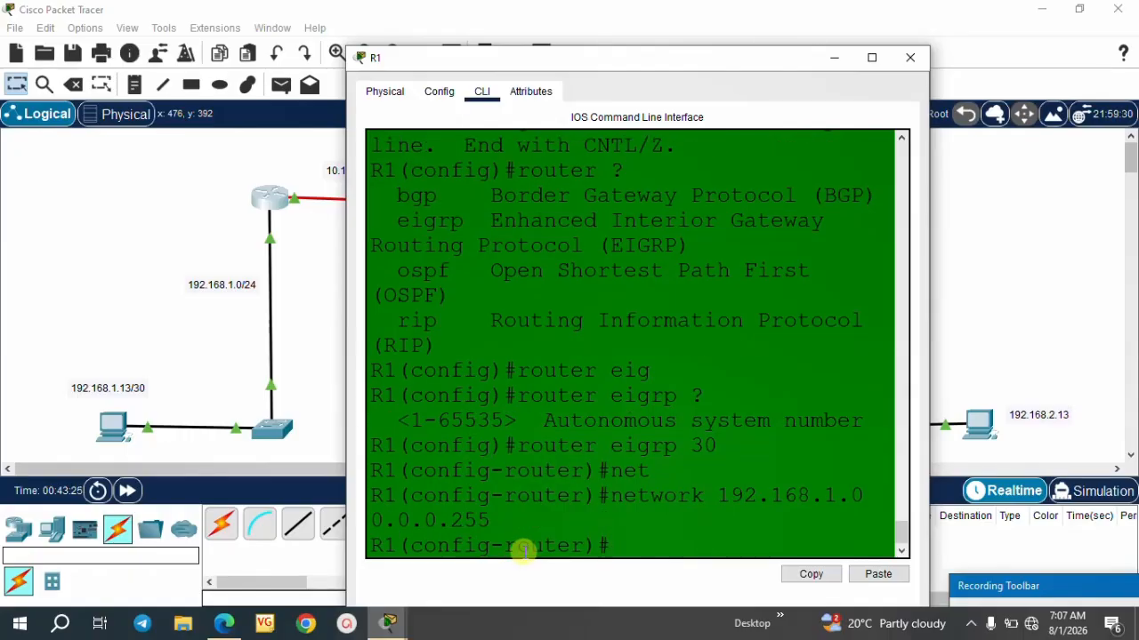
pyautogui.press('Up')
pyautogui.press('Up')
pyautogui.press('Up')
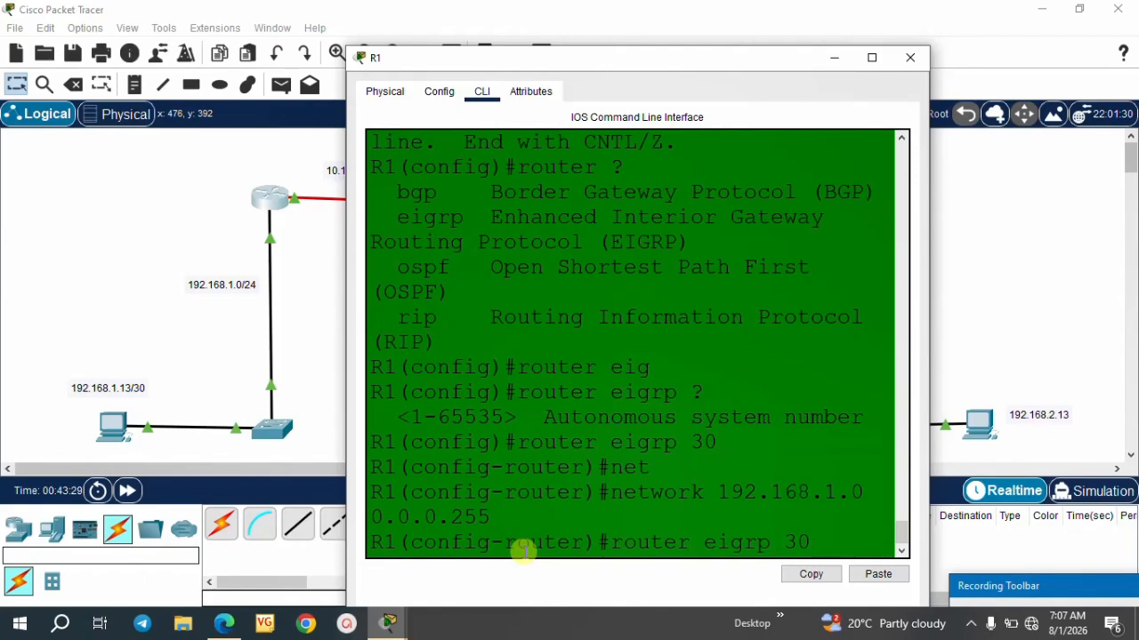
pyautogui.press('Up')
pyautogui.press('Up')
pyautogui.press('Up')
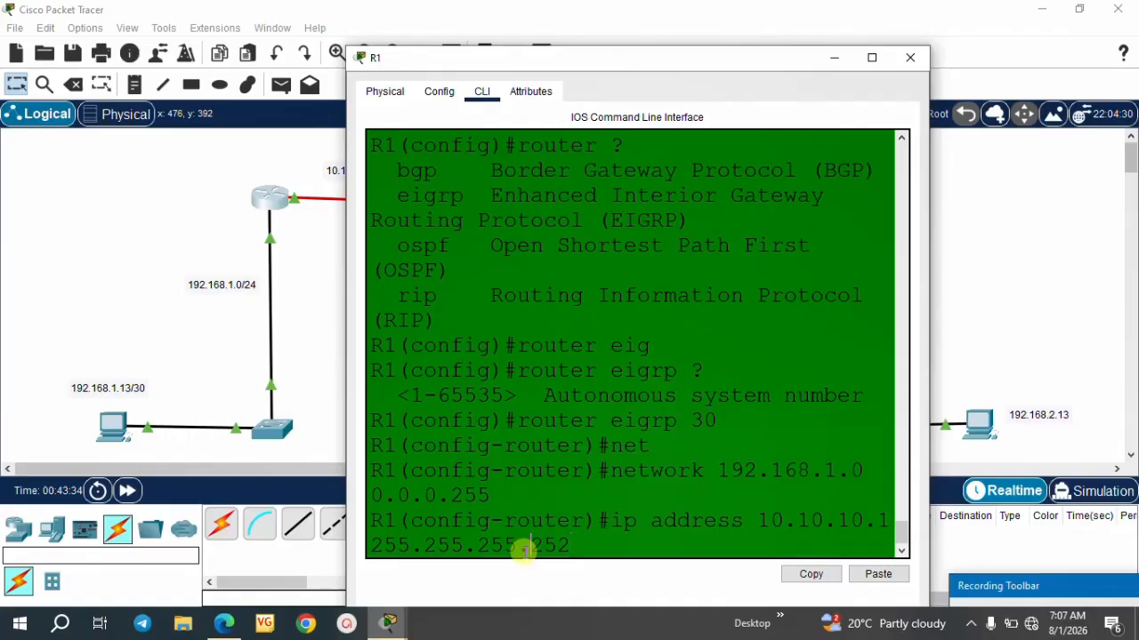
pyautogui.press('Left')
pyautogui.press('Left')
pyautogui.press('Left')
pyautogui.press('Left')
pyautogui.press('Left')
pyautogui.press('Left')
pyautogui.press('Left')
pyautogui.press('Left')
pyautogui.press('Up')
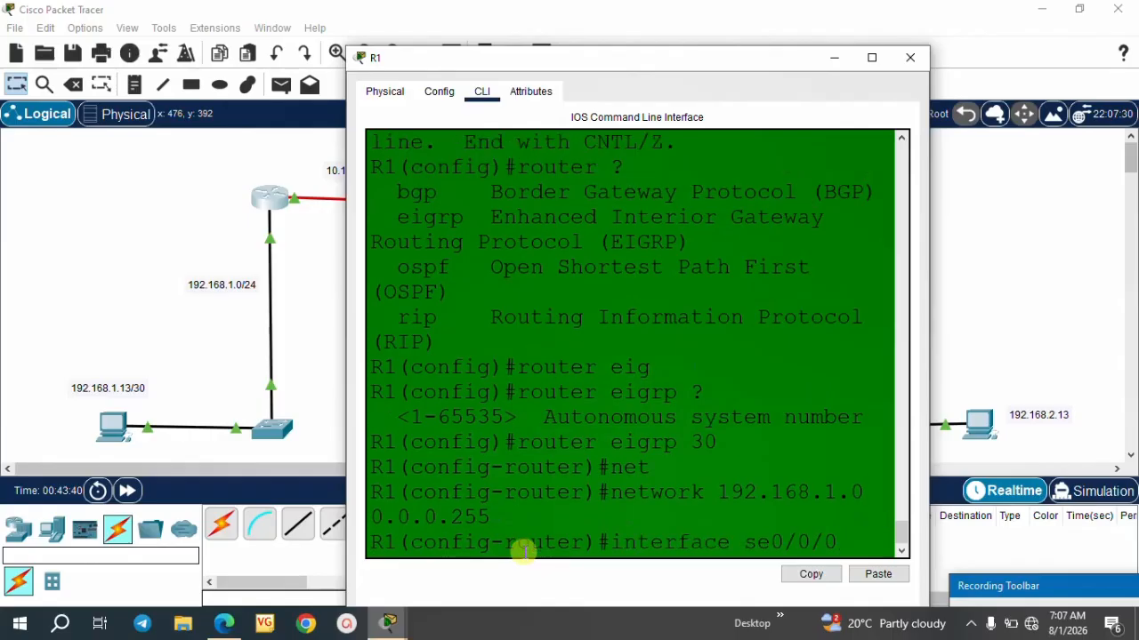
pyautogui.press('Down')
pyautogui.press('Down')
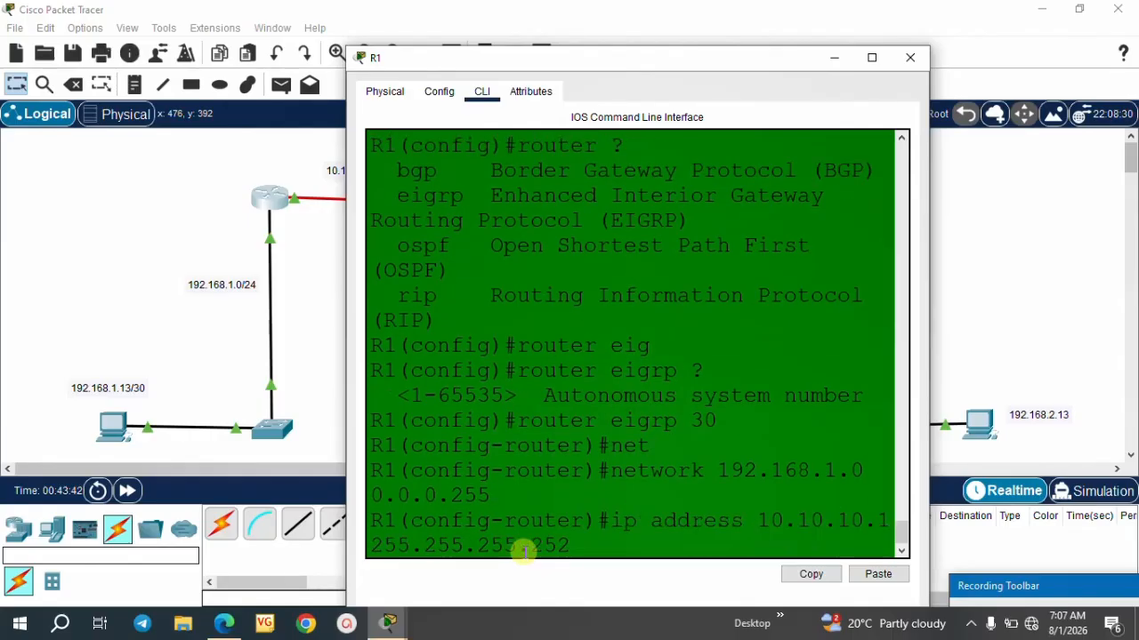
# Recall R1's last network command and change its network address to 10.10.10.0.
pyautogui.press('Down')
pyautogui.press('Down')
pyautogui.press('Down')
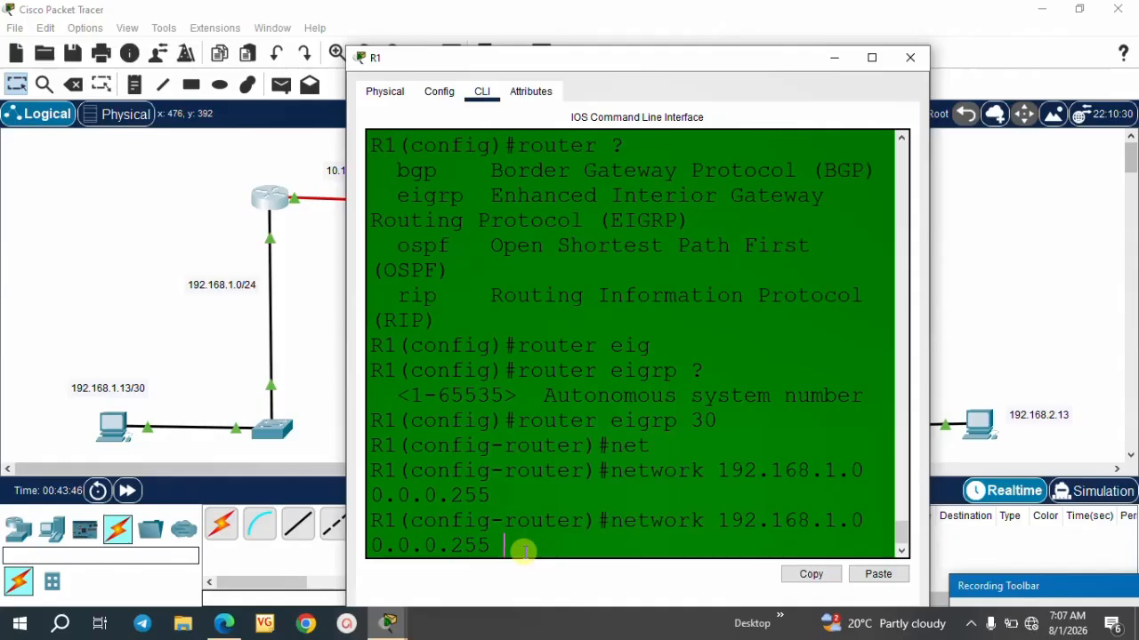
pyautogui.press('Left')
pyautogui.press('Left')
pyautogui.press('Left')
pyautogui.press('Left')
pyautogui.press('Left')
pyautogui.press('Left')
pyautogui.press('BackSpace')
pyautogui.press('BackSpace')
pyautogui.press('BackSpace')
pyautogui.press('BackSpace')
pyautogui.press('BackSpace')
pyautogui.press('BackSpace')
pyautogui.press('BackSpace')
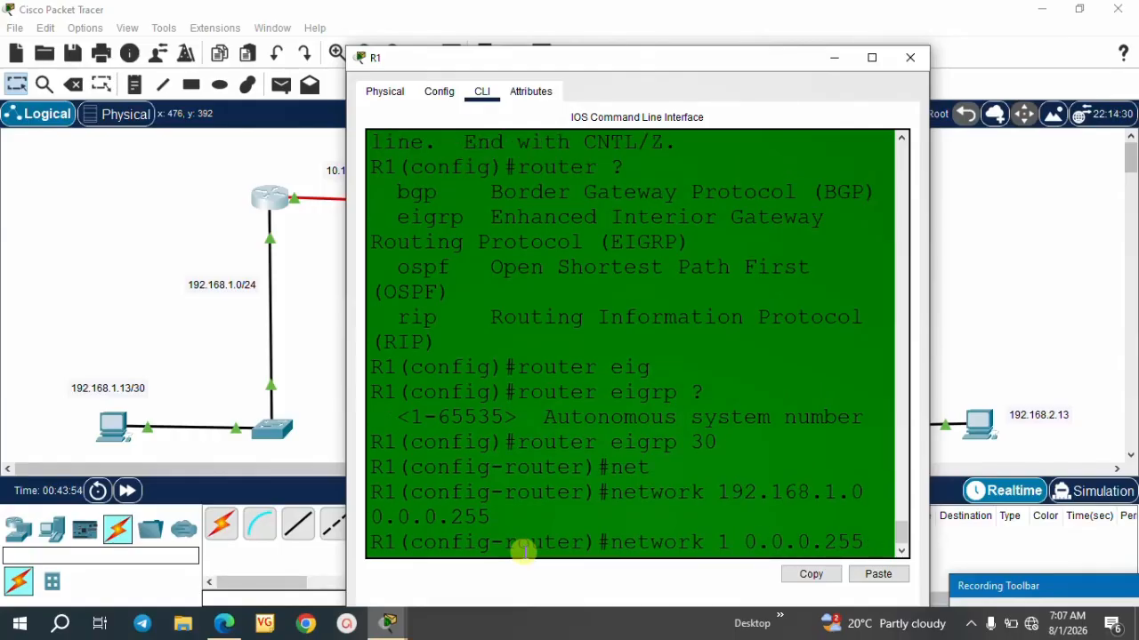
pyautogui.write('10.10.10.')
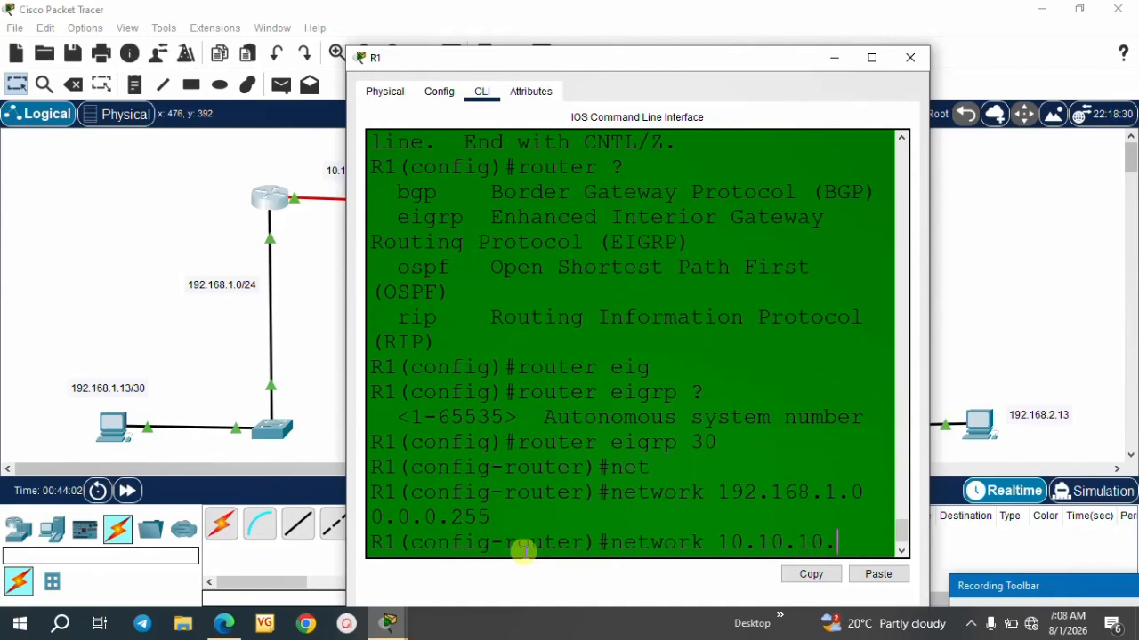
pyautogui.write('0')
# Change the wildcard mask in the 10.10.10.0 network command to 0.0.0.3 and run the command on R1.
pyautogui.click(901, 552)
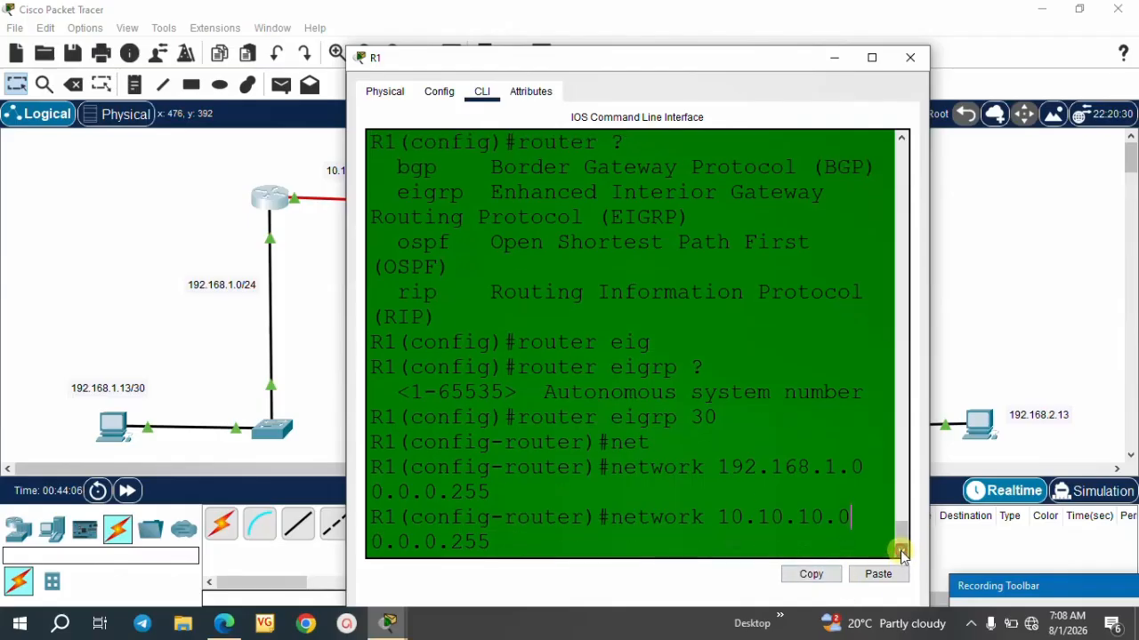
pyautogui.click(524, 535)
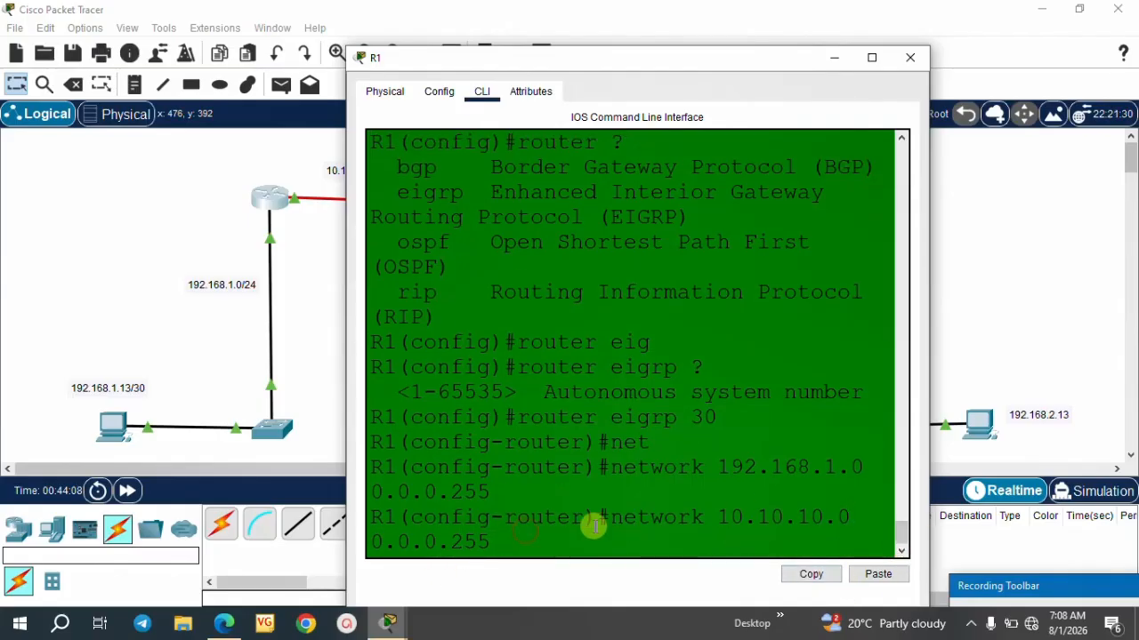
pyautogui.press('Left')
pyautogui.press('Left')
pyautogui.press('Left')
pyautogui.press('Left')
pyautogui.press('Left')
pyautogui.press('Left')
pyautogui.press('Left')
pyautogui.press('Left')
pyautogui.press('Left')
pyautogui.press('Left')
pyautogui.press('Left')
pyautogui.click(510, 550)
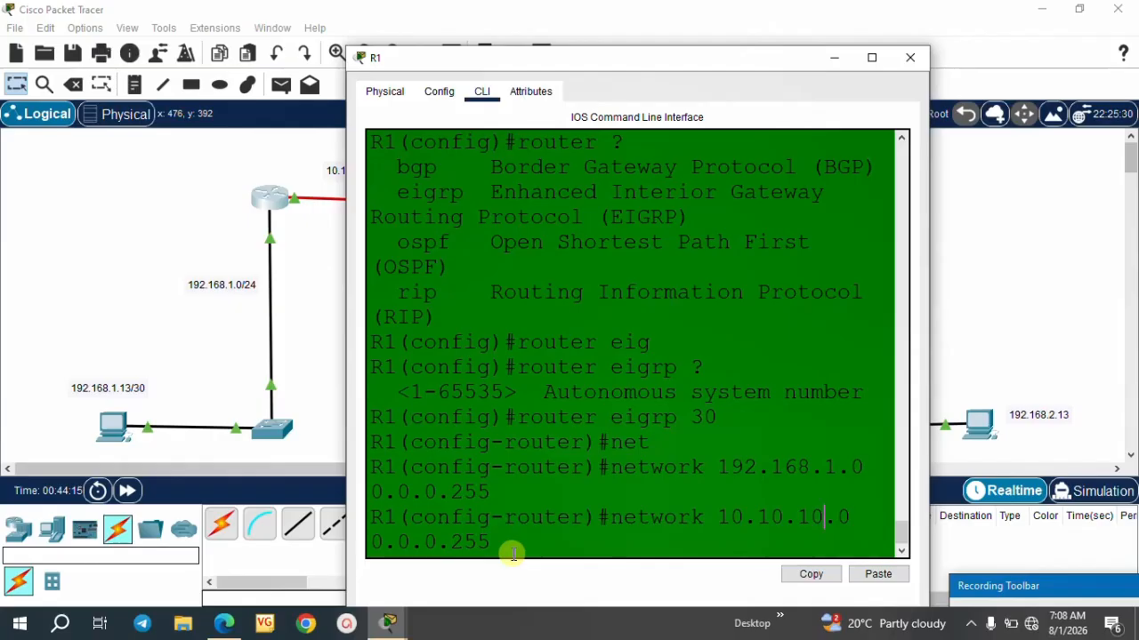
pyautogui.press('Left')
pyautogui.press('Left')
pyautogui.press('Left')
pyautogui.press('Left')
pyautogui.press('Left')
pyautogui.press('Left')
pyautogui.press('Left')
pyautogui.press('Right')
pyautogui.press('Right')
pyautogui.press('Right')
pyautogui.press('Right')
pyautogui.press('Right')
pyautogui.press('Right')
pyautogui.press('Right')
pyautogui.press('Right')
pyautogui.press('Right')
pyautogui.press('BackSpace')
pyautogui.press('BackSpace')
pyautogui.press('BackSpace')
pyautogui.write('3')
pyautogui.press('Return')
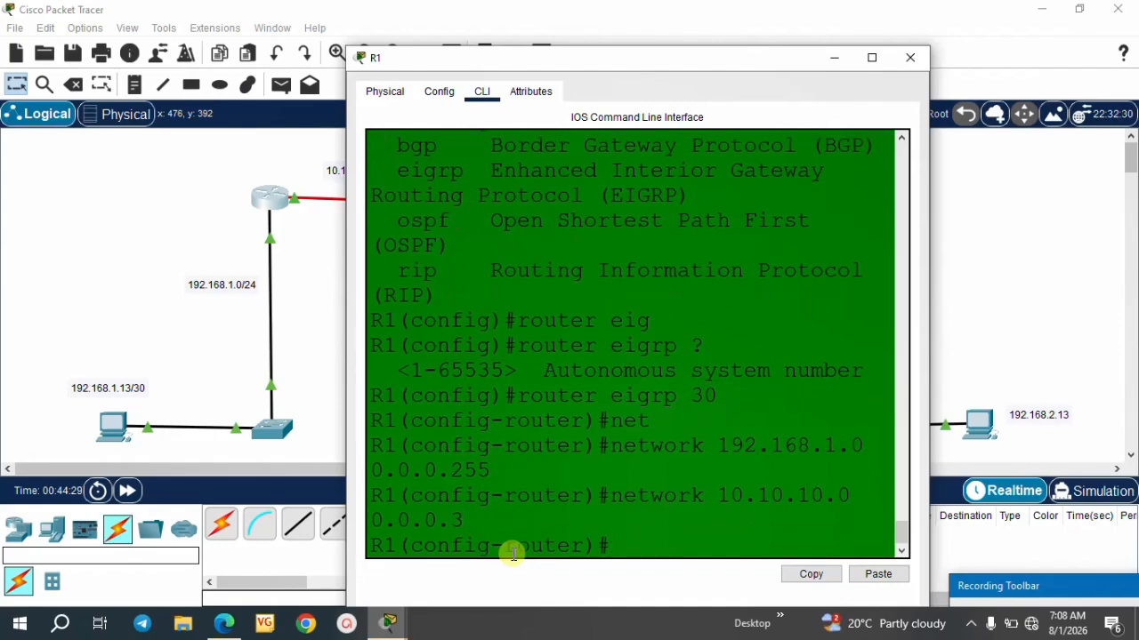
# Exit R1's EIGRP configuration mode, save the configuration with do wr, and close the R1 window.
pyautogui.write('exit')
pyautogui.press('Return')
pyautogui.press('Return')
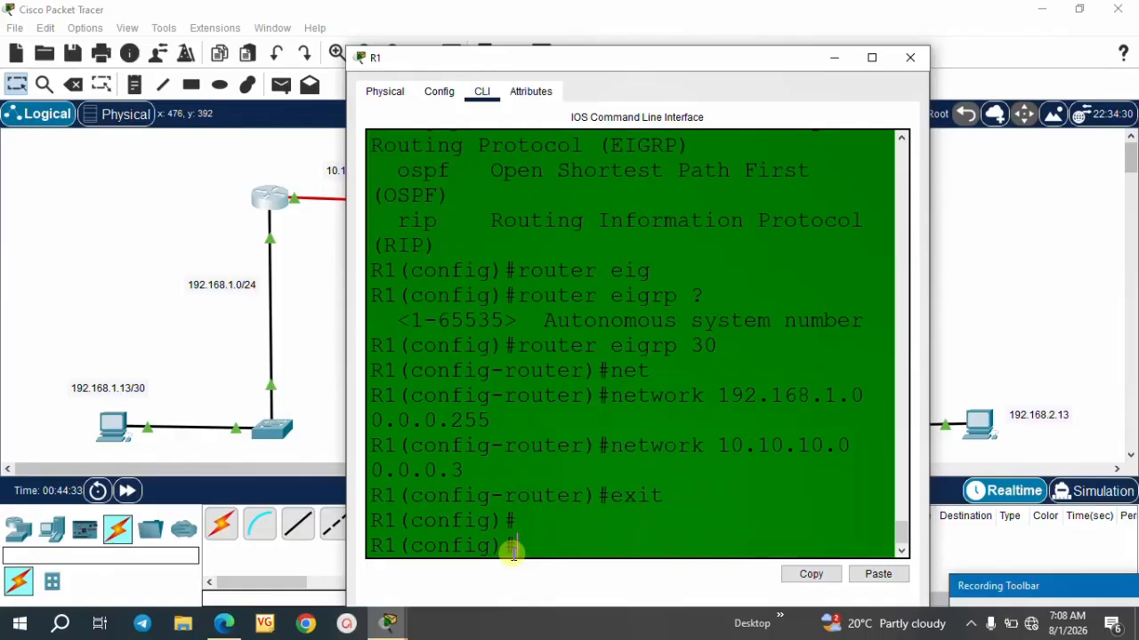
pyautogui.write('do wr')
pyautogui.press('Return')
pyautogui.press('Return')
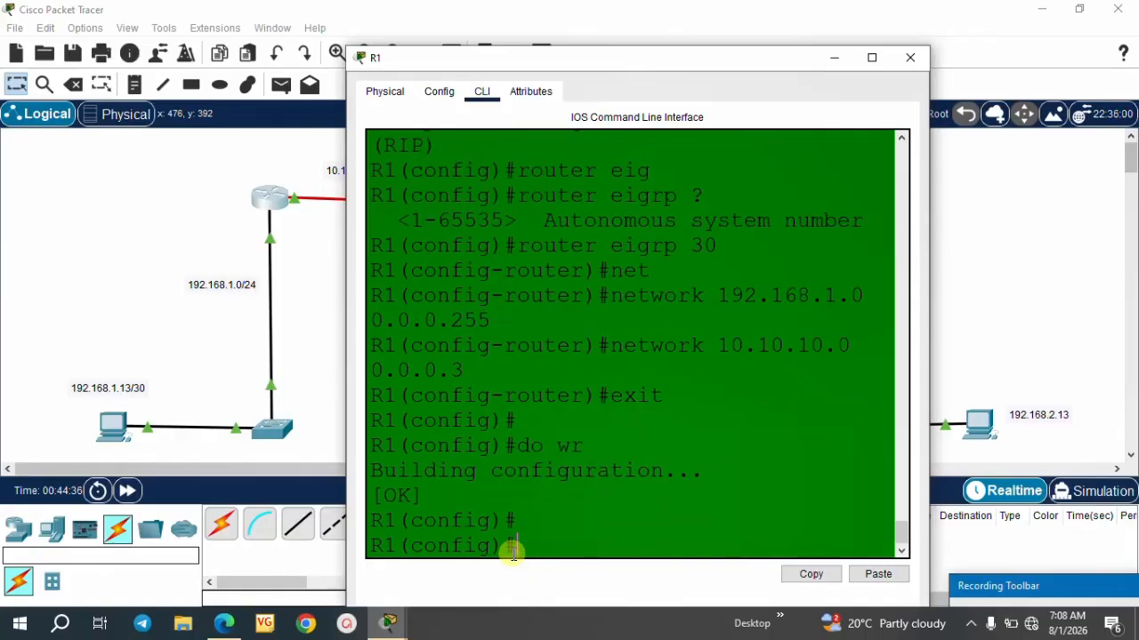
pyautogui.click(910, 57)
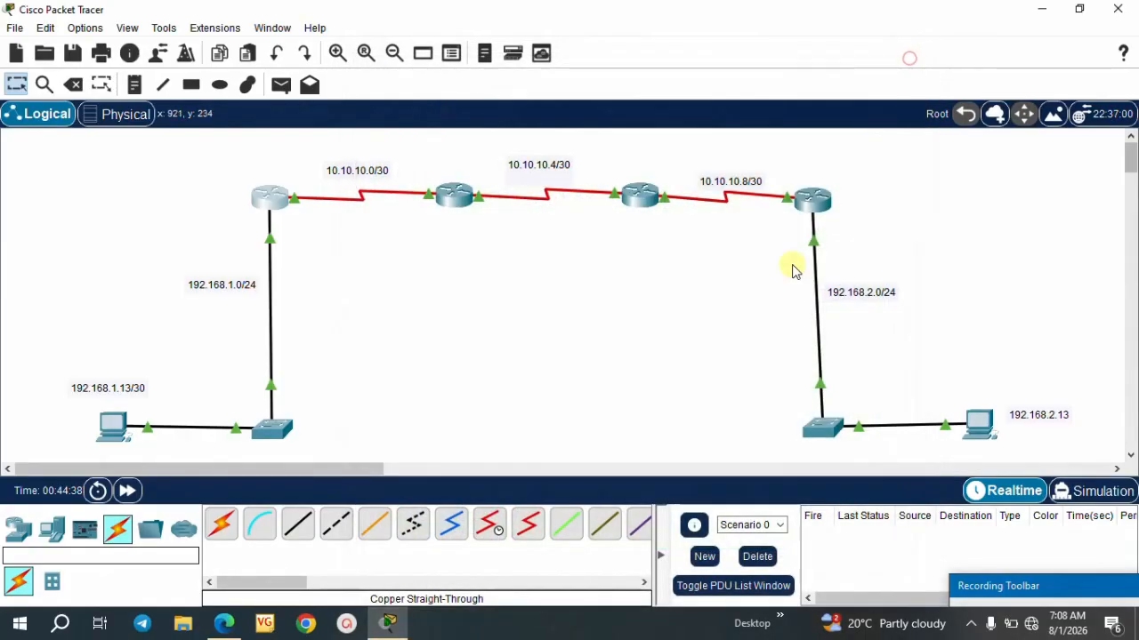
# Switch to eigrp_guide.pdf and read the EIGRP commands listed for Router 2's R1-R2 and R2-R3 links.
pyautogui.click(224, 623)
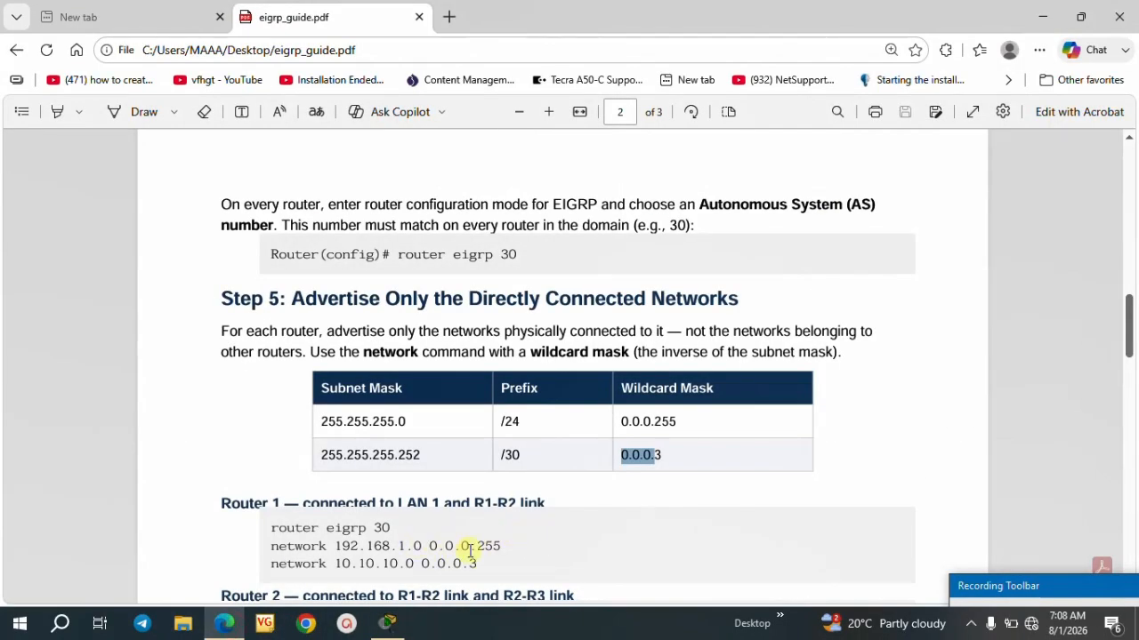
pyautogui.click(433, 580)
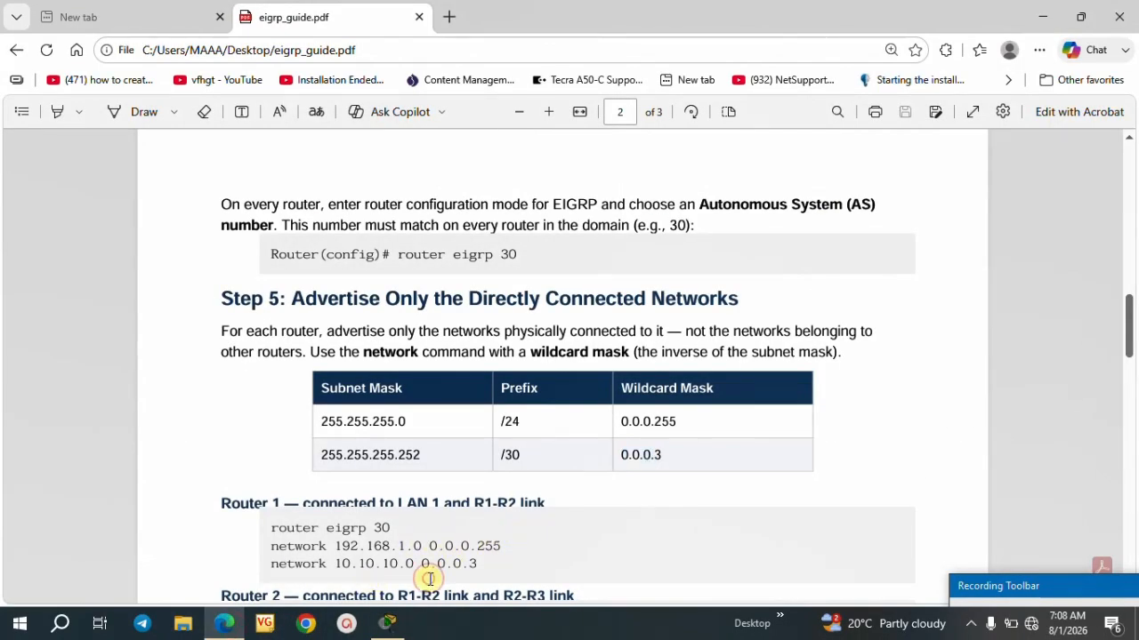
pyautogui.scroll(-3, 430, 580)
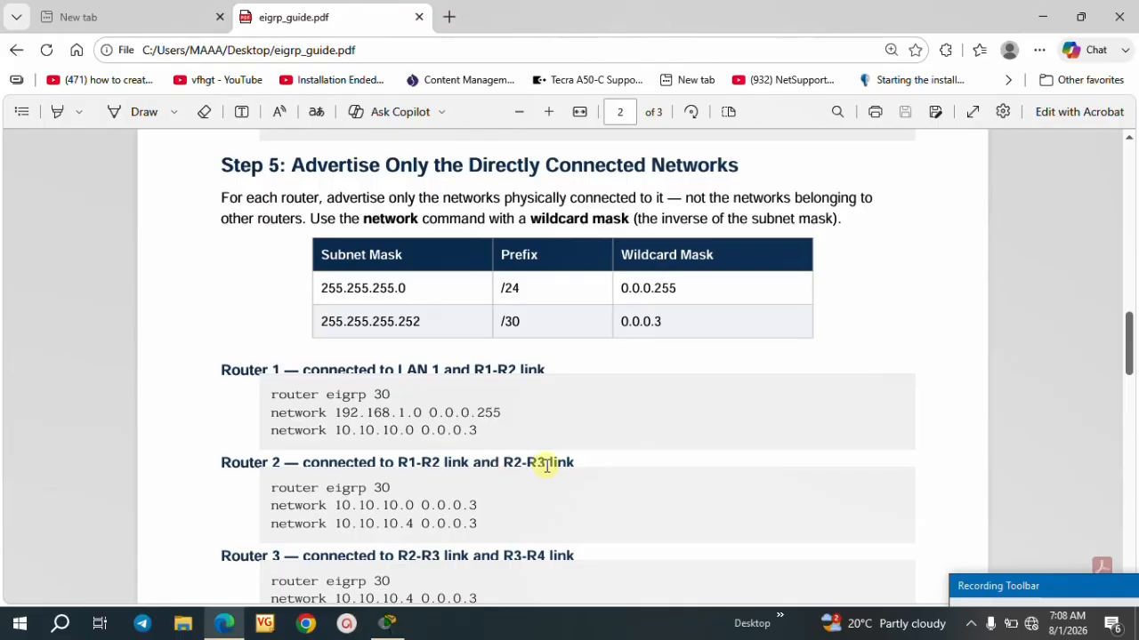
pyautogui.moveTo(335, 505); pyautogui.dragTo(494, 529)
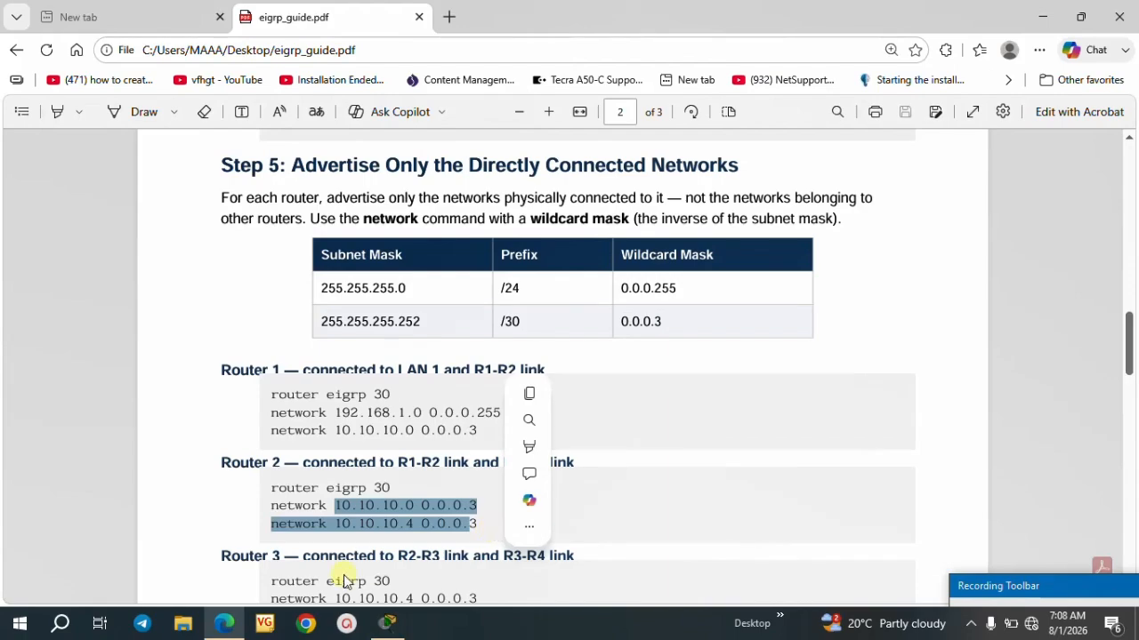
pyautogui.moveTo(327, 487); pyautogui.dragTo(391, 489)
# Switch to Cisco Packet Tracer, open the command line of router R2 and enter privileged EXEC mode.
pyautogui.click(389, 620)
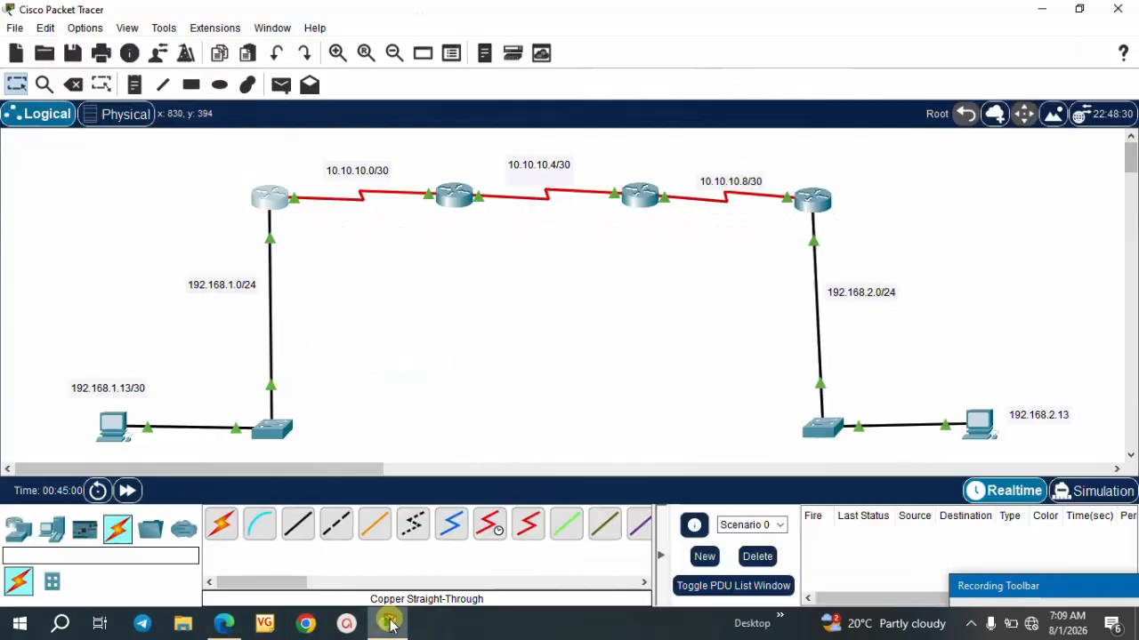
pyautogui.click(456, 199)
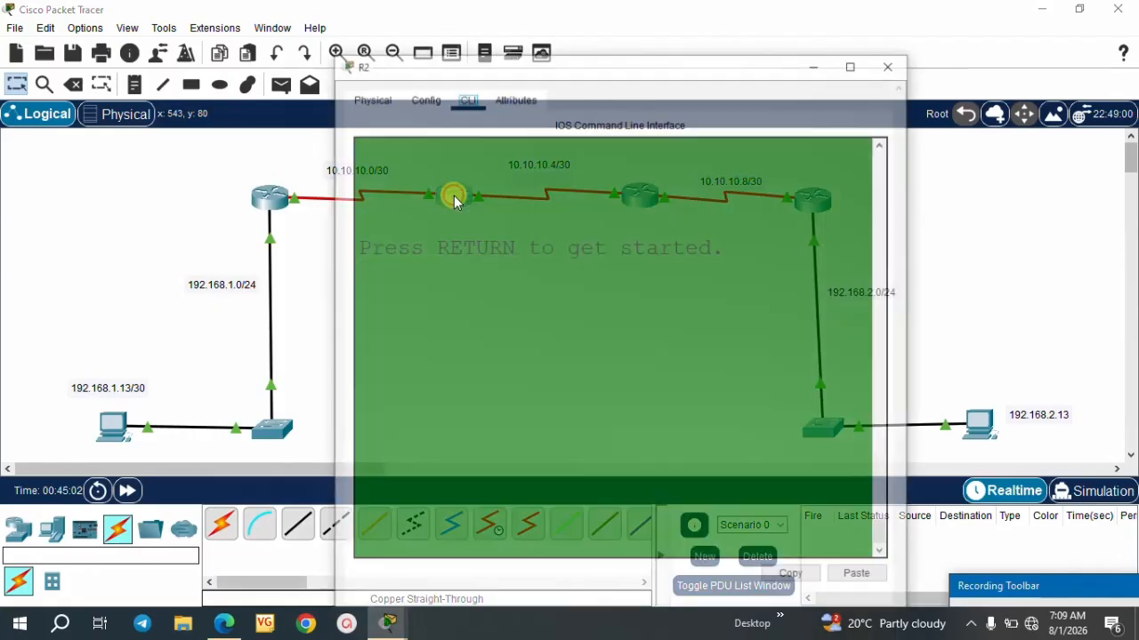
pyautogui.press('Return')
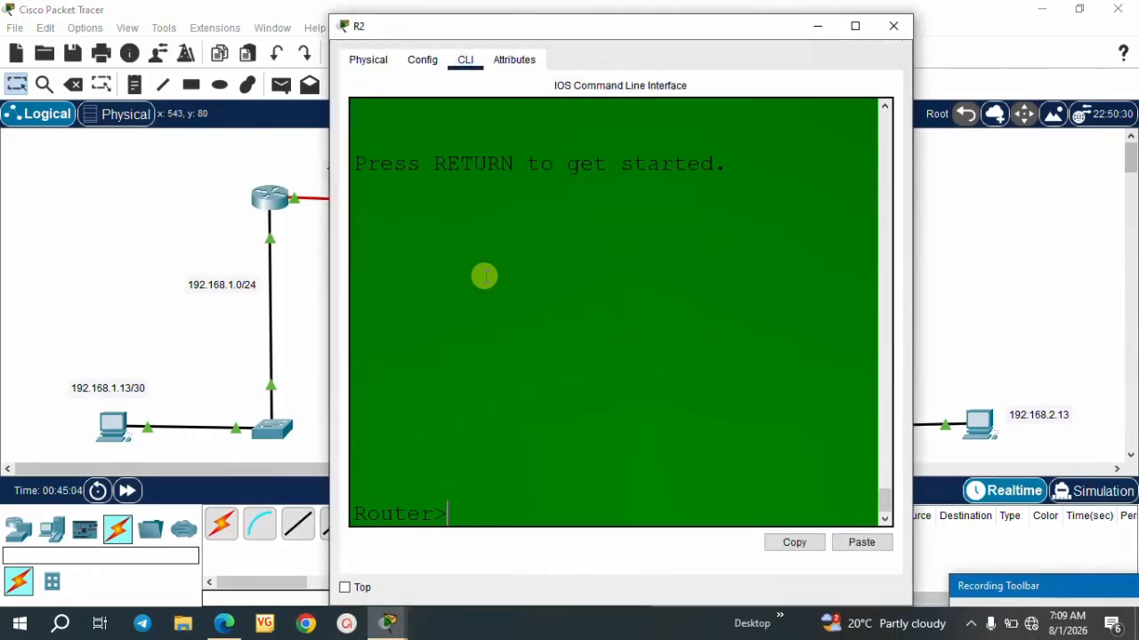
pyautogui.write('en')
pyautogui.press('Return')
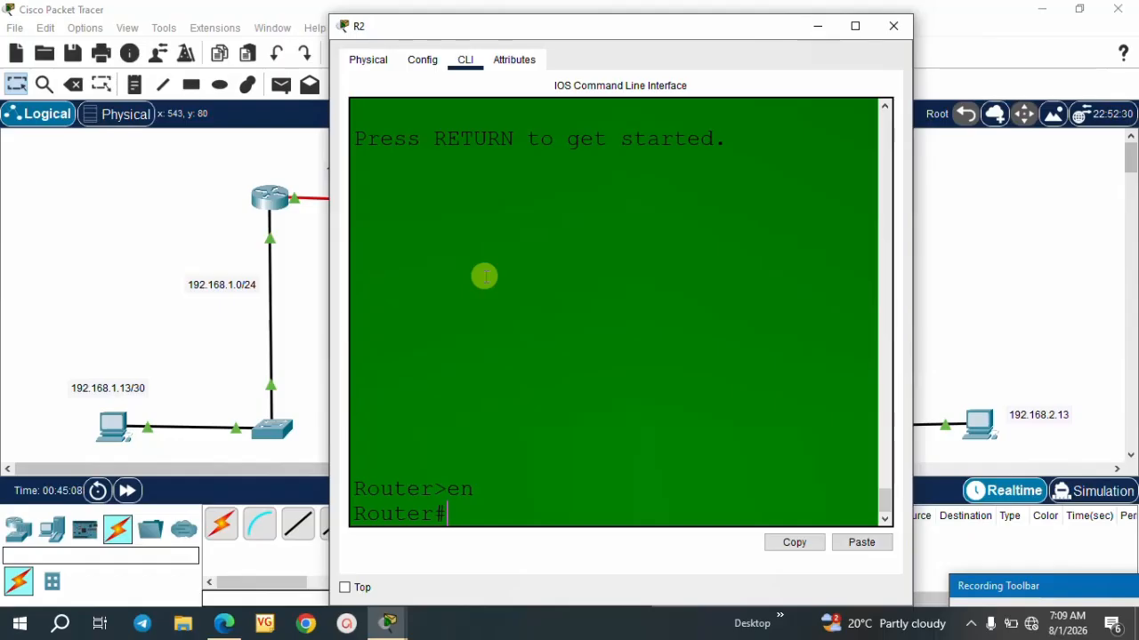
# Enter global configuration mode on router R2 and set its hostname to R1.
pyautogui.write('conf t')
pyautogui.press('Return')
pyautogui.press('Return')
pyautogui.write('h')
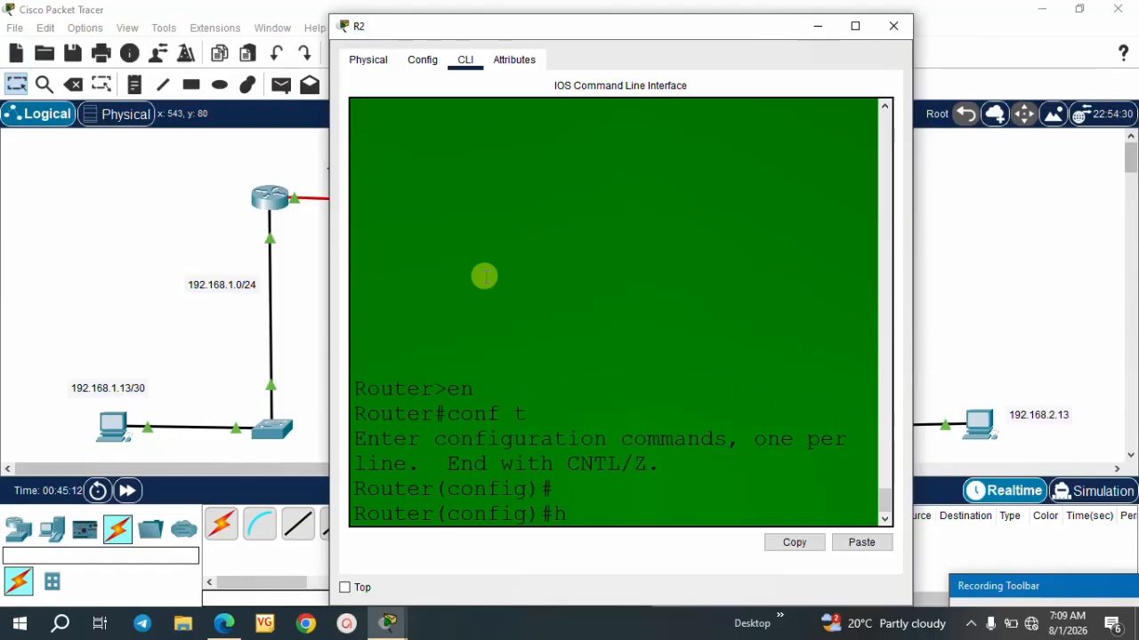
pyautogui.write('ost R1')
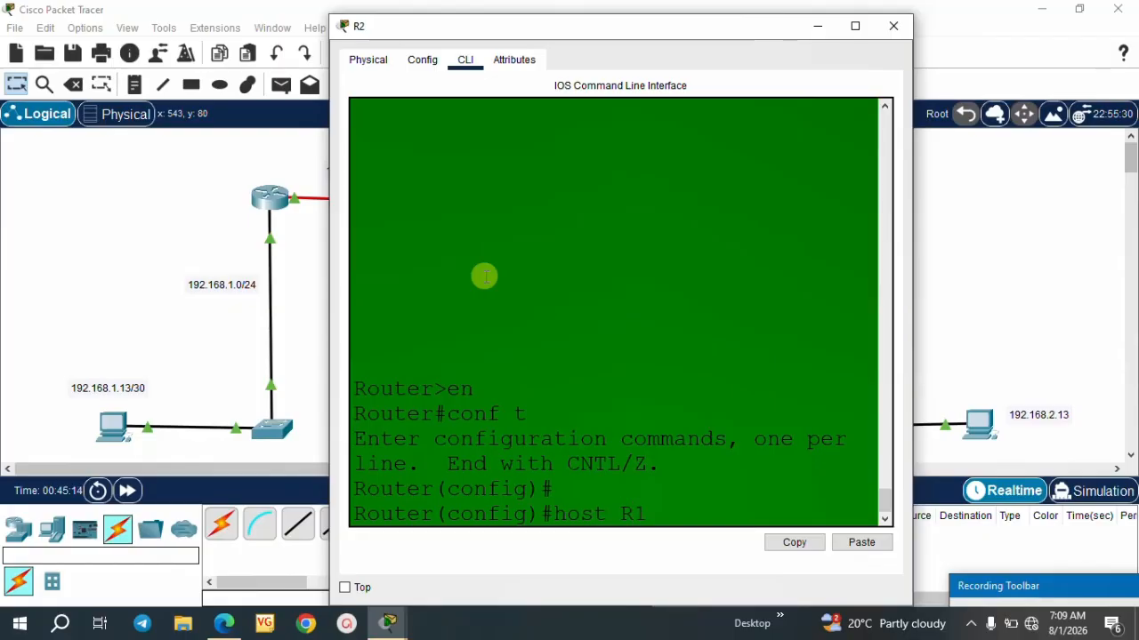
pyautogui.press('Return')
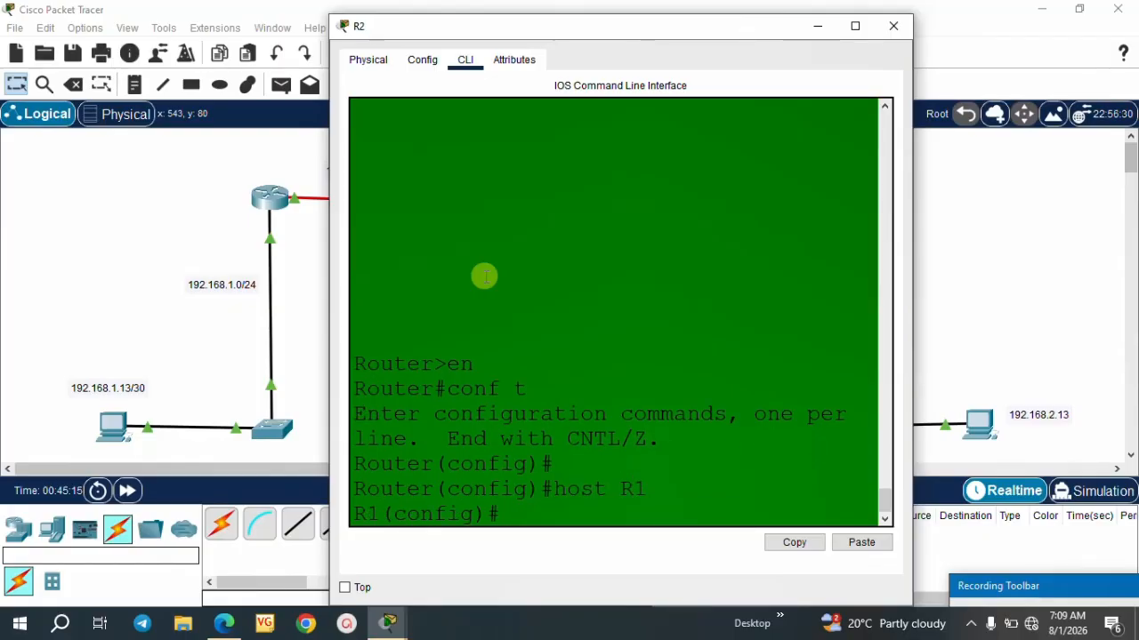
# List the available routing protocols with router ? and start EIGRP with autonomous system number 30.
pyautogui.write('route')
pyautogui.write('?')
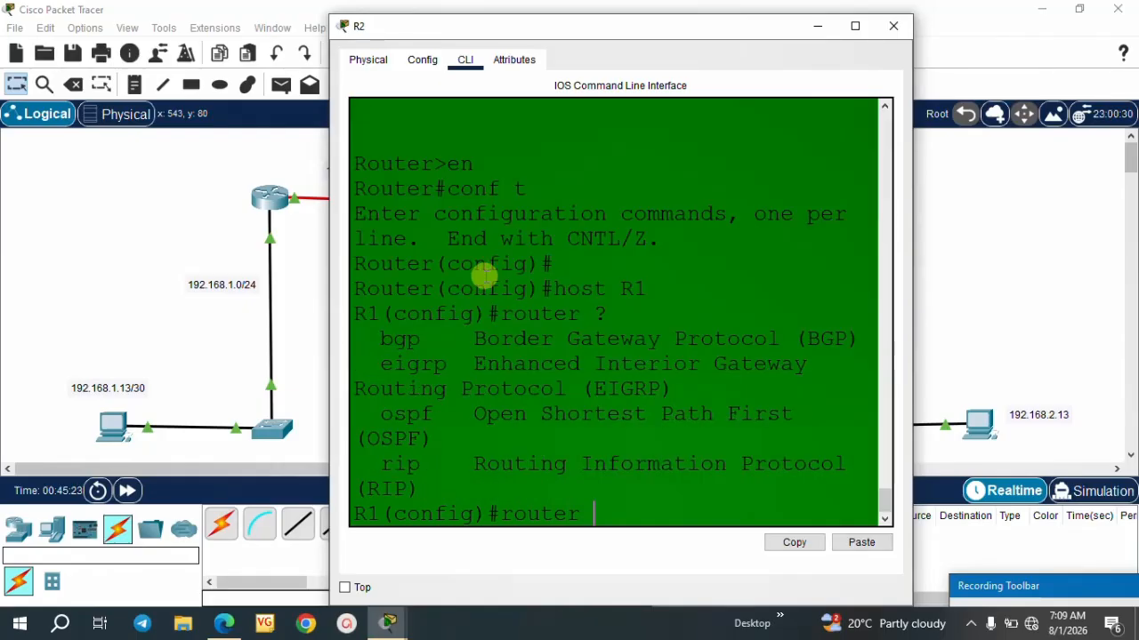
pyautogui.write('eigrp ')
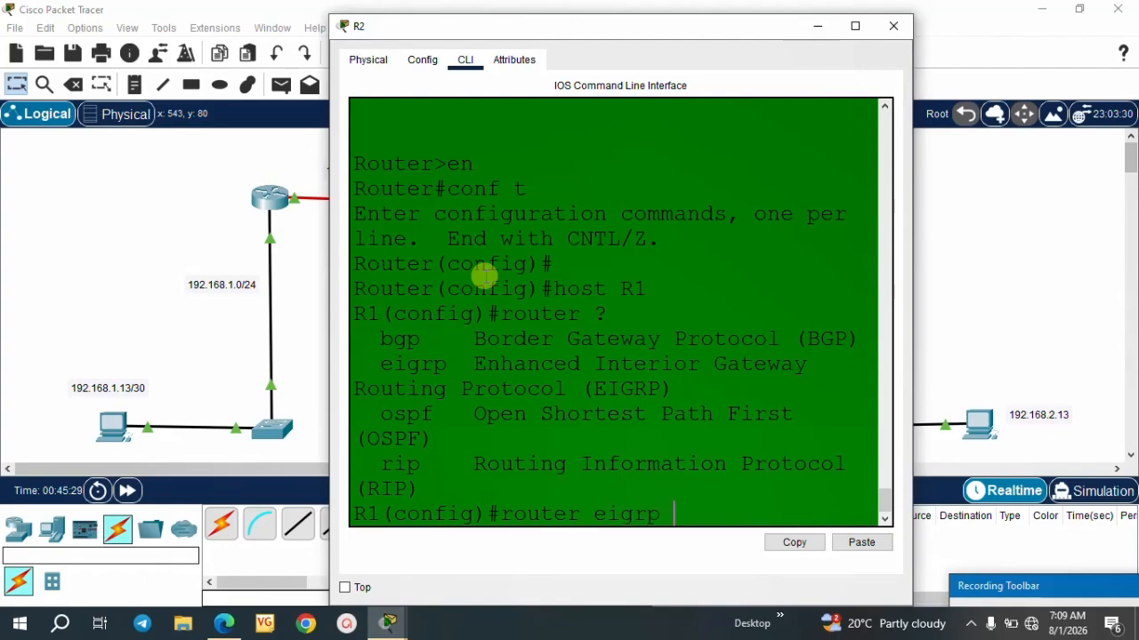
pyautogui.write('30')
pyautogui.press('Return')
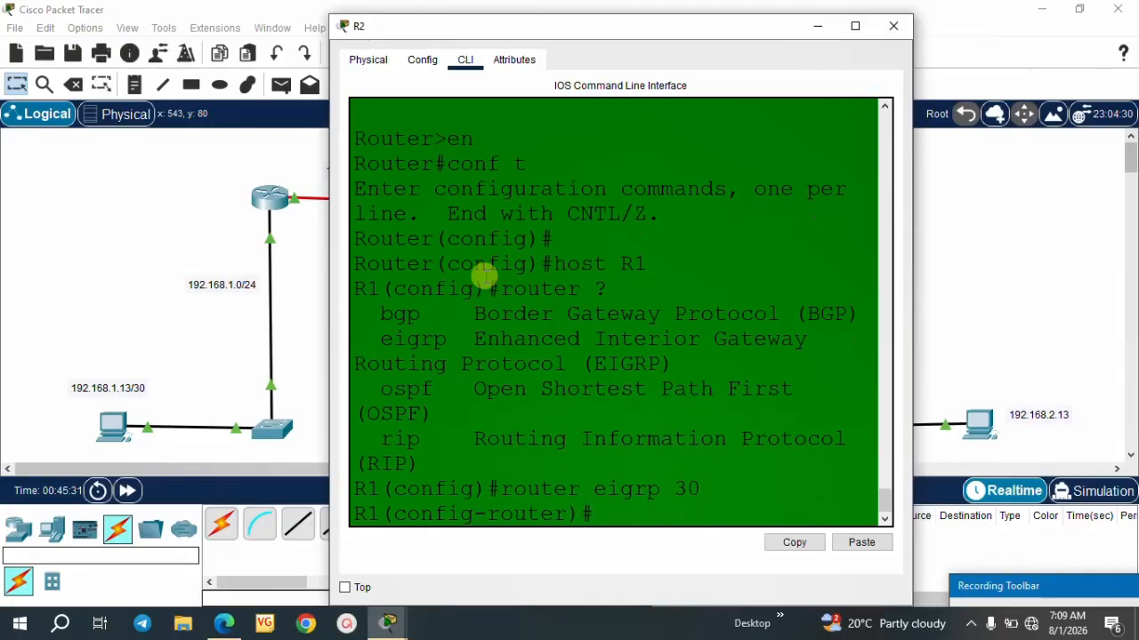
# Check R2's links in the topology and eigrp_guide.pdf, and advertise network 10.10.10.0 with wildcard mask 0.0.0.3.
pyautogui.write('network')
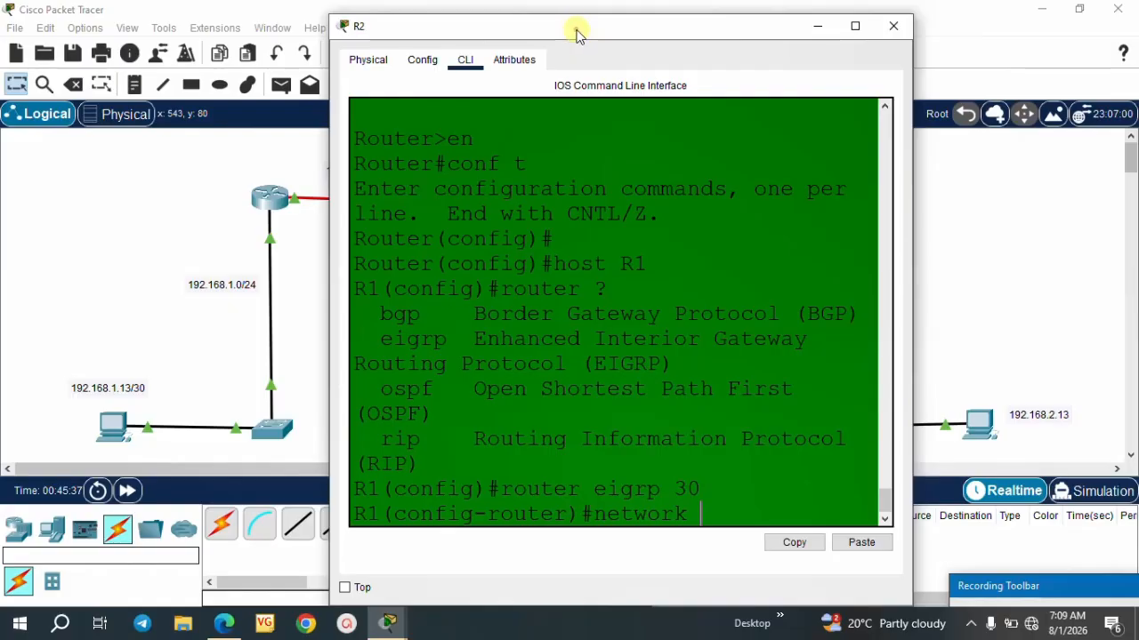
pyautogui.moveTo(576, 32); pyautogui.dragTo(567, 313)
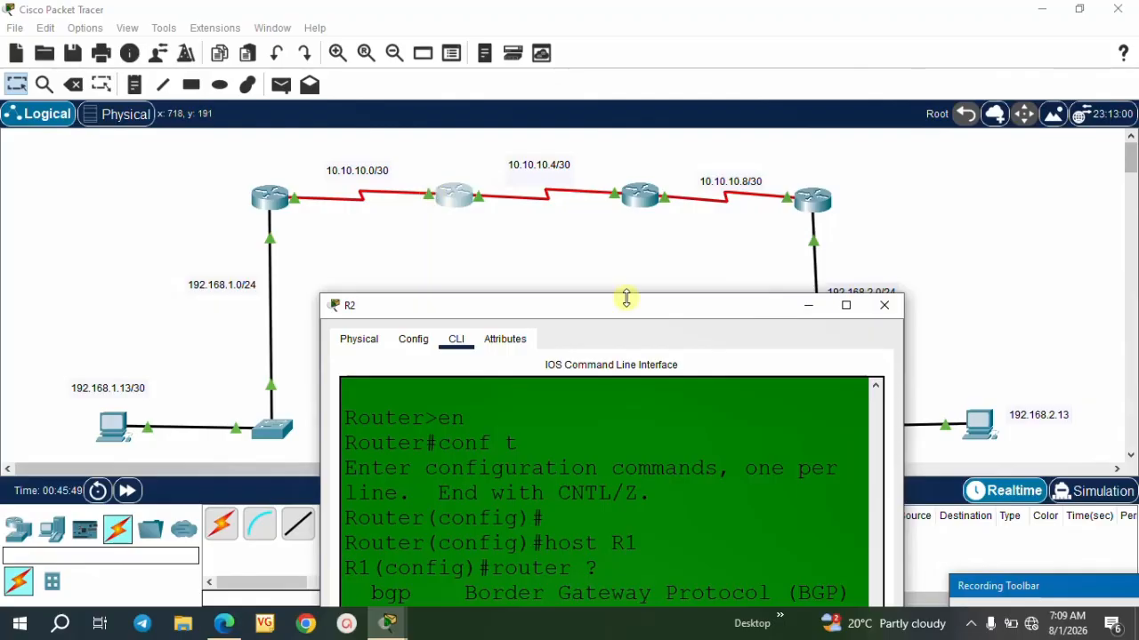
pyautogui.moveTo(636, 307); pyautogui.dragTo(602, 84)
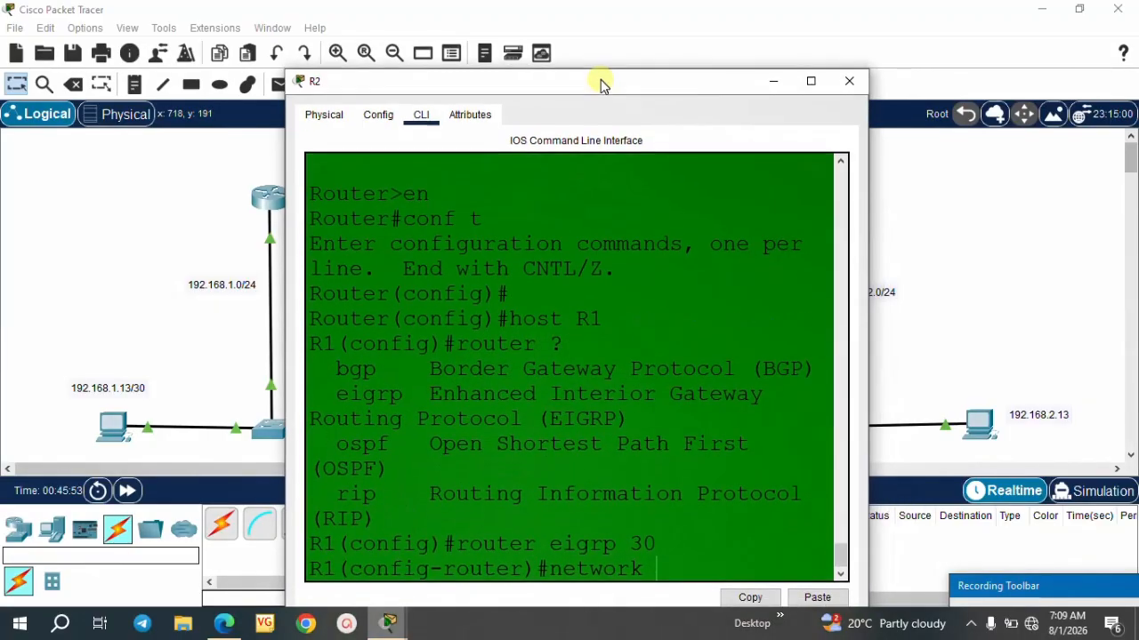
pyautogui.click(223, 625)
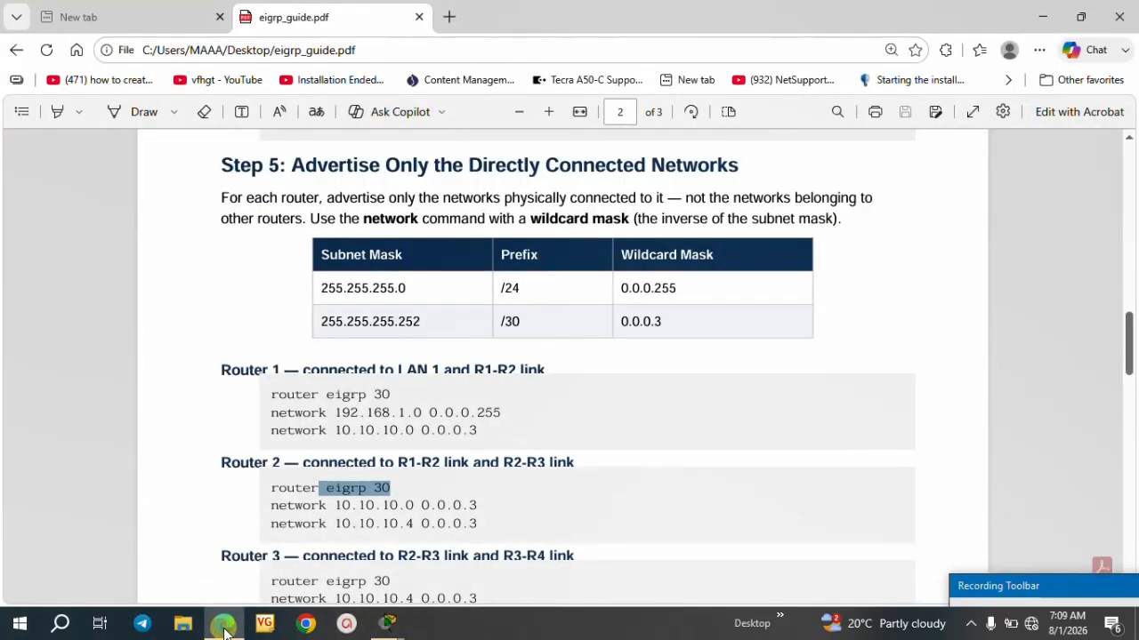
pyautogui.click(224, 625)
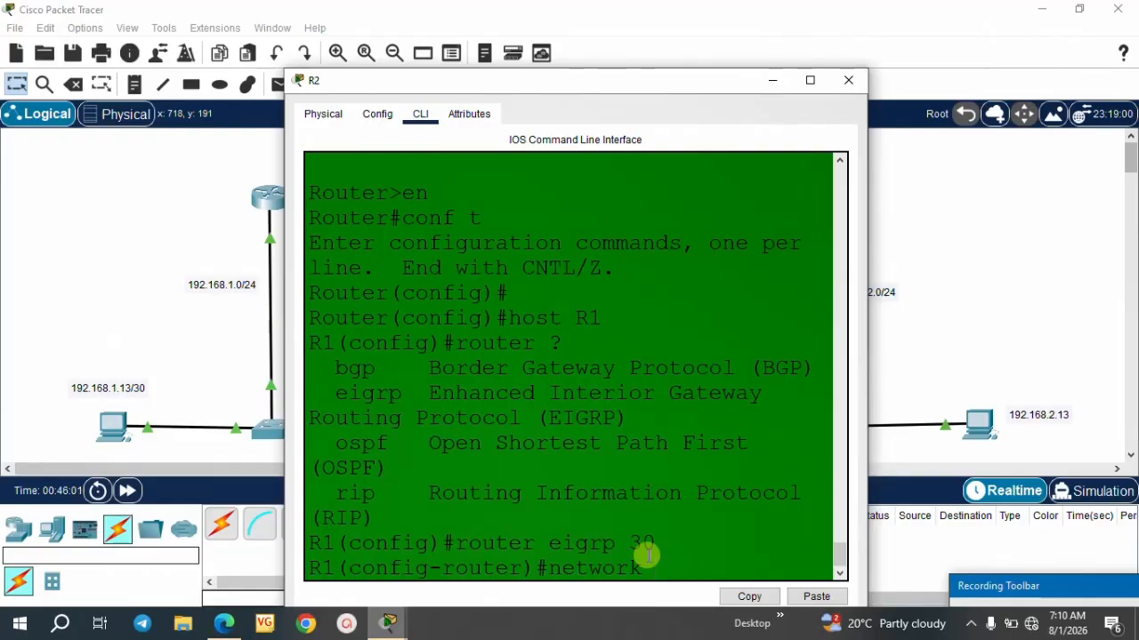
pyautogui.write('10.10.10.0 0.0')
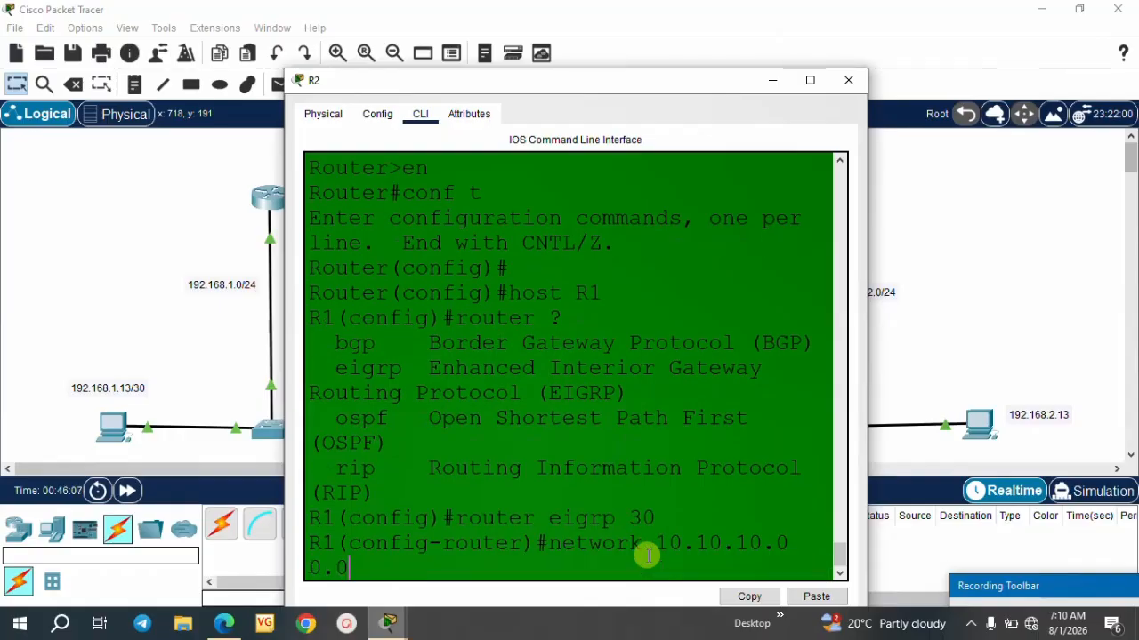
pyautogui.write('.0.3')
pyautogui.press('Return')
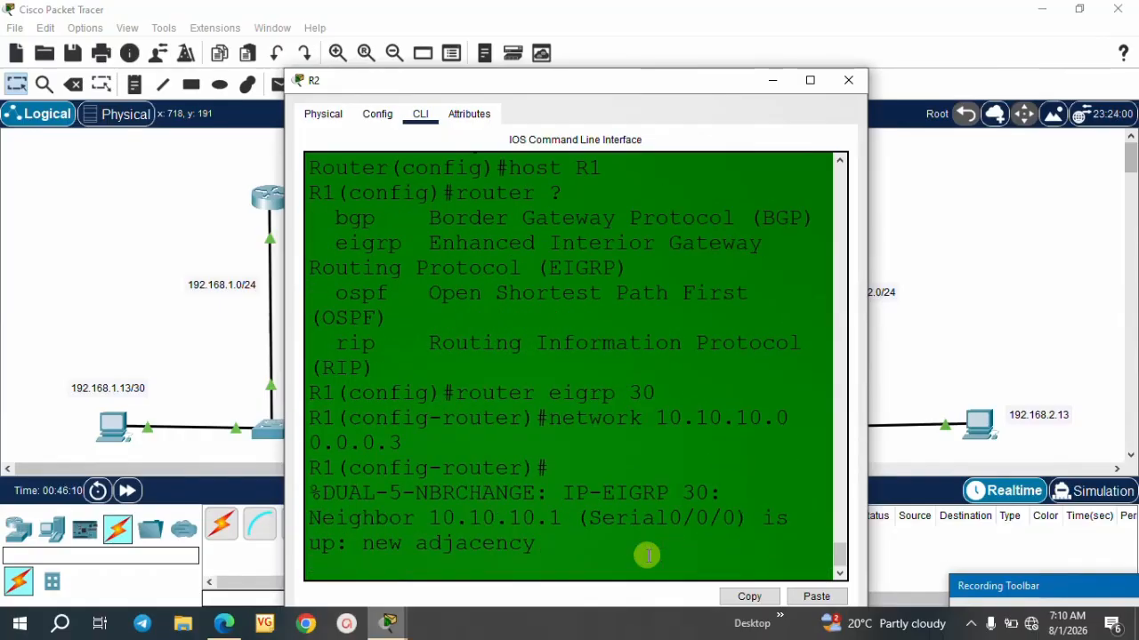
pyautogui.press('Return')
# Advertise network 10.10.10.4 with wildcard mask 0.0.0.3 in EIGRP 30 on router R2.
pyautogui.write('net')
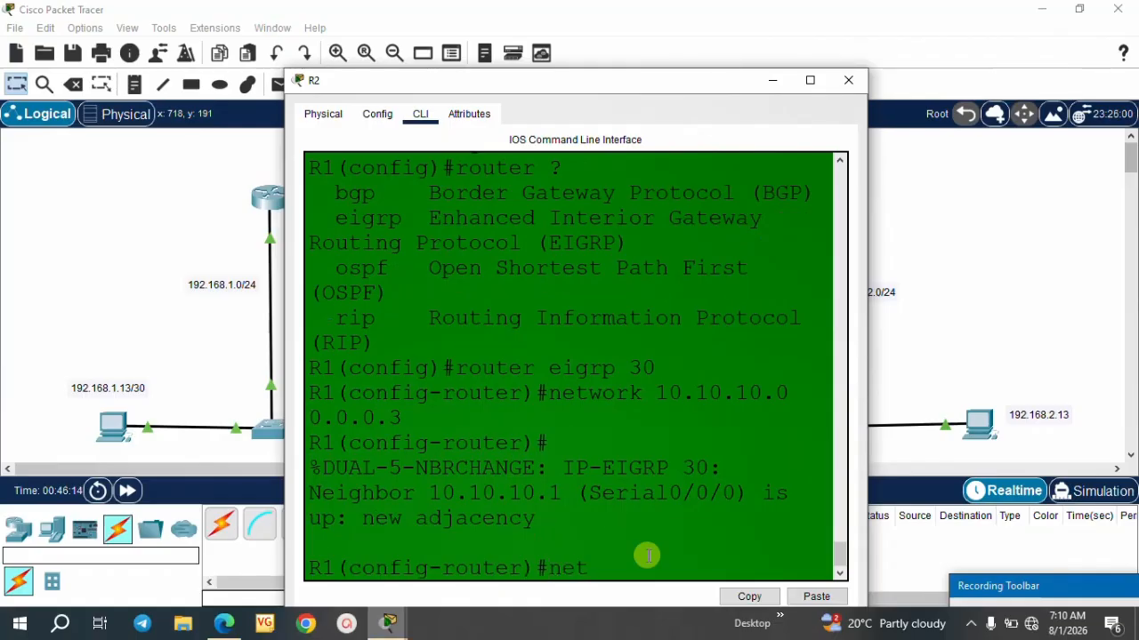
pyautogui.write('work 10.10.10.')
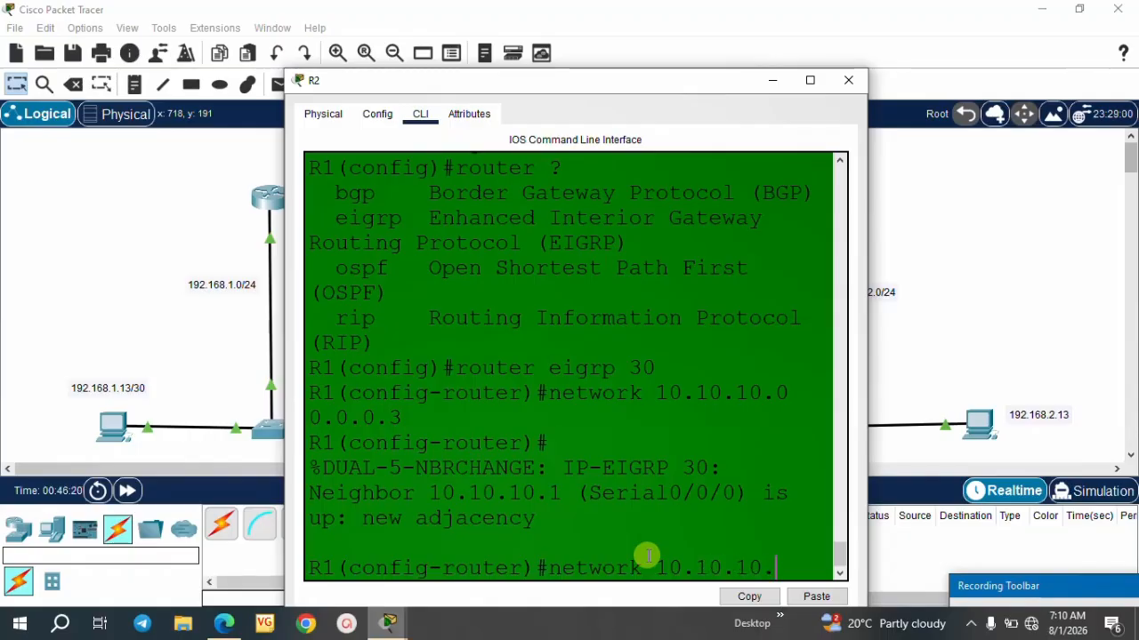
pyautogui.moveTo(626, 83)
pyautogui.mouseDown()
pyautogui.moveTo(656, 366)
pyautogui.moveTo(635, 145)
pyautogui.moveTo(619, 103)
pyautogui.mouseUp()
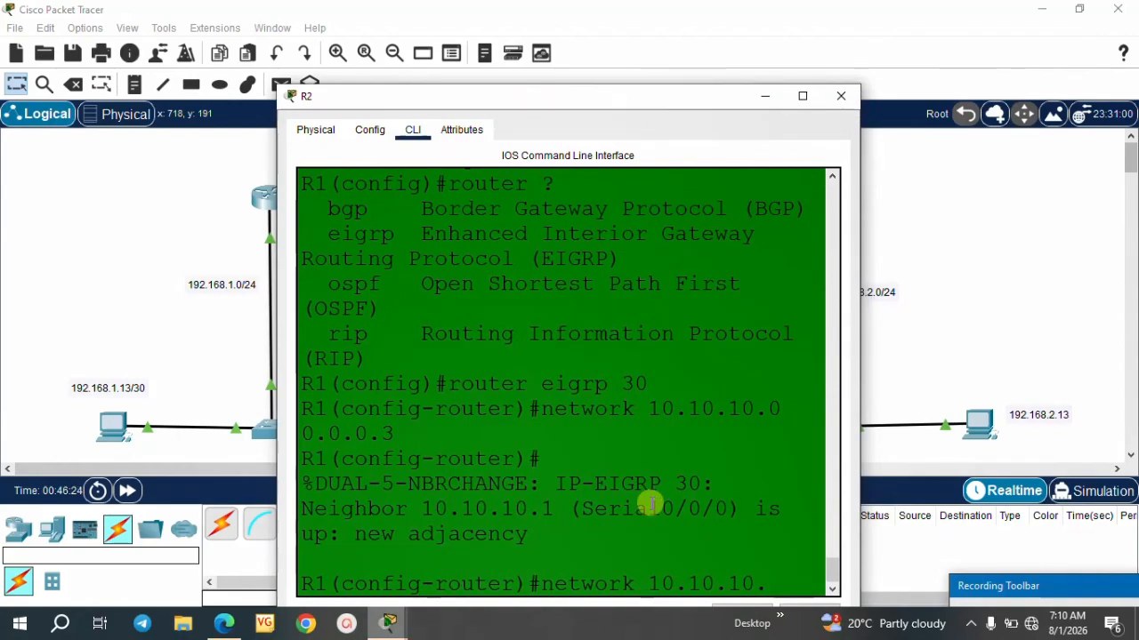
pyautogui.write('0.4 0.0.0.')
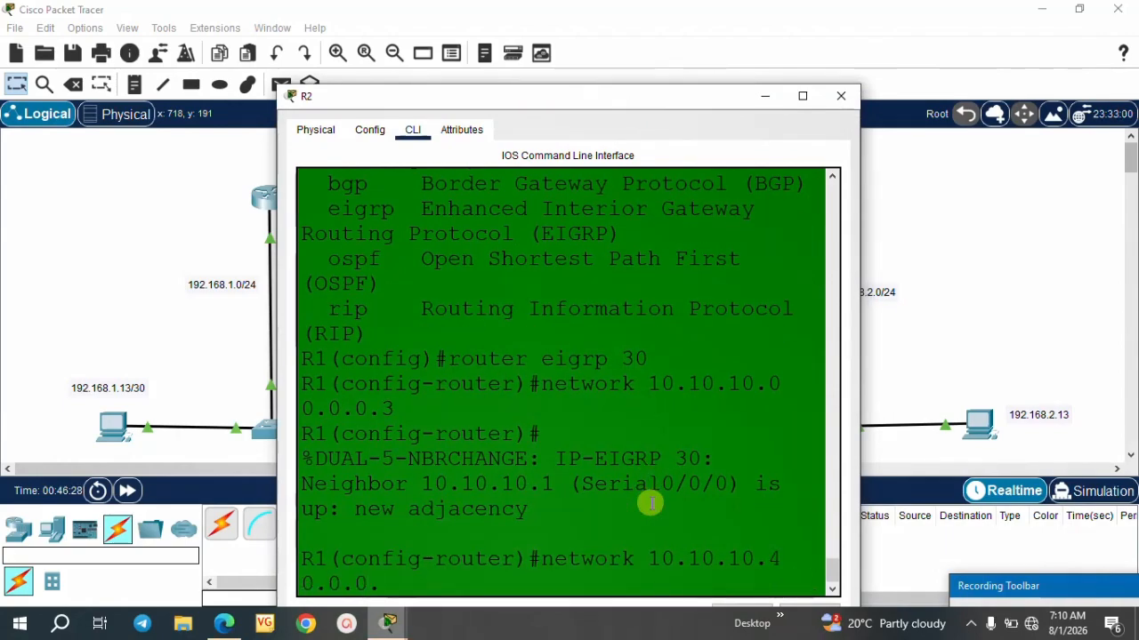
pyautogui.write('3')
pyautogui.press('Return')
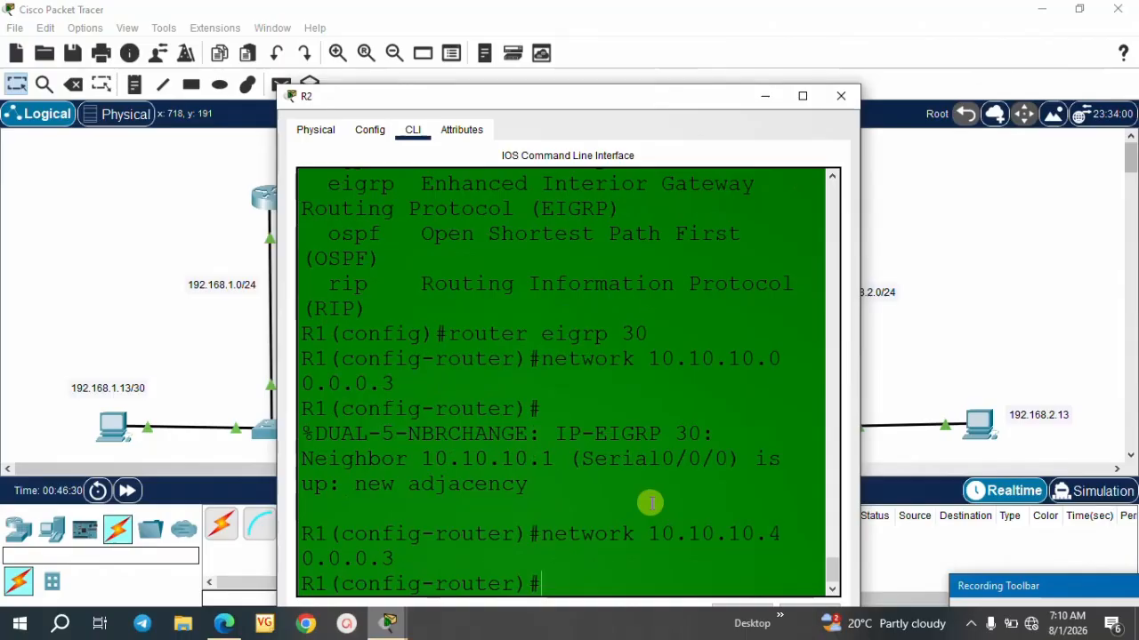
# Exit EIGRP configuration mode, save the configuration with do wr, and close the R2 window.
pyautogui.write('exit')
pyautogui.press('Return')
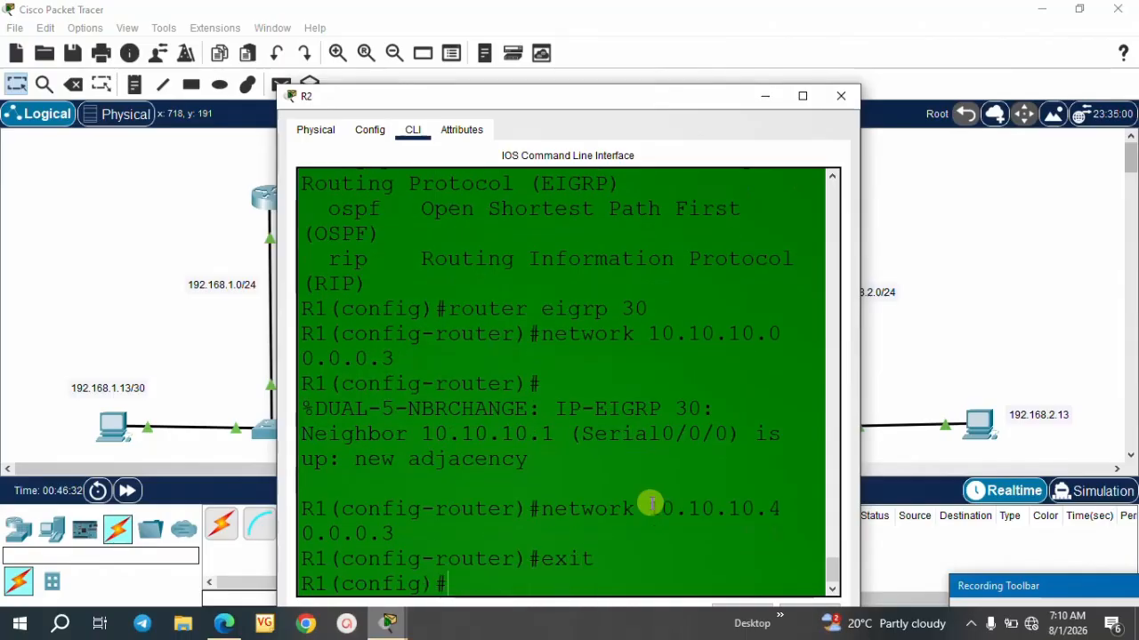
pyautogui.press('Return')
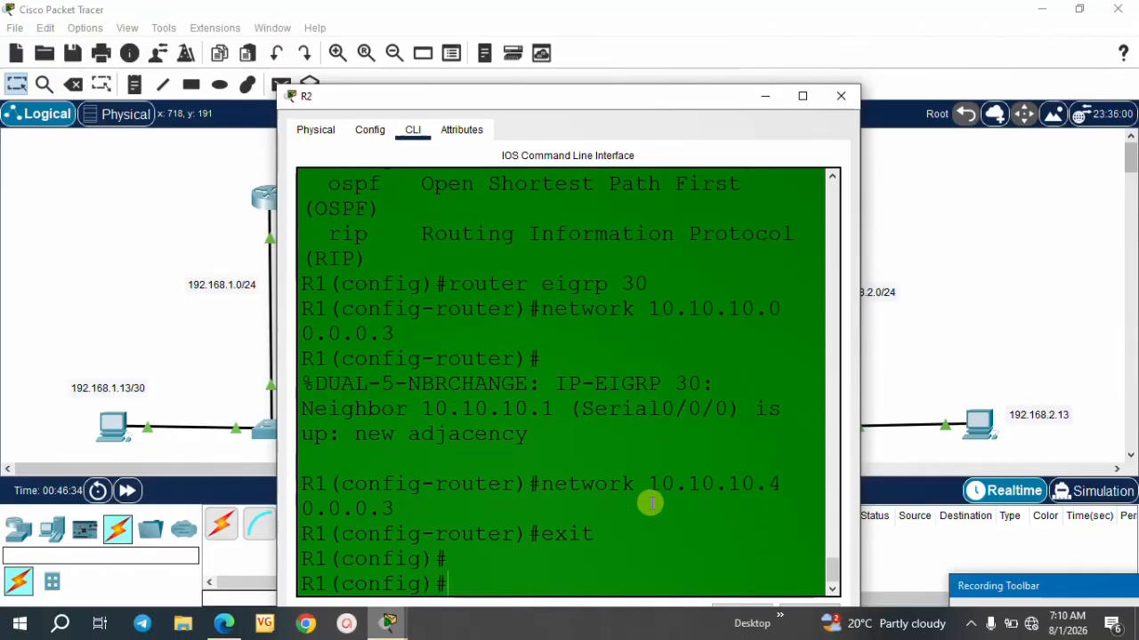
pyautogui.write('do wr')
pyautogui.press('Return')
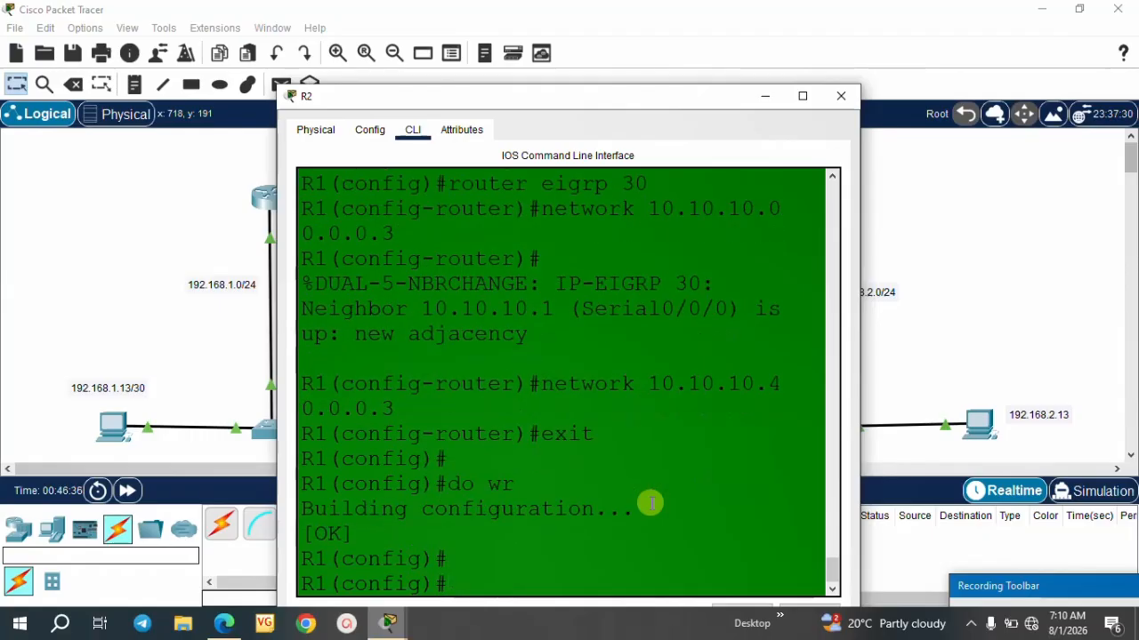
pyautogui.click(841, 96)
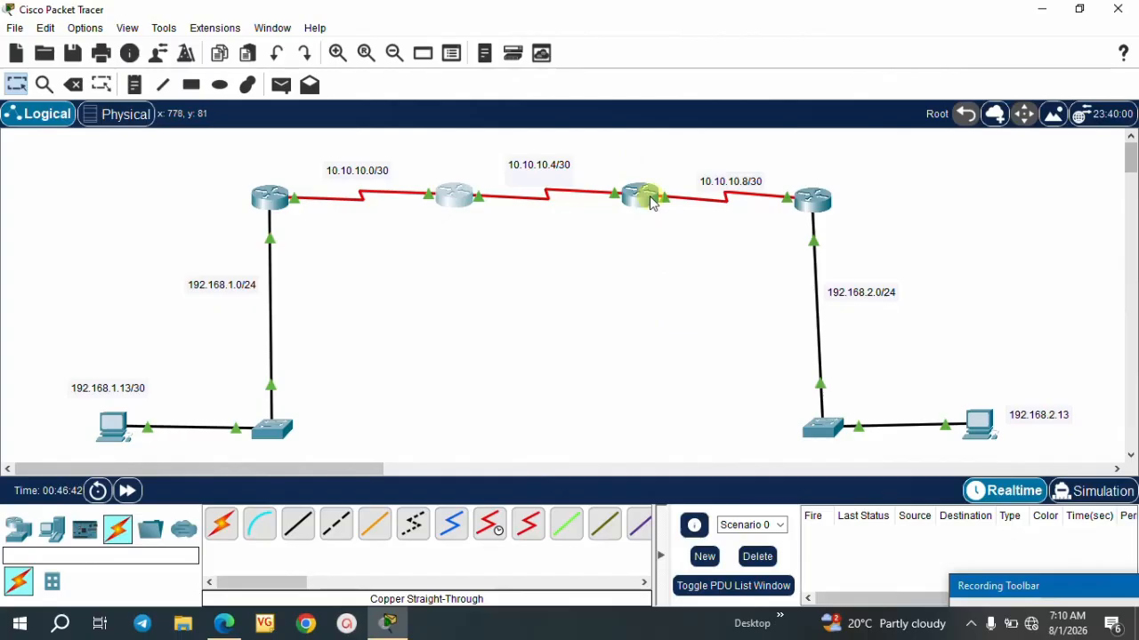
# Open the command line of router R3 and enter privileged EXEC mode.
pyautogui.moveTo(659, 205)
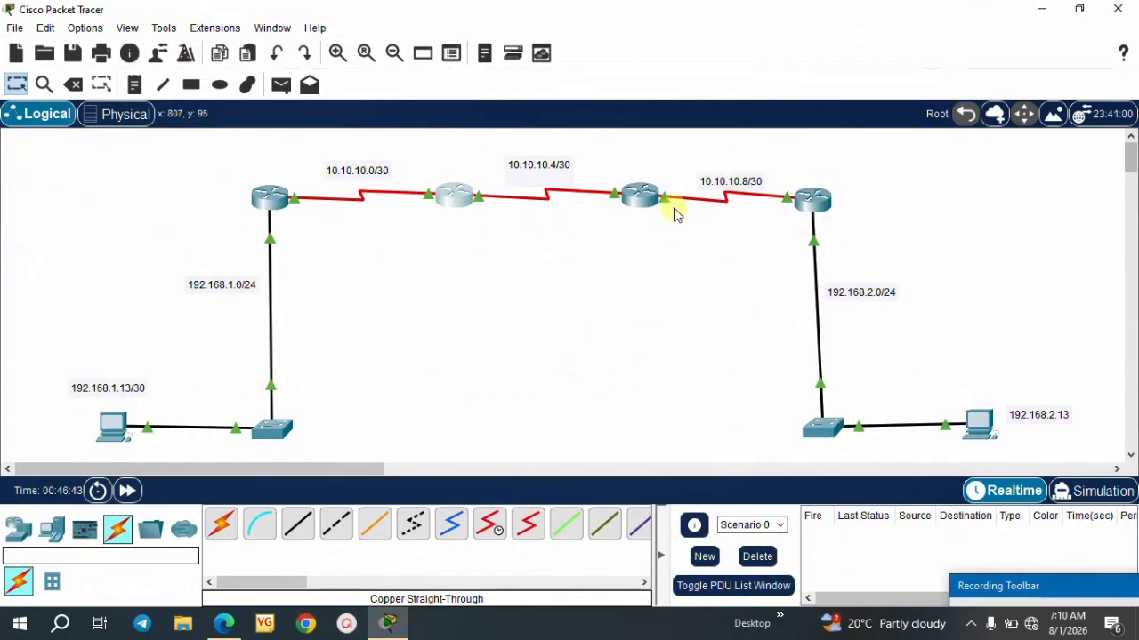
pyautogui.click(639, 201)
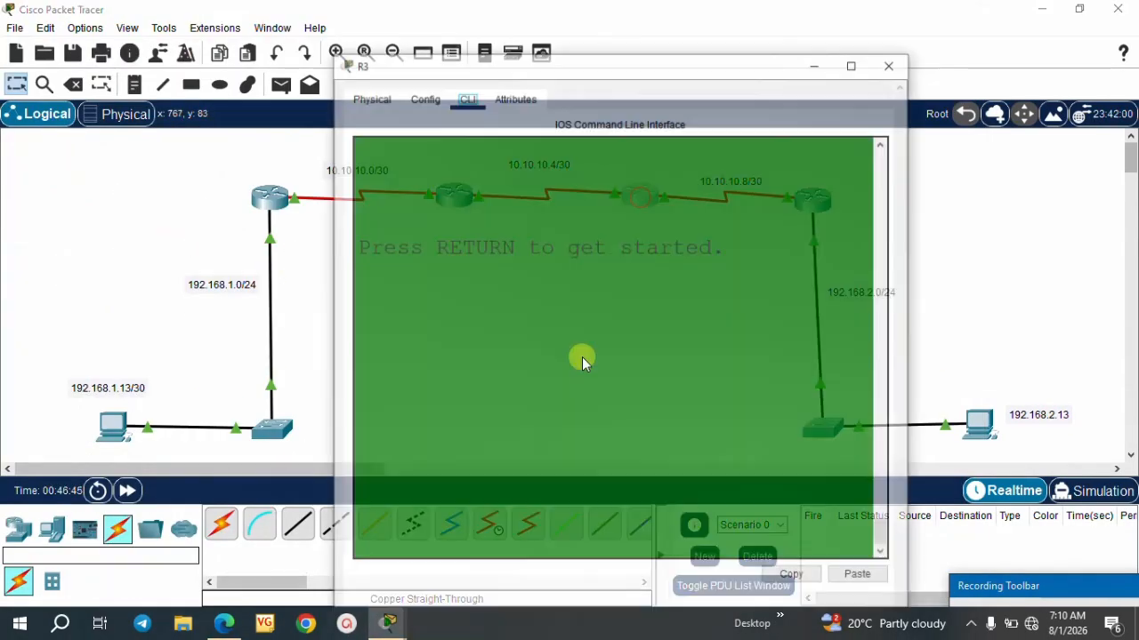
pyautogui.click(478, 428)
pyautogui.press('Return')
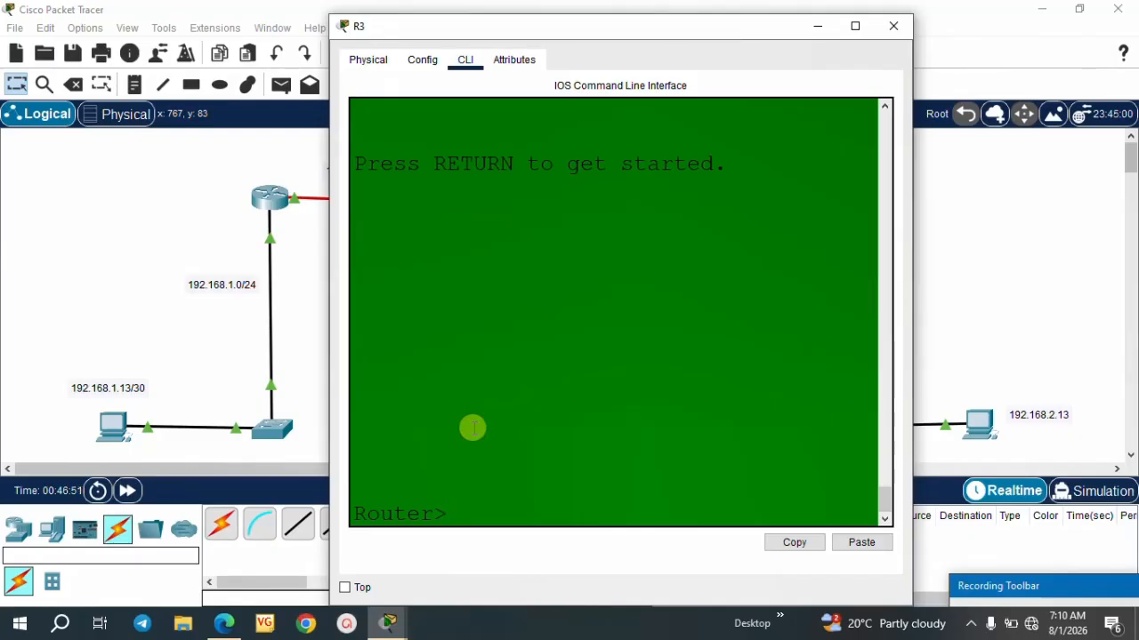
pyautogui.write('en')
pyautogui.press('Return')
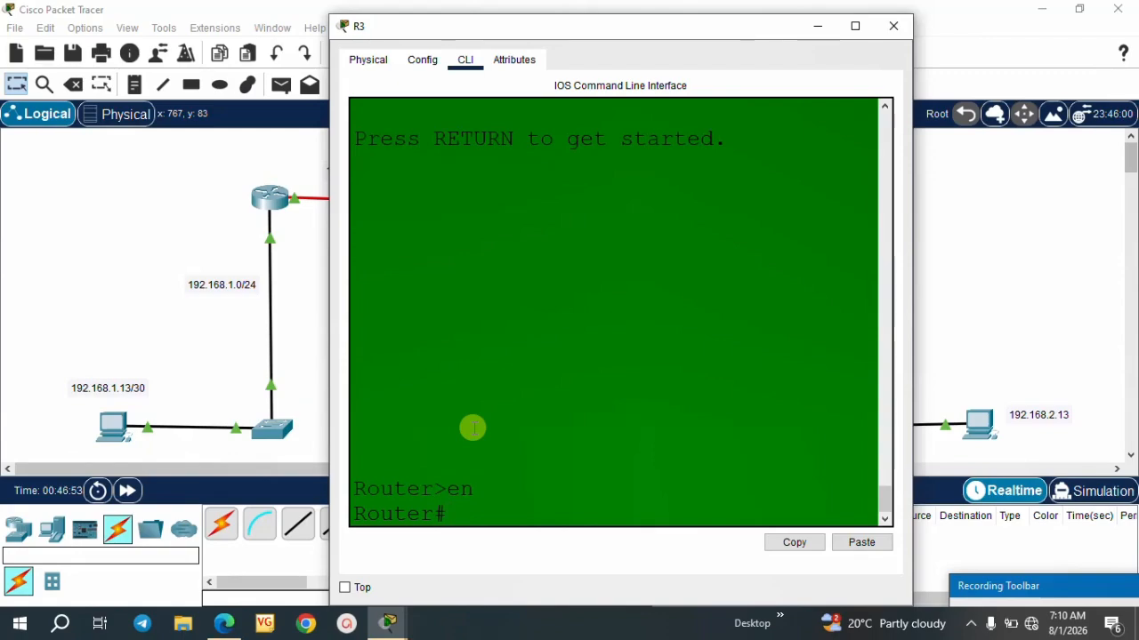
# Enter global configuration mode on router R3 and set its hostname to R3.
pyautogui.write('f t')
pyautogui.press('Return')
pyautogui.write('h')
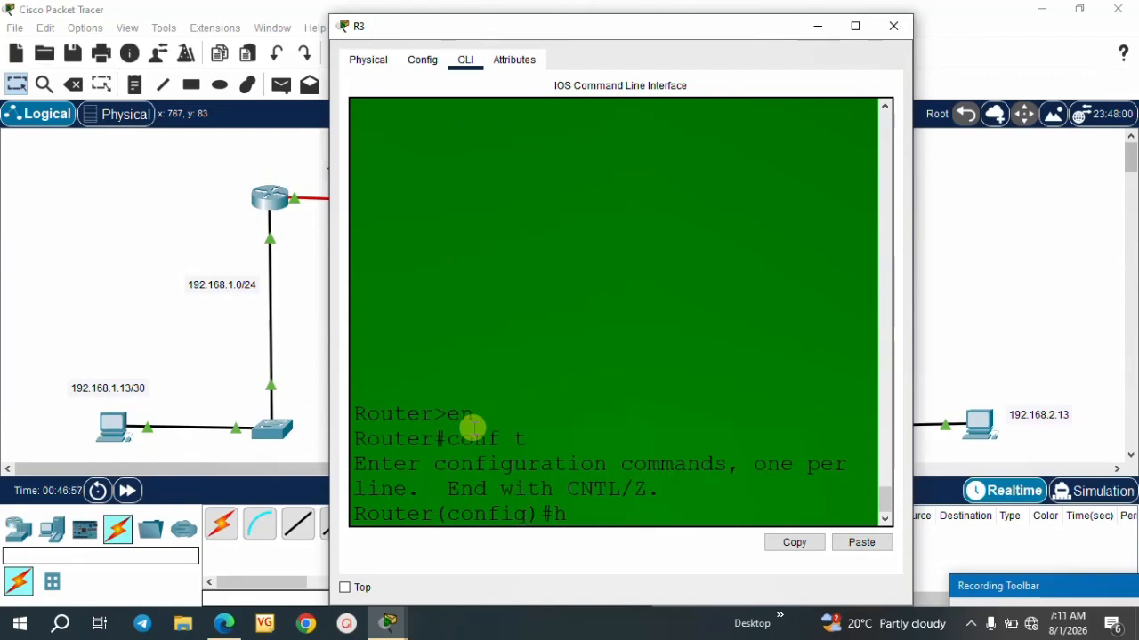
pyautogui.write('ost R3')
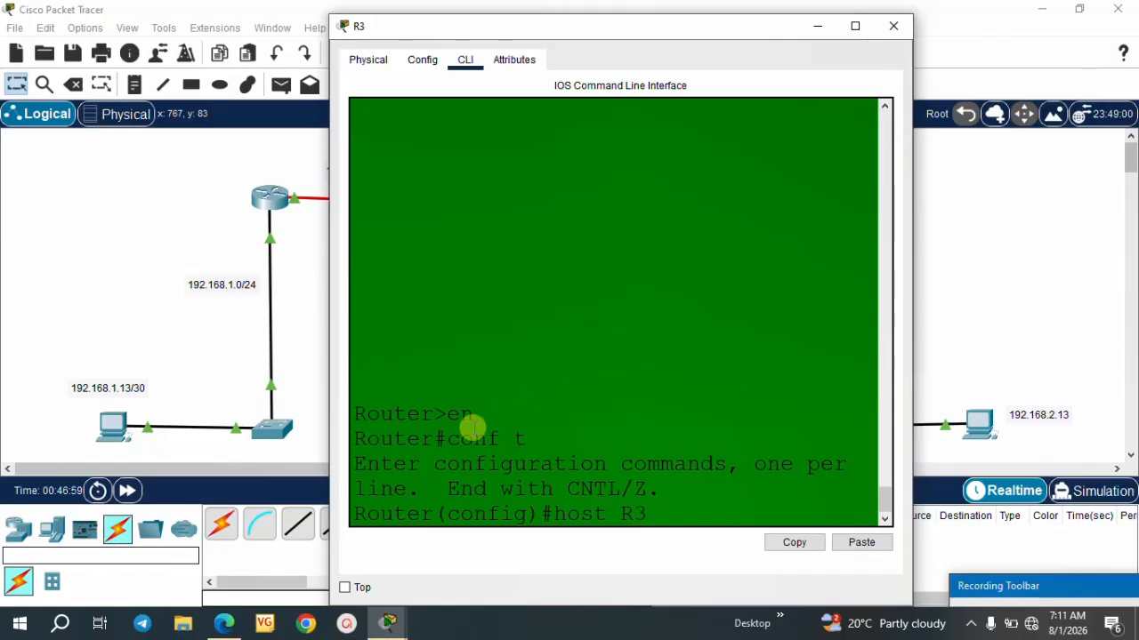
pyautogui.press('Return')
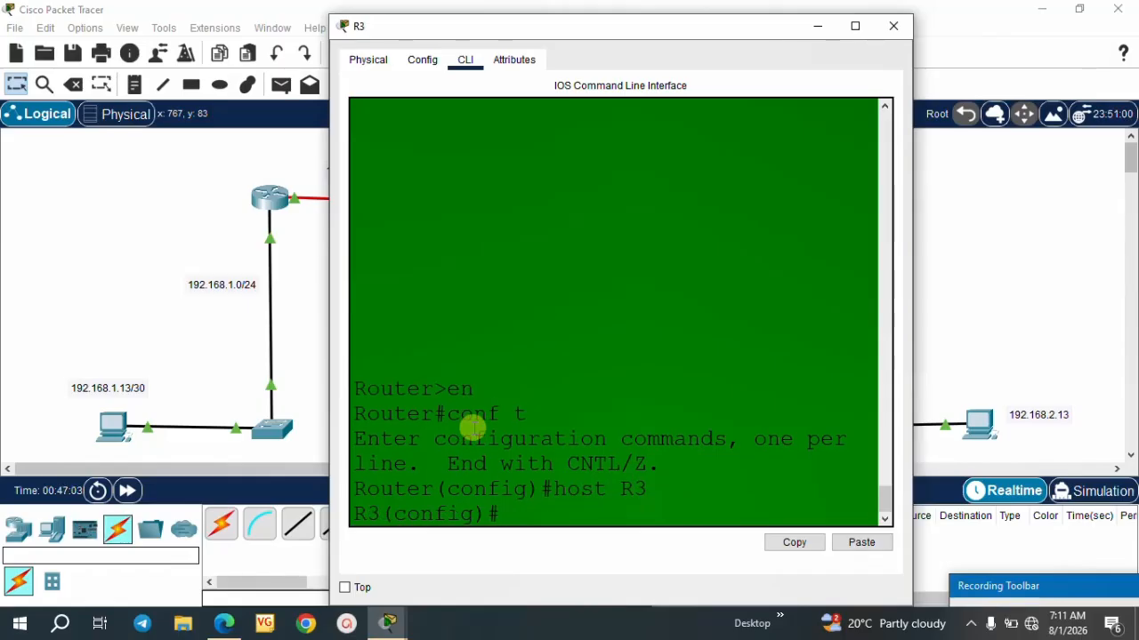
# Return to privileged EXEC mode and run sh ip route to examine R3's directly connected networks.
pyautogui.write('exit')
pyautogui.press('Return')
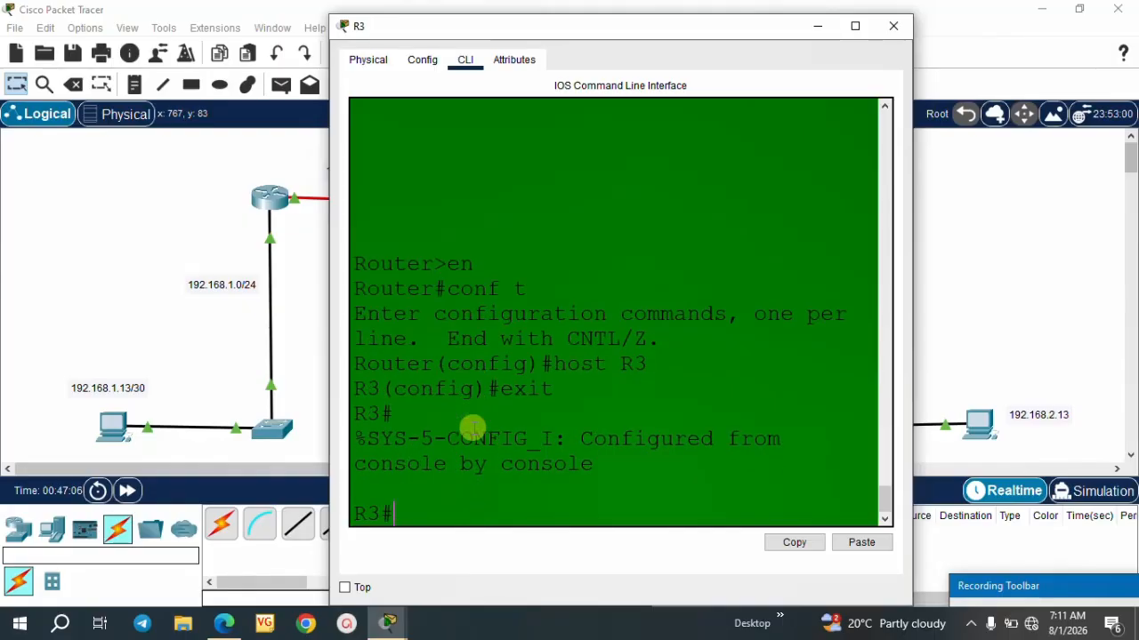
pyautogui.write('sh ip route')
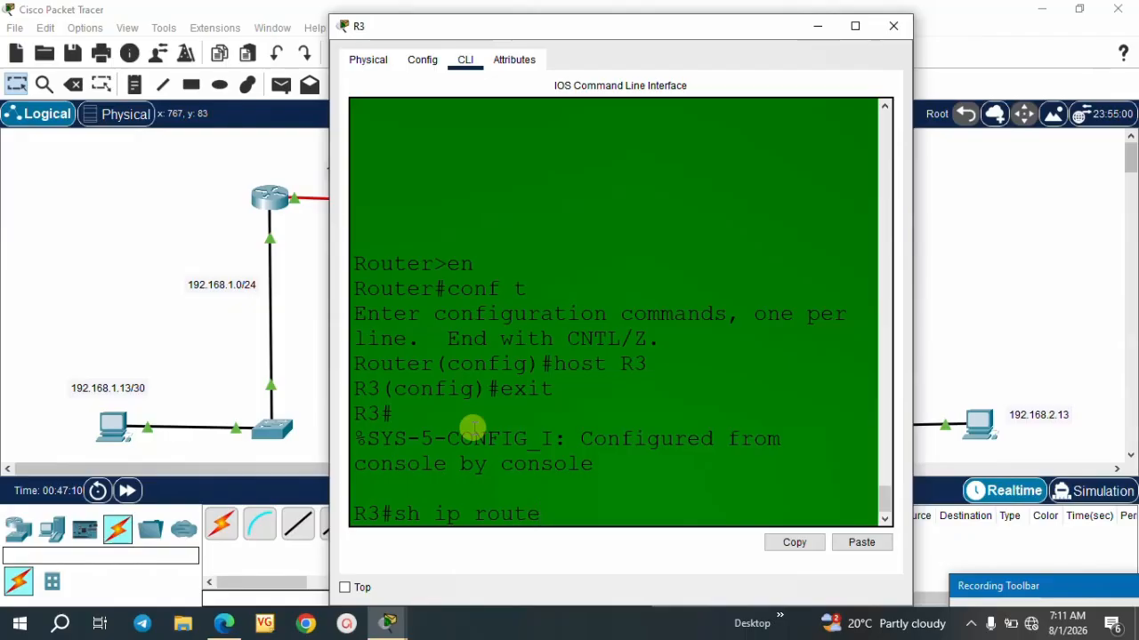
pyautogui.press('Return')
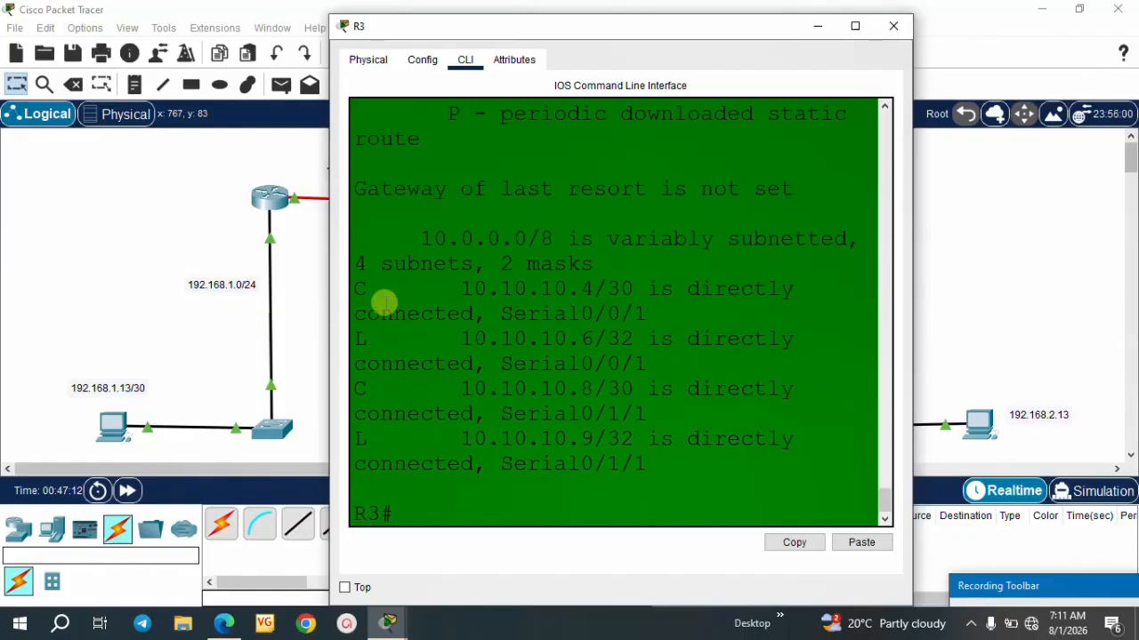
pyautogui.moveTo(353, 288); pyautogui.dragTo(605, 288)
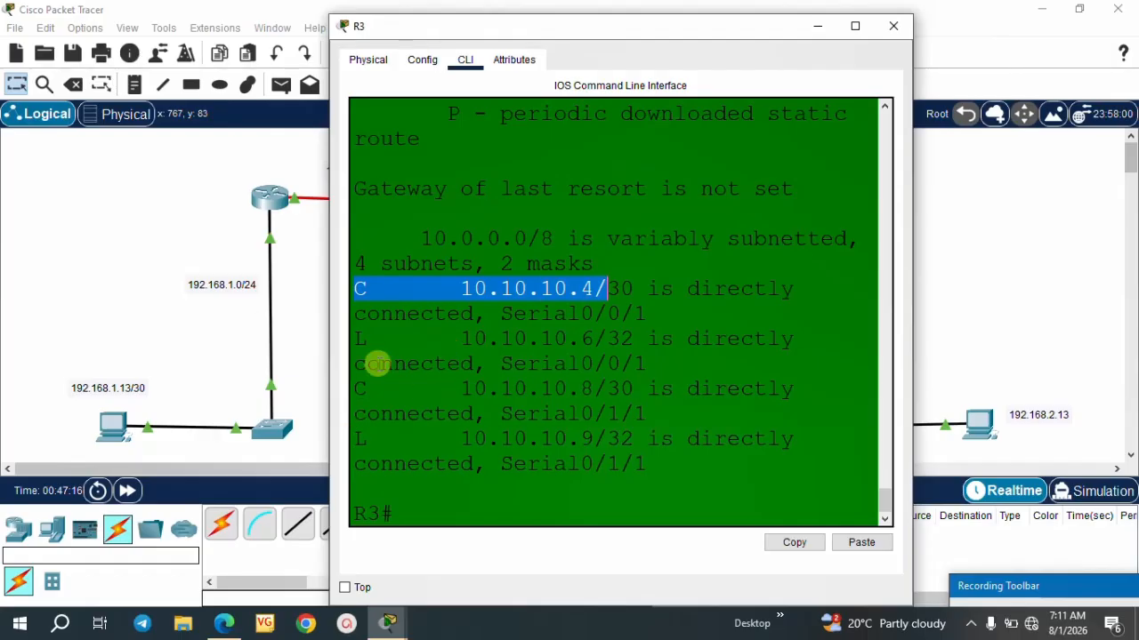
pyautogui.moveTo(461, 388); pyautogui.dragTo(620, 389)
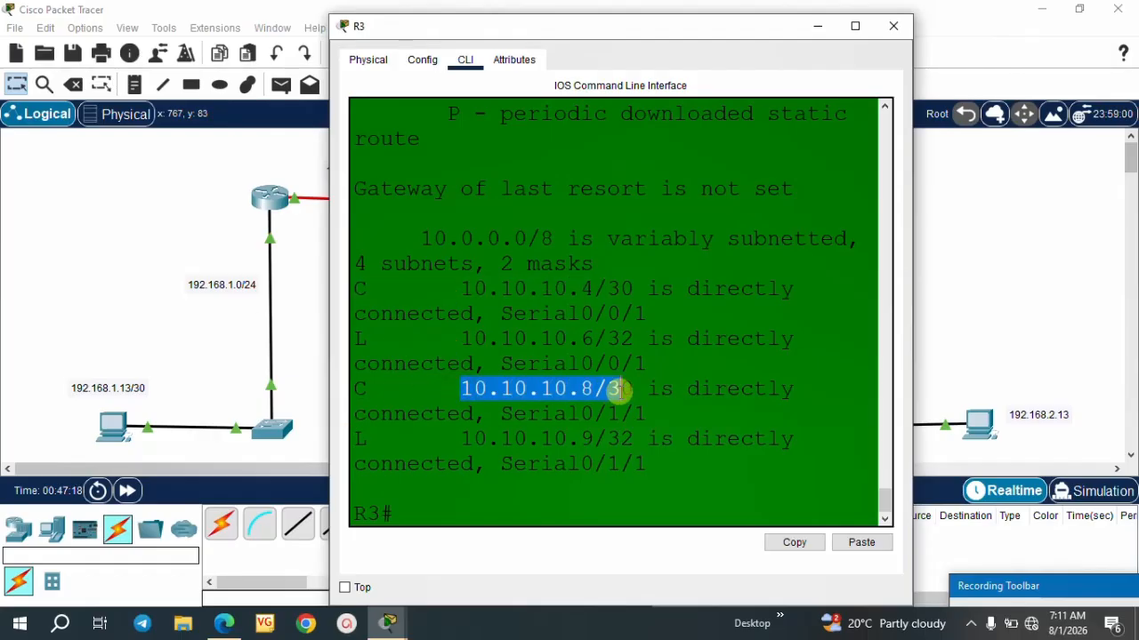
pyautogui.click(399, 493)
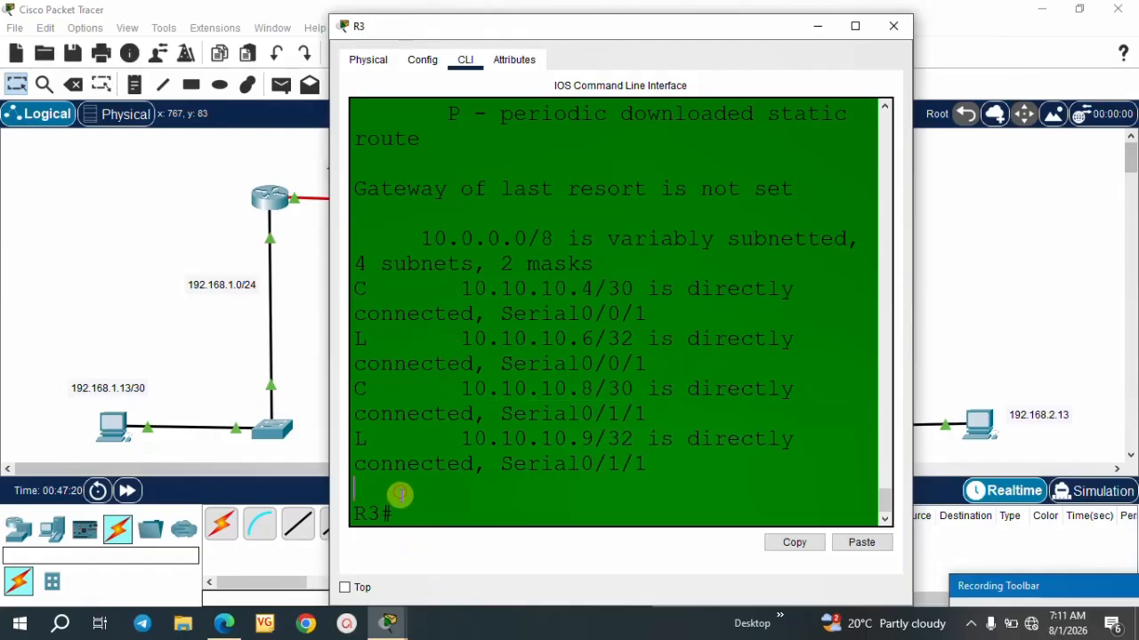
# Enter global configuration mode on R3, list the available routing protocols, and start EIGRP with autonomous system number 30.
pyautogui.click(409, 524)
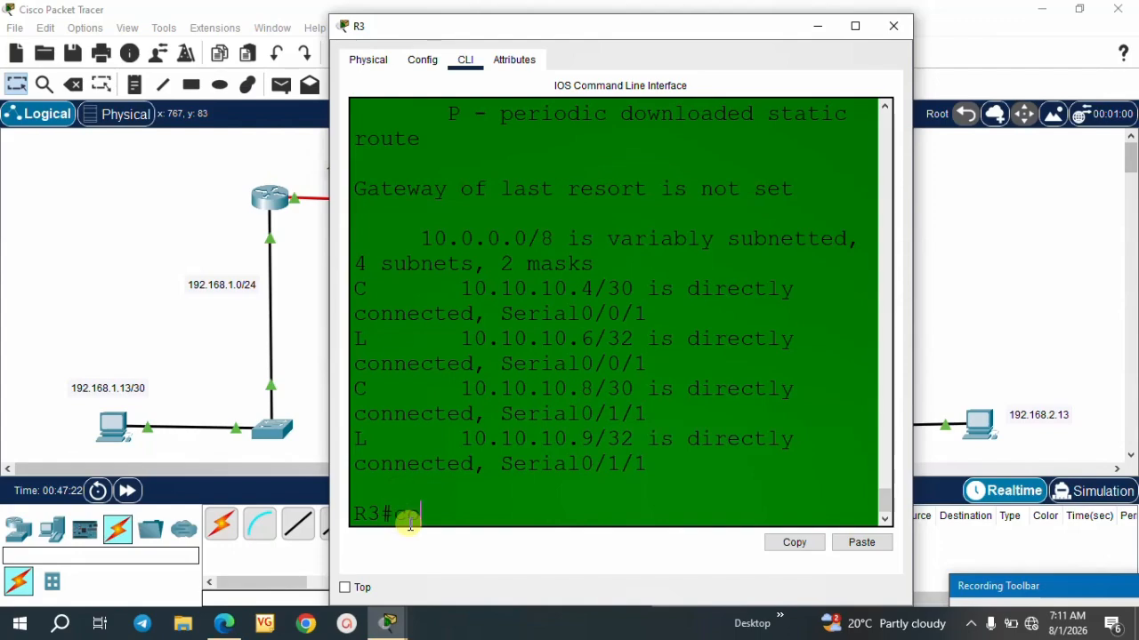
pyautogui.write('conf t')
pyautogui.press('Return')
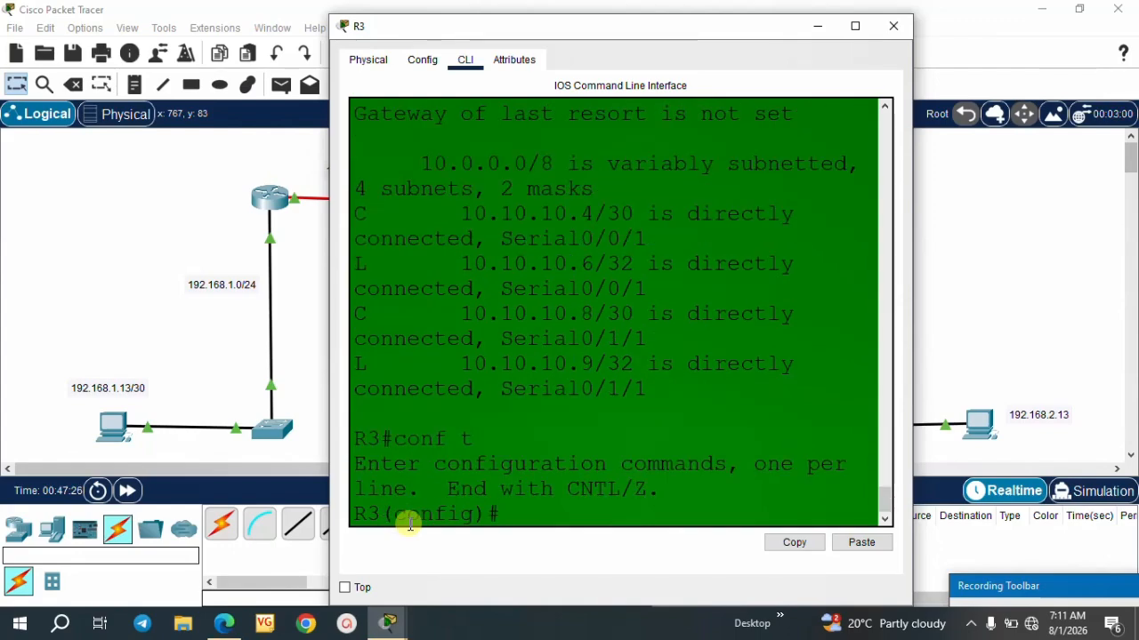
pyautogui.write('router')
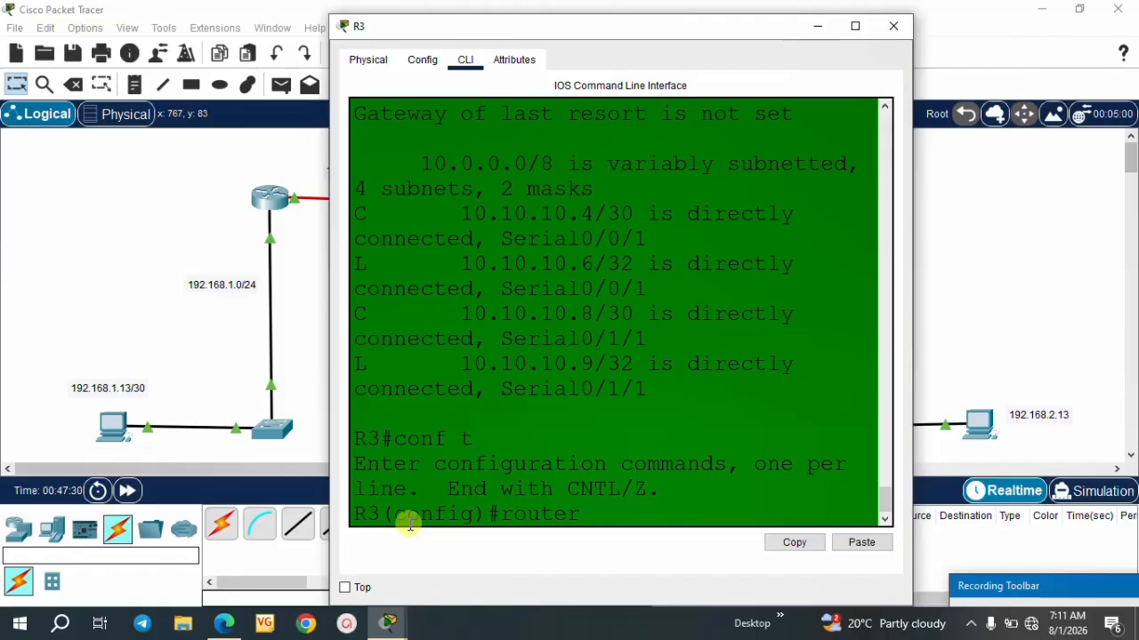
pyautogui.write(' ?')
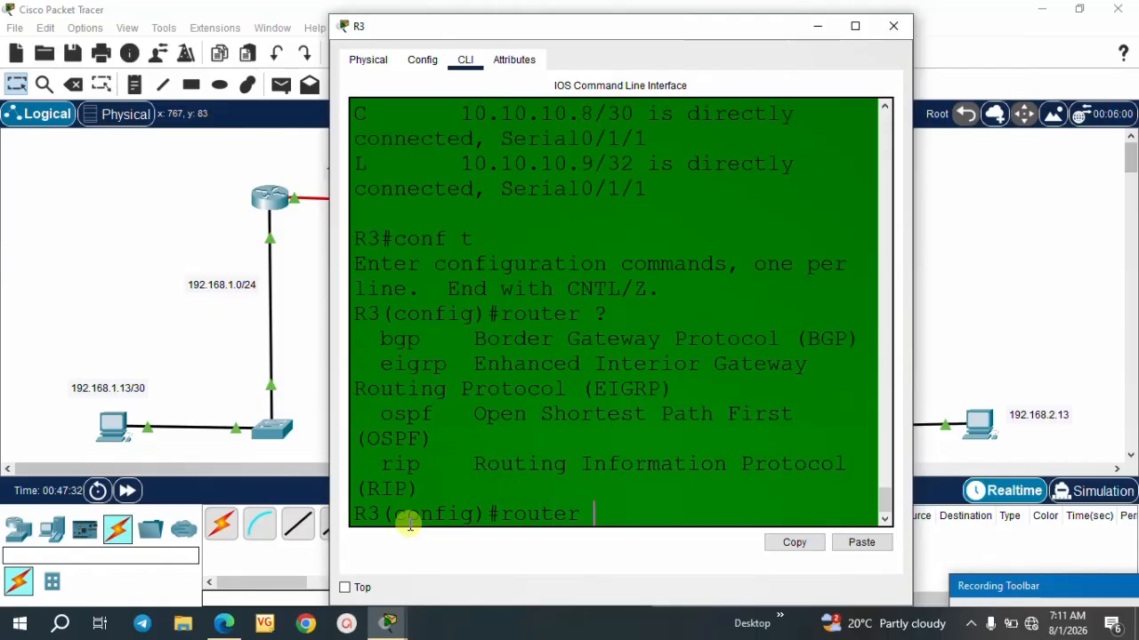
pyautogui.write('eig')
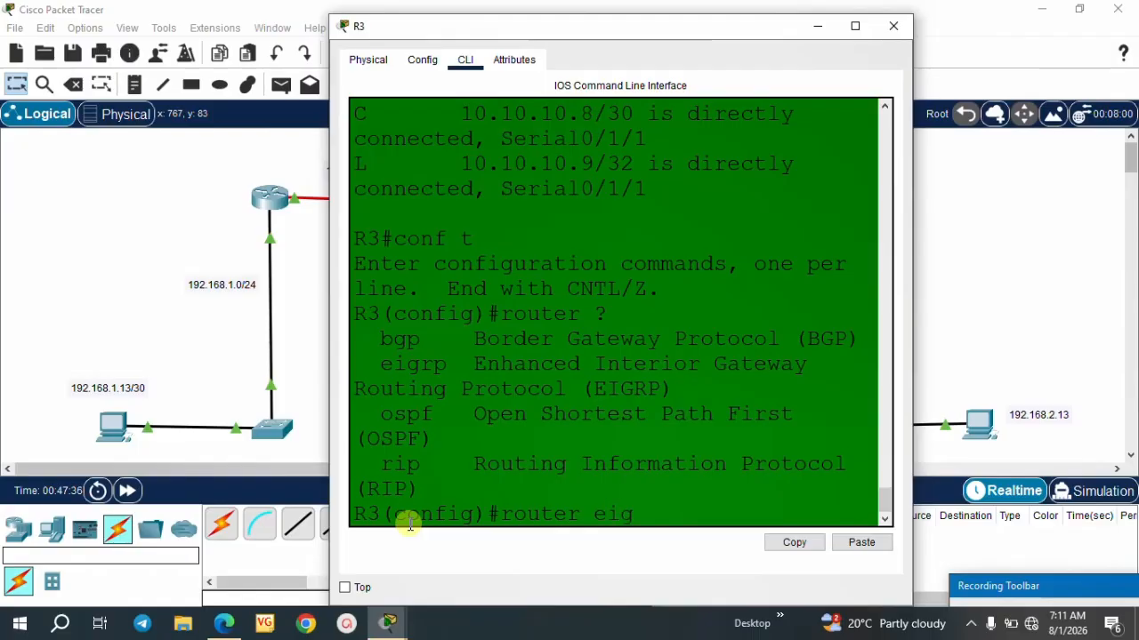
pyautogui.write('rp 30')
pyautogui.press('Return')
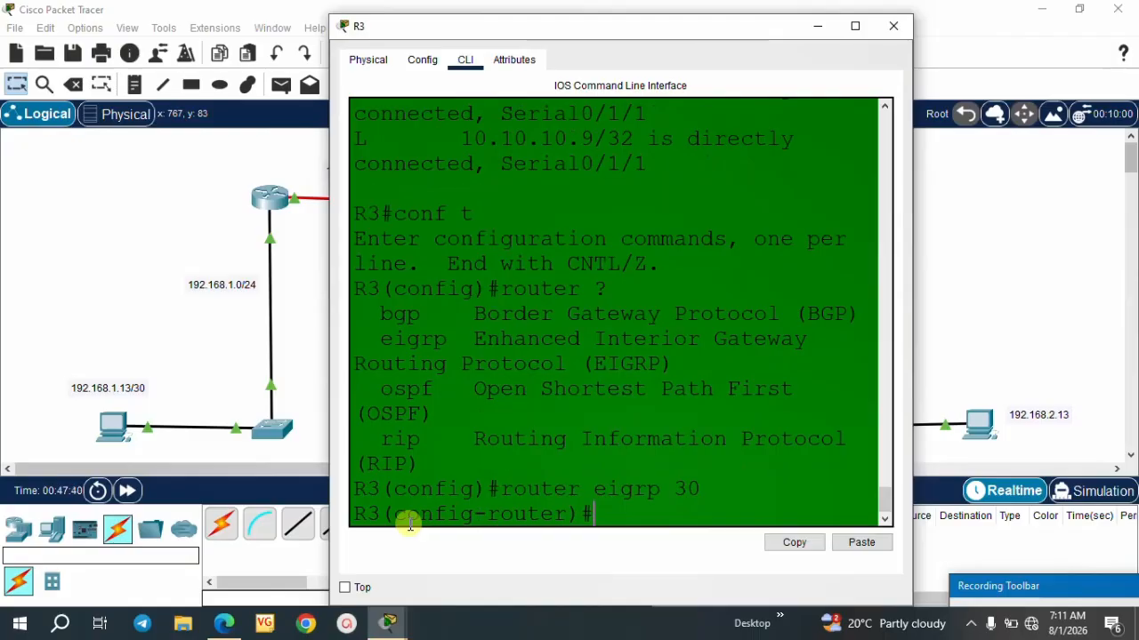
# Advertise network 10.10.10.4 with wildcard mask 0.0.0.3 in R3's EIGRP 30 process.
pyautogui.write('netw')
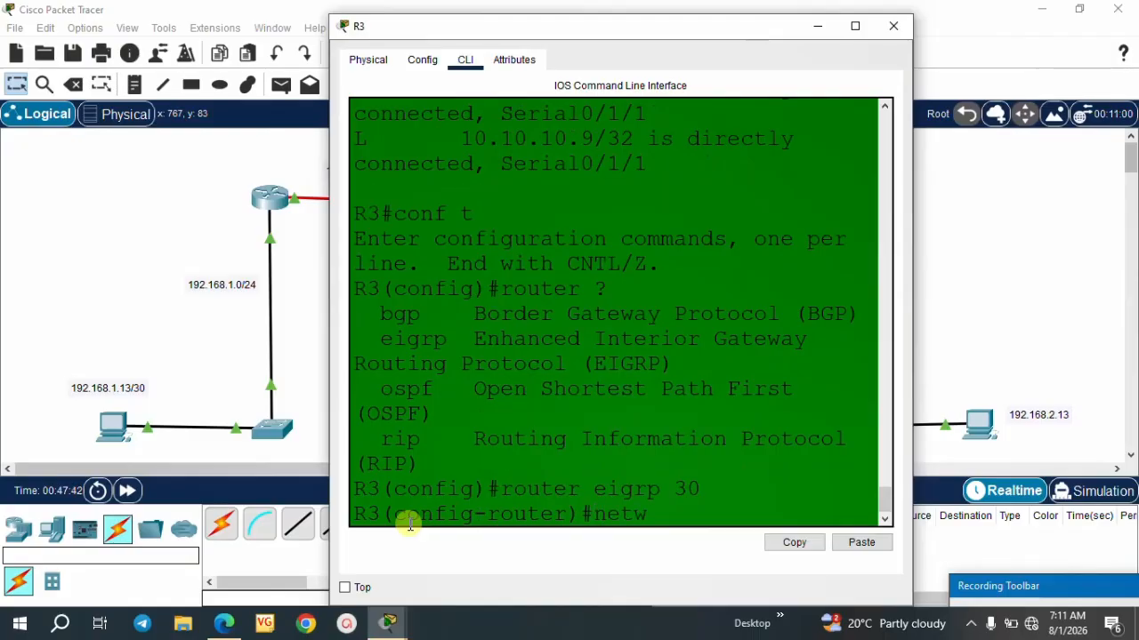
pyautogui.write('or')
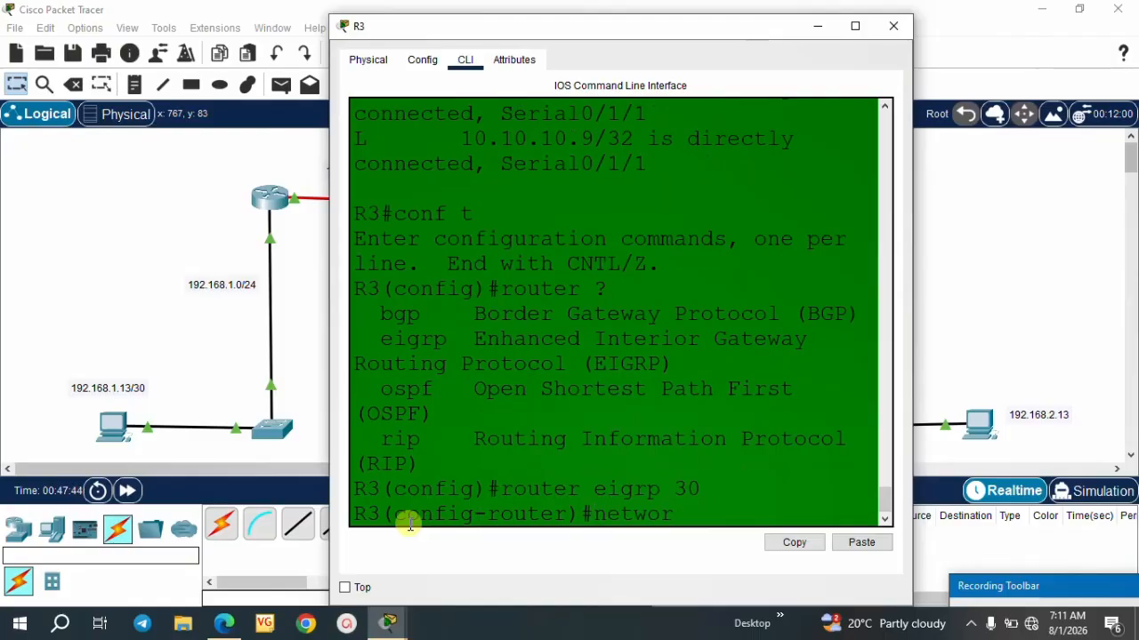
pyautogui.press('BackSpace')
pyautogui.press('BackSpace')
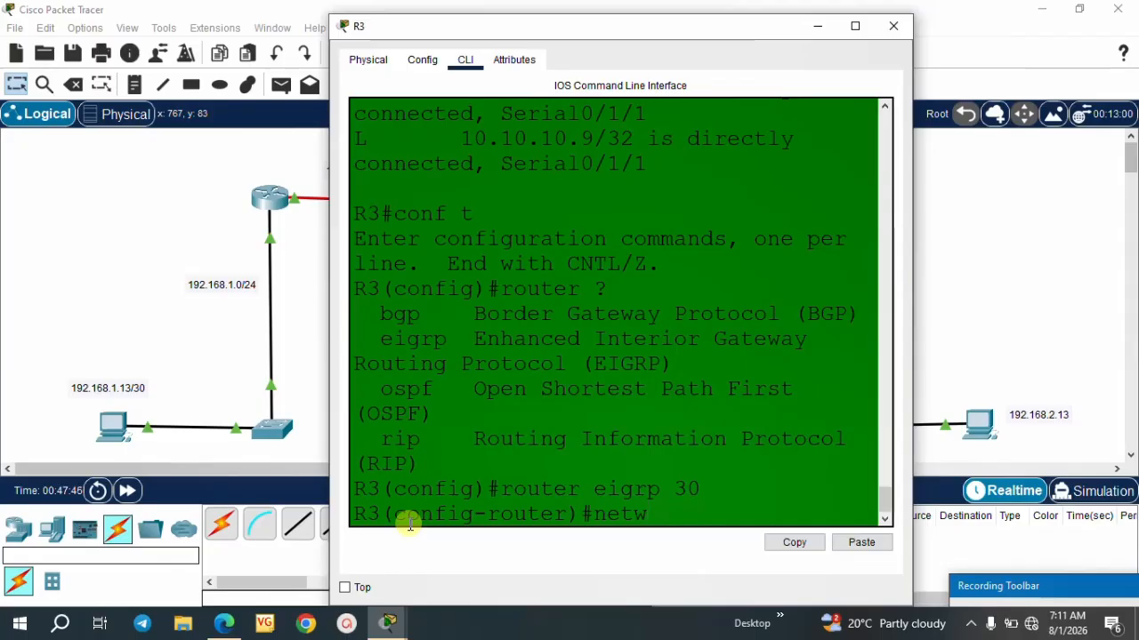
pyautogui.write('ork 10.')
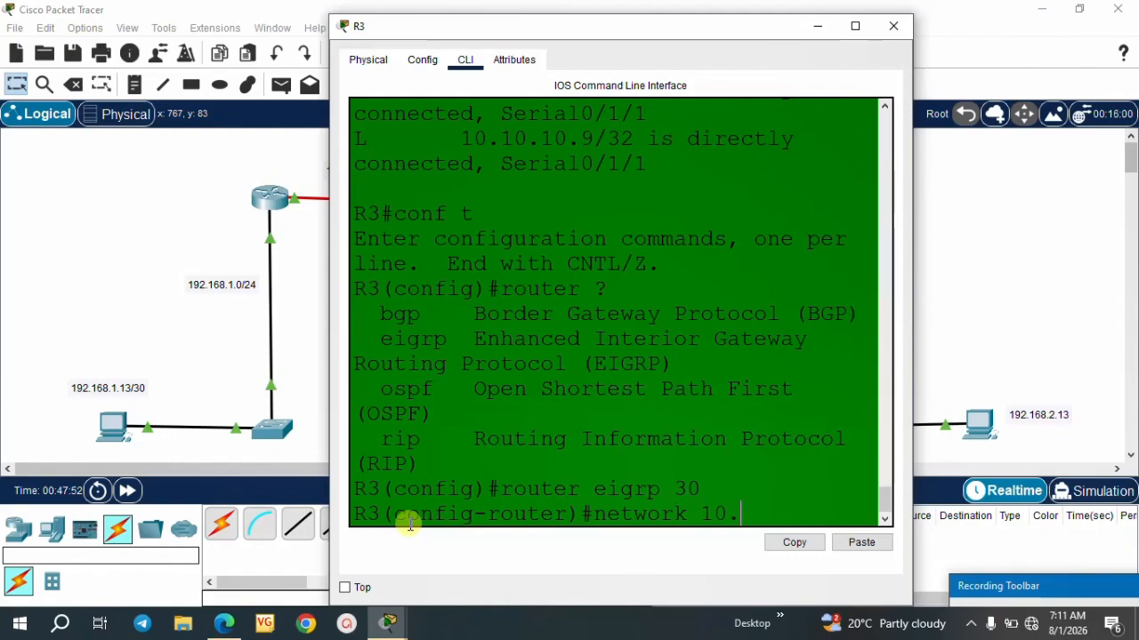
pyautogui.write('10.10.4')
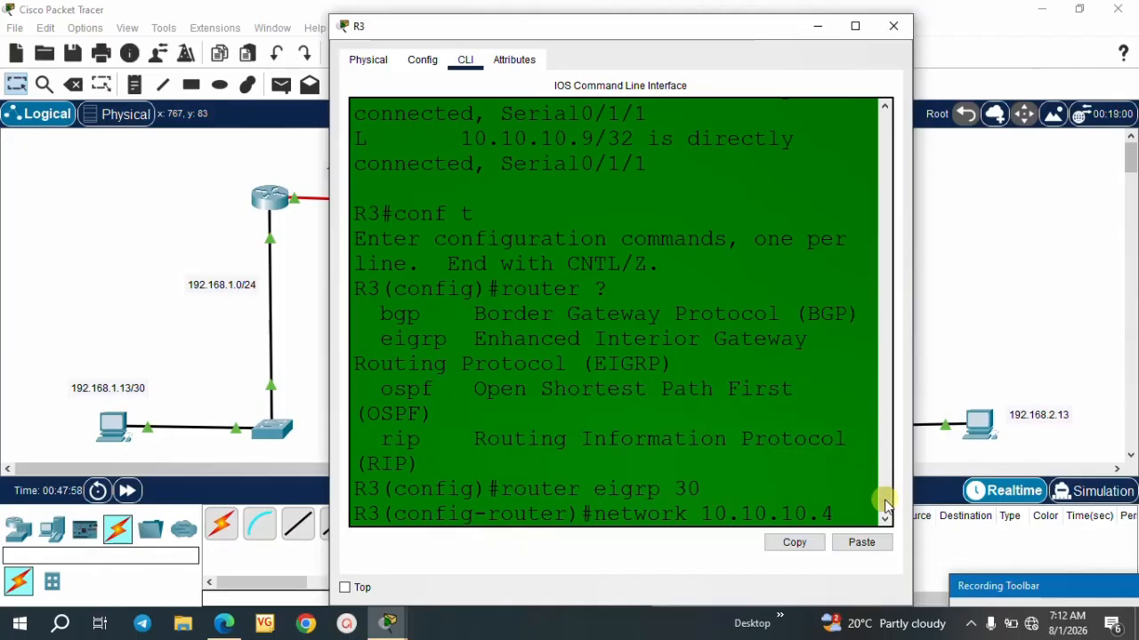
pyautogui.moveTo(881, 499)
pyautogui.mouseDown()
pyautogui.moveTo(883, 480)
pyautogui.moveTo(893, 516)
pyautogui.mouseUp()
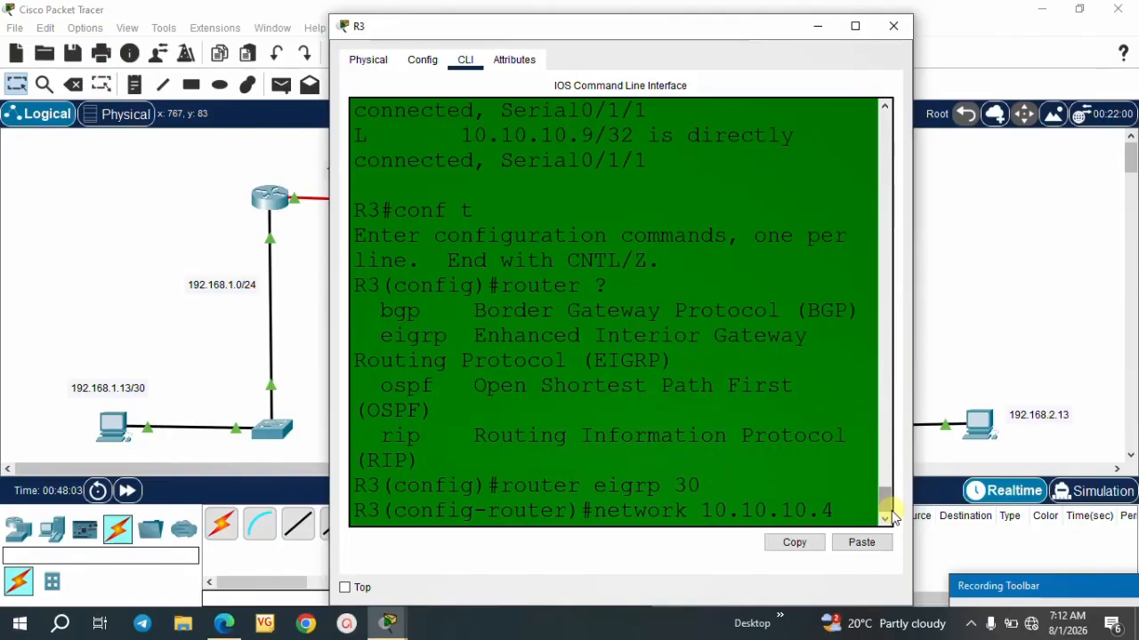
pyautogui.write('0.0.3')
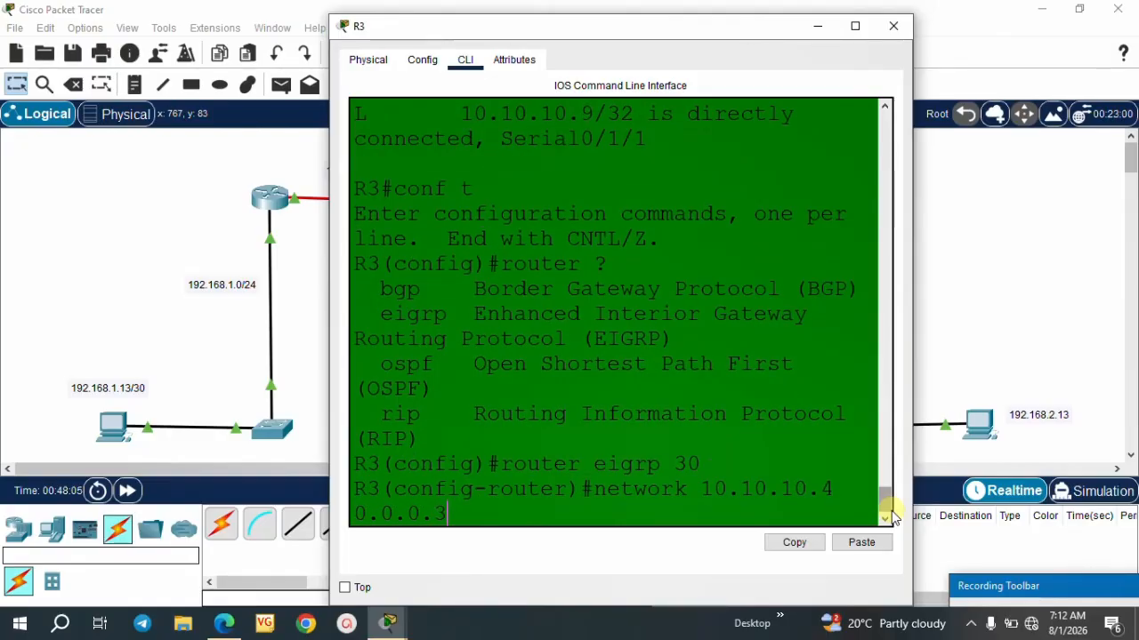
pyautogui.press('Return')
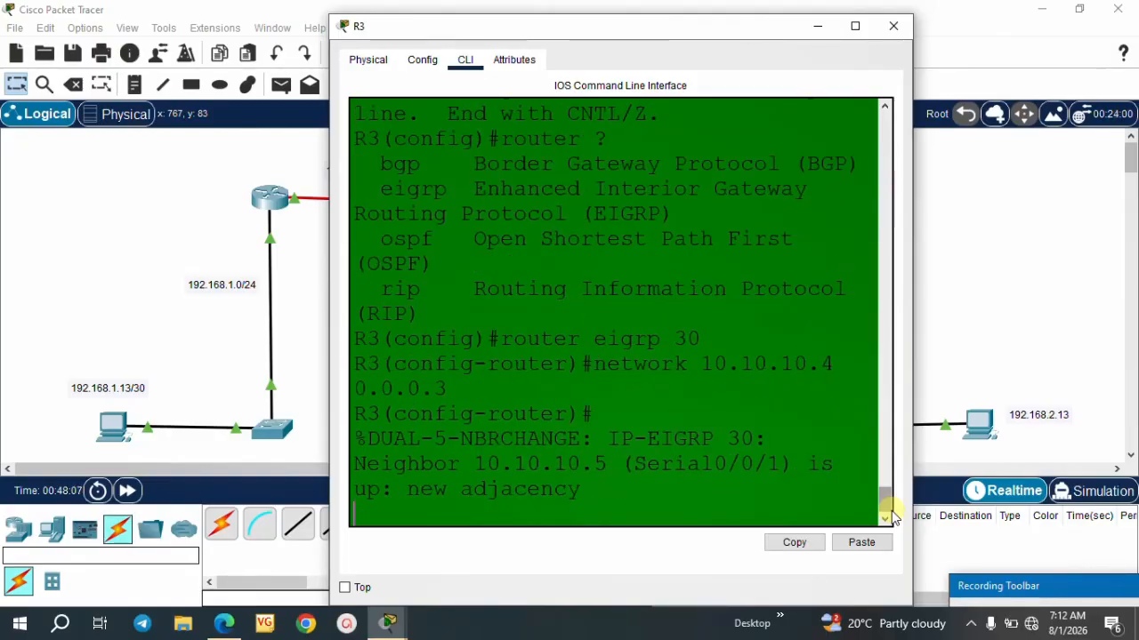
# Advertise network 10.10.10.8 with wildcard mask 0.0.0.3 in R3's EIGRP 30 process.
pyautogui.press('Return')
pyautogui.write('network')
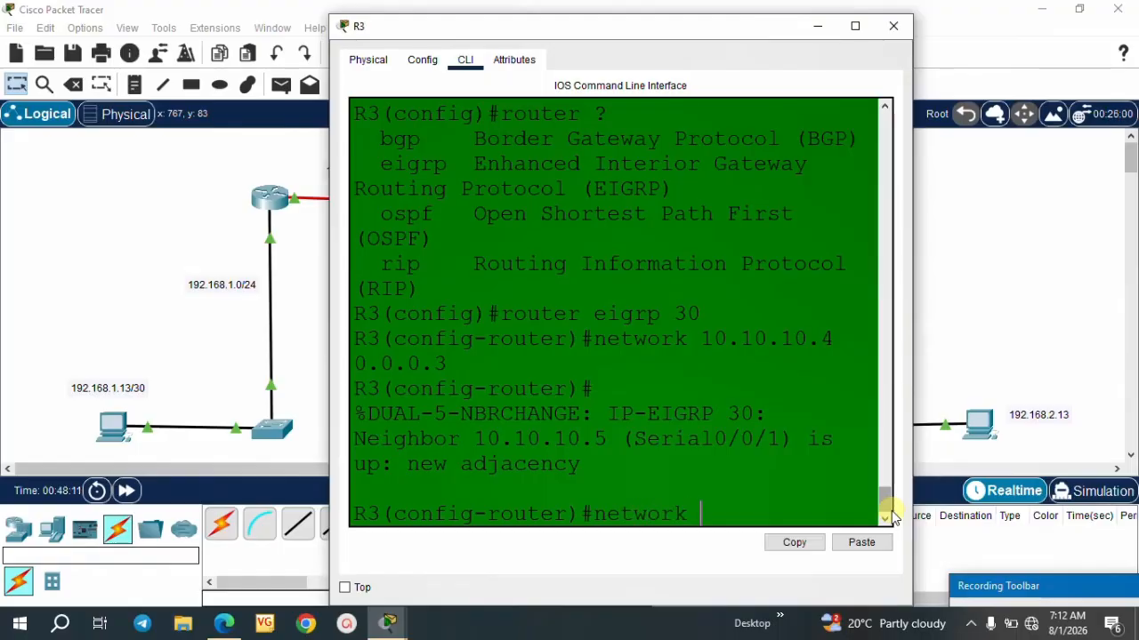
pyautogui.write(' 10.10.')
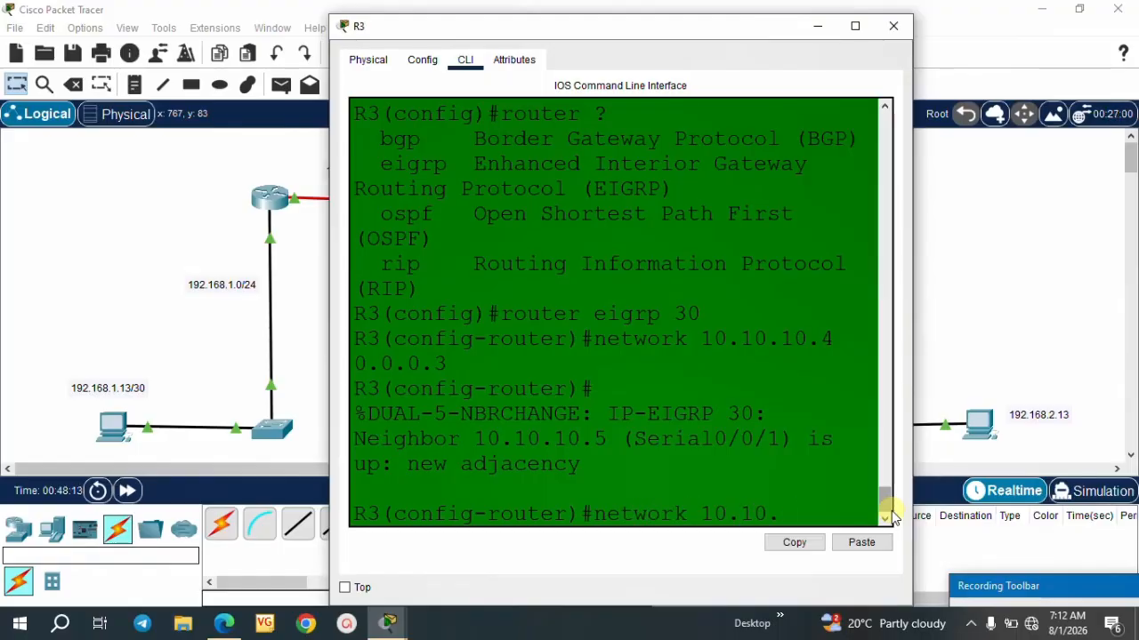
pyautogui.write('10.8')
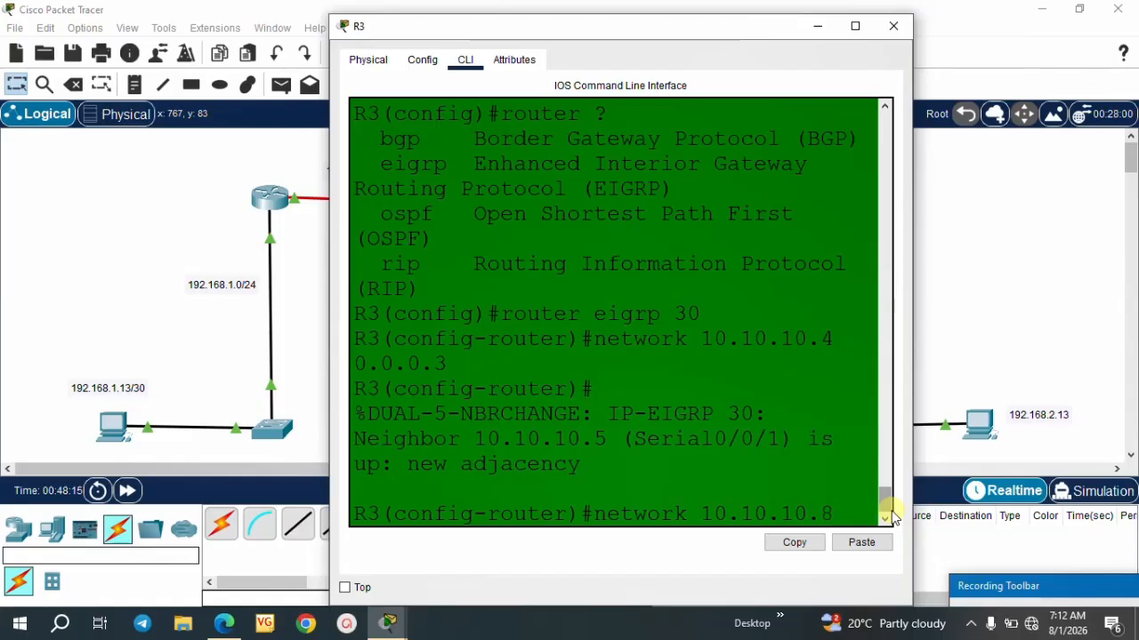
pyautogui.write(' 0.0.0')
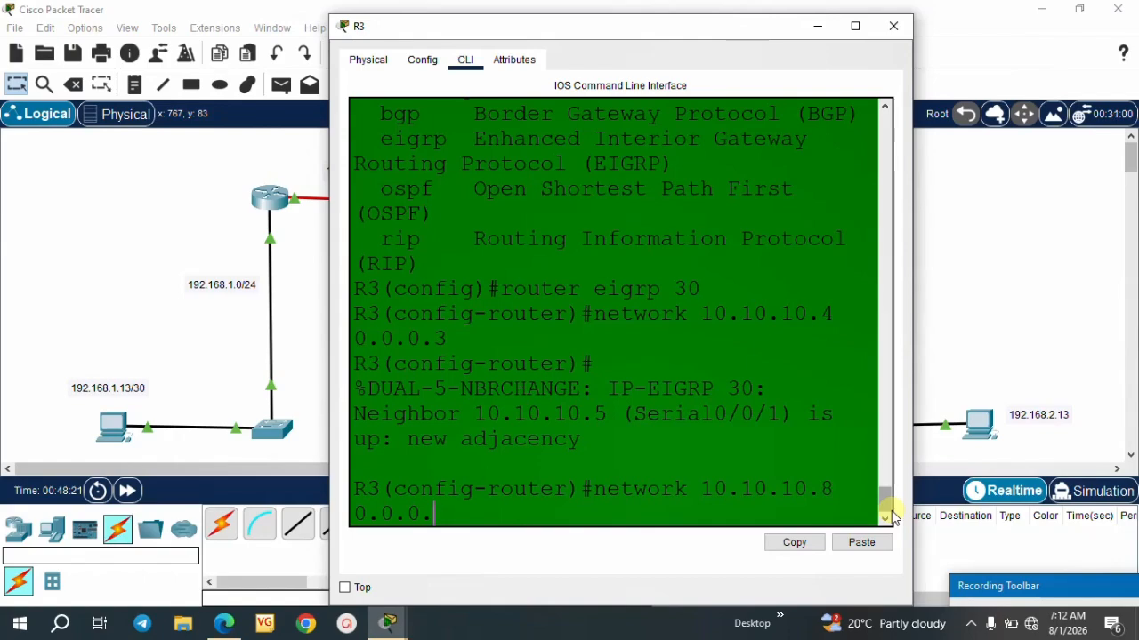
pyautogui.write('.3')
pyautogui.press('Return')
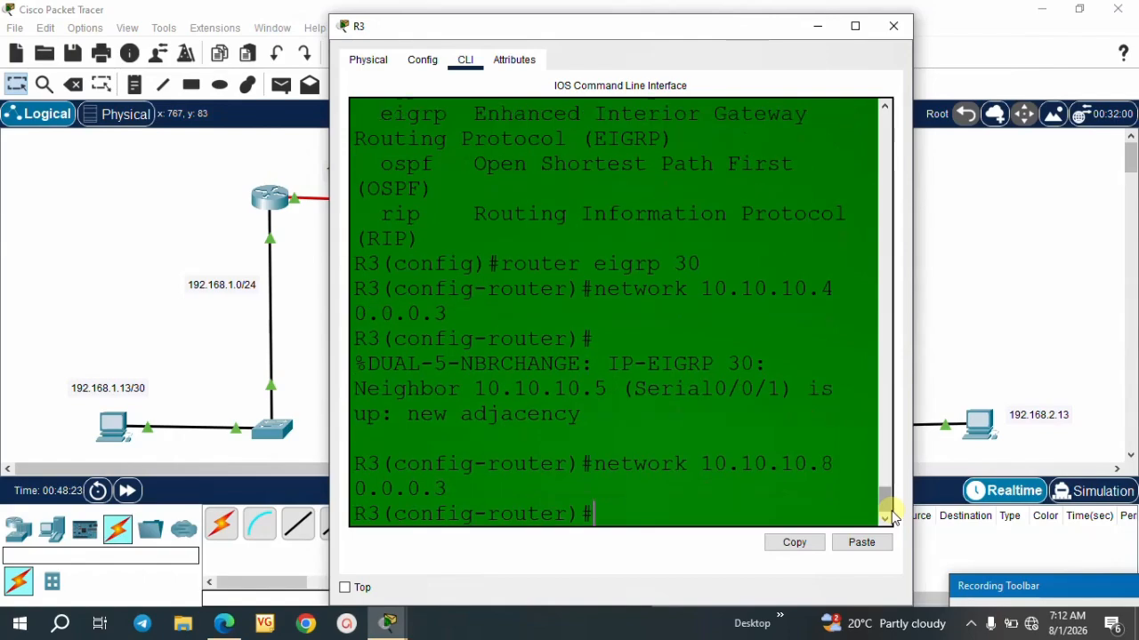
# Exit R3's EIGRP configuration mode, save the configuration with do wr, and close the R3 window.
pyautogui.write('exit')
pyautogui.press('Return')
pyautogui.press('Return')
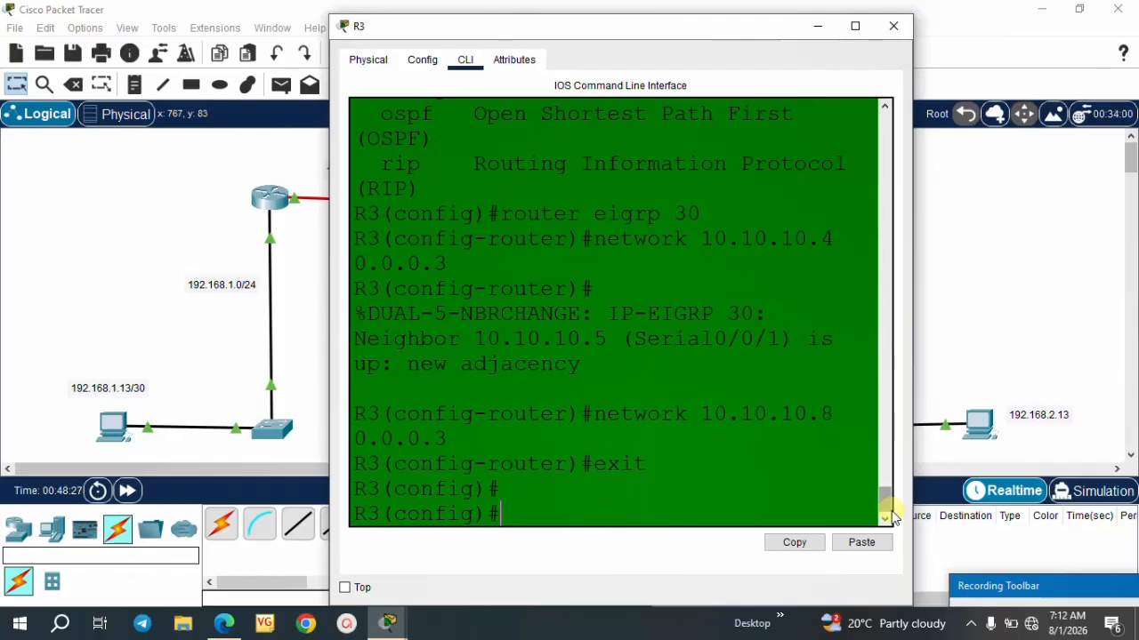
pyautogui.write('do w')
pyautogui.write('r')
pyautogui.press('Return')
pyautogui.press('Return')
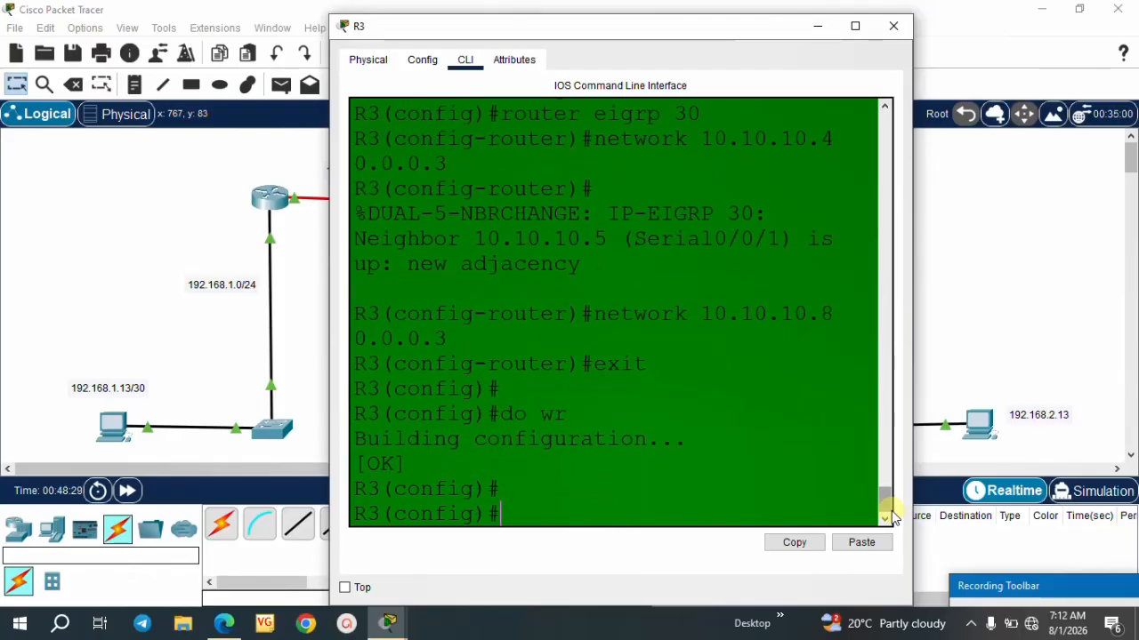
pyautogui.click(893, 25)
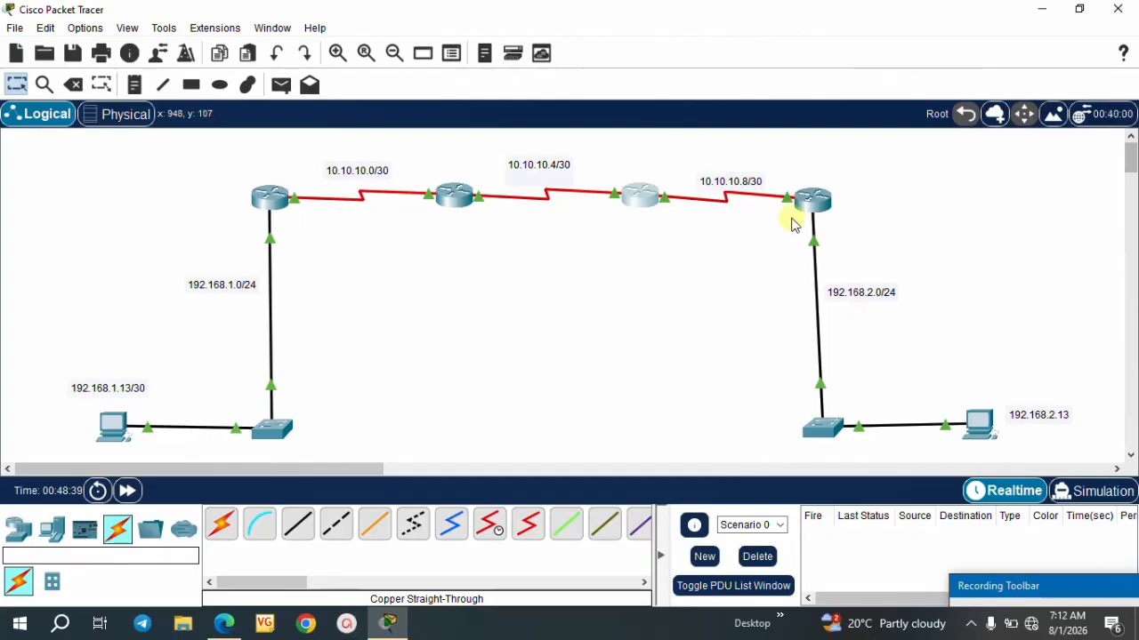
# Open the command line of router R4 and enter global configuration mode through privileged EXEC mode.
pyautogui.moveTo(747, 199)
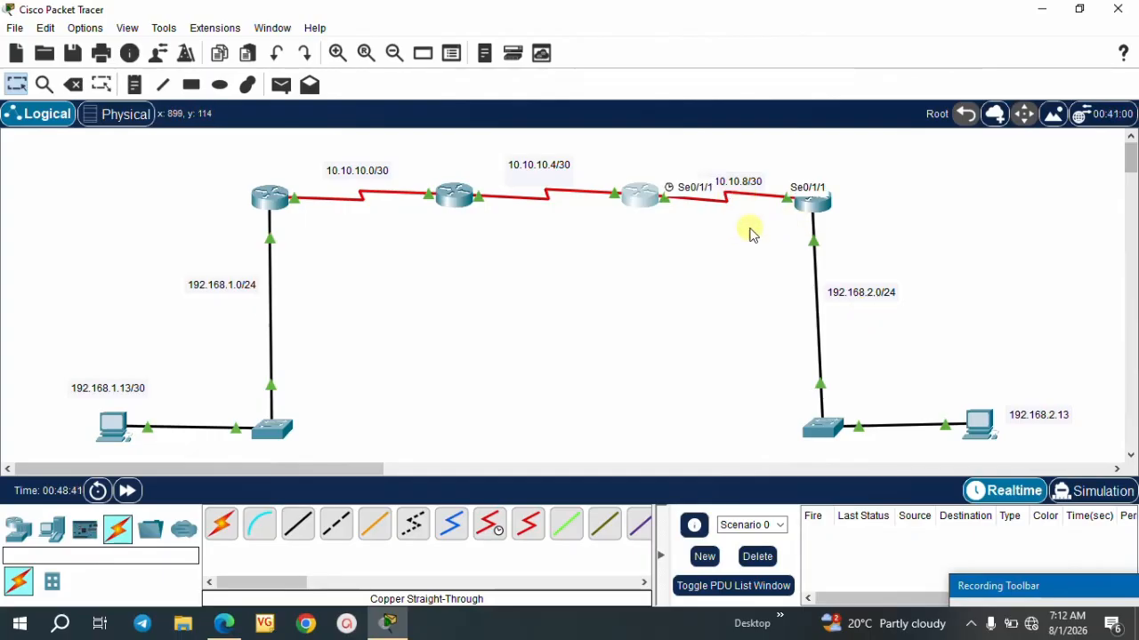
pyautogui.click(812, 201)
pyautogui.press('Return')
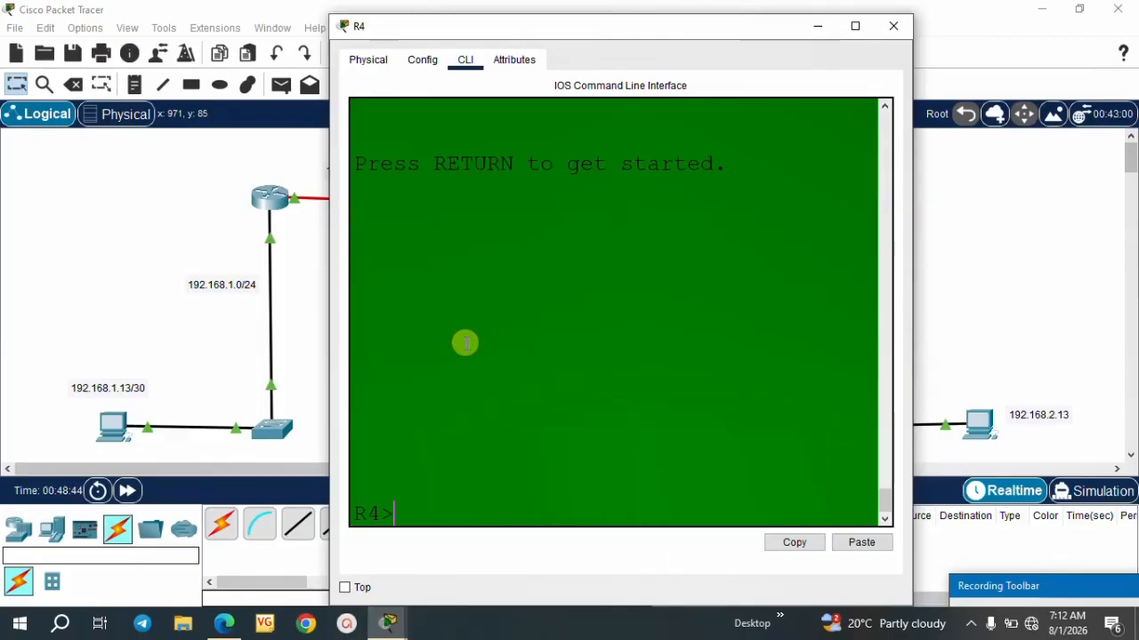
pyautogui.write('en')
pyautogui.press('Return')
pyautogui.write('conf t')
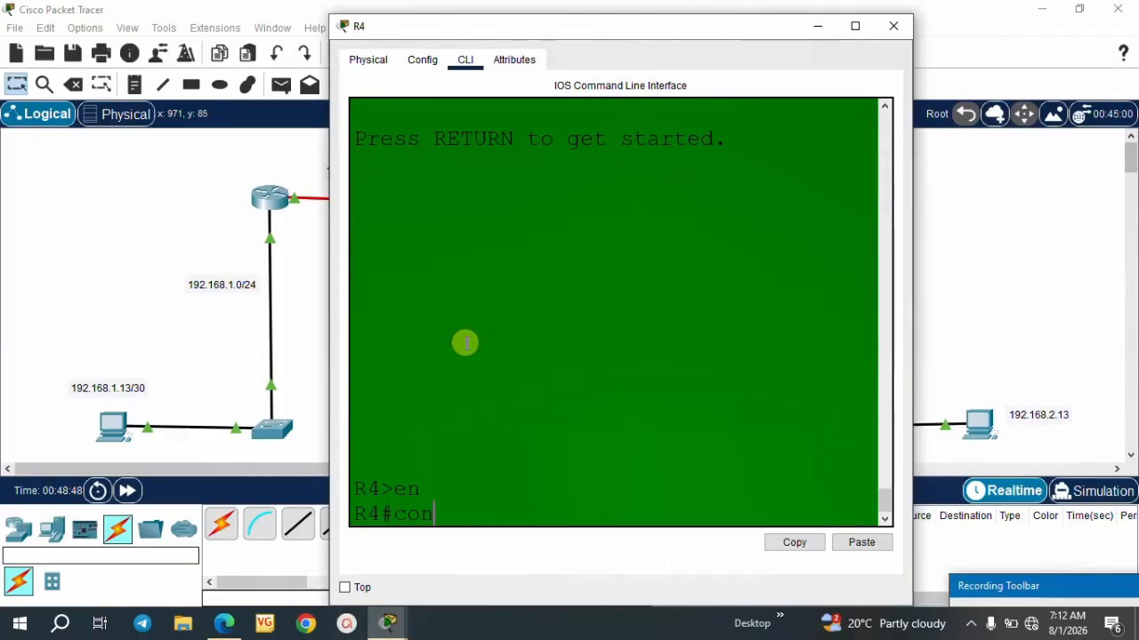
pyautogui.press('Return')
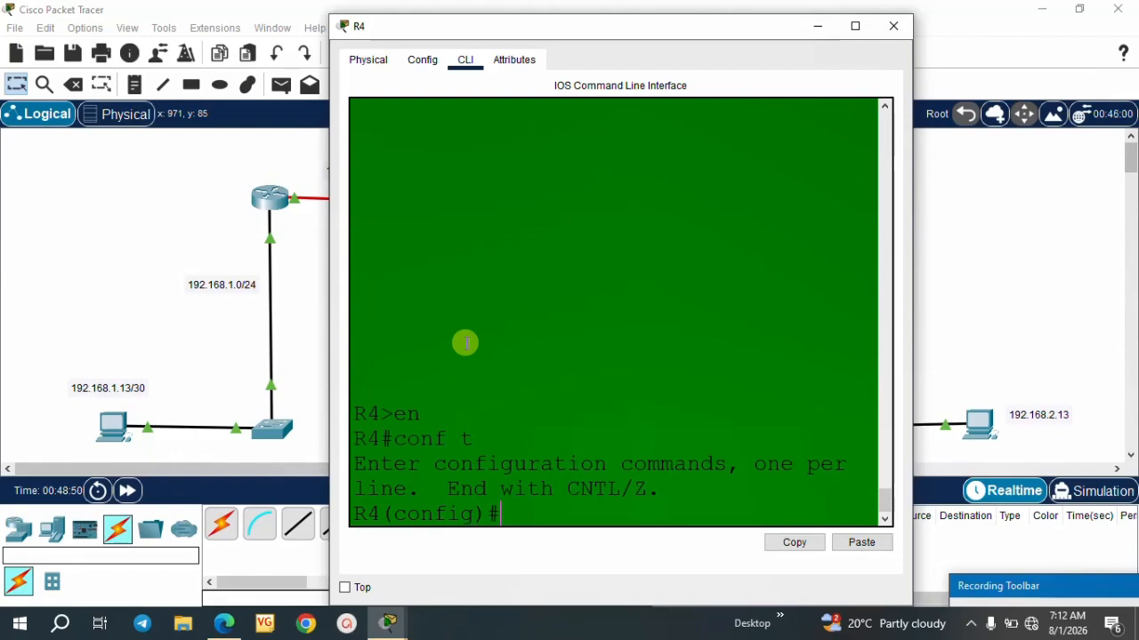
# List the available routing protocols on R4 and start EIGRP with autonomous system number 30.
pyautogui.write('router ?')
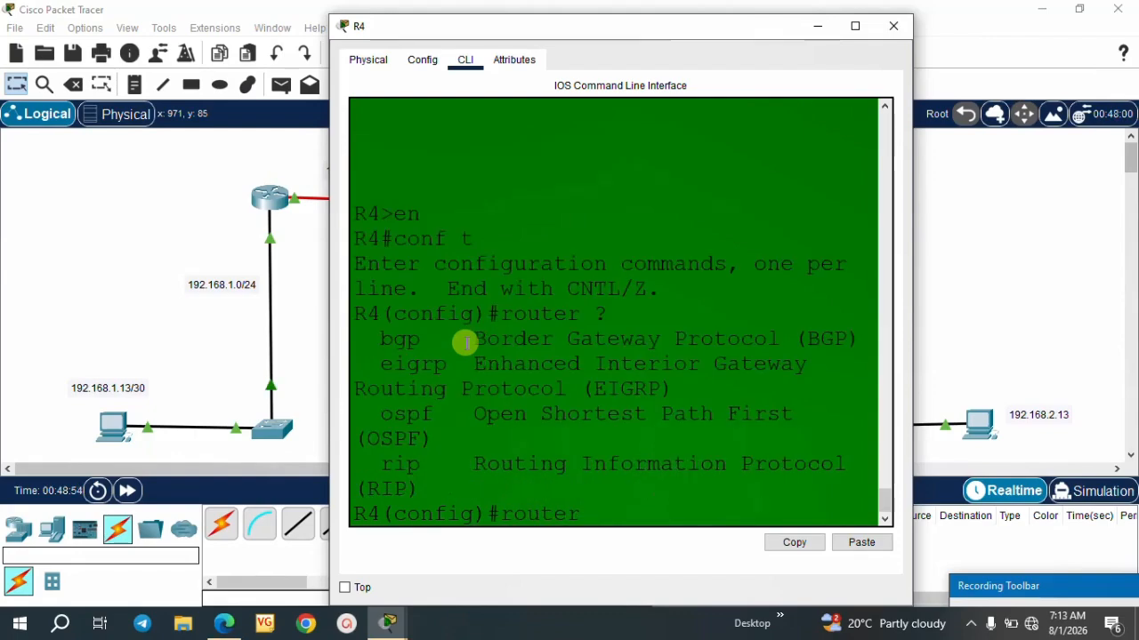
pyautogui.write('e')
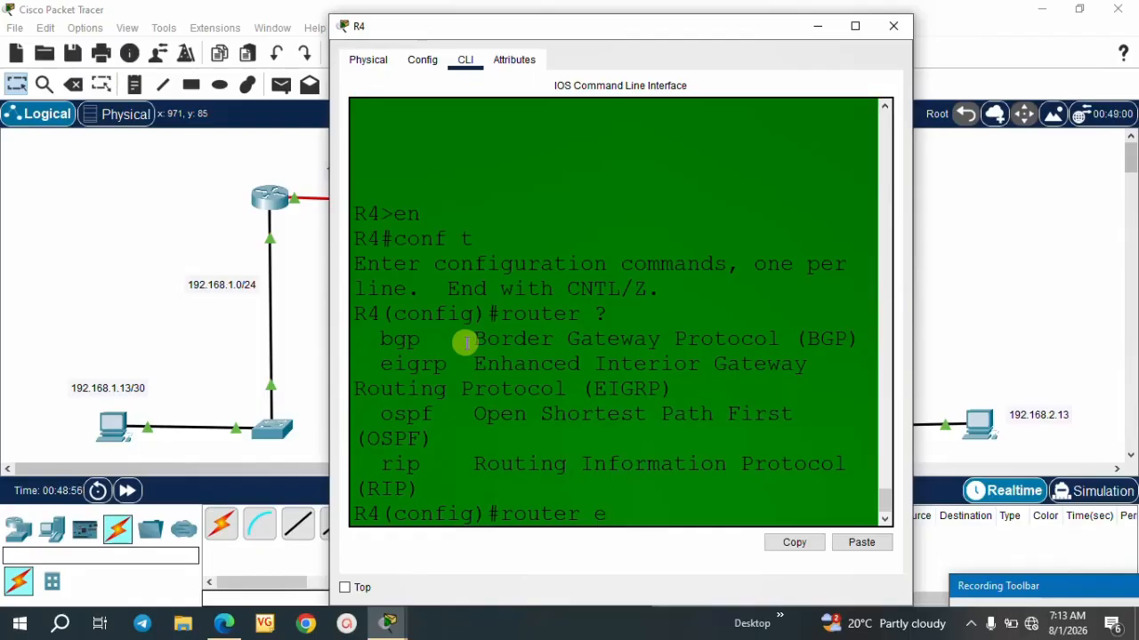
pyautogui.write('igrp 30')
pyautogui.press('Return')
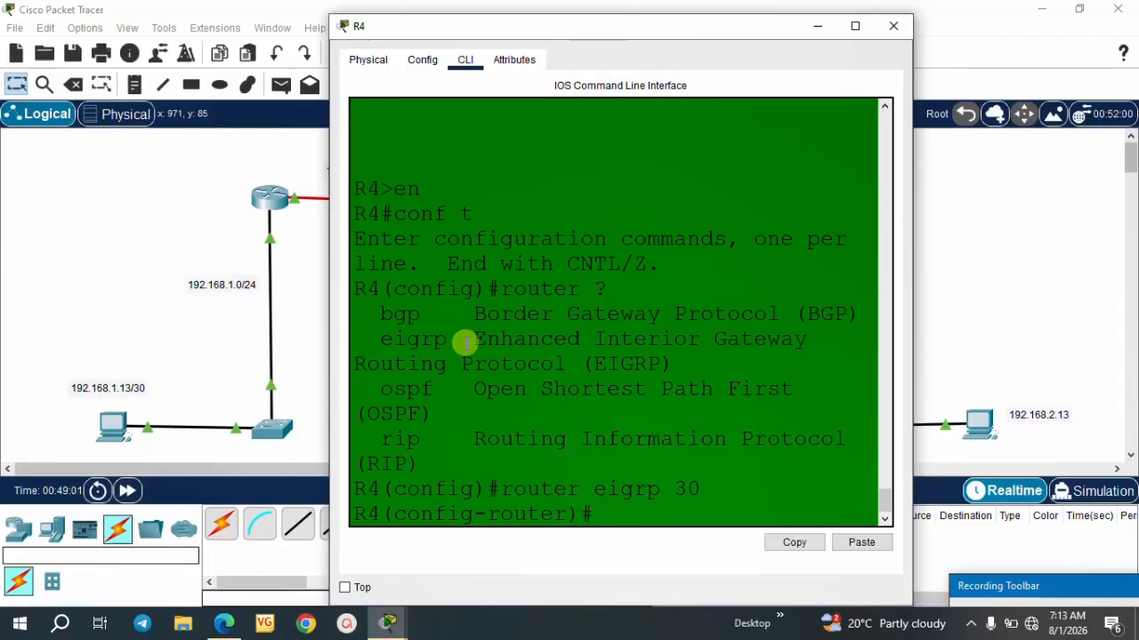
# Advertise network 10.10.10.8 with wildcard mask 0.0.0.3 in R4's EIGRP 30 process, checking the link's address in the topology.
pyautogui.write('networ')
pyautogui.press('BackSpace')
pyautogui.press('BackSpace')
pyautogui.press('BackSpace')
pyautogui.write('work ')
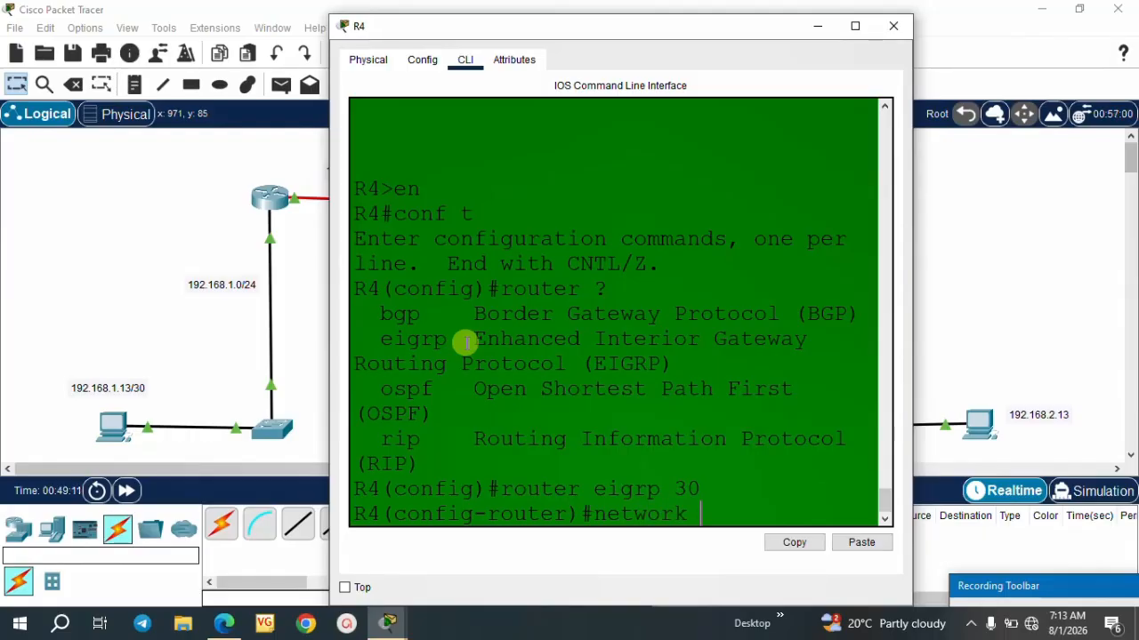
pyautogui.write('10.')
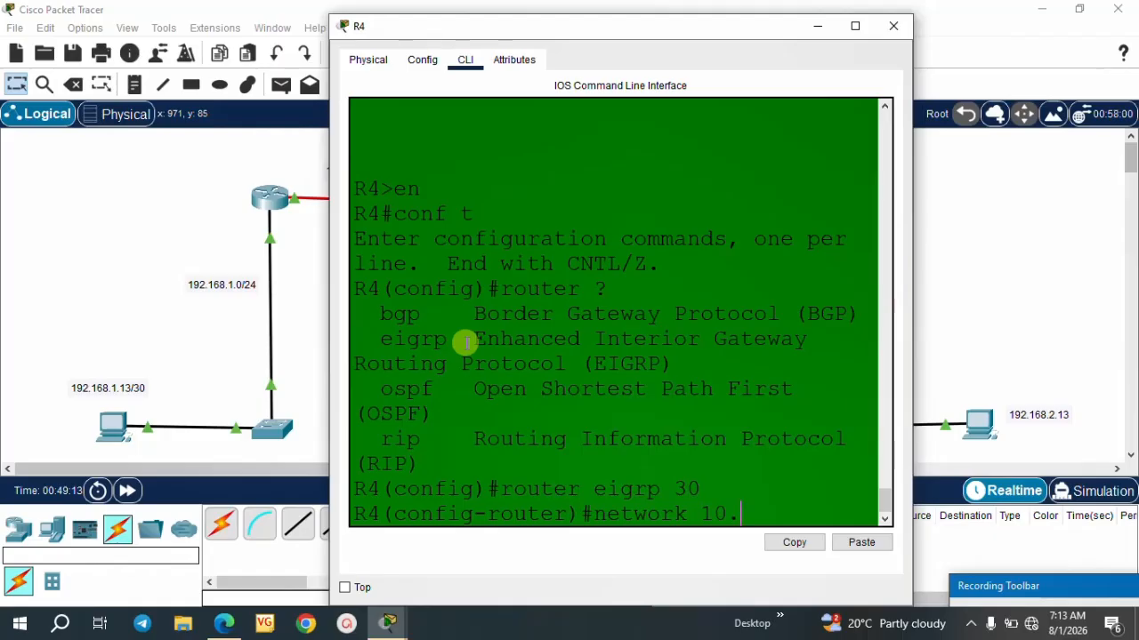
pyautogui.write('10.10.10.')
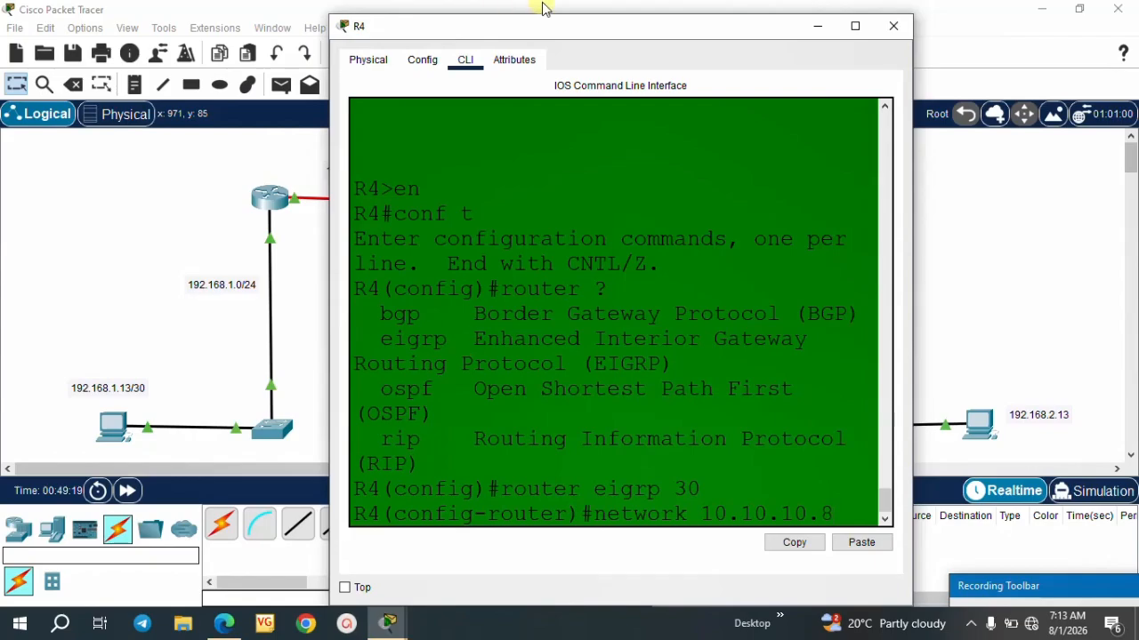
pyautogui.write('8')
pyautogui.moveTo(583, 32); pyautogui.dragTo(605, 347)
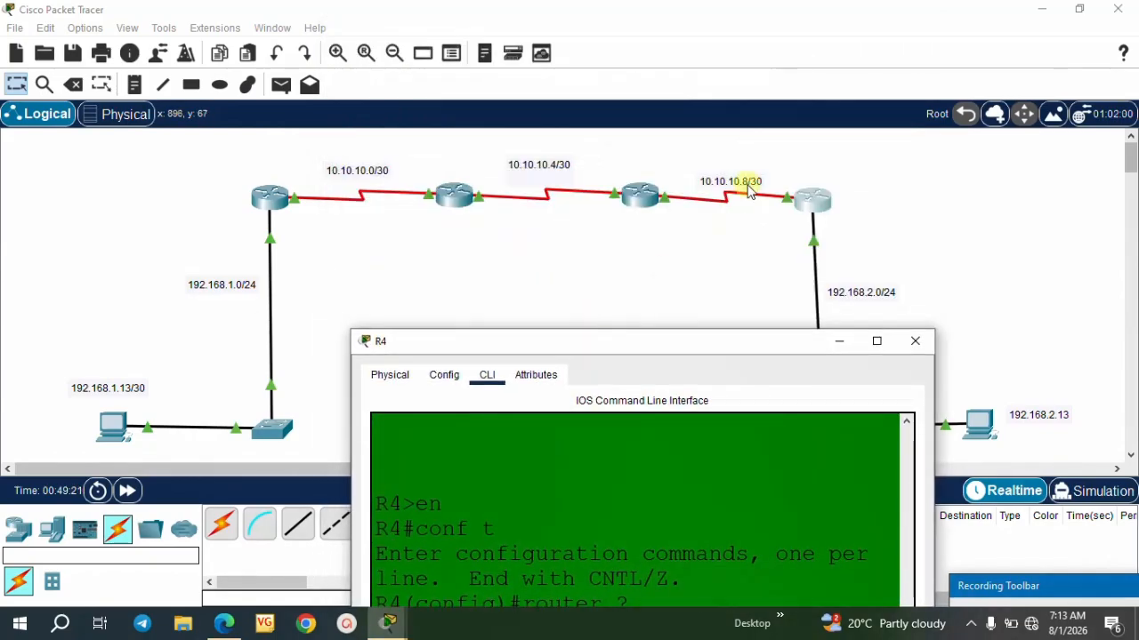
pyautogui.moveTo(734, 343); pyautogui.dragTo(649, 76)
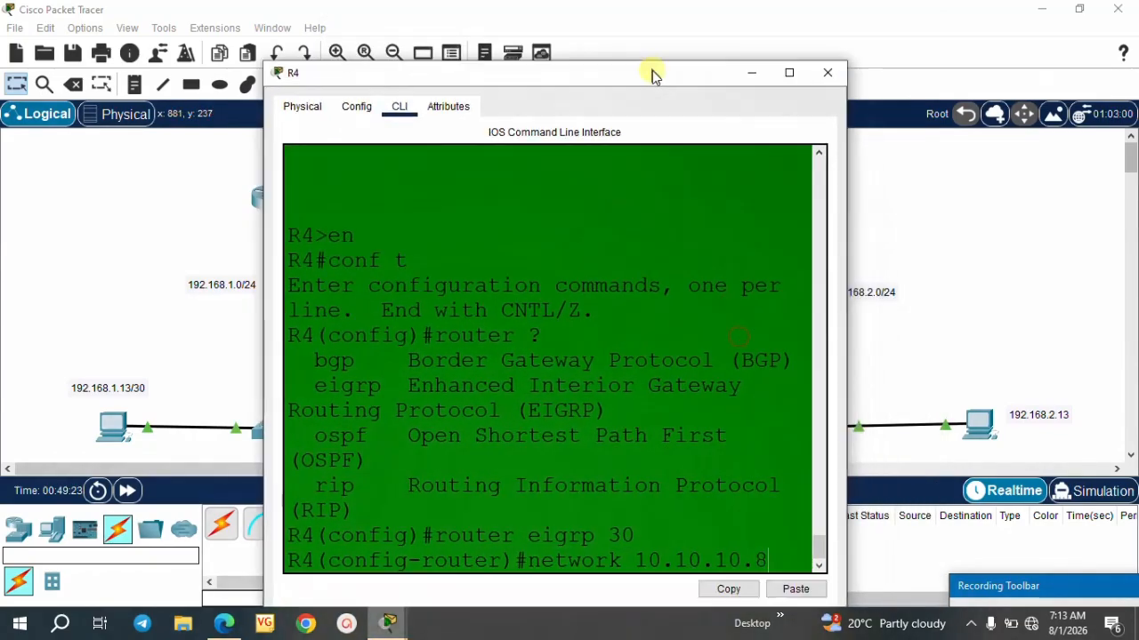
pyautogui.click(780, 509)
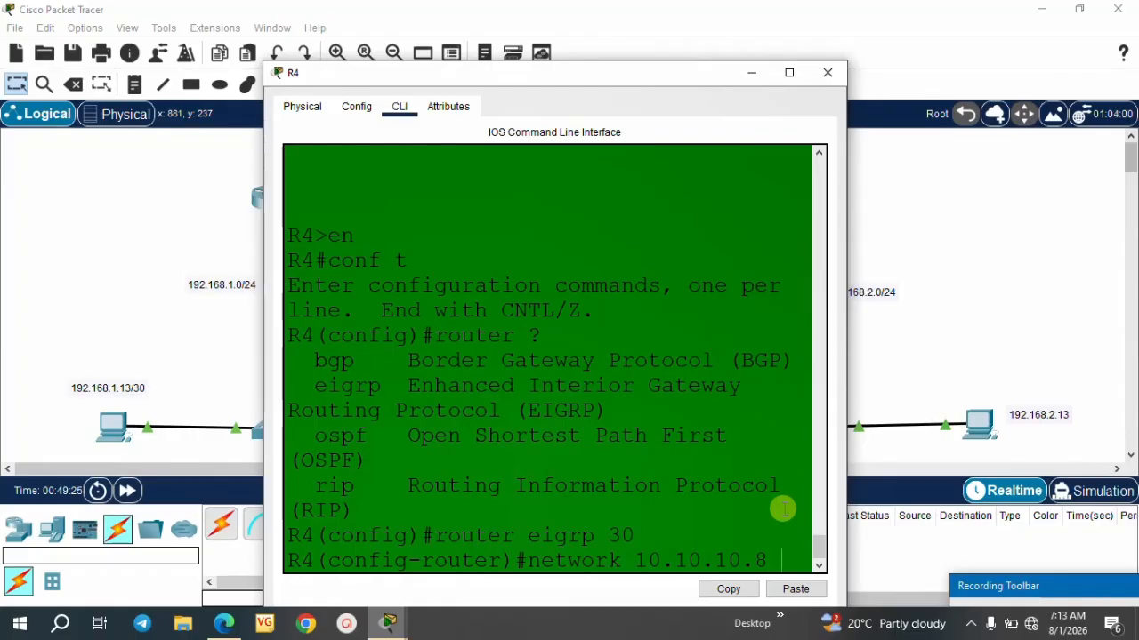
pyautogui.write('0.0.0.3')
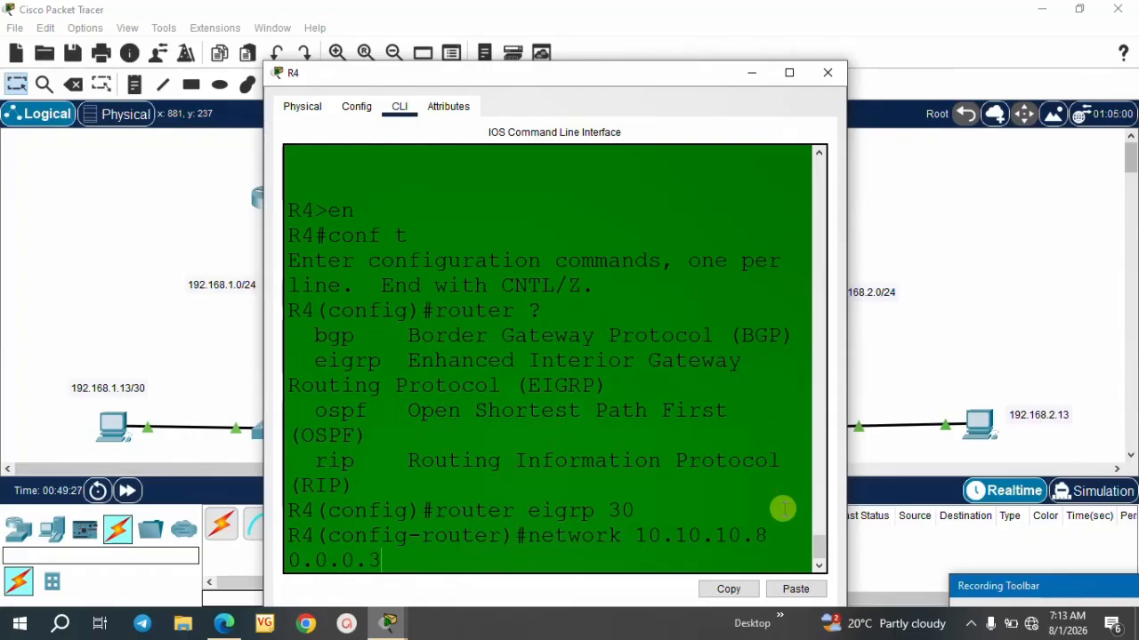
pyautogui.press('Return')
pyautogui.press('Return')
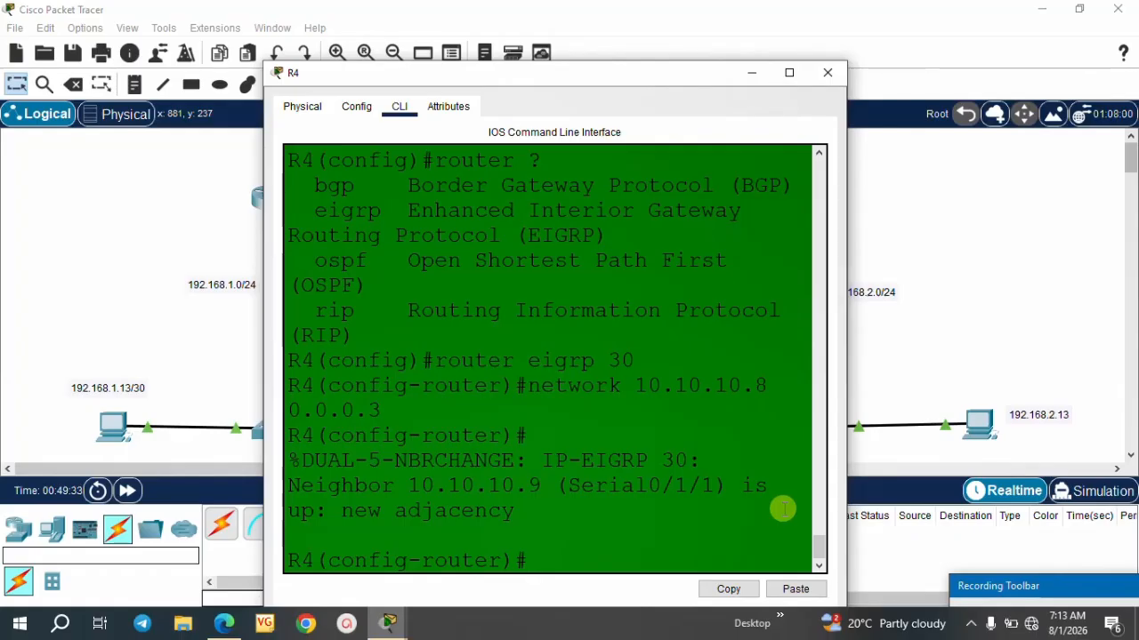
# Advertise network 192.168.2.0 with wildcard mask 0.0.0.255 in R4's EIGRP 30 process.
pyautogui.write('network 19')
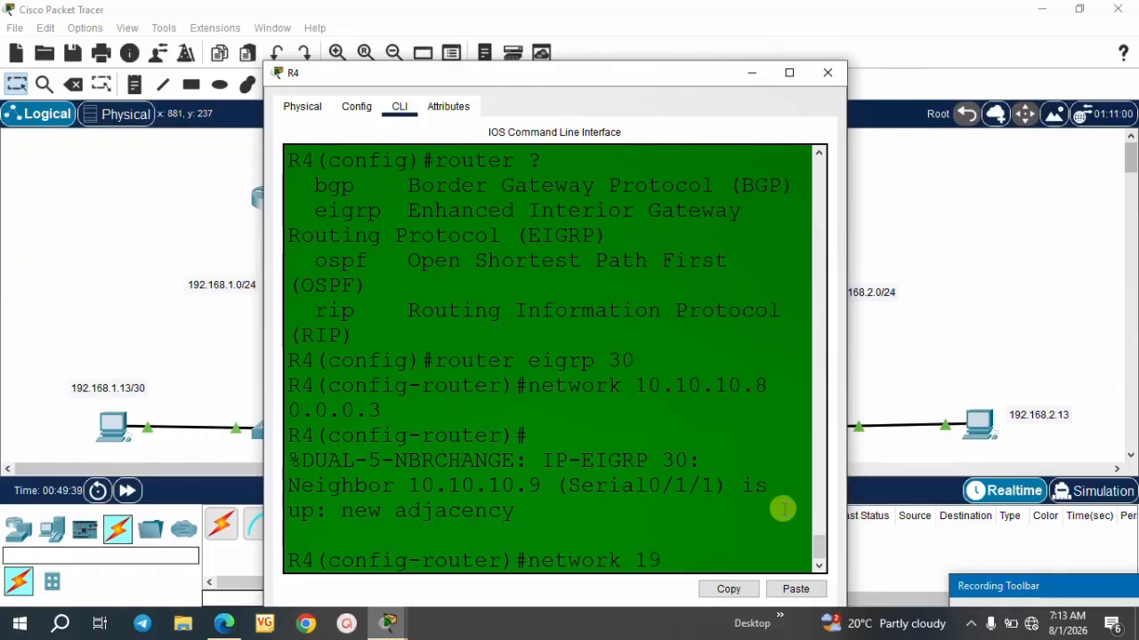
pyautogui.write('2.168')
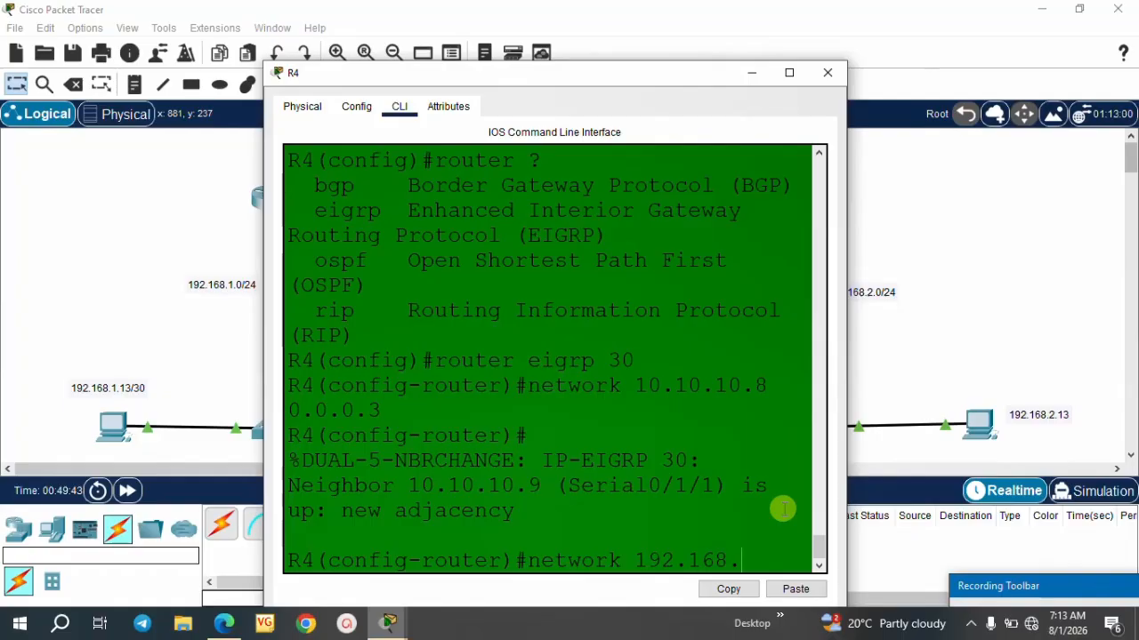
pyautogui.write('.2.0 0.0.0.')
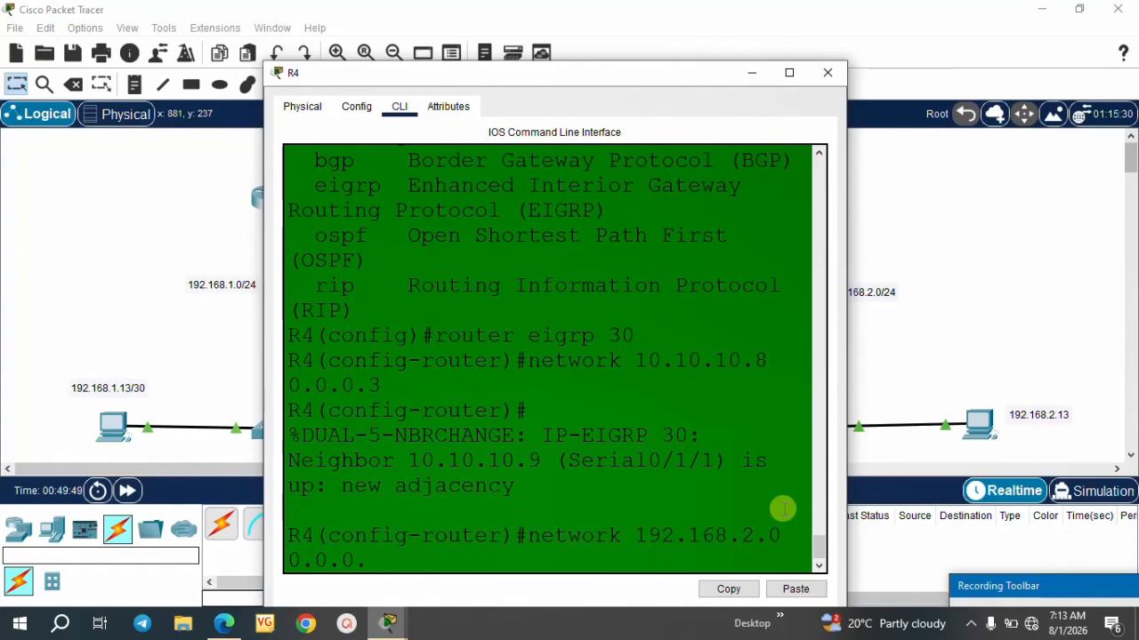
pyautogui.write('255')
pyautogui.press('Return')
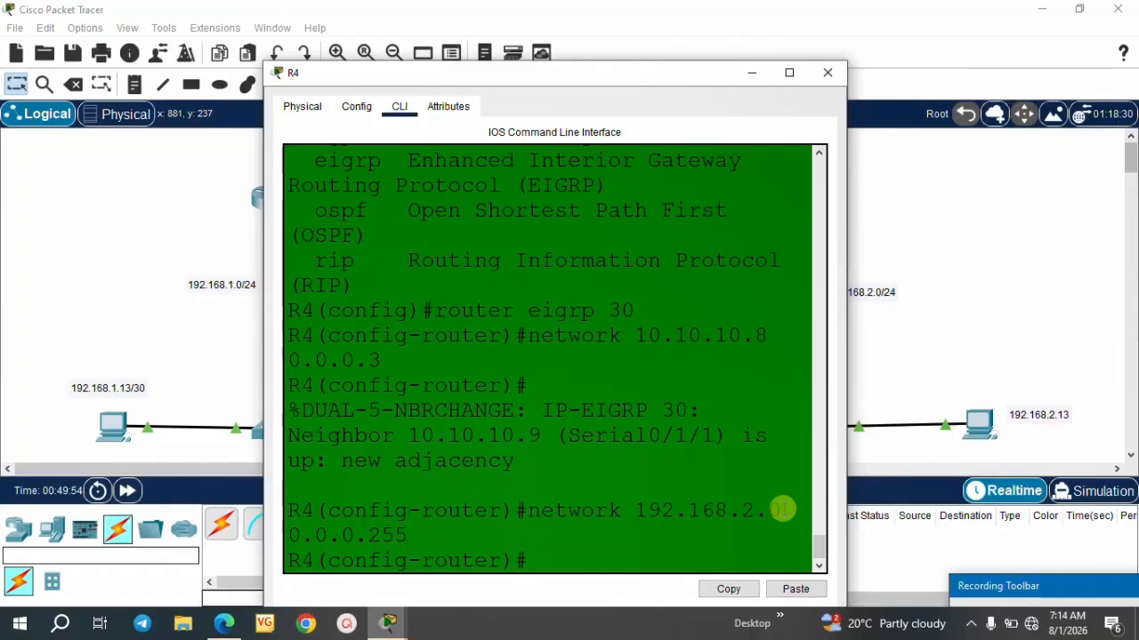
# Exit R4's EIGRP configuration mode and save the configuration with do wr.
pyautogui.write('exit')
pyautogui.press('Return')
pyautogui.press('Return')
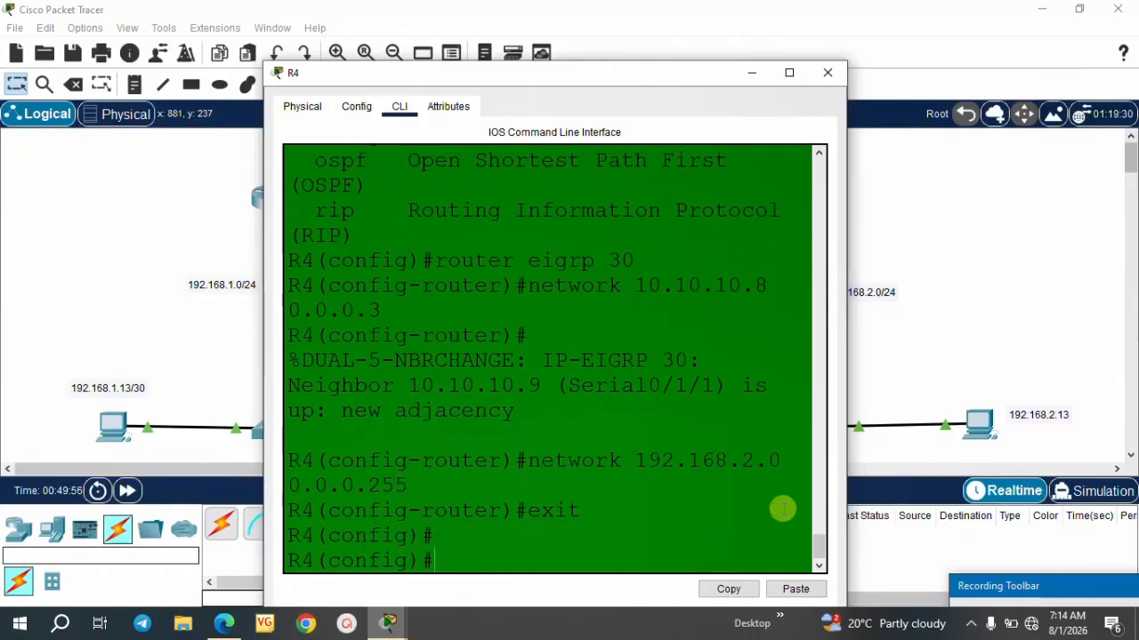
pyautogui.write('do wr')
pyautogui.press('Return')
pyautogui.press('Return')
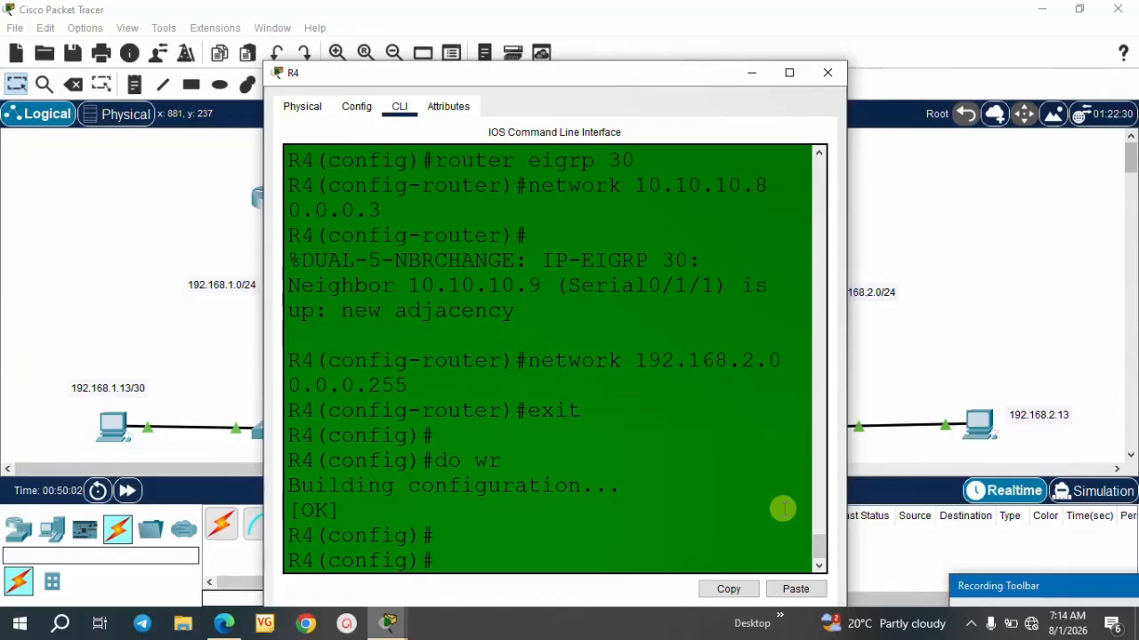
# Return R4 to privileged EXEC mode and display its routing table with show ip route.
pyautogui.write('exit')
pyautogui.press('Return')
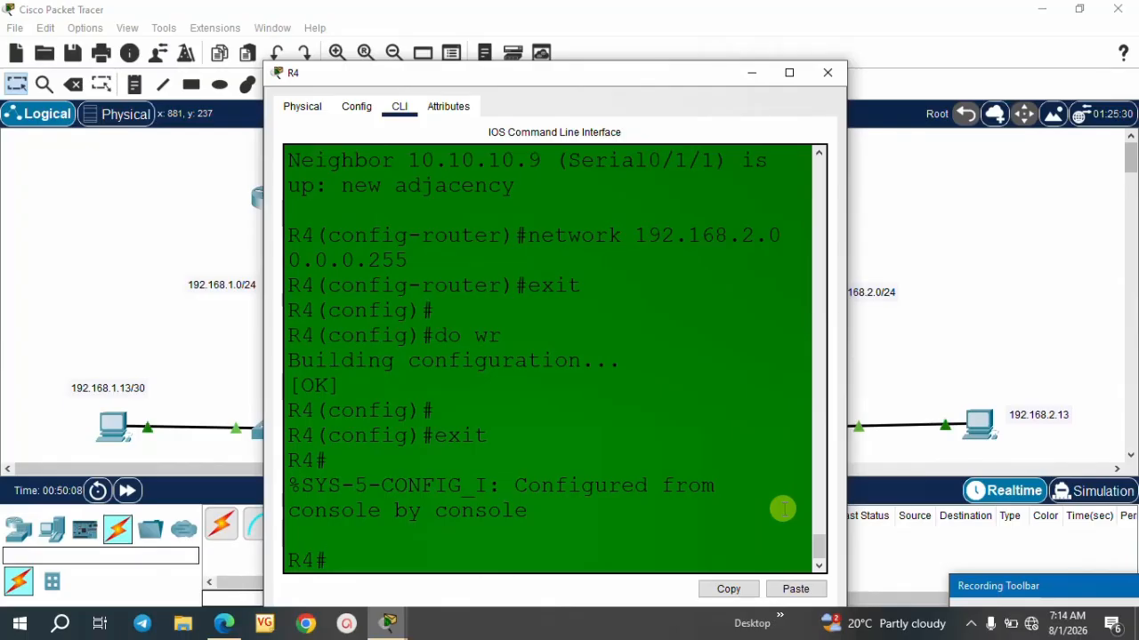
pyautogui.write('show')
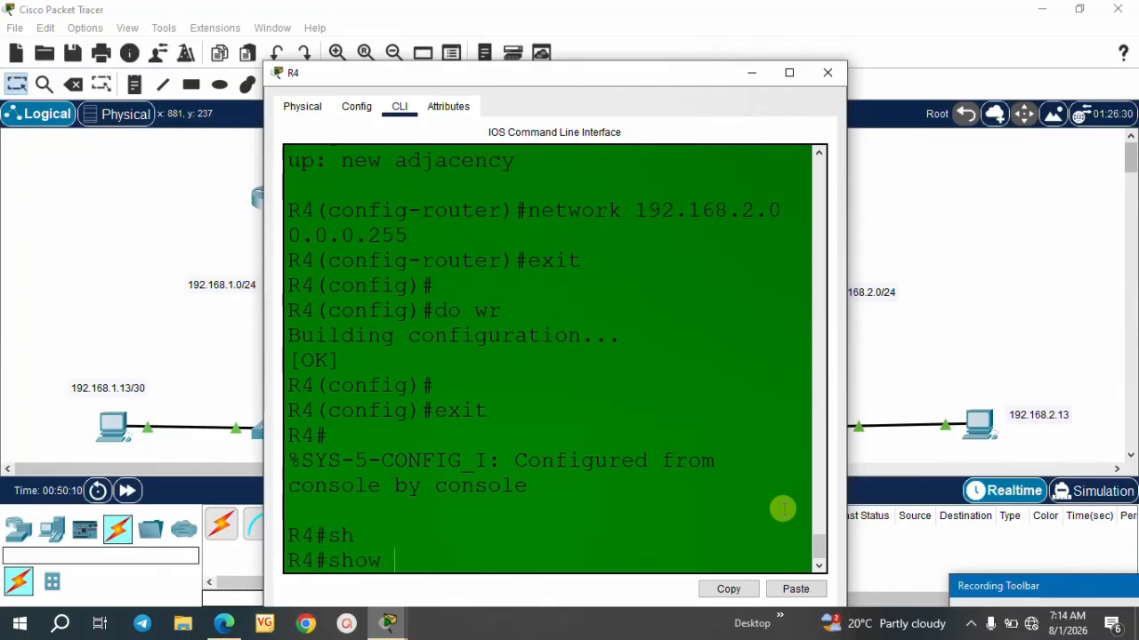
pyautogui.write('ip route')
pyautogui.press('Return')
pyautogui.press('Return')
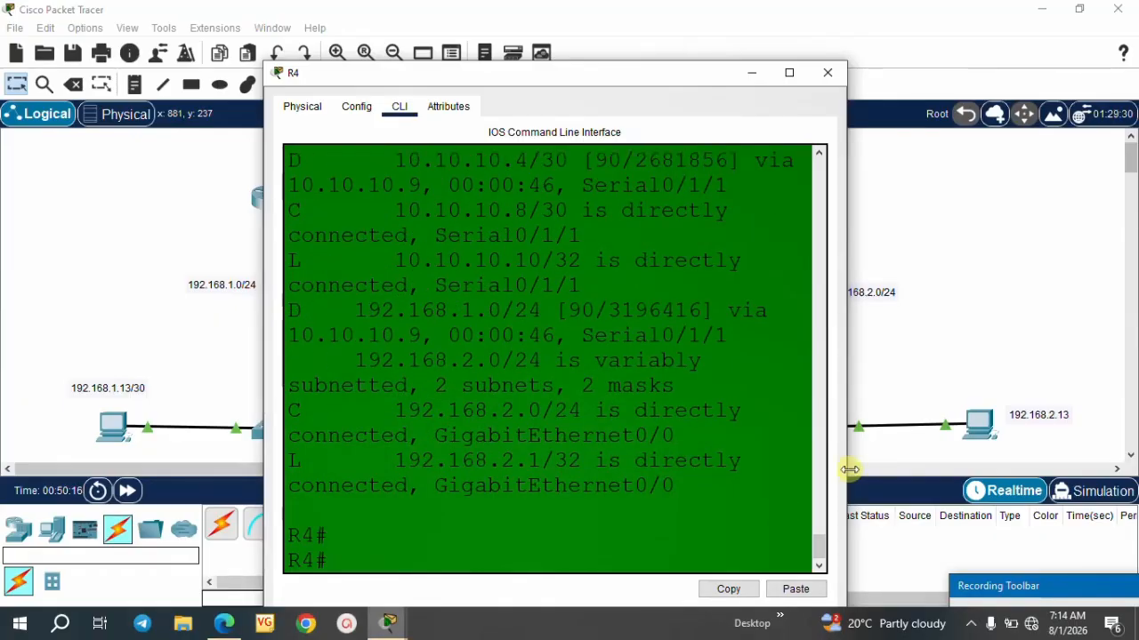
# Examine the route codes and the EIGRP-learned routes in R4's routing table, and close the R4 window.
pyautogui.scroll(4, 820, 539)
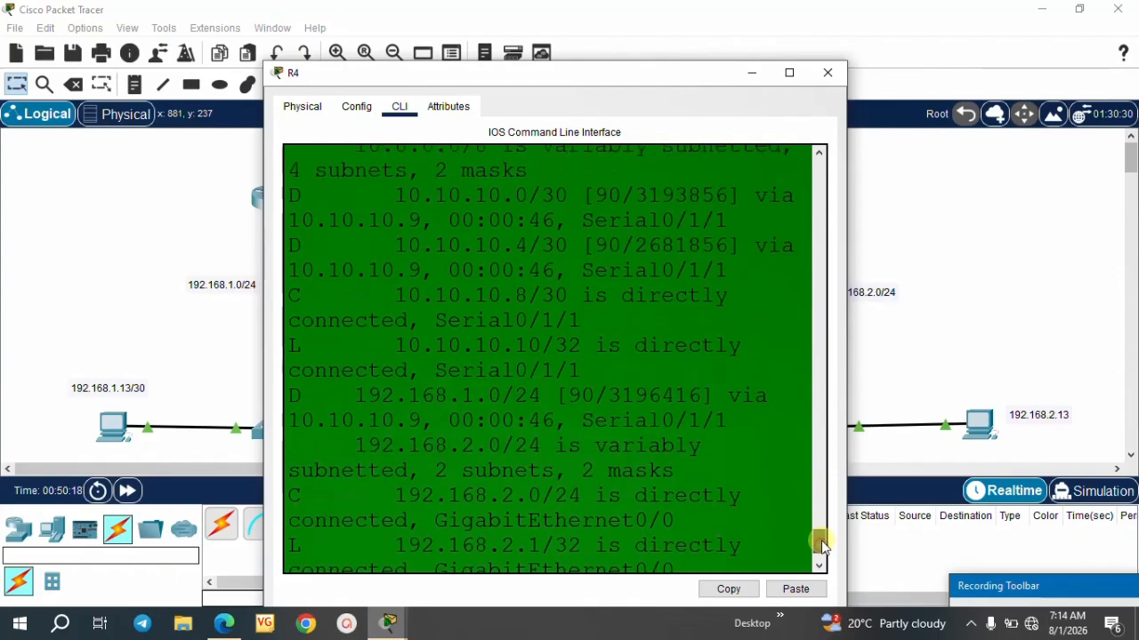
pyautogui.moveTo(821, 539); pyautogui.dragTo(818, 509)
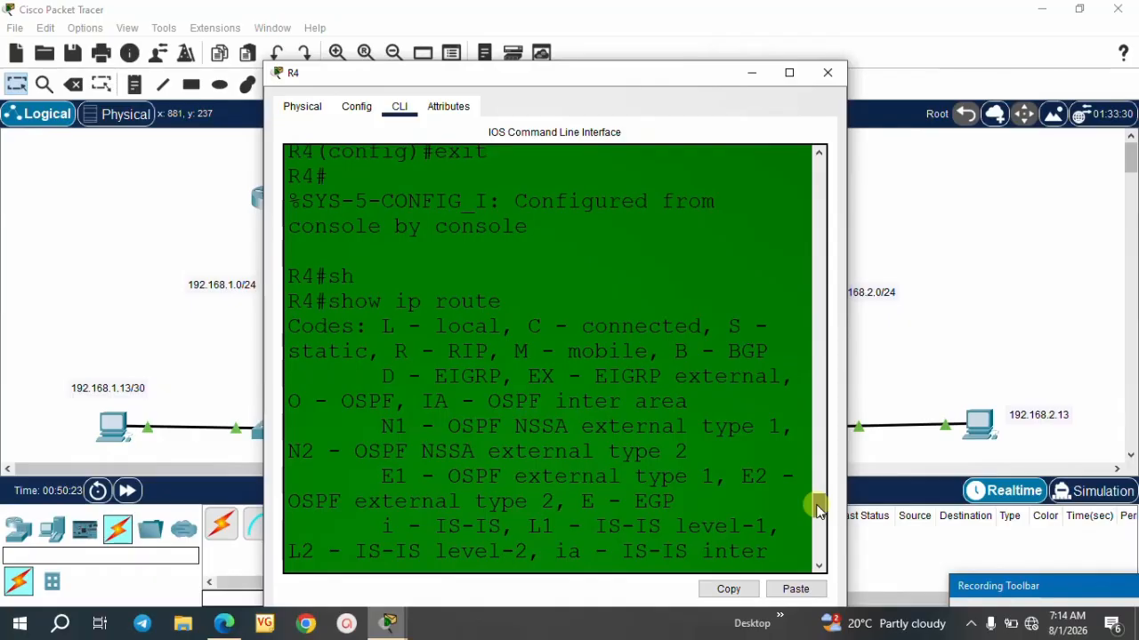
pyautogui.moveTo(818, 509); pyautogui.dragTo(827, 545)
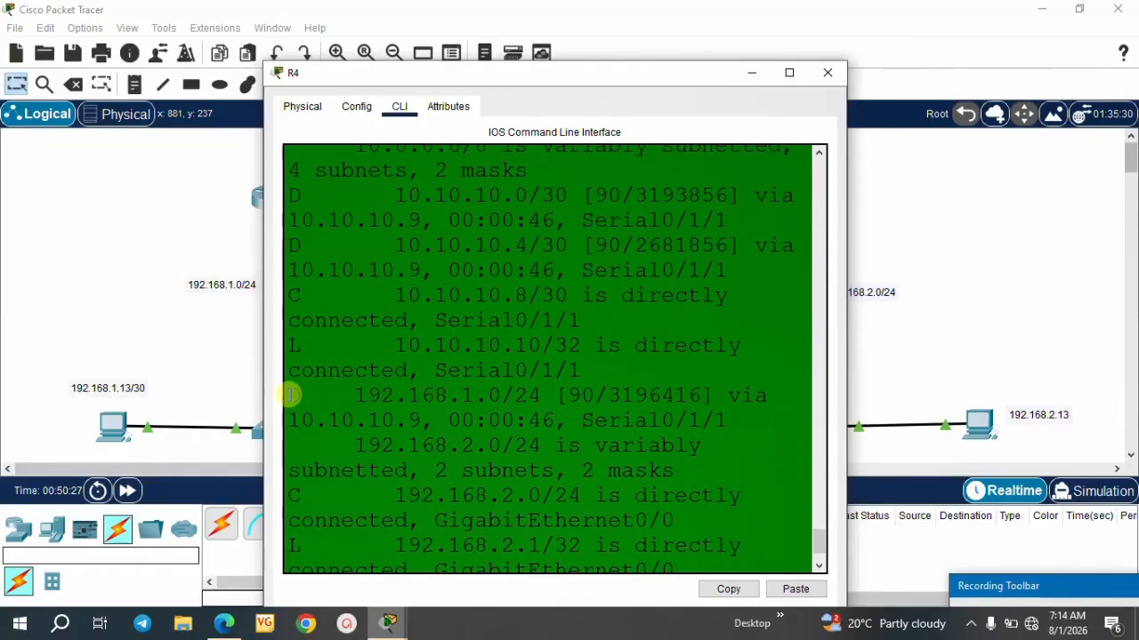
pyautogui.moveTo(291, 395); pyautogui.dragTo(761, 397)
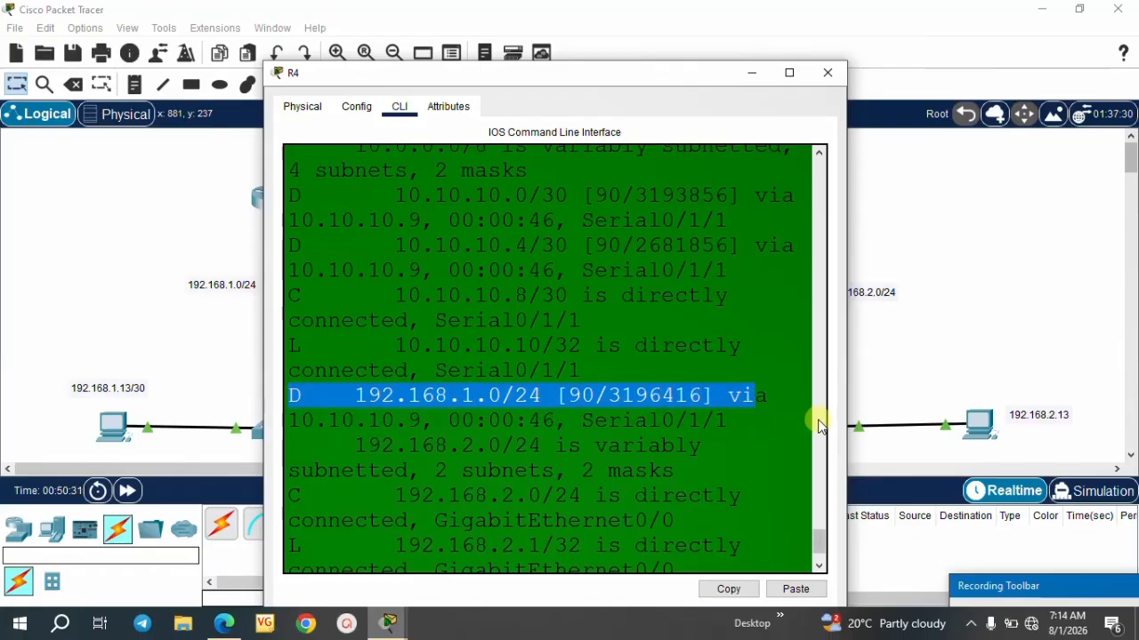
pyautogui.moveTo(818, 539); pyautogui.dragTo(820, 532)
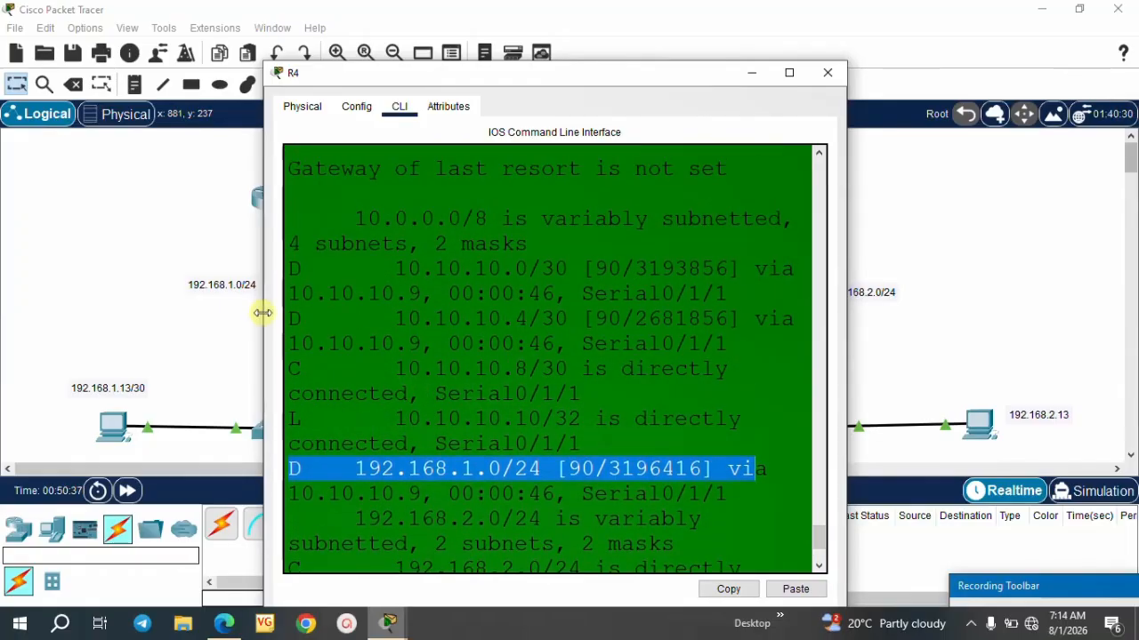
pyautogui.moveTo(292, 311); pyautogui.dragTo(741, 317)
pyautogui.moveTo(293, 265); pyautogui.dragTo(819, 272)
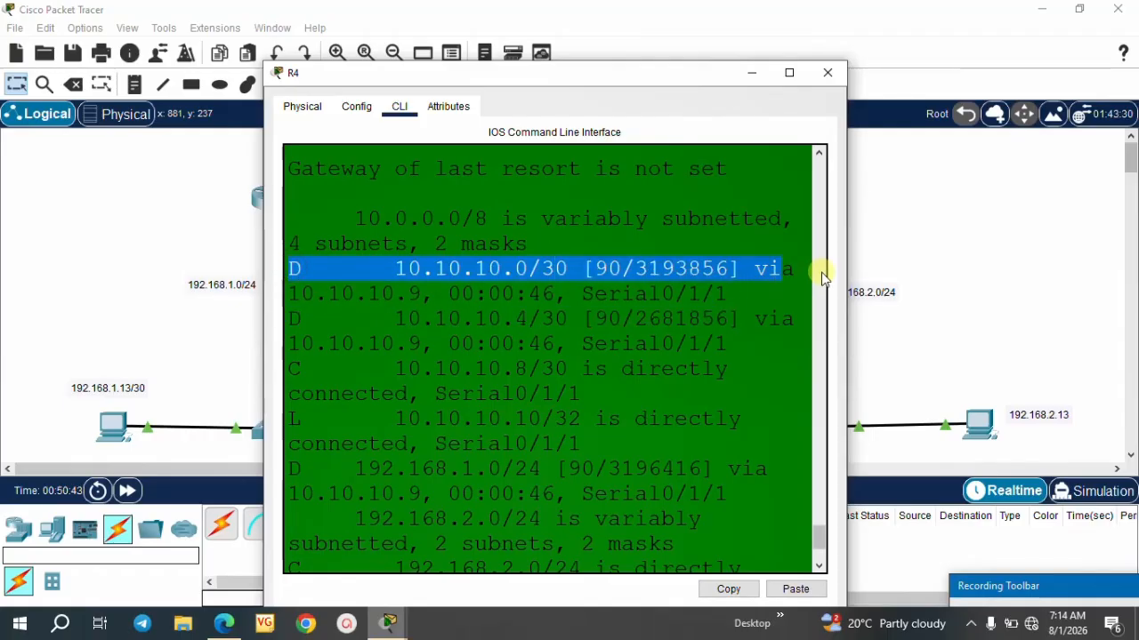
pyautogui.click(828, 72)
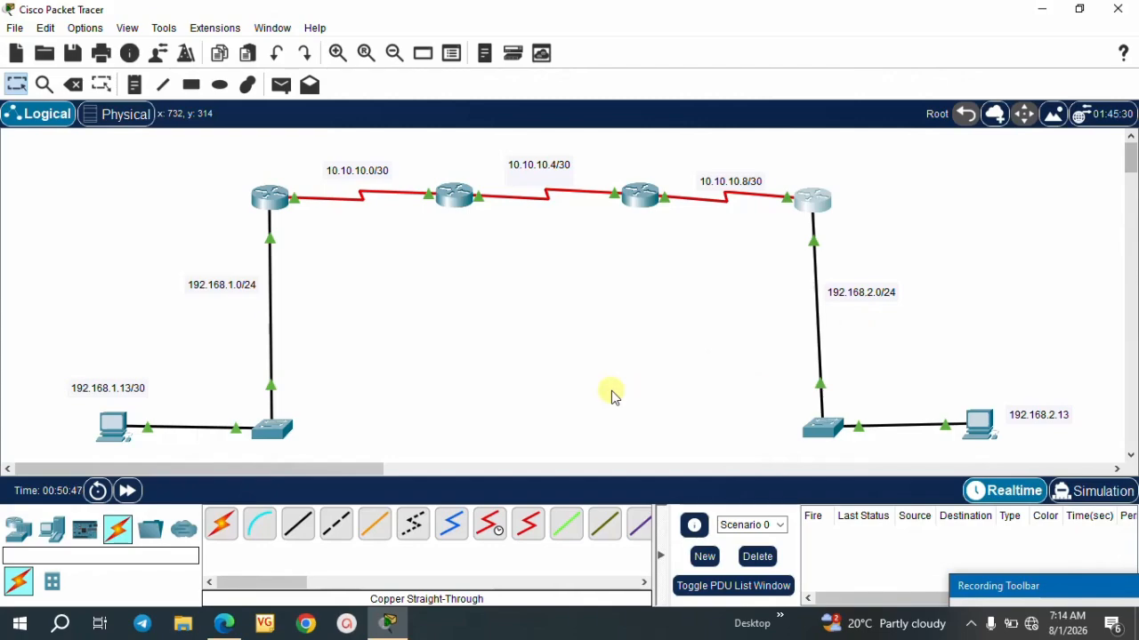
# Switch to eigrp_guide.pdf in the browser and read the steps on verifying neighbor adjacencies and testing end-to-end connectivity.
pyautogui.click(224, 622)
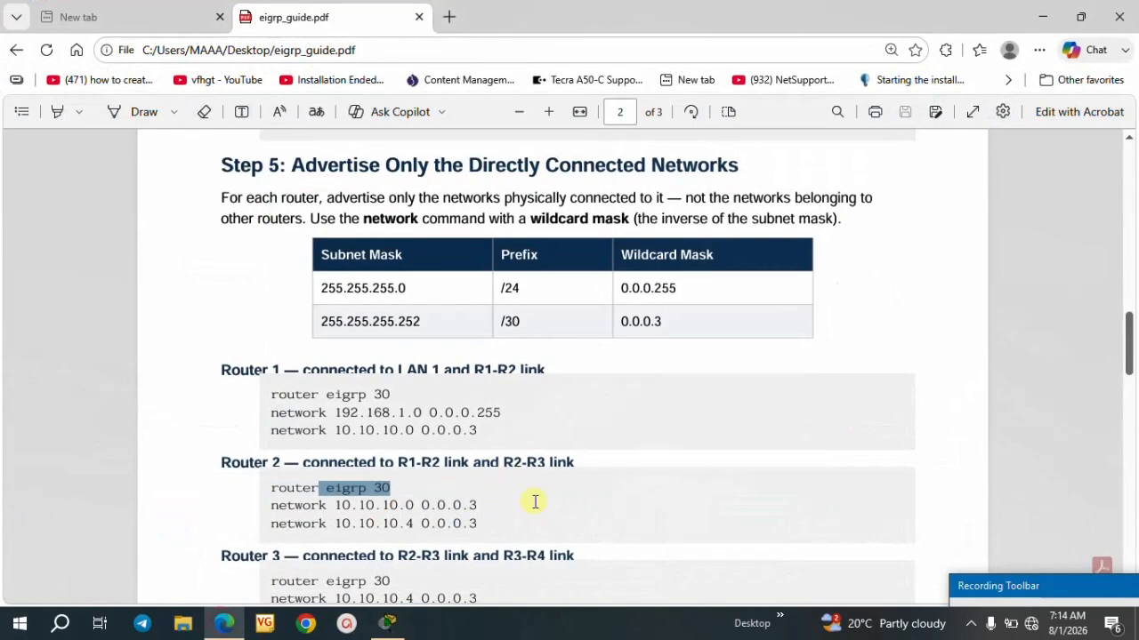
pyautogui.scroll(-4, 546, 529)
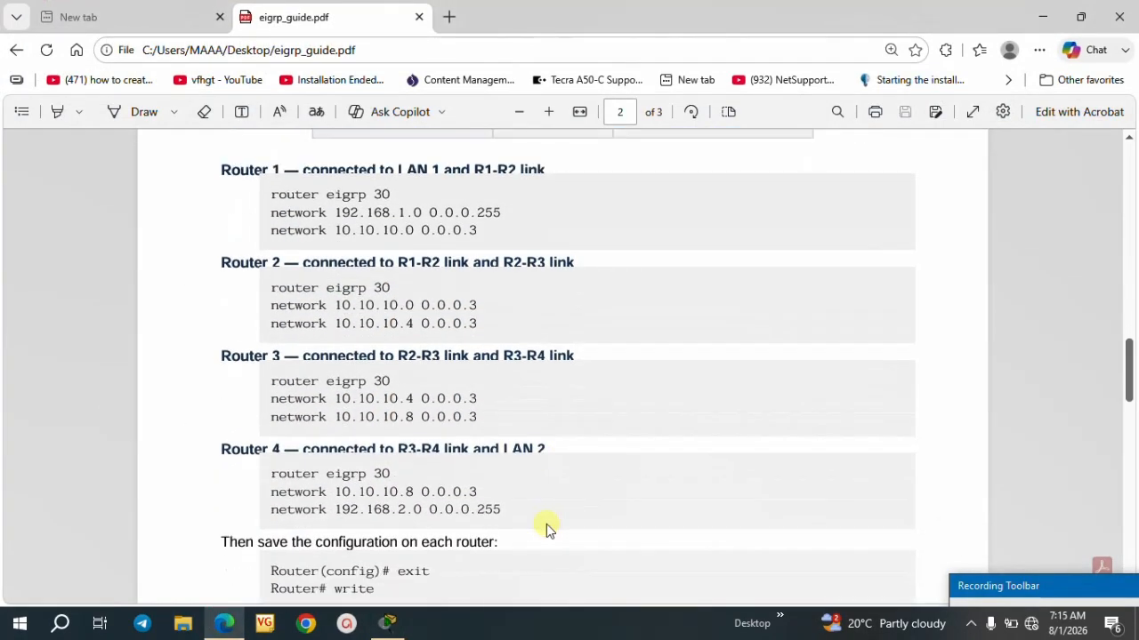
pyautogui.scroll(-1, 546, 528)
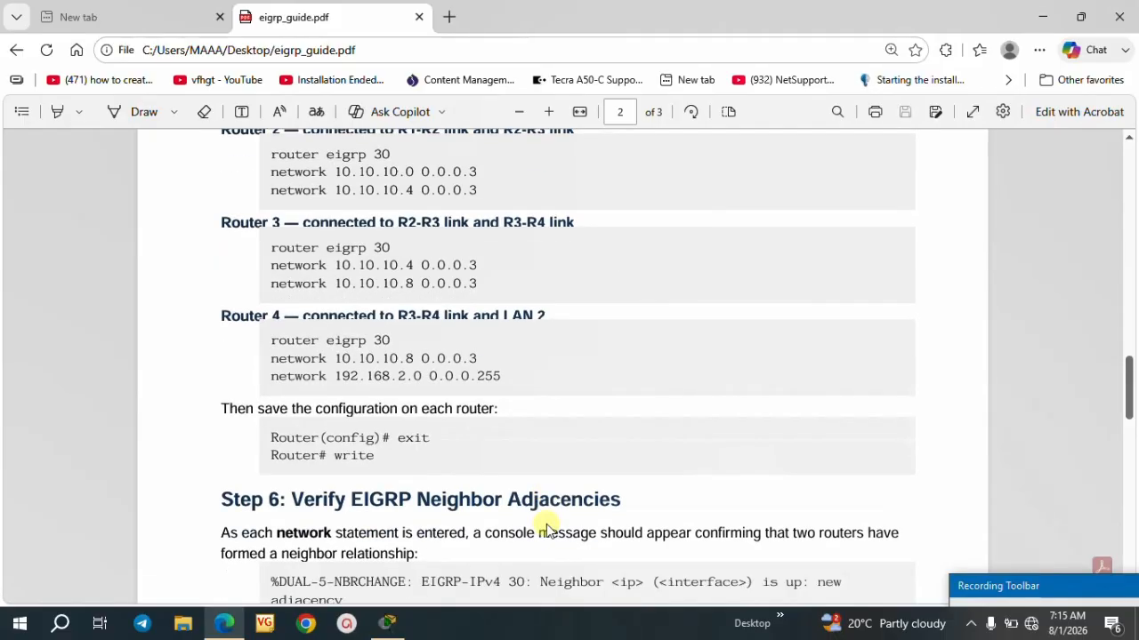
pyautogui.scroll(-1, 546, 528)
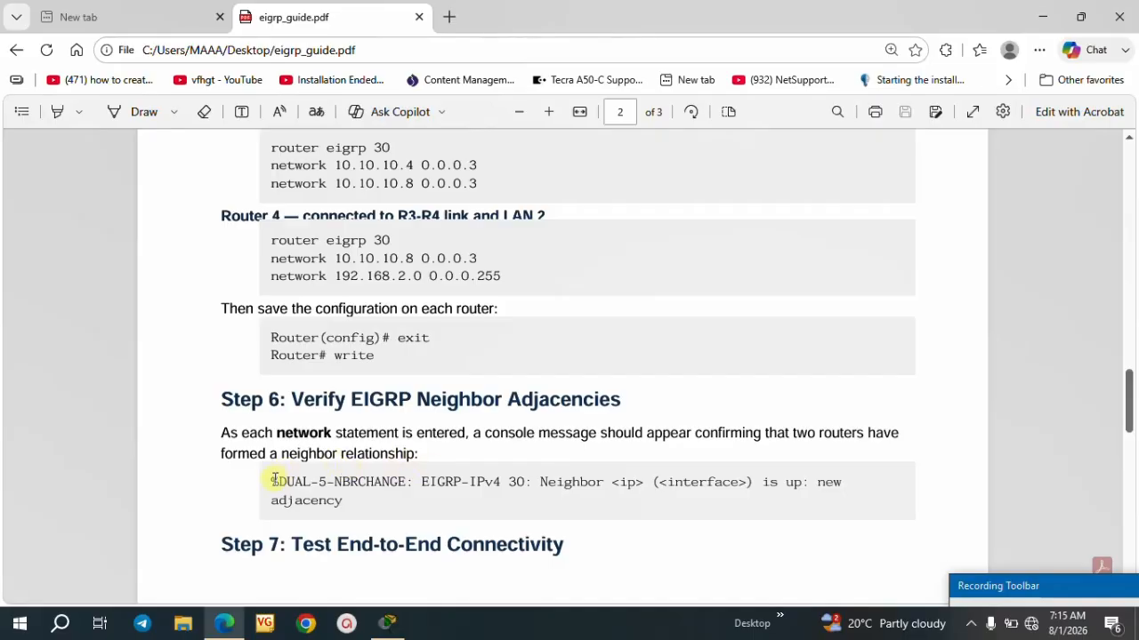
pyautogui.moveTo(276, 482); pyautogui.dragTo(394, 503)
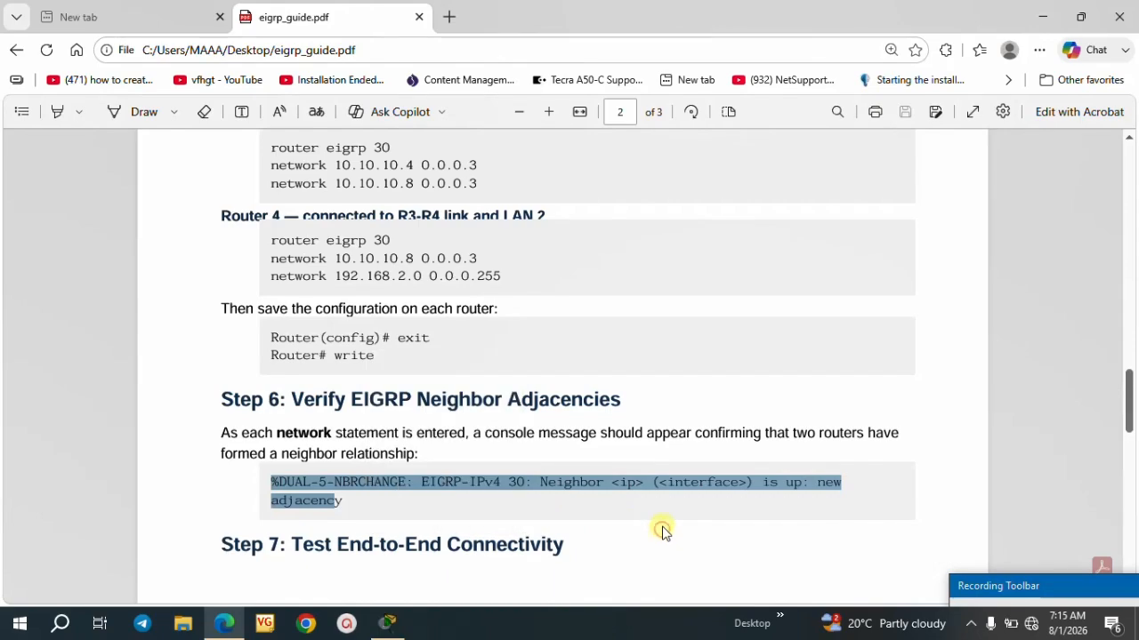
pyautogui.scroll(-5, 662, 531)
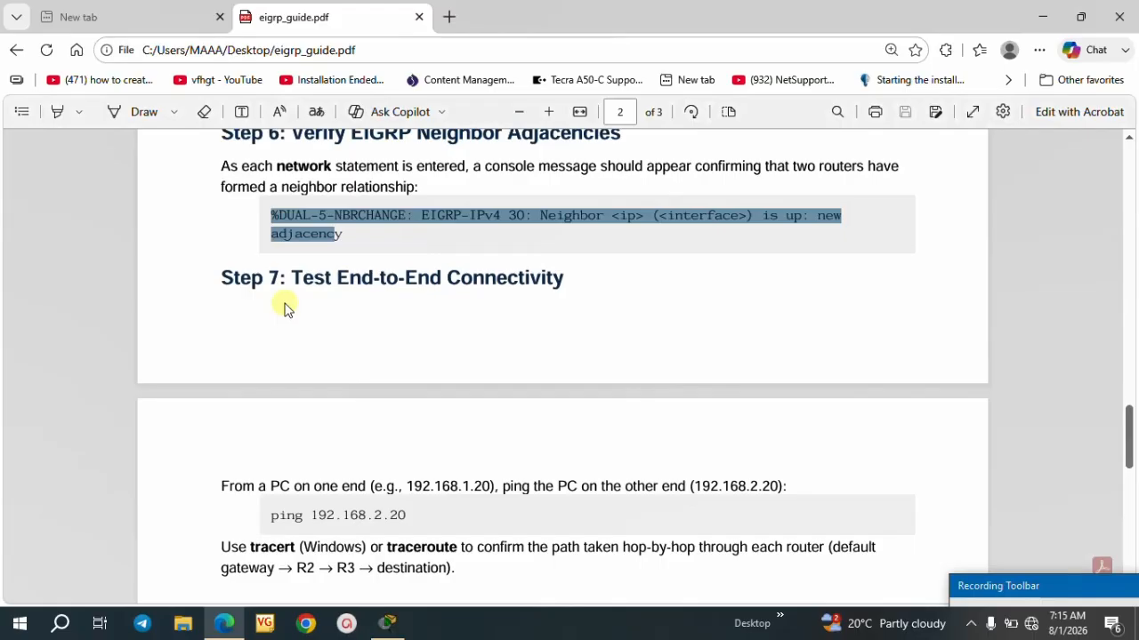
pyautogui.click(756, 255)
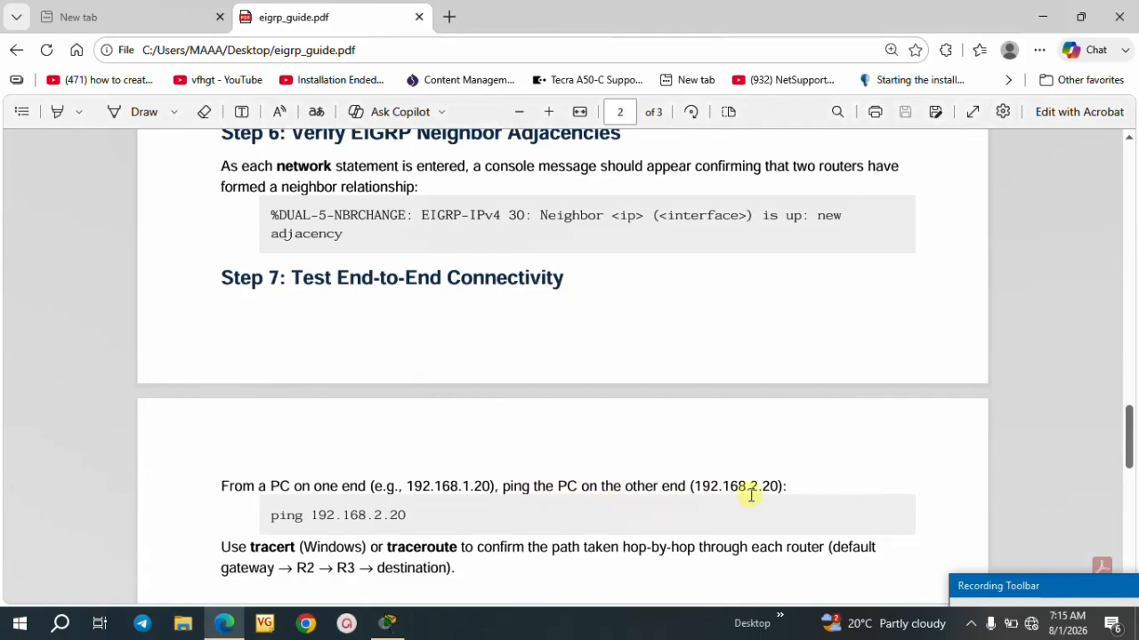
pyautogui.moveTo(270, 518); pyautogui.dragTo(425, 518)
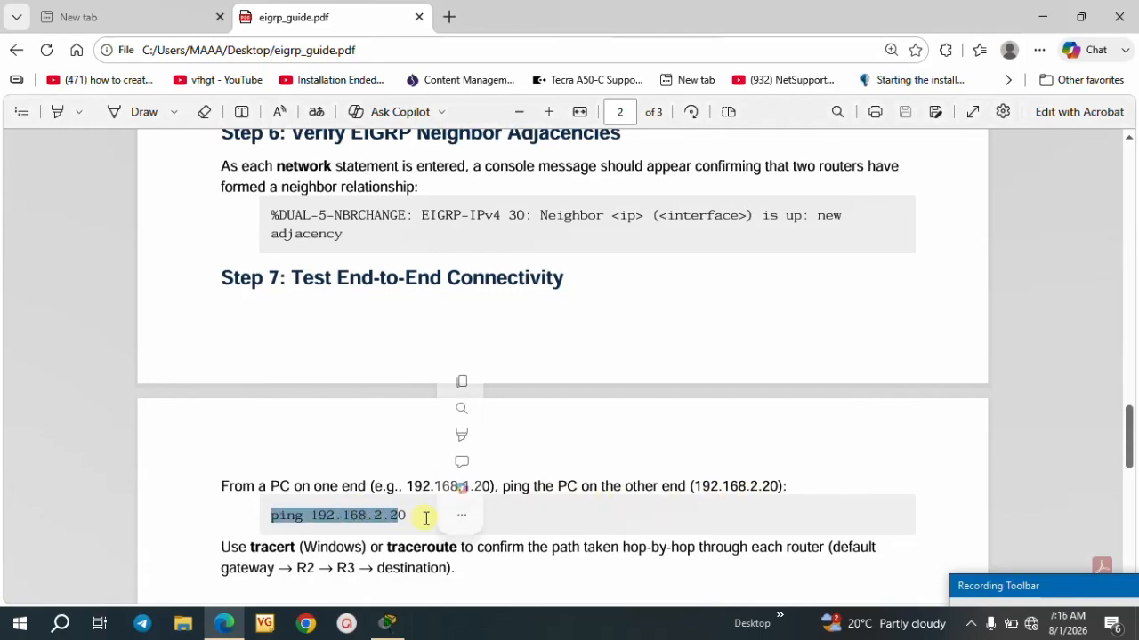
pyautogui.click(207, 577)
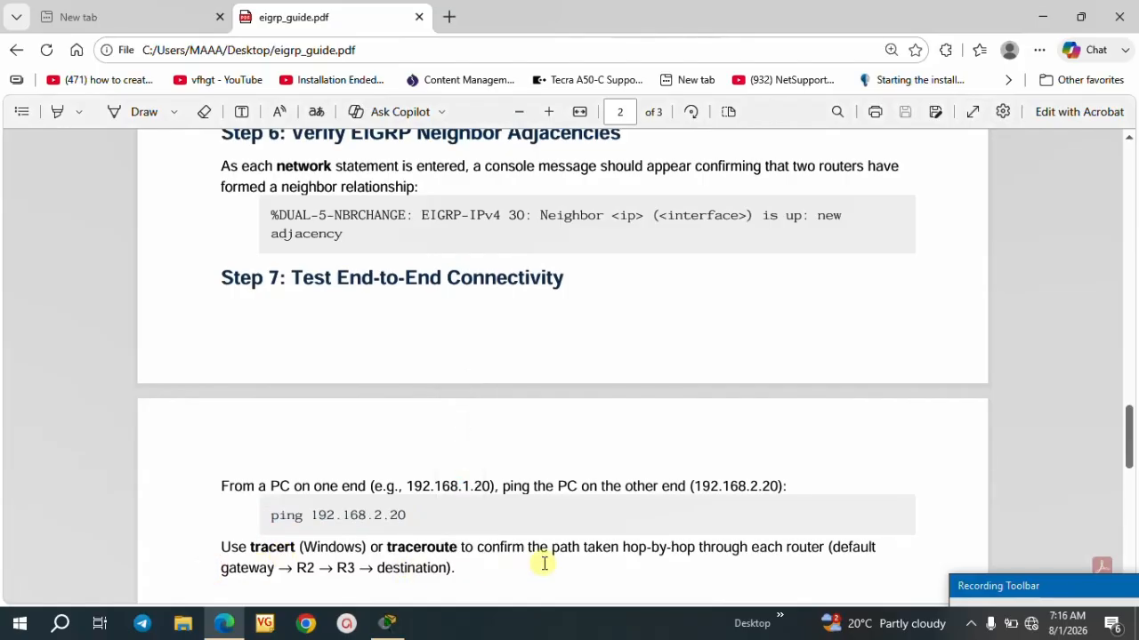
# Switch to Packet Tracer, open PC0's Command Prompt and ping the default gateway 192.168.1.1.
pyautogui.click(387, 622)
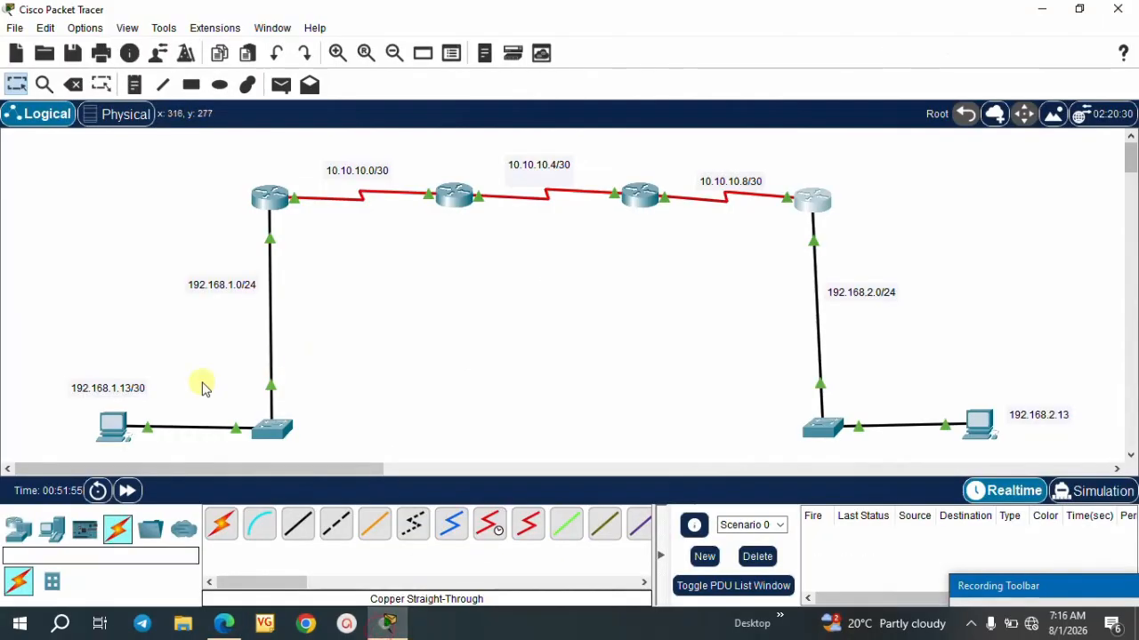
pyautogui.click(113, 426)
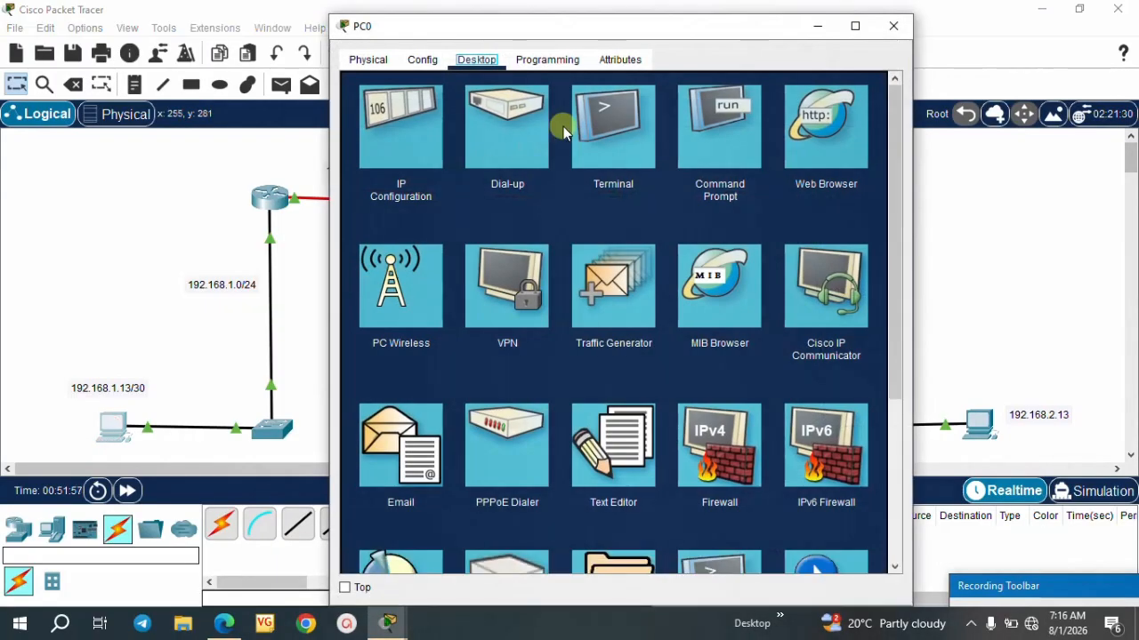
pyautogui.click(712, 108)
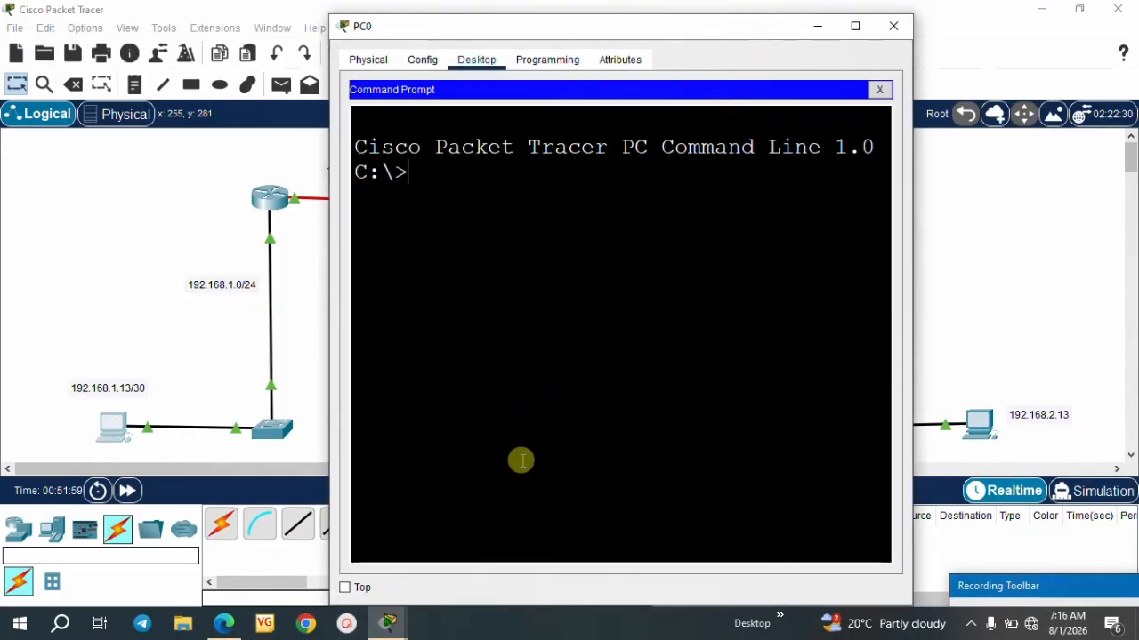
pyautogui.write('ping')
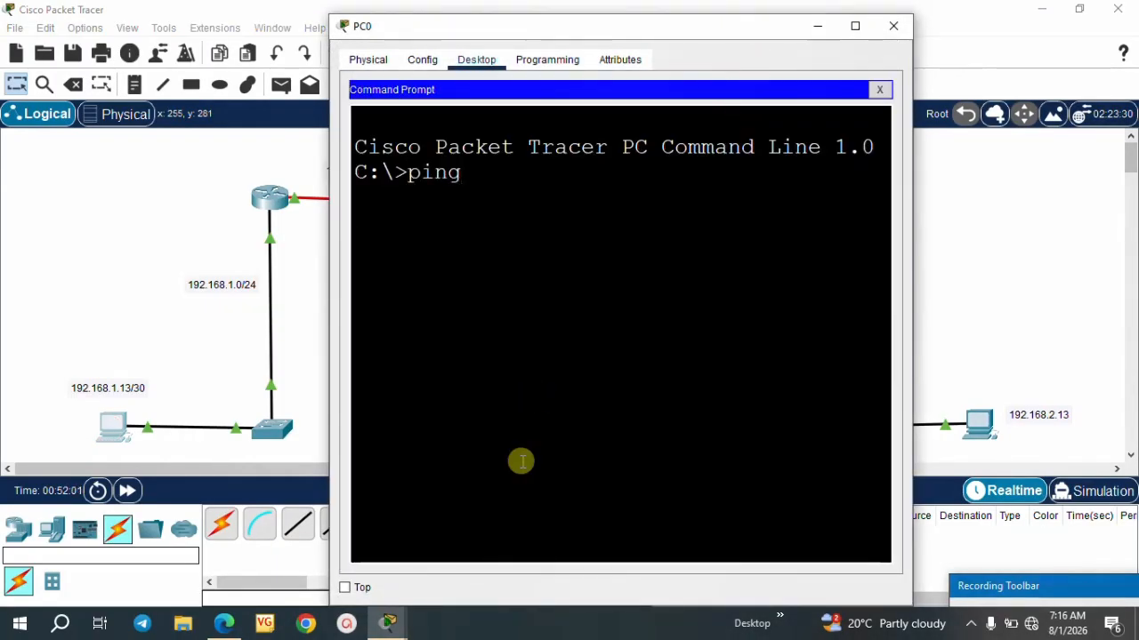
pyautogui.write(' 192.168.1.1')
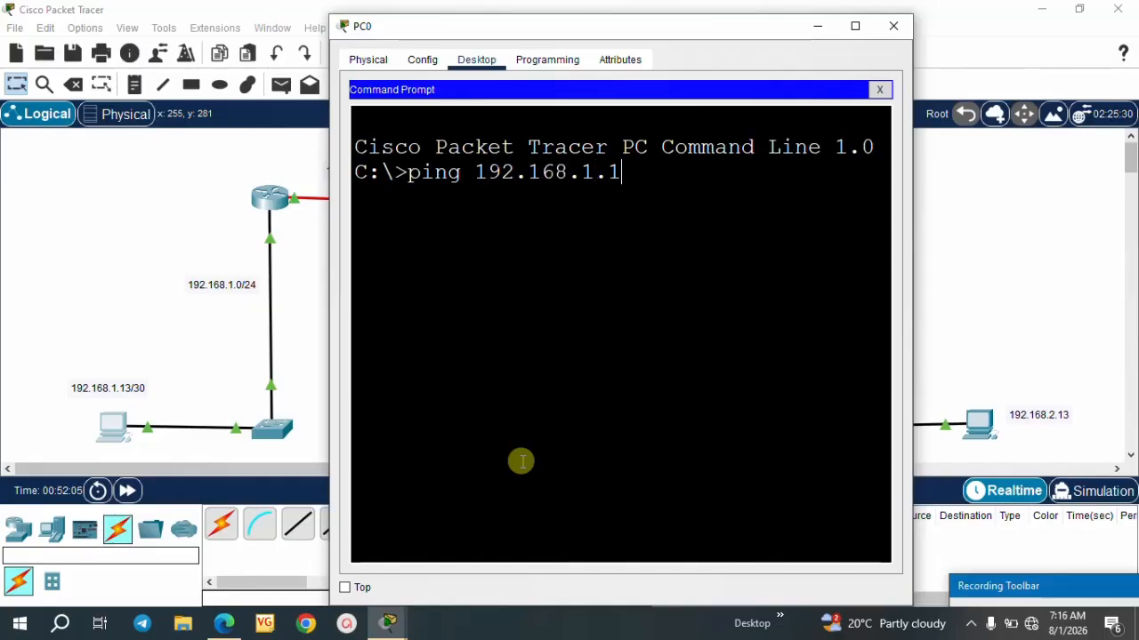
pyautogui.press('Return')
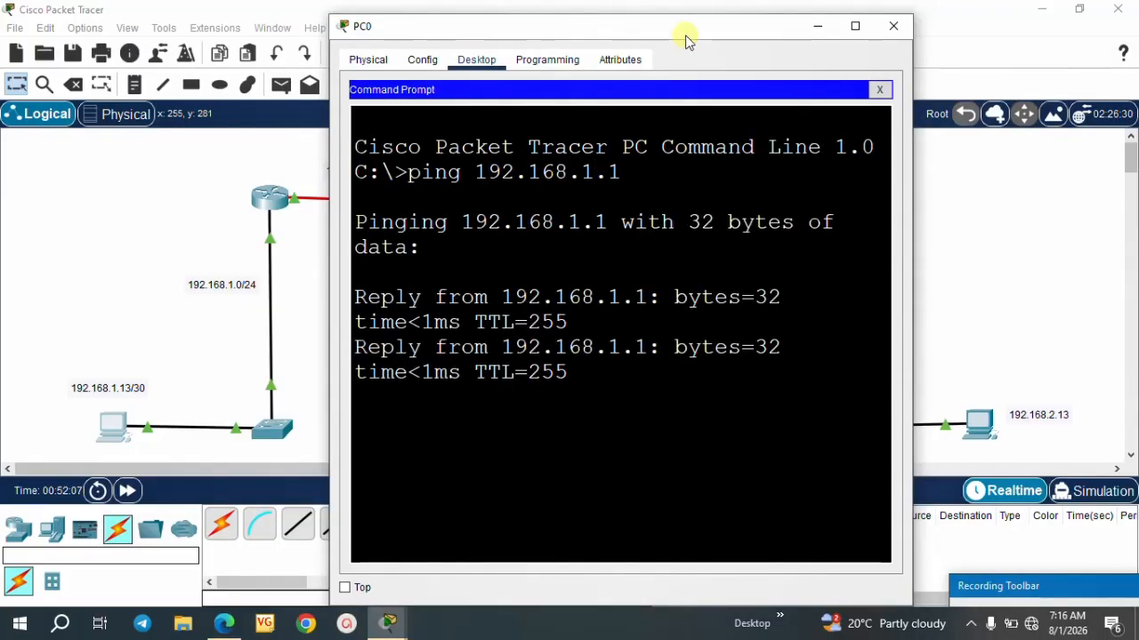
# From PC0, ping 10.10.10.1 on the first router's serial link.
pyautogui.moveTo(687, 37); pyautogui.dragTo(697, 252)
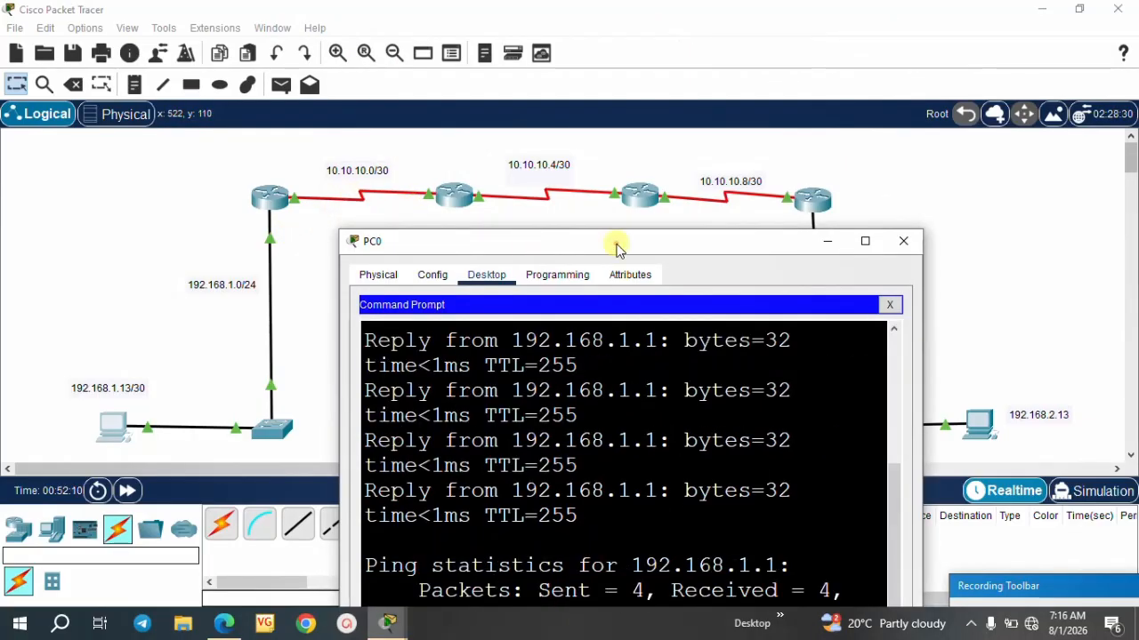
pyautogui.moveTo(616, 246); pyautogui.dragTo(628, 62)
pyautogui.press('Up')
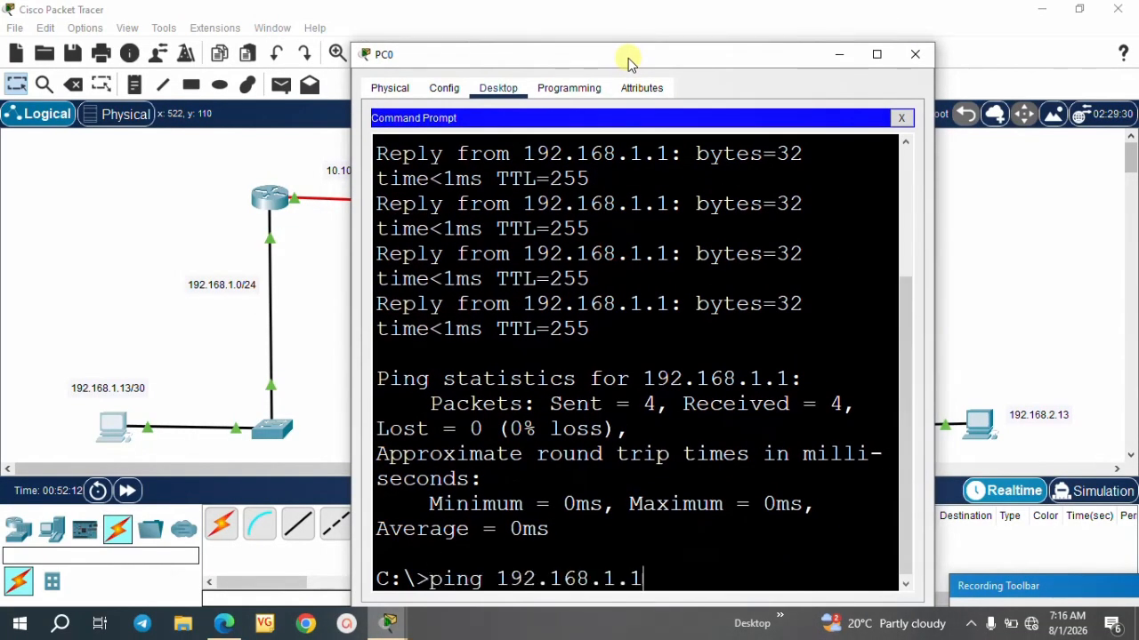
pyautogui.press('BackSpace')
pyautogui.press('BackSpace')
pyautogui.press('BackSpace')
pyautogui.press('BackSpace')
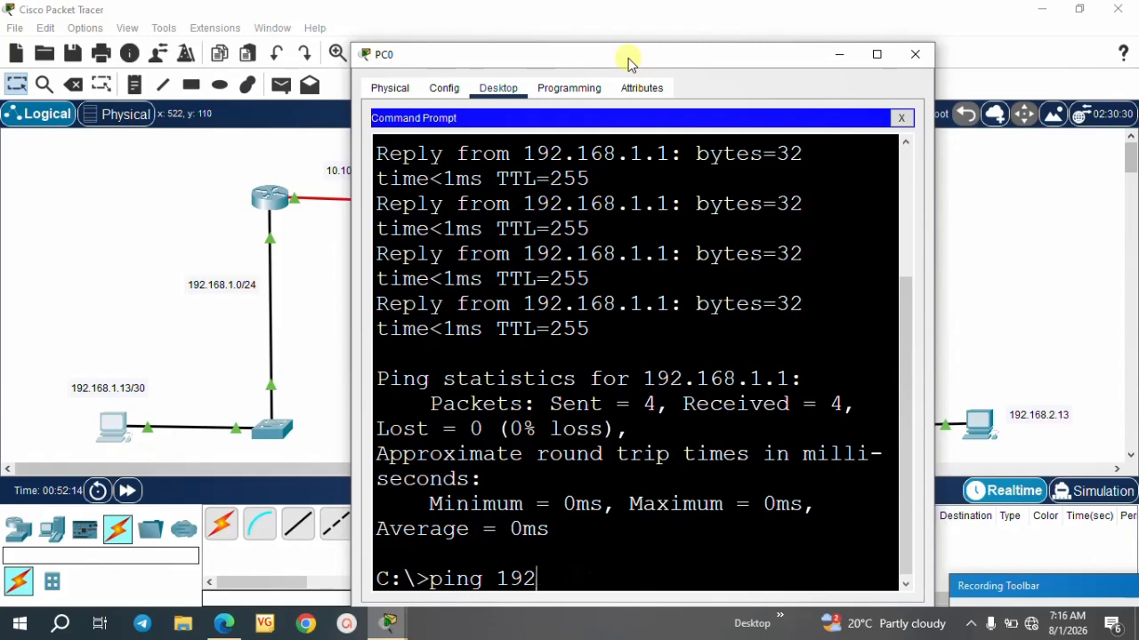
pyautogui.press('BackSpace')
pyautogui.press('BackSpace')
pyautogui.press('BackSpace')
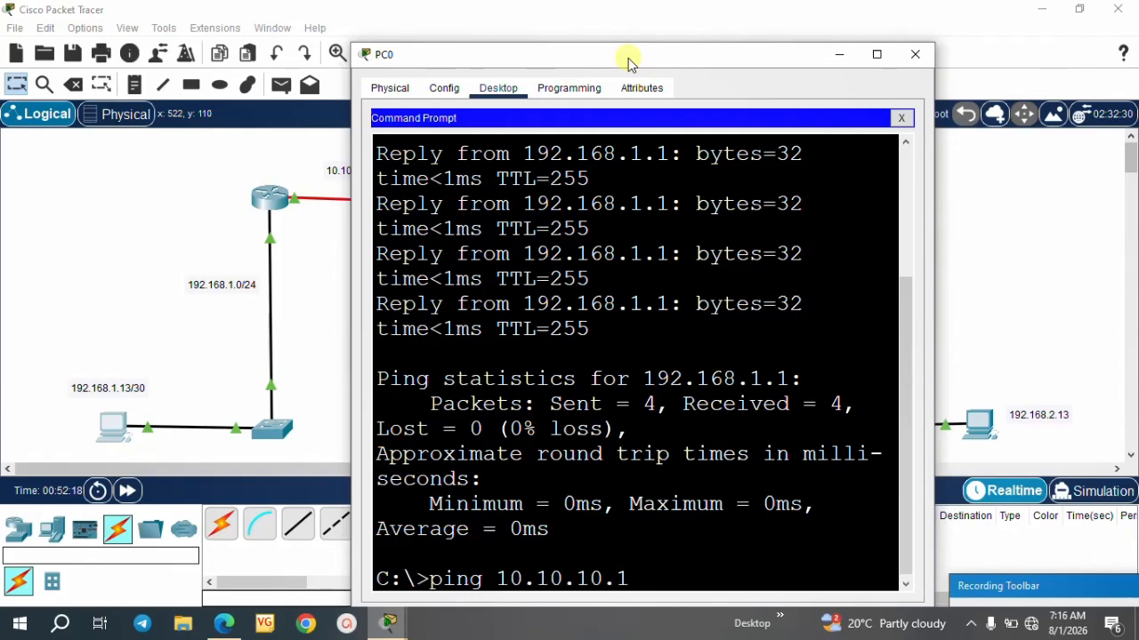
pyautogui.press('Return')
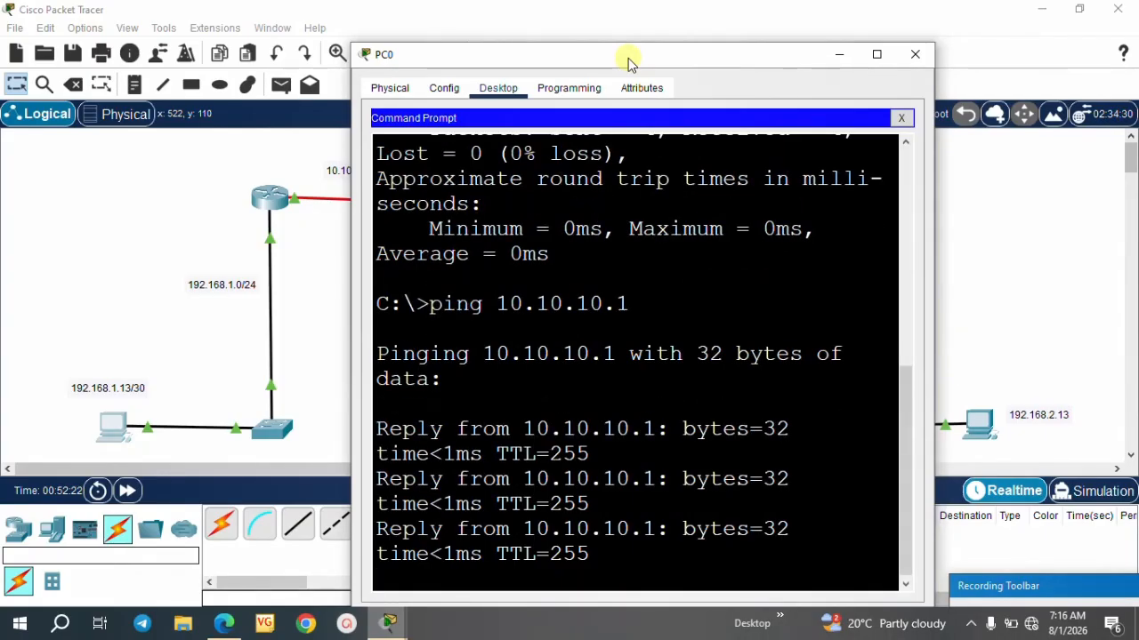
# From PC0, ping 10.10.10.2 at the far end of the 10.10.10.0/30 link.
pyautogui.press('Up')
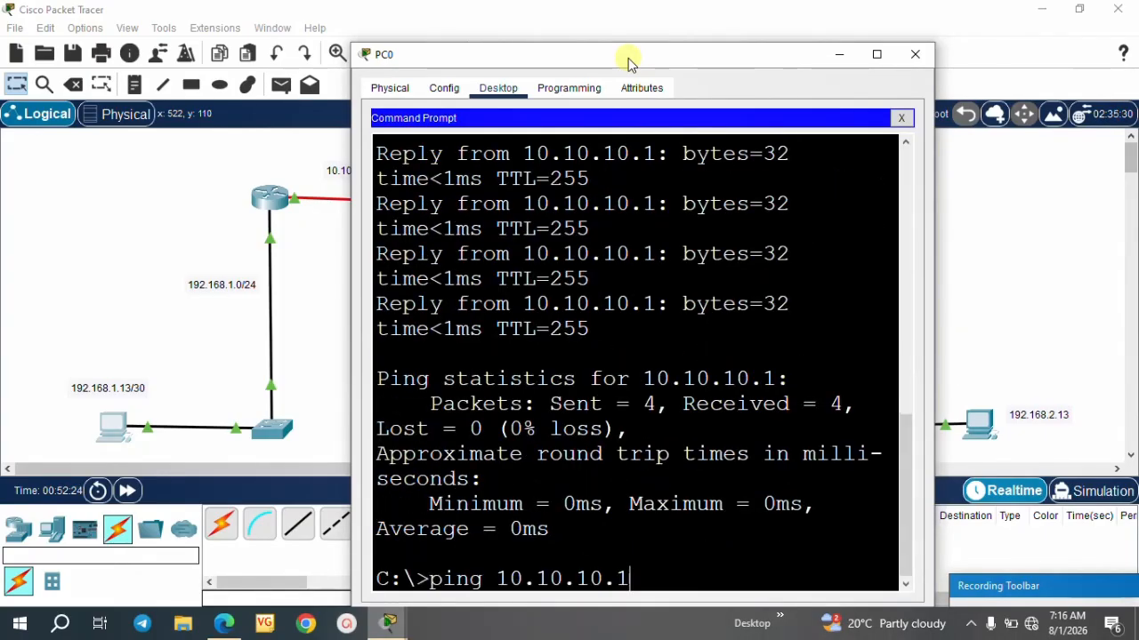
pyautogui.write('2')
pyautogui.press('Return')
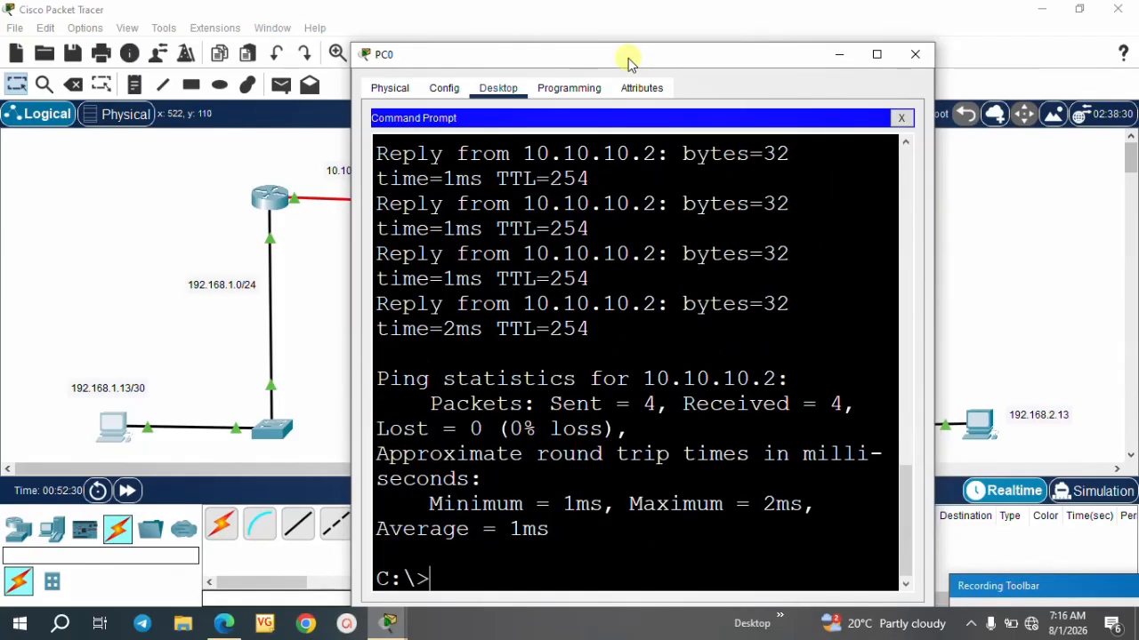
# From PC0, ping 10.10.10.5 and 10.10.10.6, the two ends of the 10.10.10.4/30 link.
pyautogui.moveTo(701, 63); pyautogui.dragTo(648, 79)
pyautogui.press('Up')
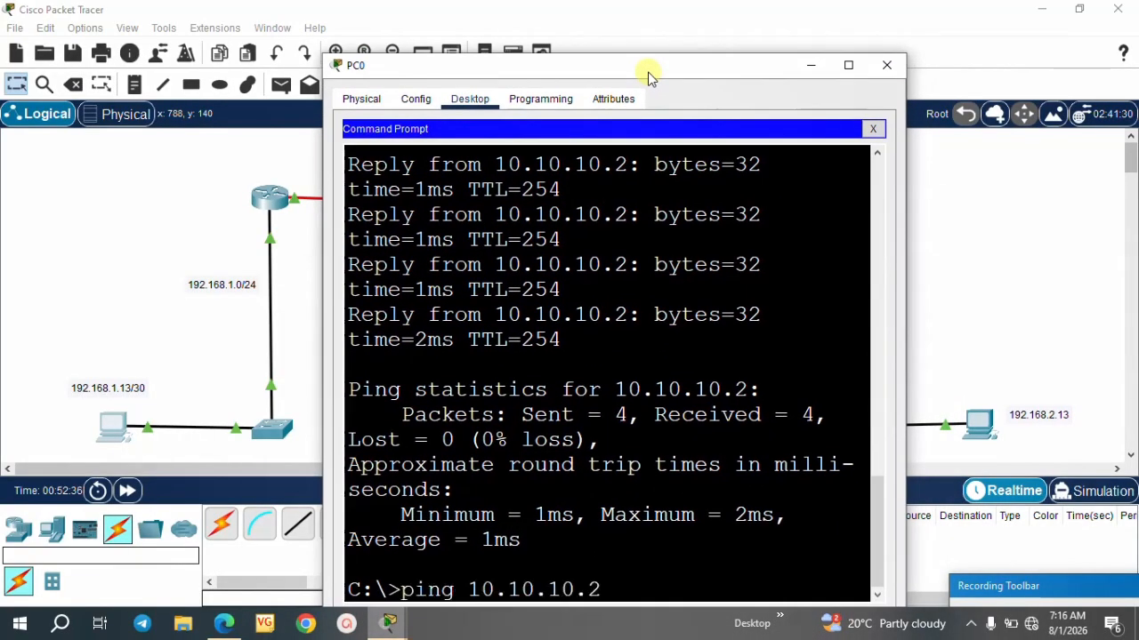
pyautogui.press('BackSpace')
pyautogui.write('5')
pyautogui.press('Return')
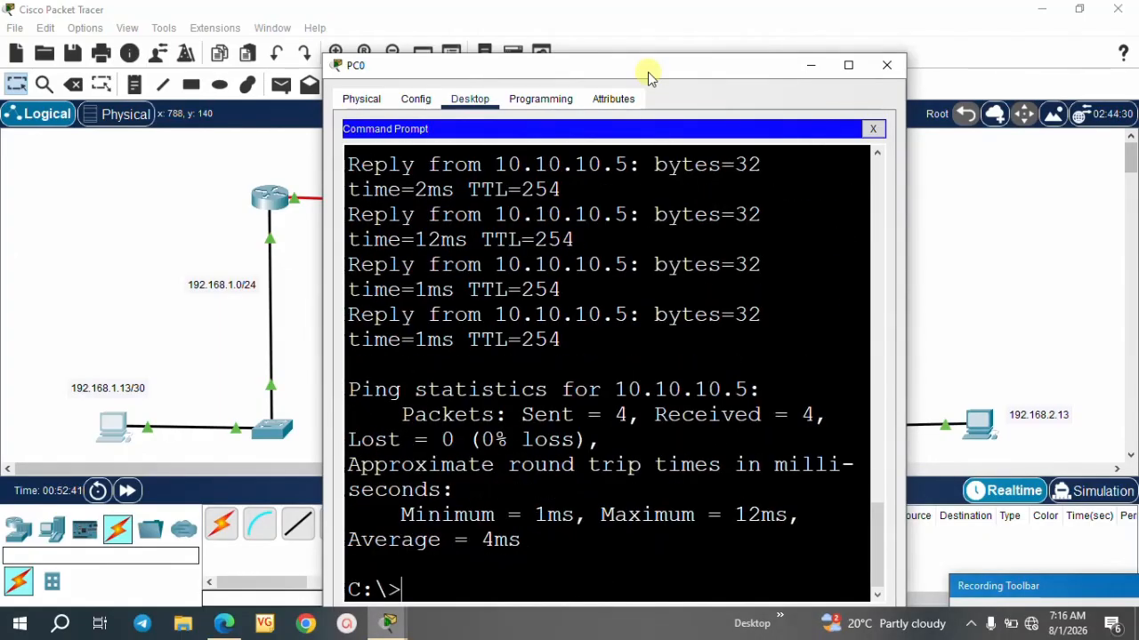
pyautogui.press('Up')
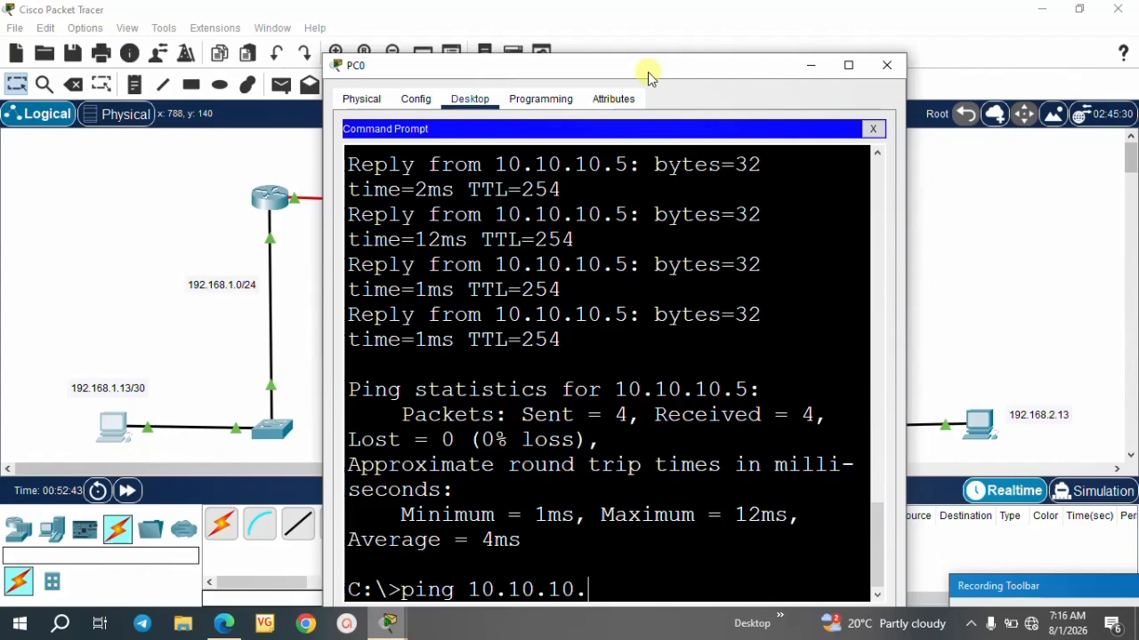
pyautogui.press('Return')
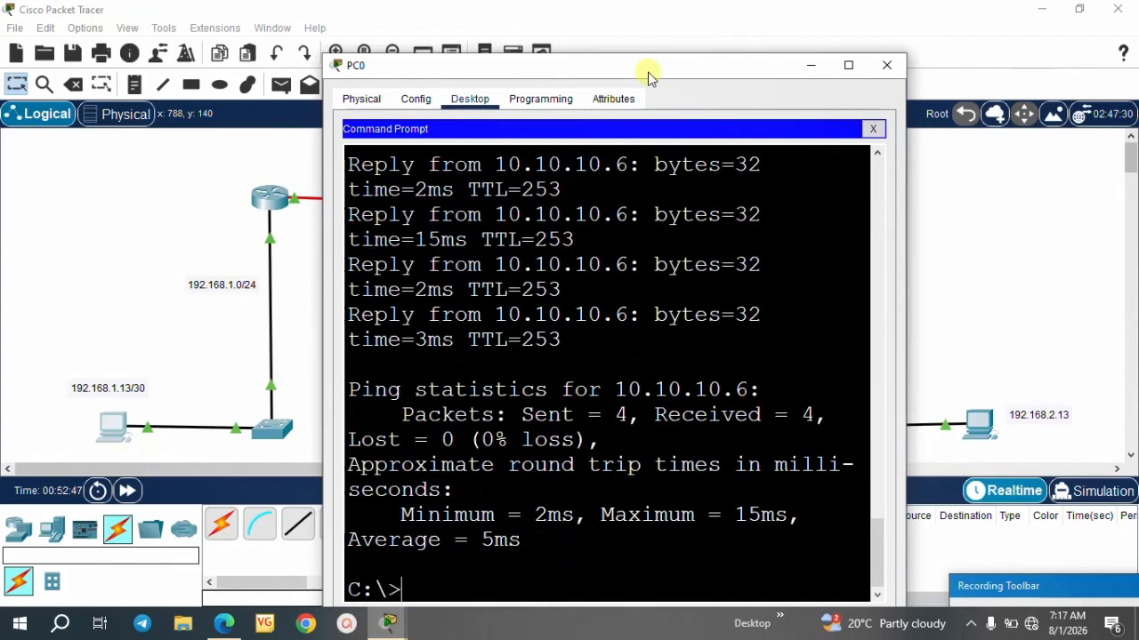
# From PC0, ping 10.10.10.9 and 10.10.10.10, the two ends of the 10.10.10.8/30 link.
pyautogui.press('Up')
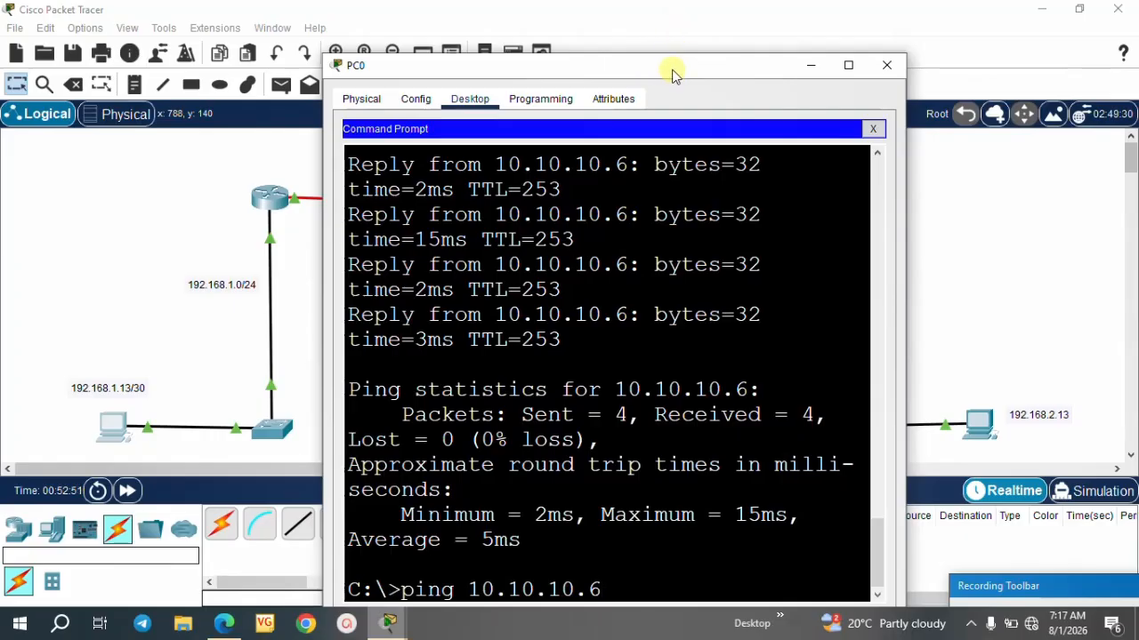
pyautogui.moveTo(673, 74); pyautogui.dragTo(712, 59)
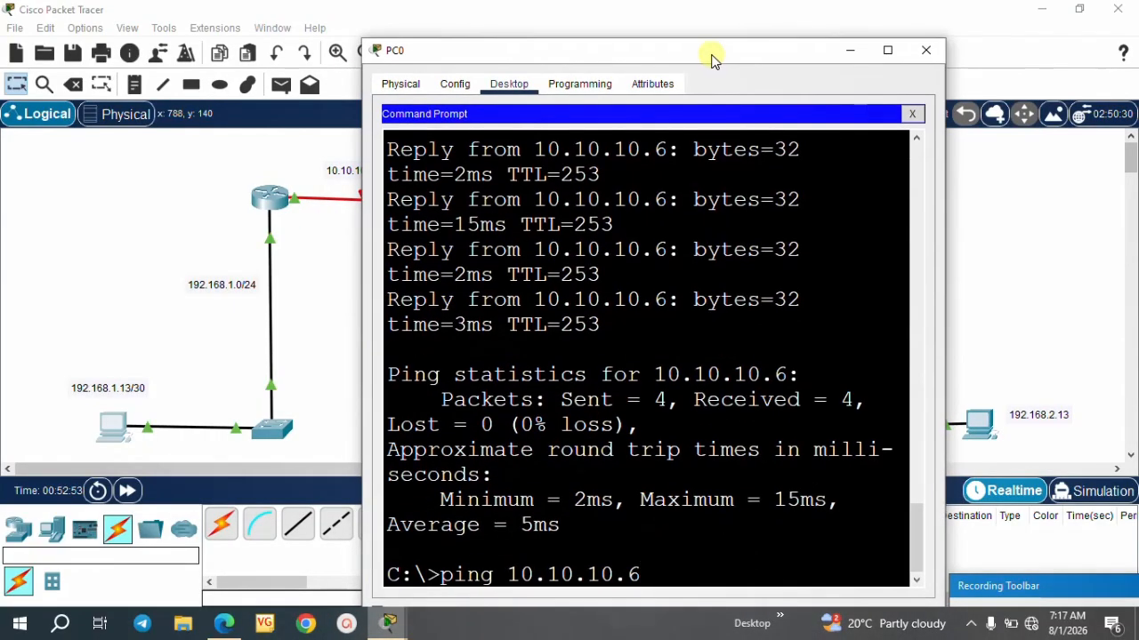
pyautogui.press('BackSpace')
pyautogui.write('9')
pyautogui.press('Return')
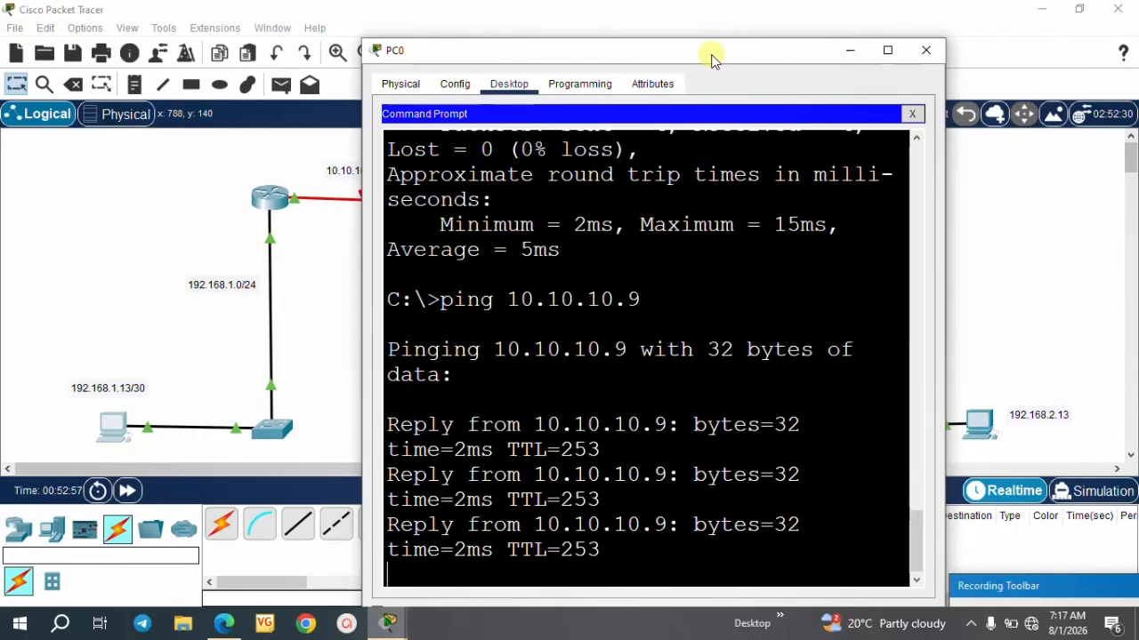
pyautogui.press('Up')
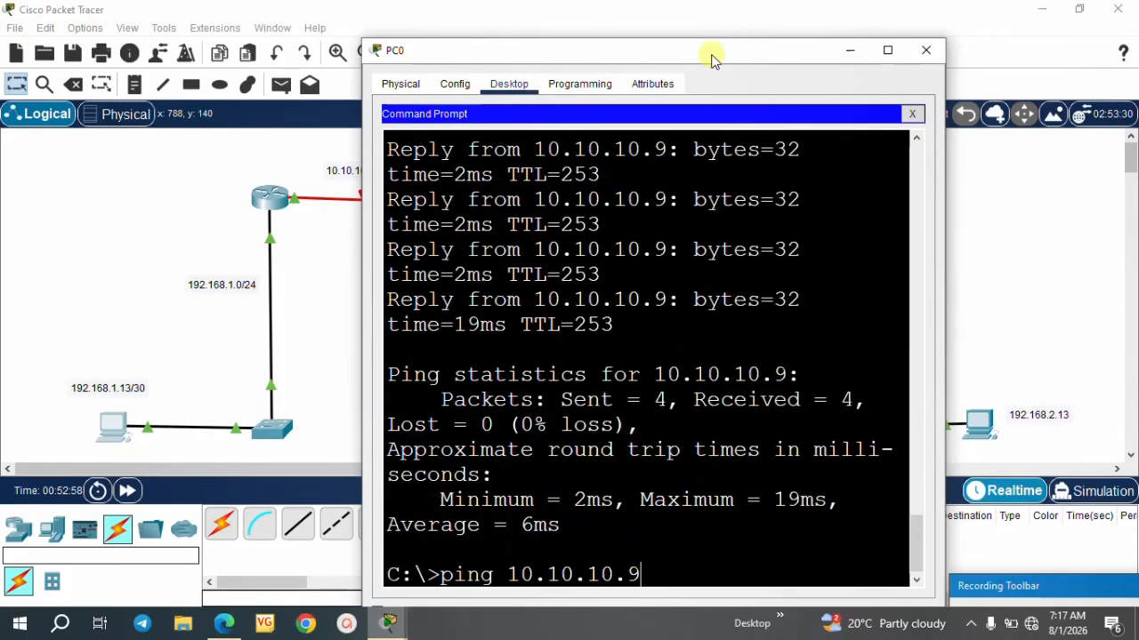
pyautogui.write('10')
pyautogui.press('Return')
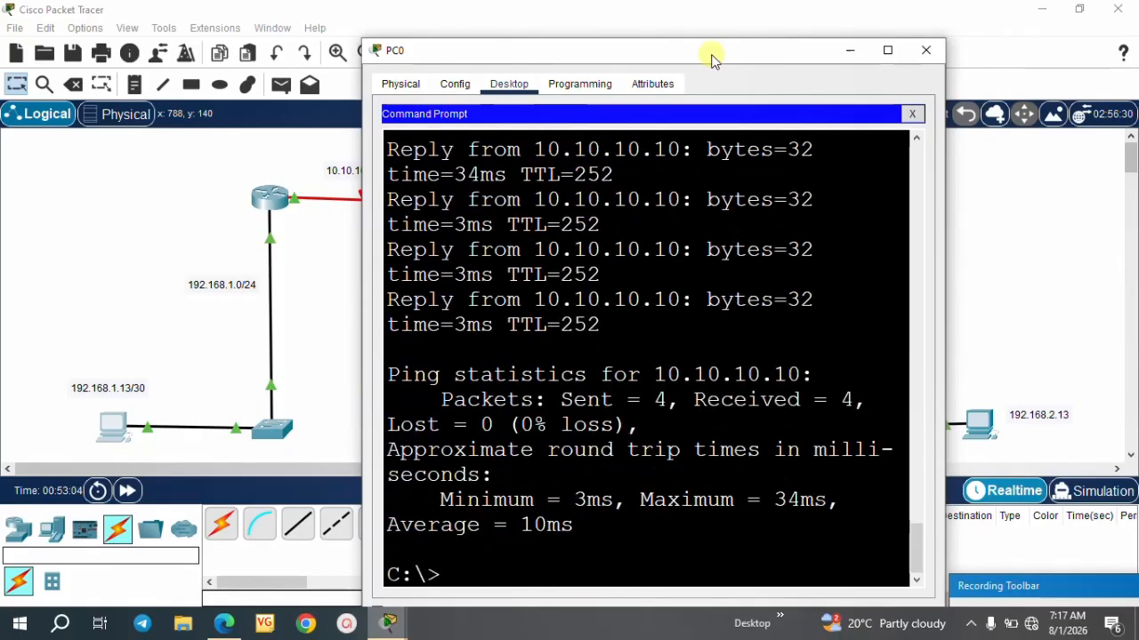
# From PC0, ping the remote PC at 192.168.2.13 and maximize the PC0 window to view the replies.
pyautogui.press('Up')
pyautogui.press('BackSpace')
pyautogui.press('BackSpace')
pyautogui.press('BackSpace')
pyautogui.press('BackSpace')
pyautogui.press('BackSpace')
pyautogui.press('BackSpace')
pyautogui.press('BackSpace')
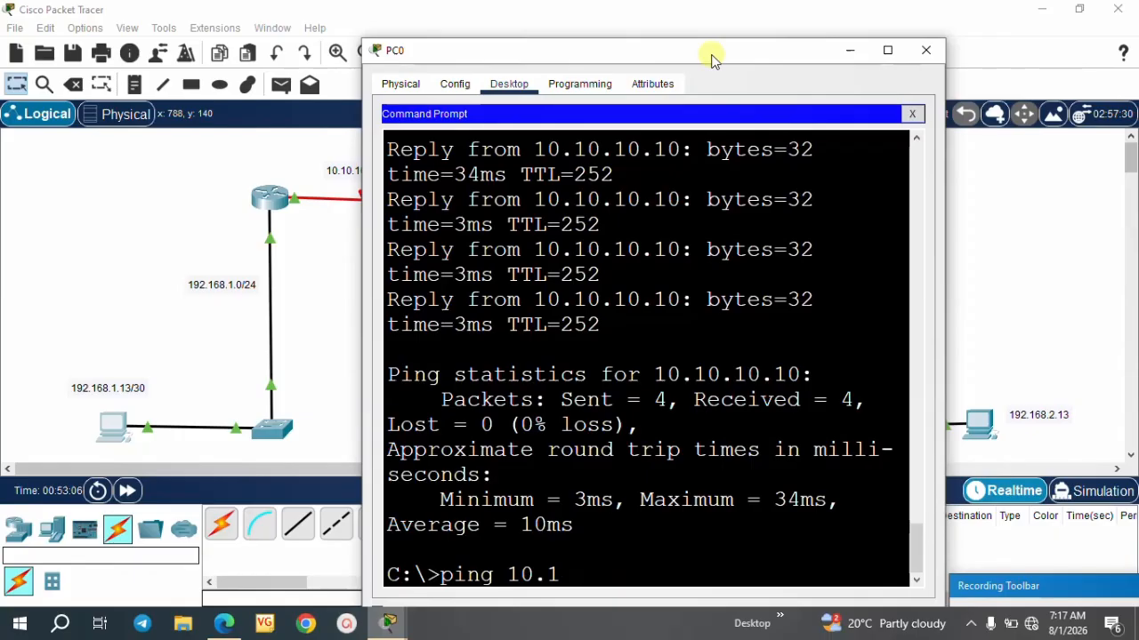
pyautogui.press('BackSpace')
pyautogui.write('192.168.')
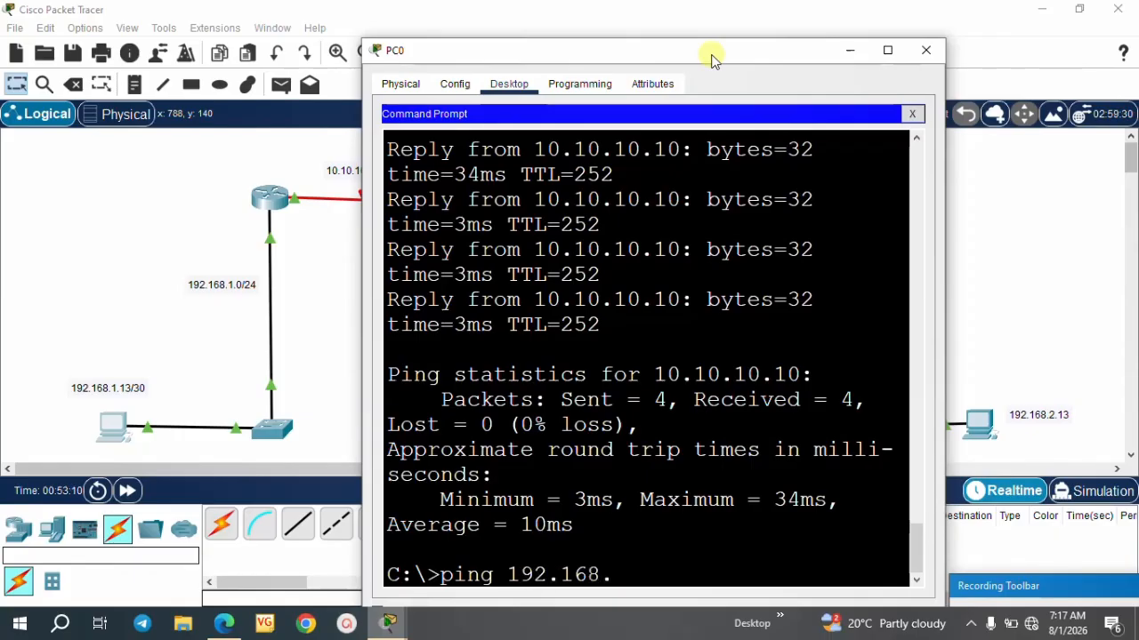
pyautogui.write('2.13')
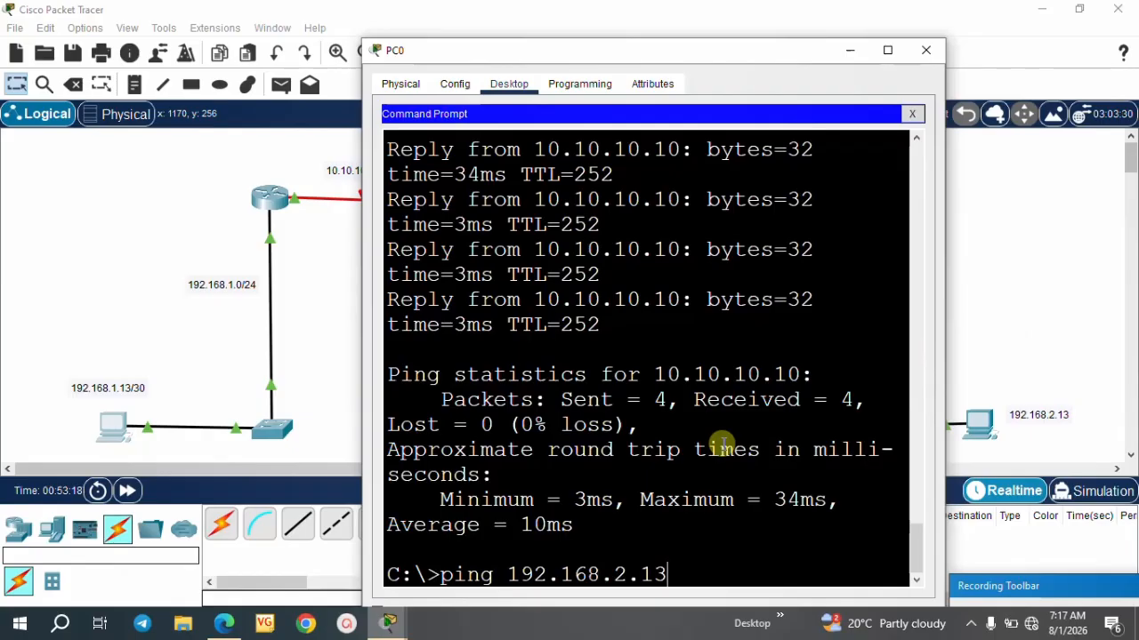
pyautogui.press('Return')
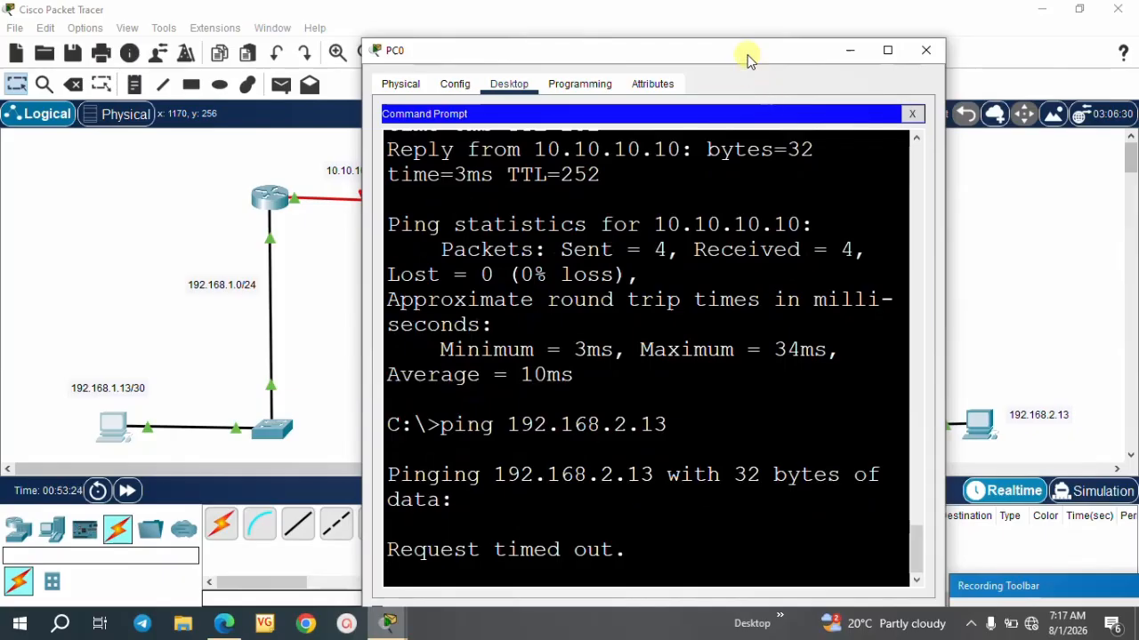
pyautogui.moveTo(747, 54); pyautogui.dragTo(737, 3)
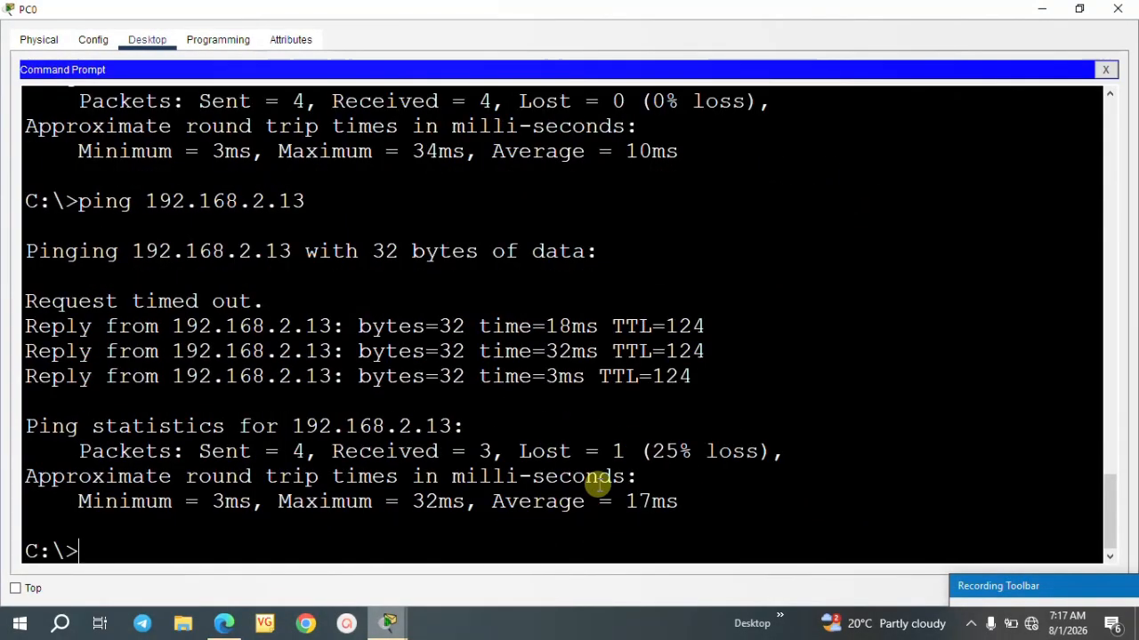
# Repeat the ping to 192.168.2.13 and close the PC0 window.
pyautogui.press('Up')
pyautogui.press('Return')
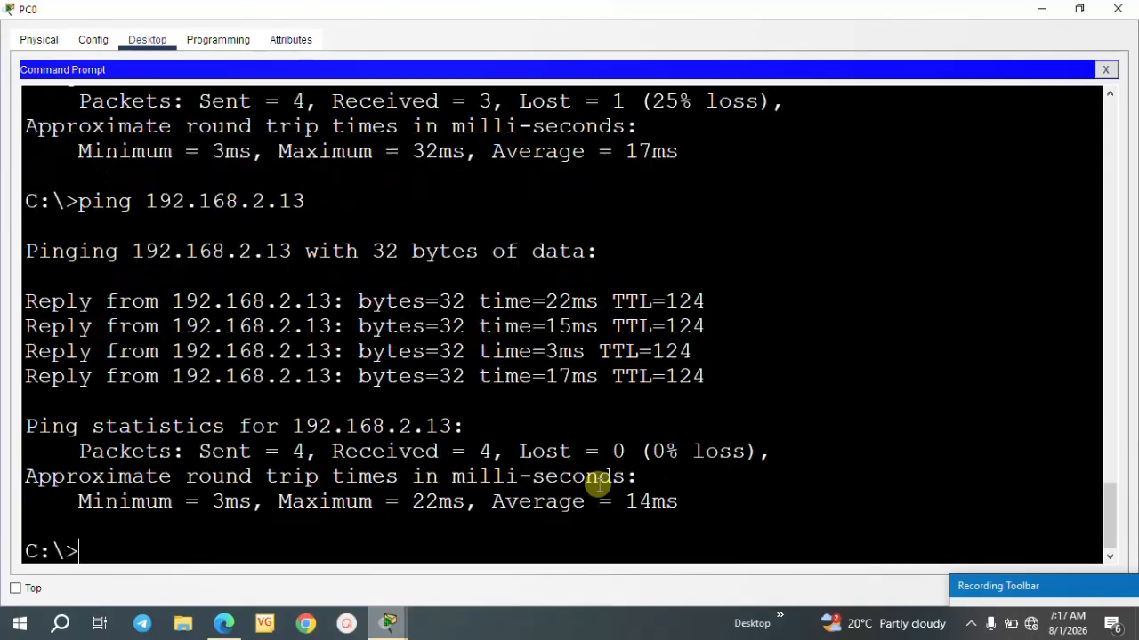
pyautogui.click(1122, 11)
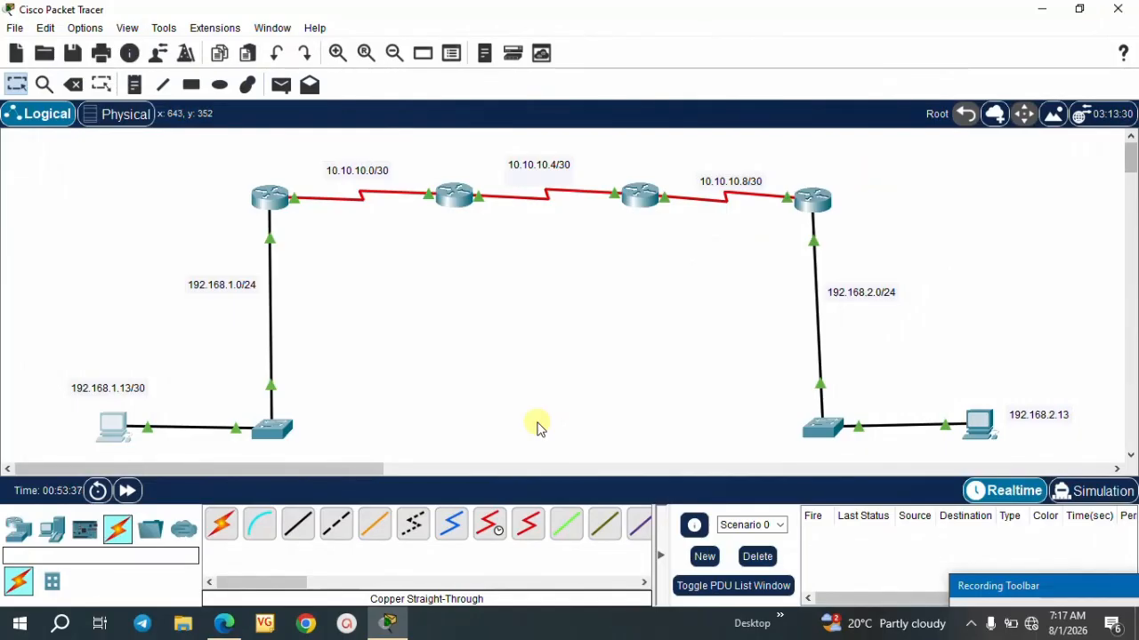
# Check the end-to-end connectivity instructions in eigrp_guide.pdf in the browser and return to Packet Tracer.
pyautogui.click(223, 623)
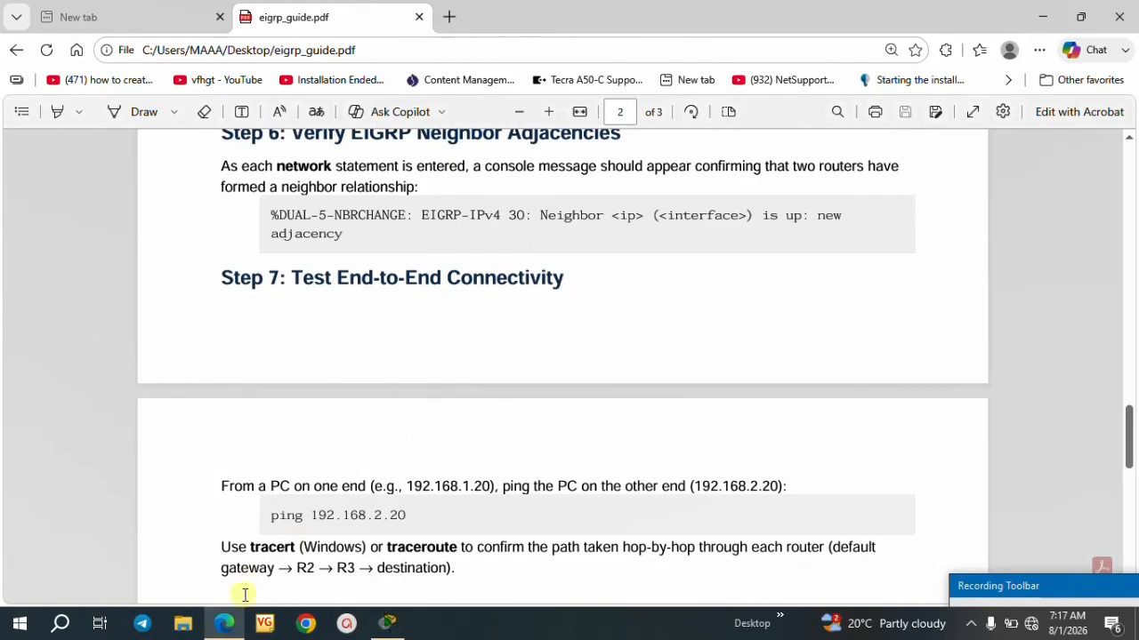
pyautogui.click(224, 628)
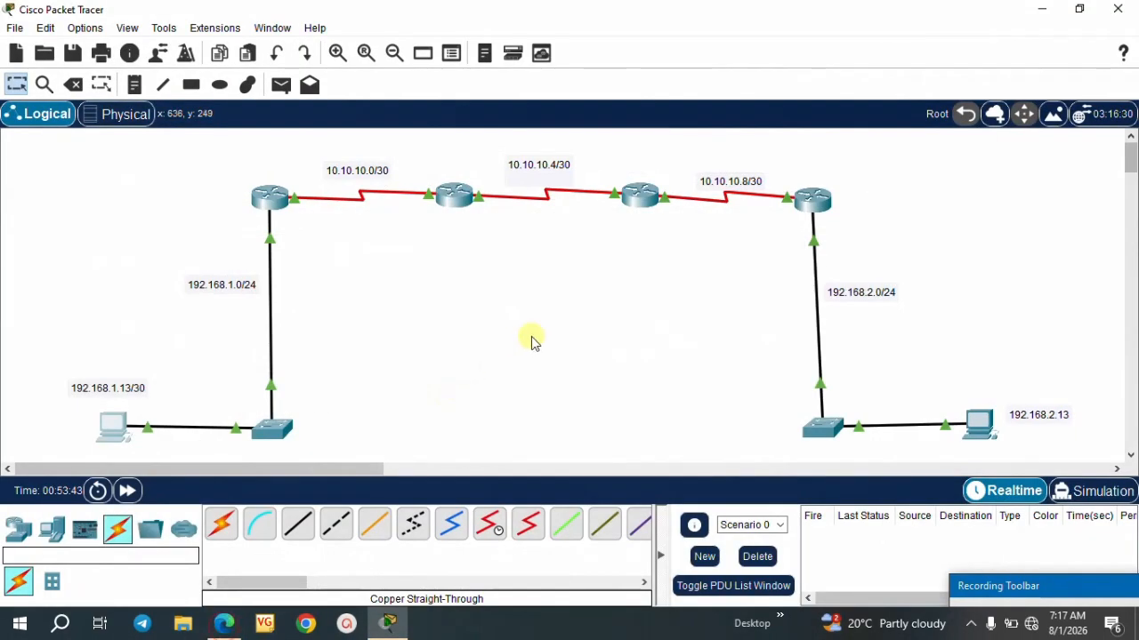